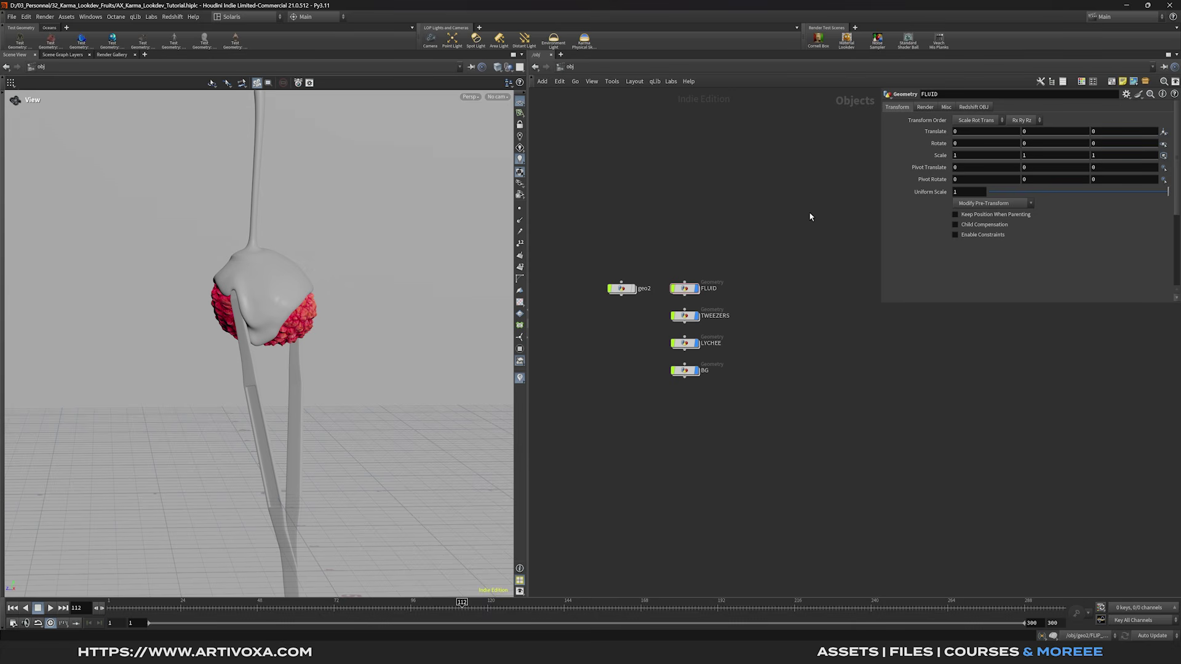
Step: Look inside the geo2 object, then return to the object level
double_click(623, 289)
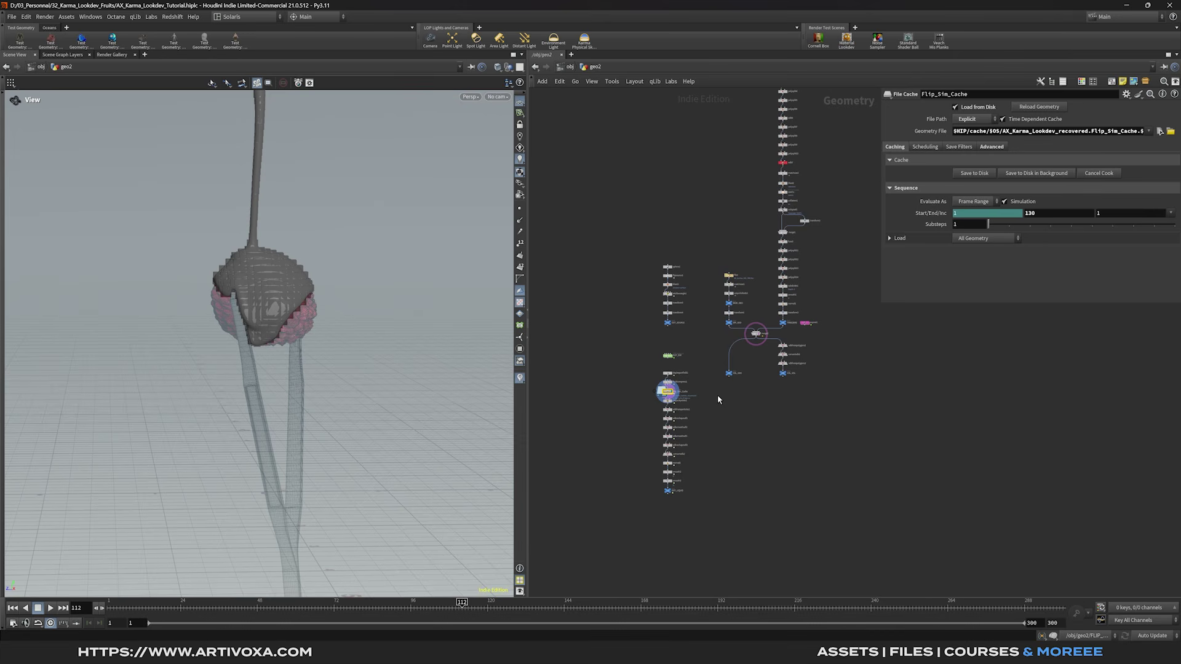
scroll(717, 396, up, 4)
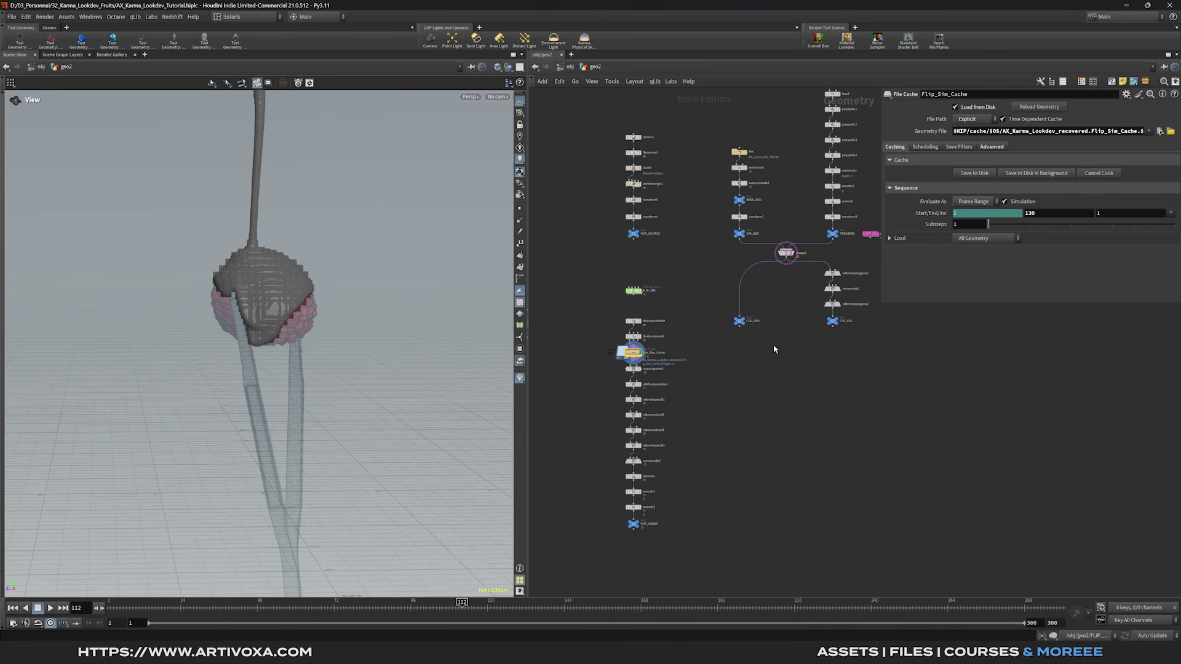
click(566, 68)
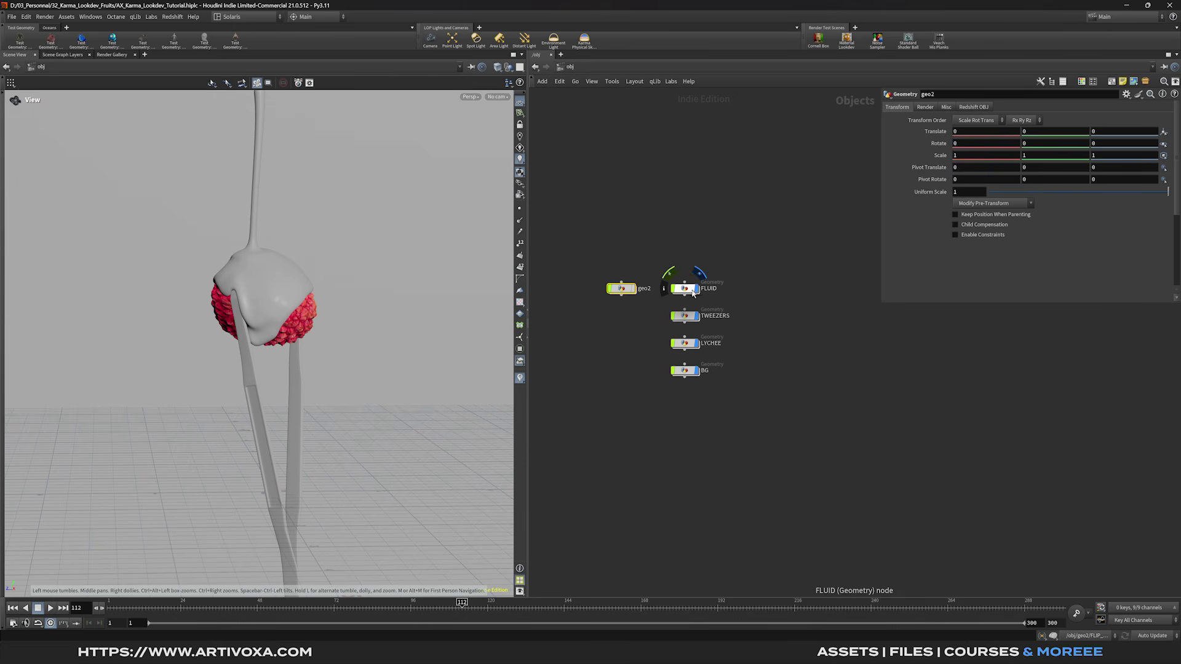
Step: Toggle the display flags of FLUID, TWEEZERS, LYCHEE and BG to check each object
click(694, 290)
click(693, 290)
click(698, 317)
click(698, 317)
click(697, 344)
click(698, 344)
click(697, 371)
click(698, 371)
Step: Inspect the FLUID and TWEEZERS networks, returning to object level after each
drag(765, 253, 679, 388)
click(784, 292)
click(687, 287)
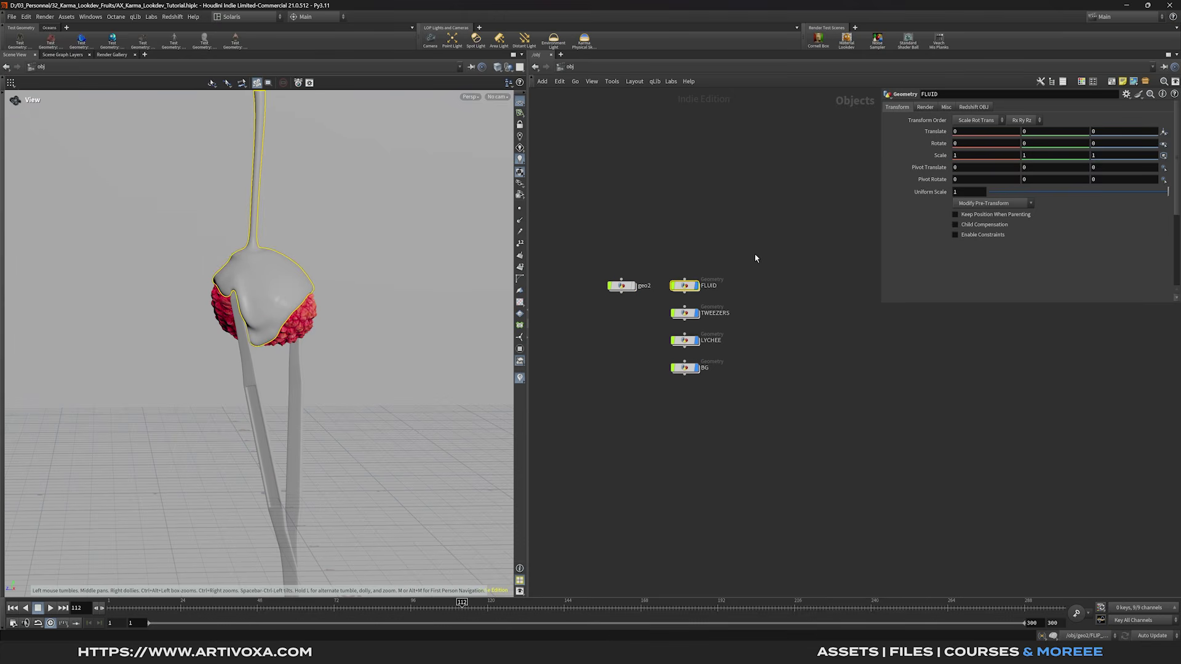
double_click(689, 289)
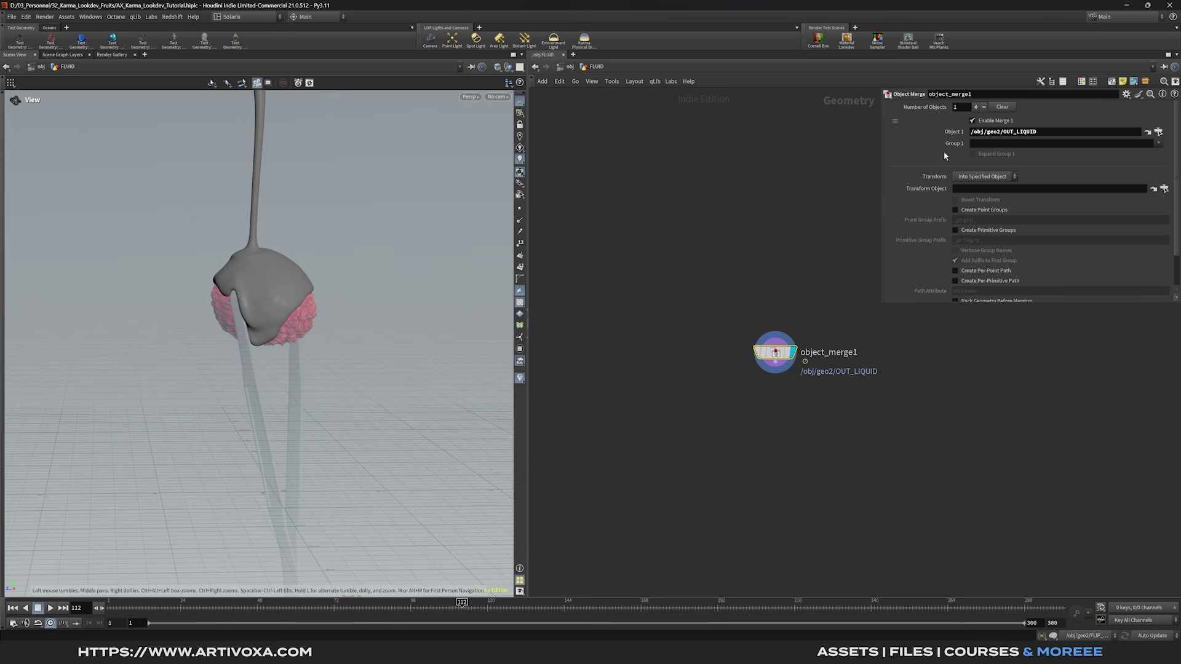
key(u)
click(684, 313)
double_click(685, 313)
key(u)
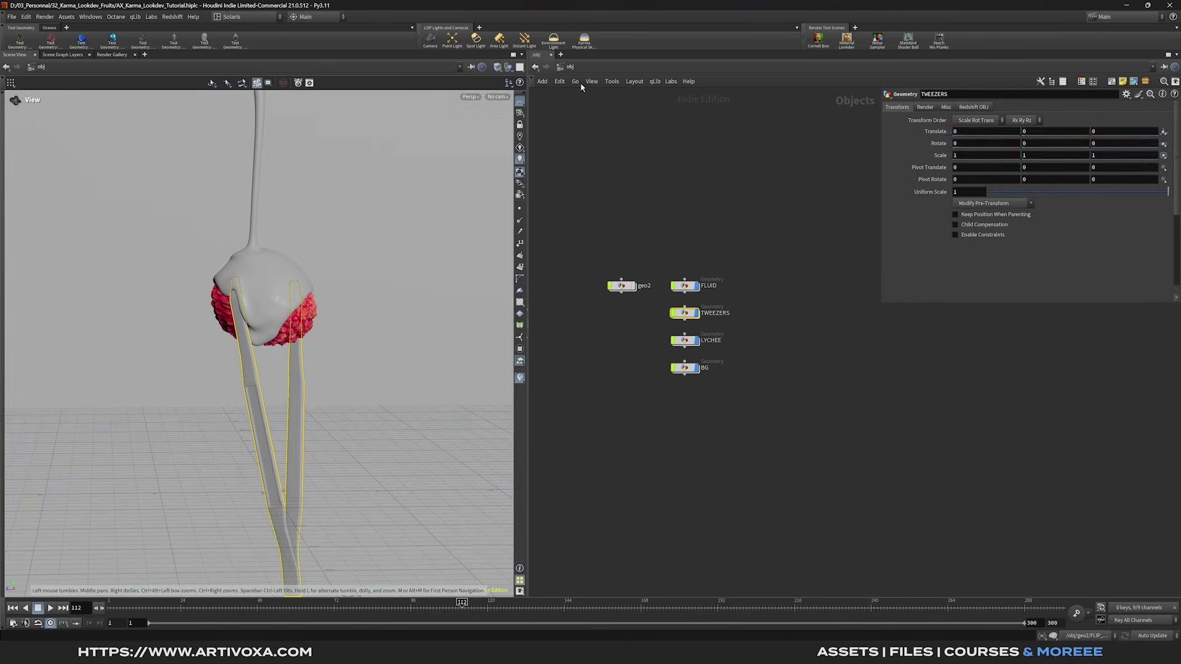
Step: Enter the BG object and centre its node chain in the network view
click(685, 368)
double_click(684, 368)
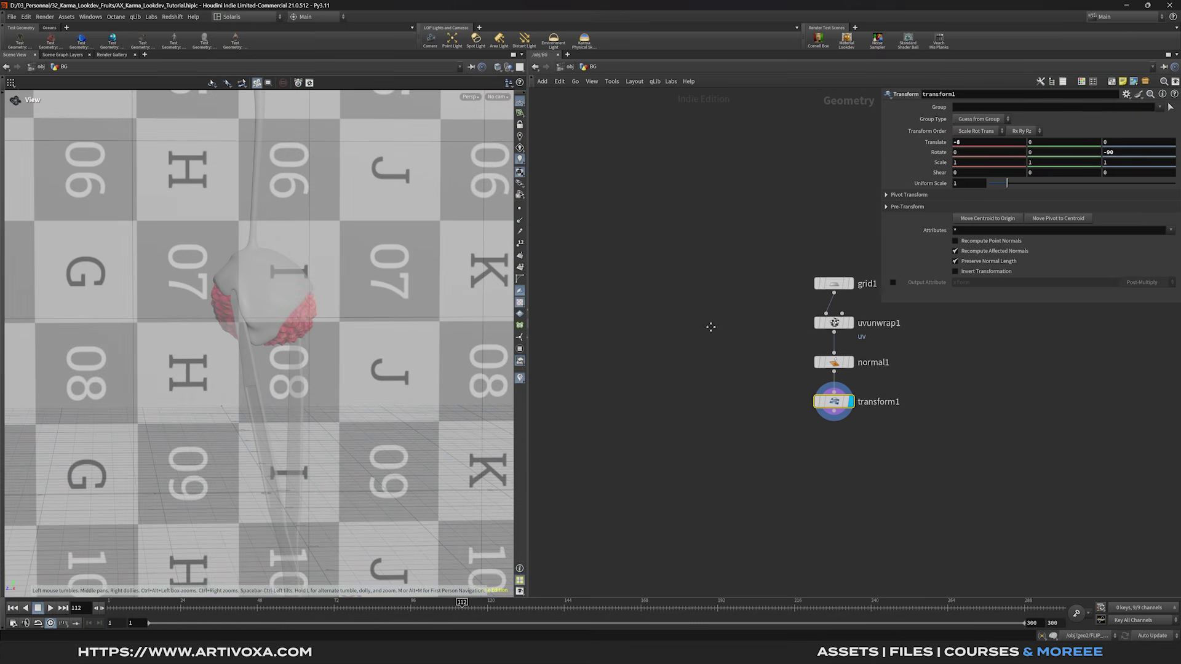
middle_drag(711, 328, 670, 333)
Step: Add a LOP Network node at object level via the 'lop' search
mouse_move(797, 359)
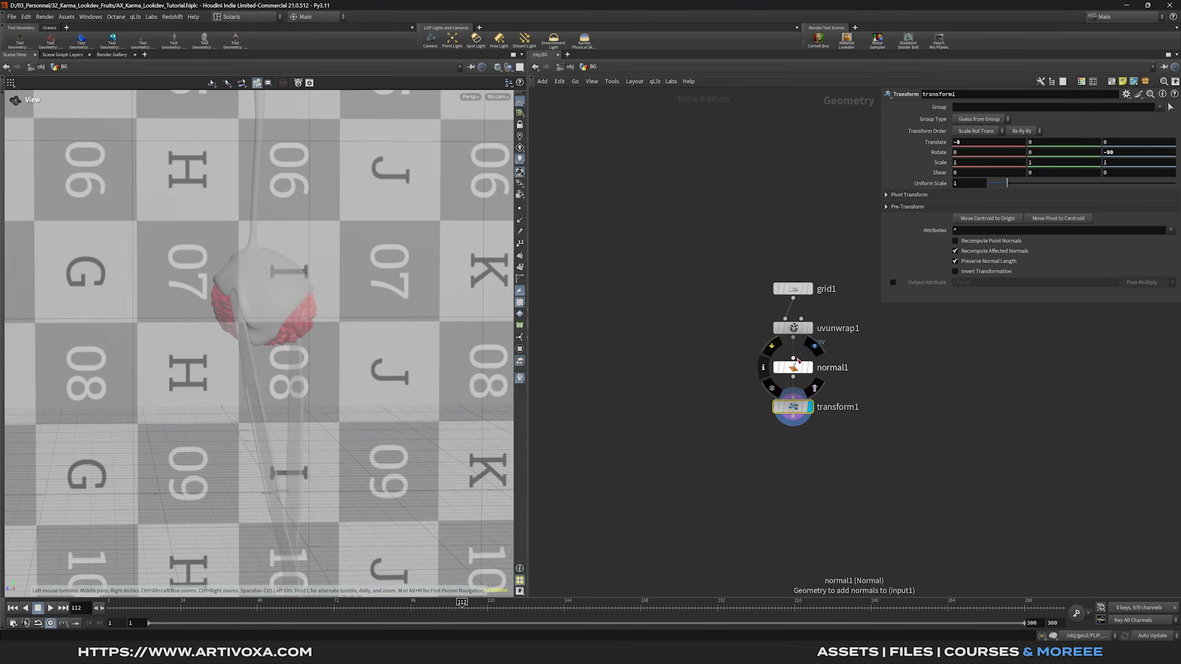
key(u)
key(Tab)
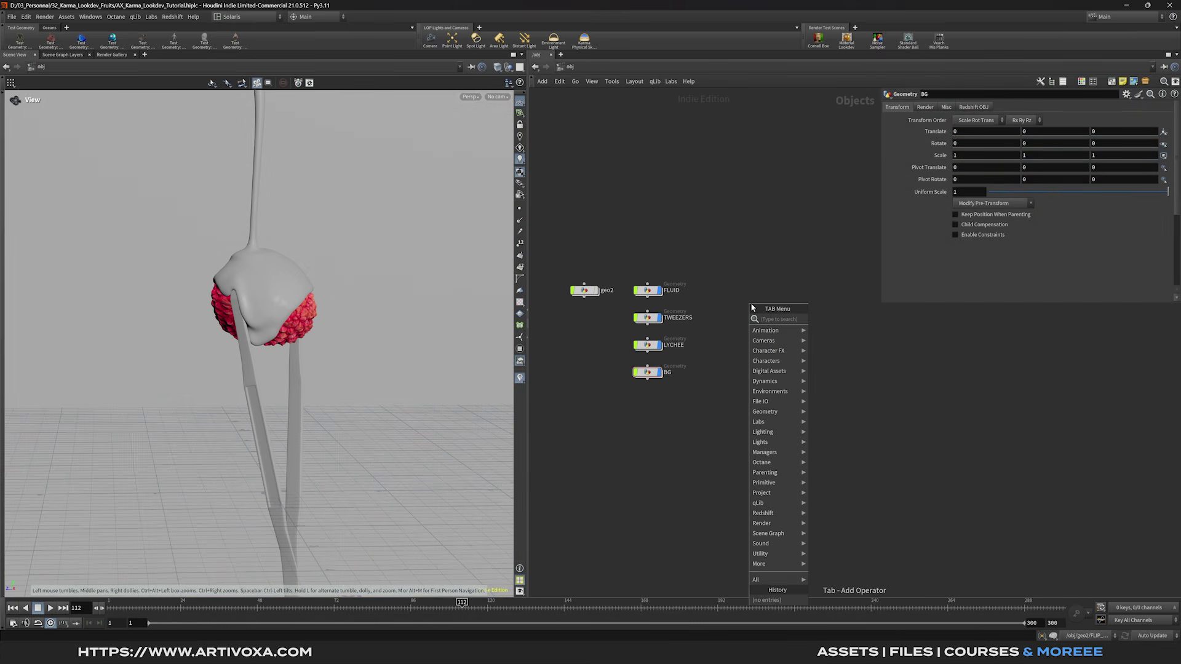
text(lop)
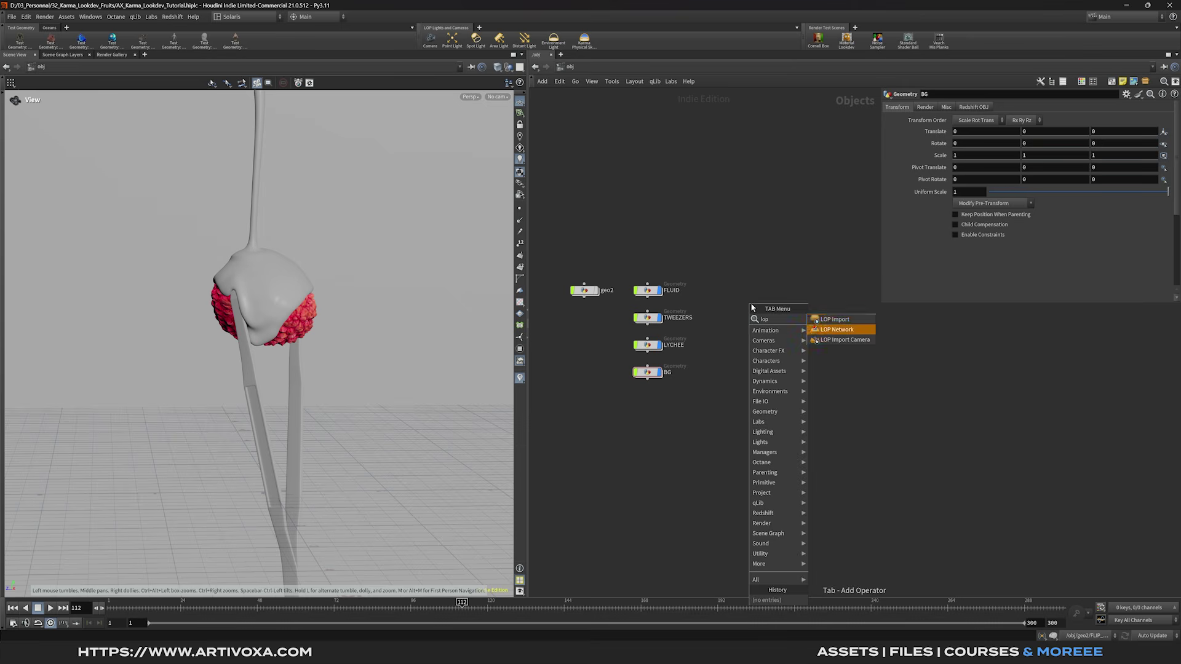
key(Return)
click(763, 290)
Step: Rename the LOP network RNDR, colour it black, and enter it
double_click(796, 290)
text(RNDR)
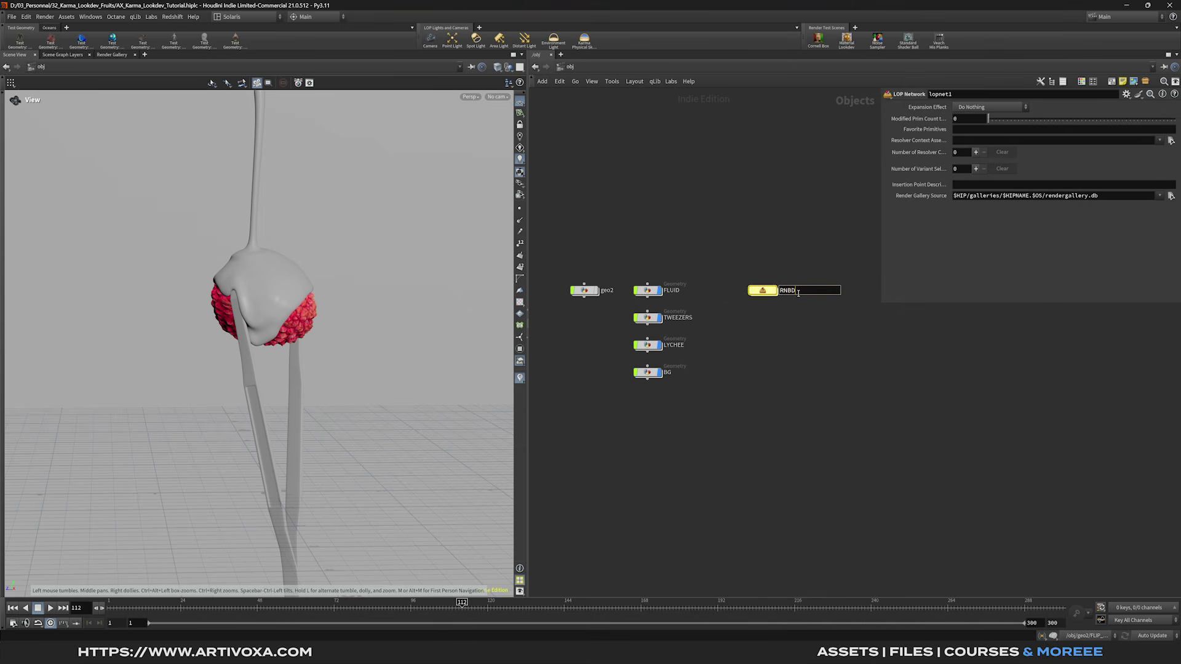
key(Return)
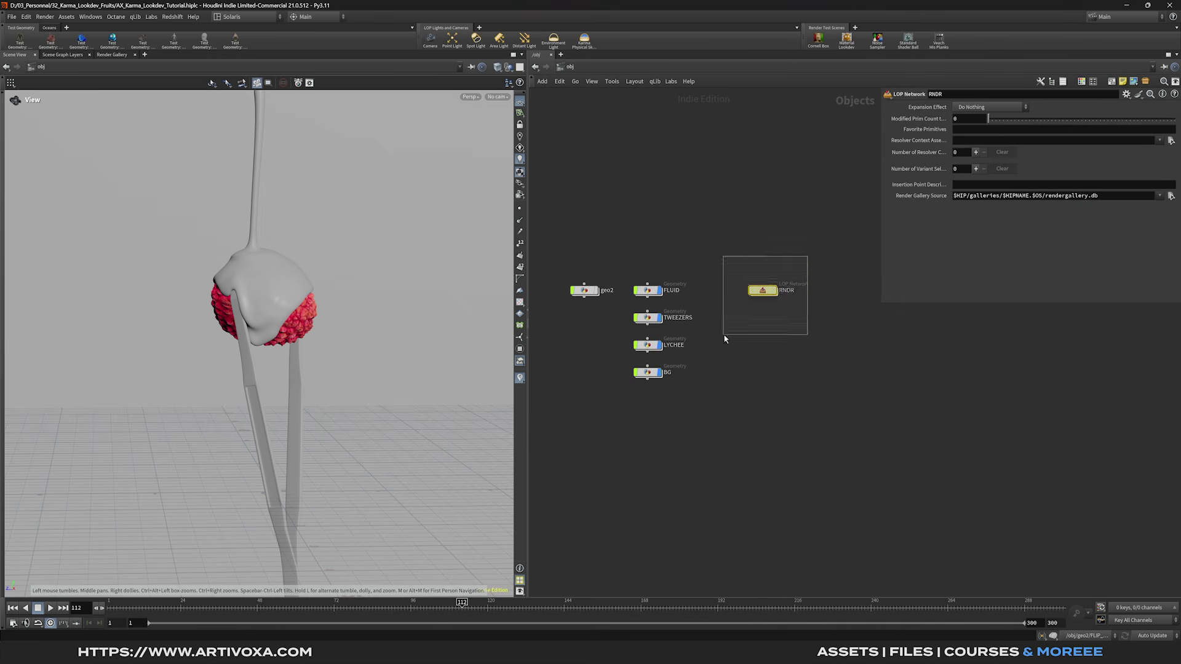
key(c)
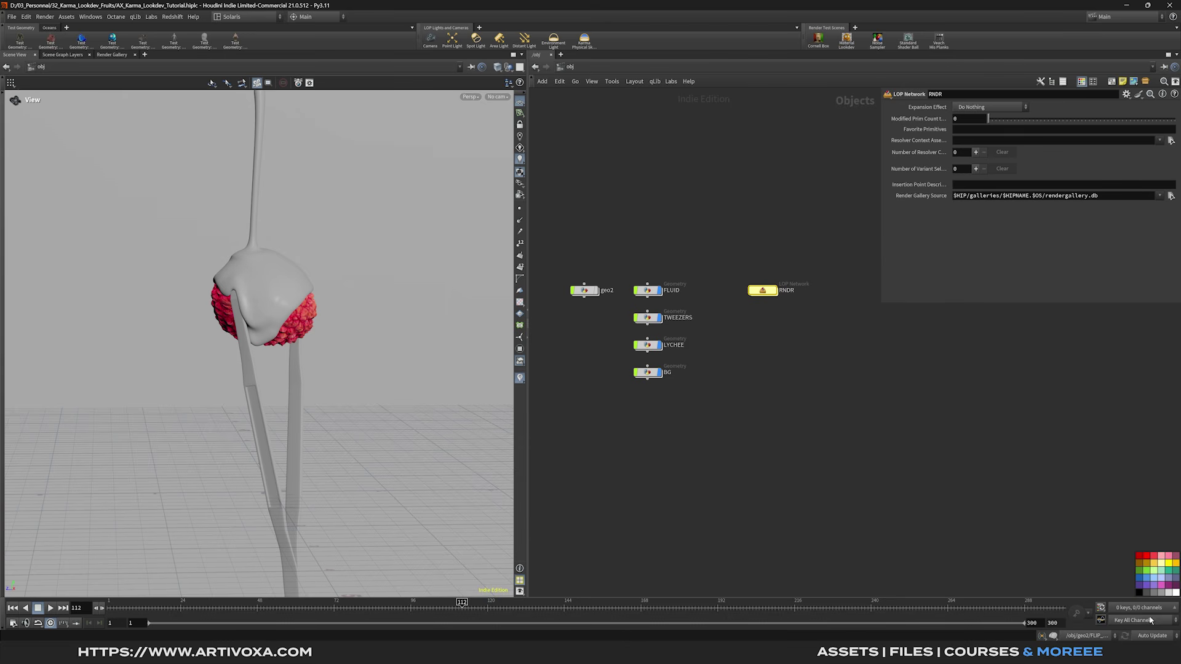
click(1139, 592)
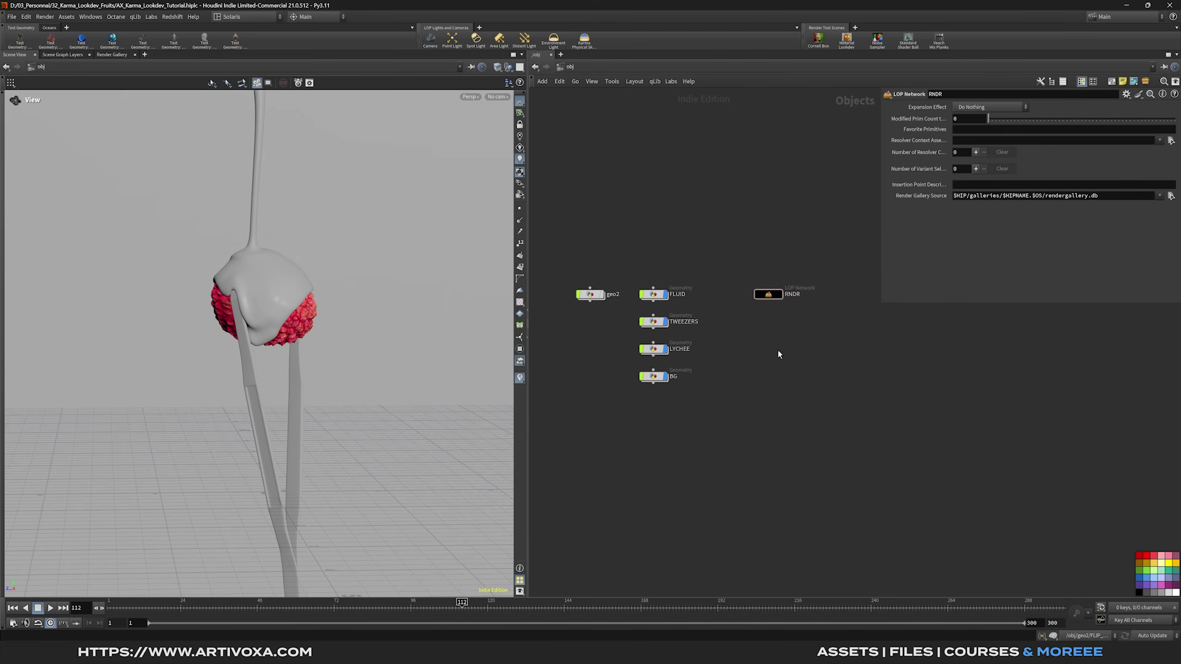
double_click(769, 294)
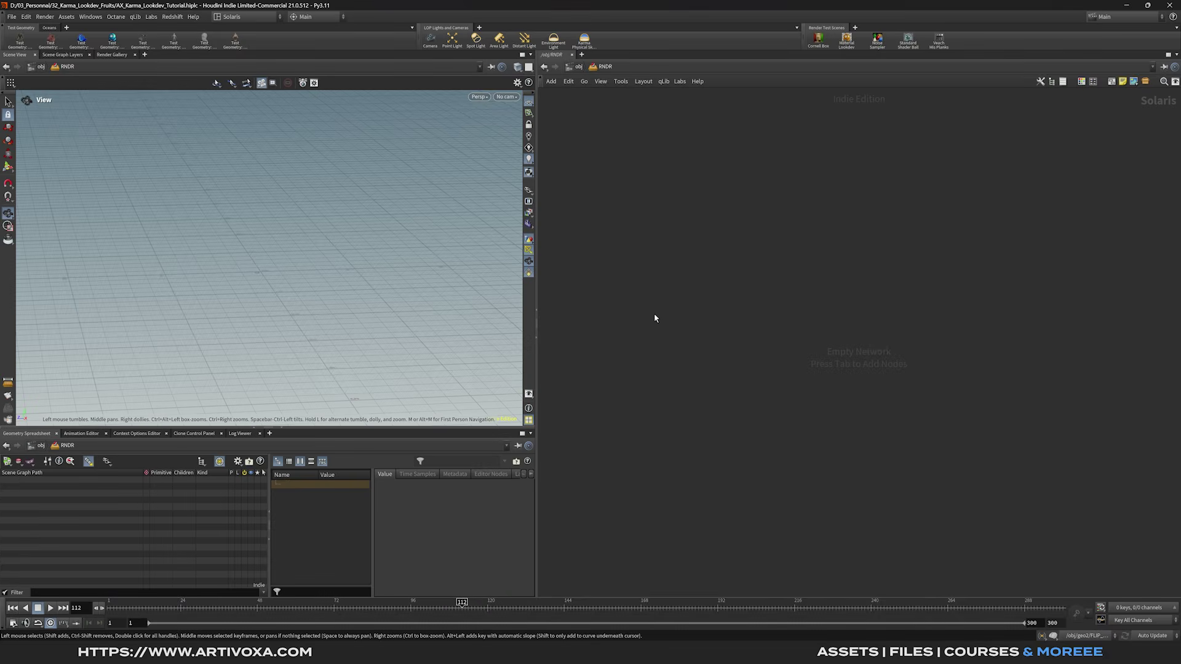
click(232, 17)
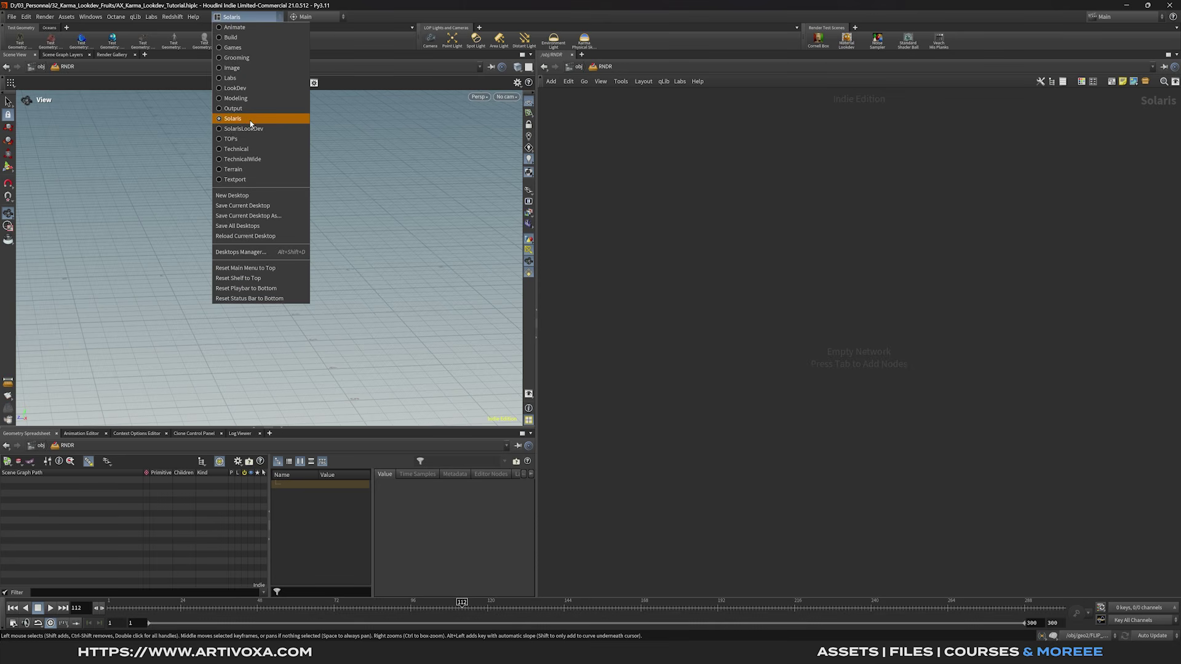
click(232, 17)
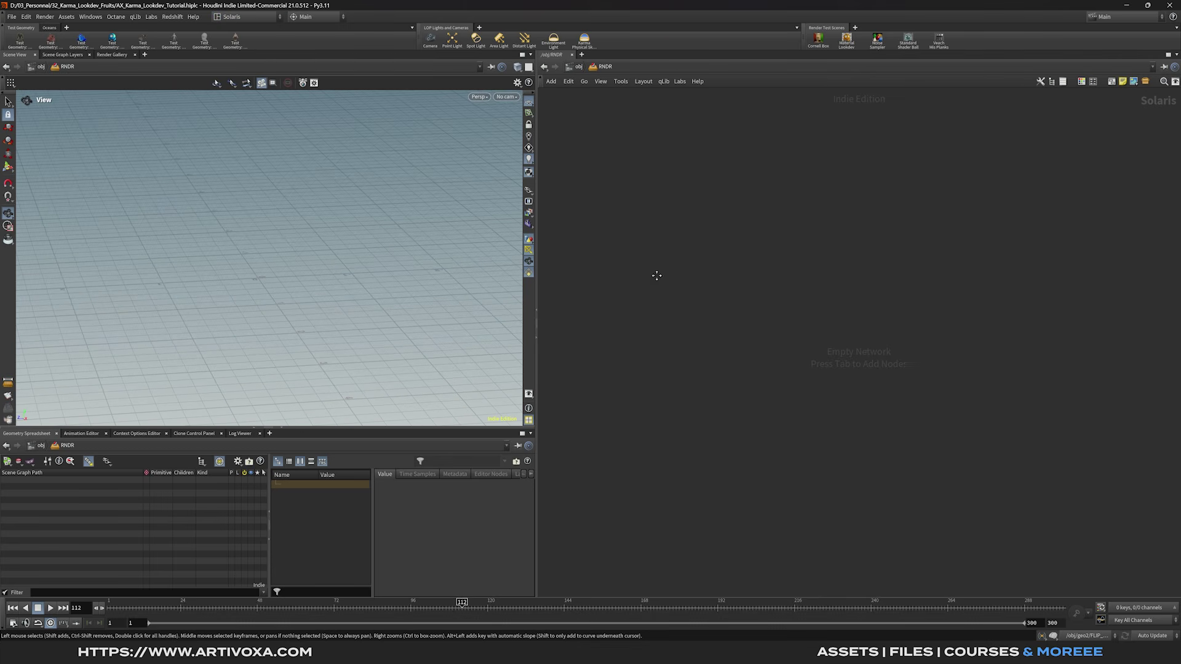
key(Caps_Lock)
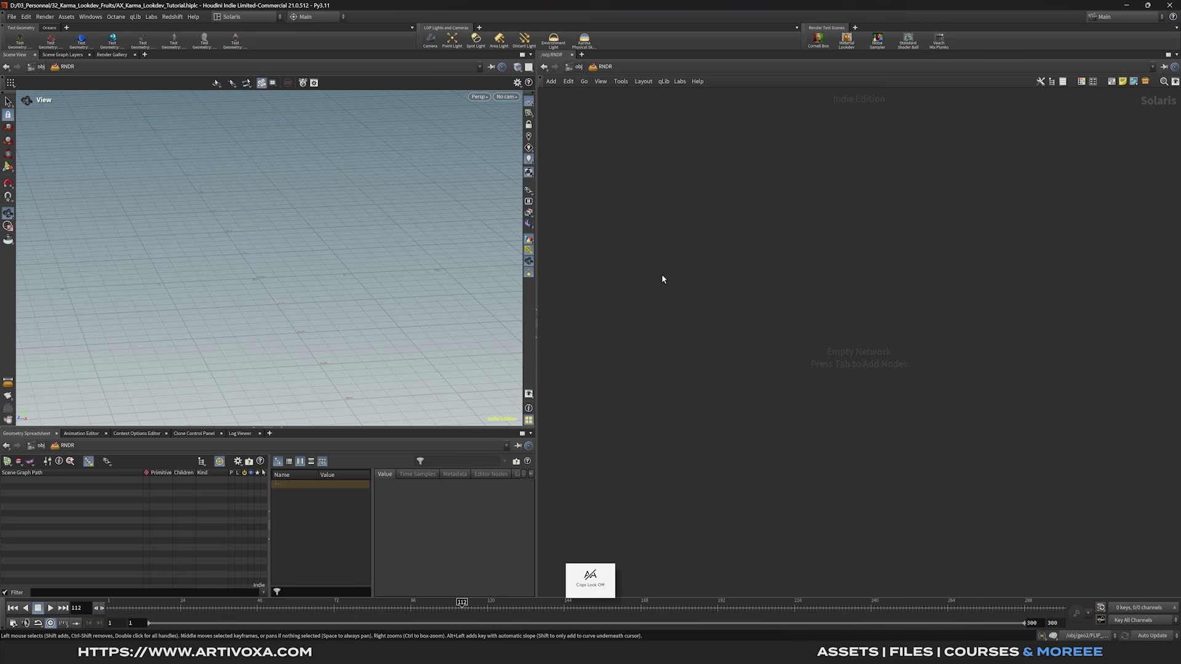
key(Tab)
text(sopi)
Step: Add a SOP Import node importing /obj/FLUID, using a floating parameter panel
key(Return)
click(663, 277)
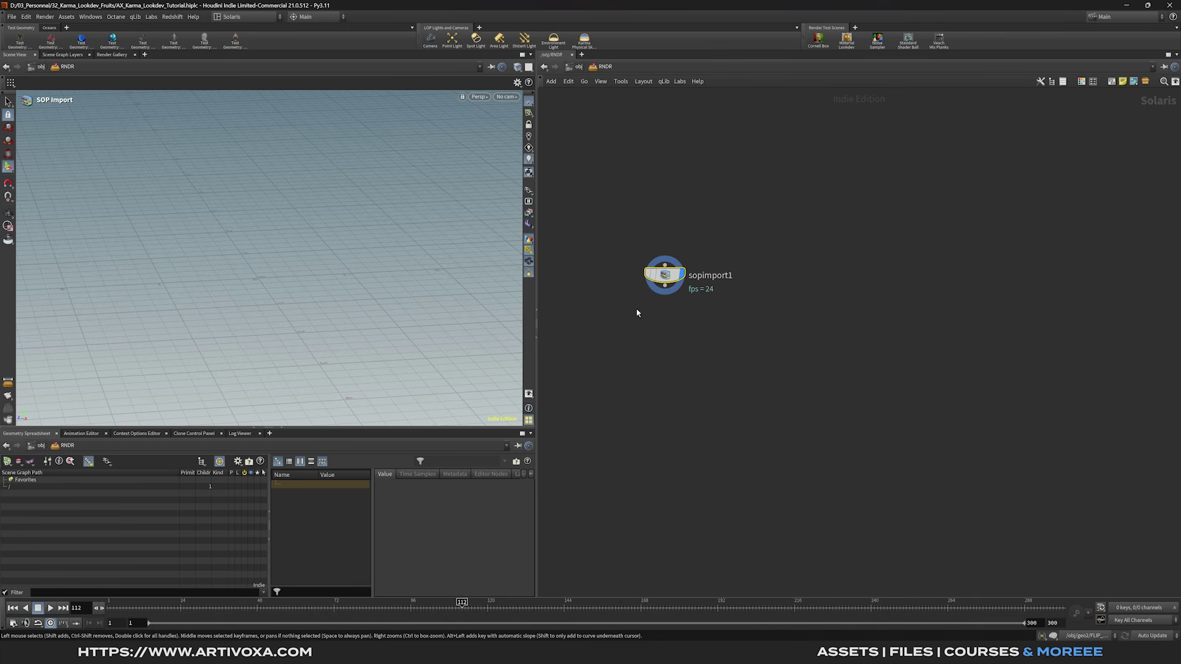
key(p)
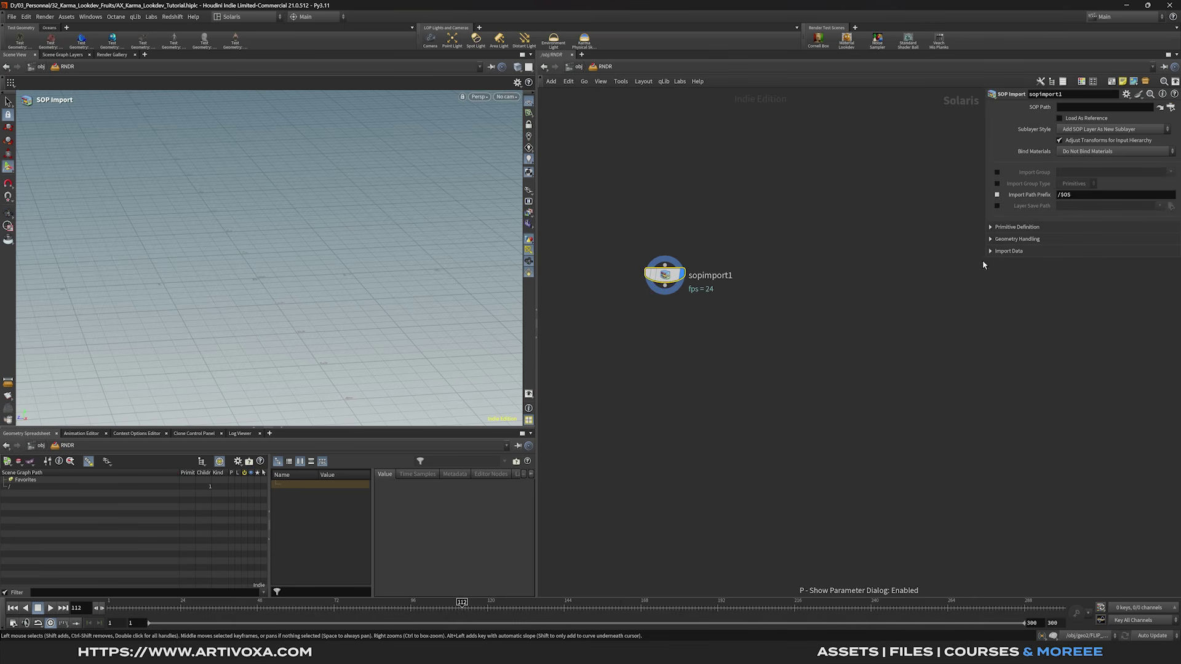
drag(977, 277, 954, 313)
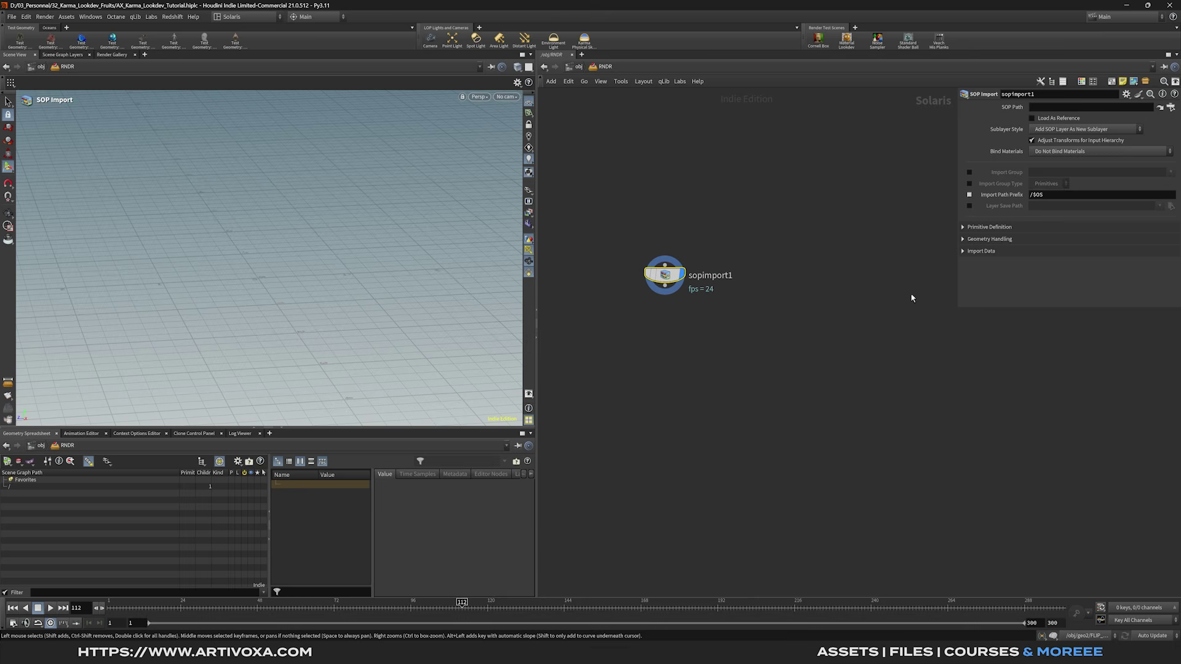
drag(955, 302, 836, 352)
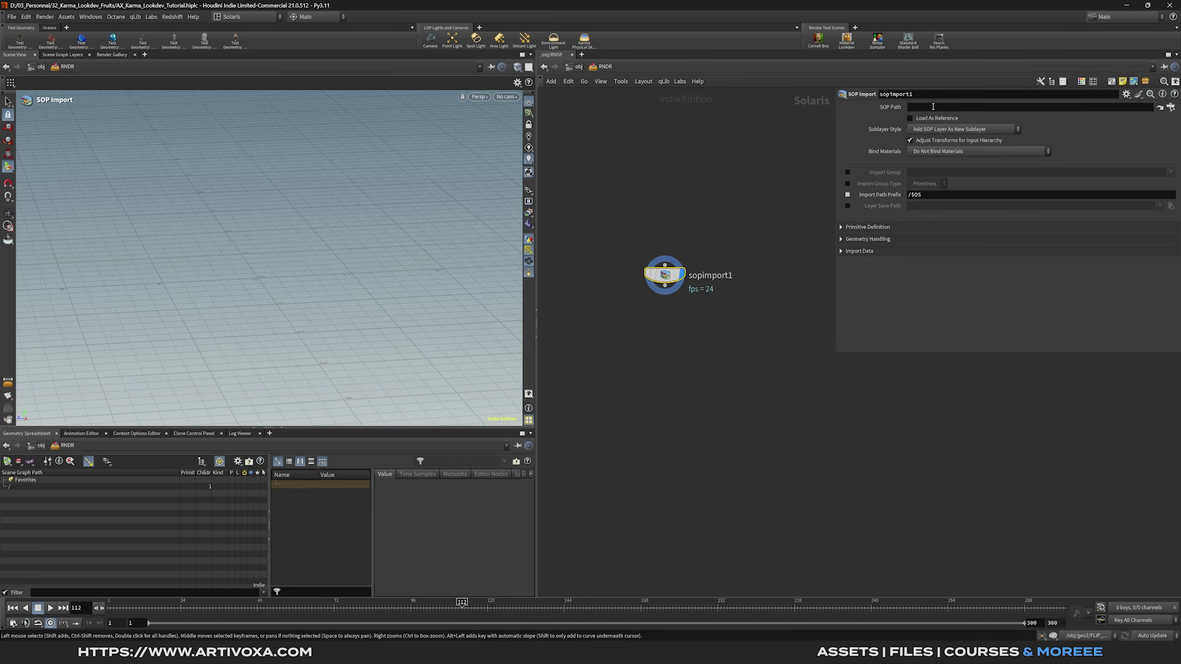
click(1171, 107)
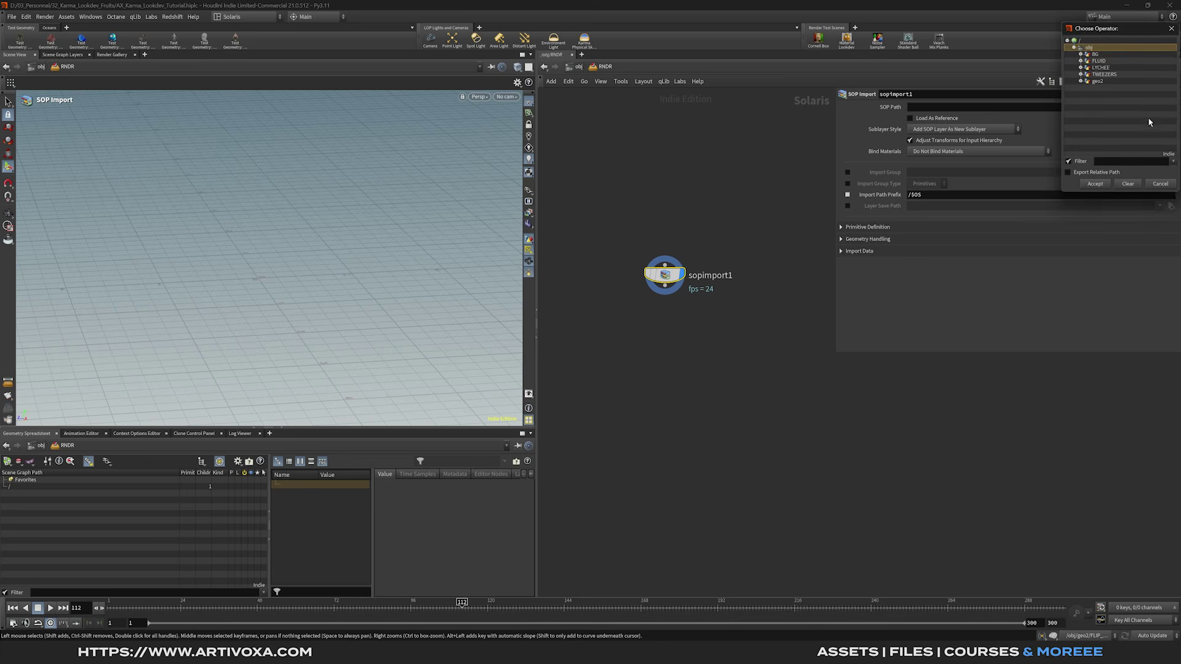
click(1111, 61)
click(1095, 184)
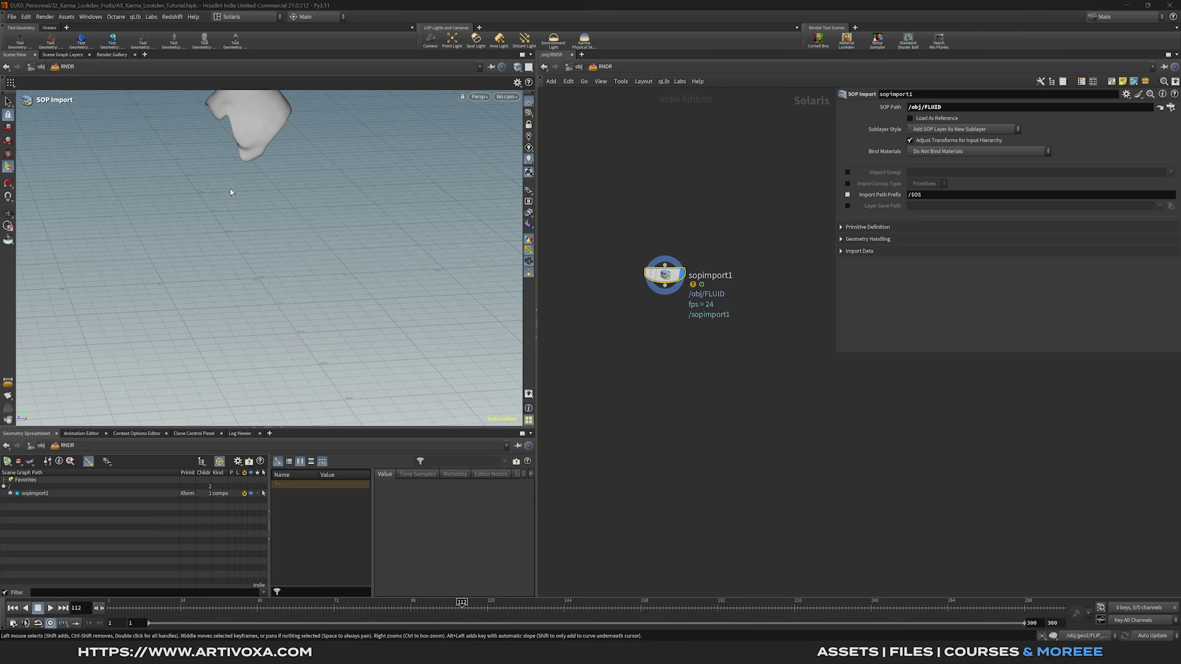
key(Escape)
middle_drag(249, 228, 258, 258)
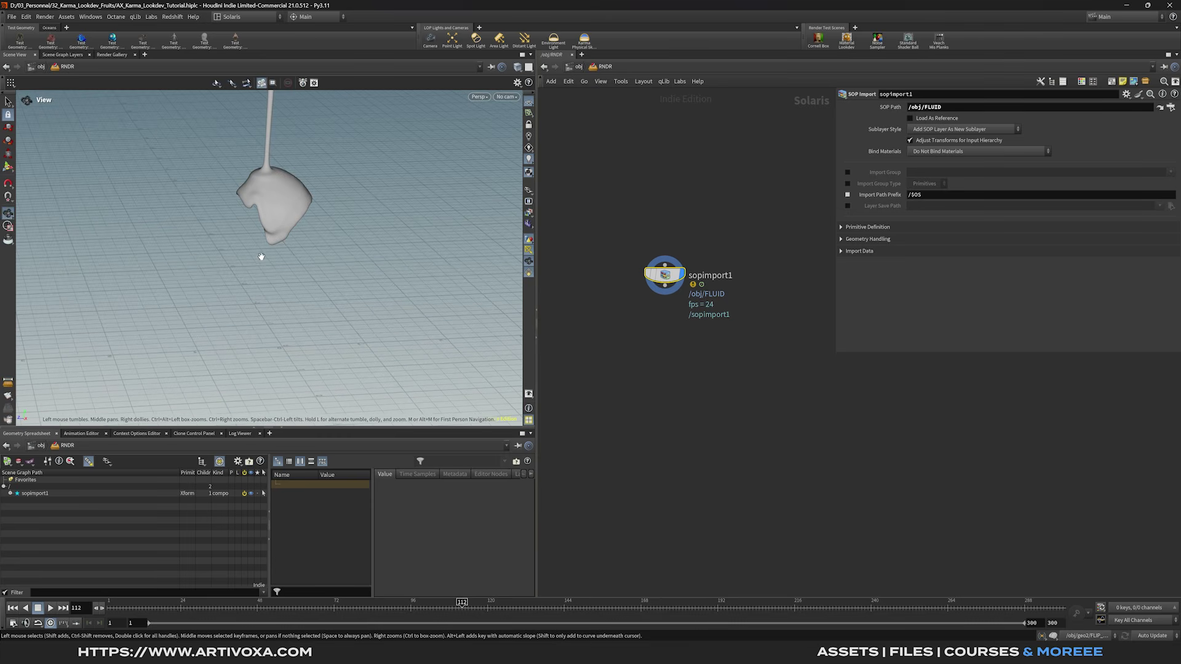
drag(837, 353, 895, 343)
middle_drag(785, 295, 775, 301)
Step: Duplicate the import into a second SOP Import pointing at /obj/LYCHEE
alt+drag(654, 281, 790, 284)
click(1171, 107)
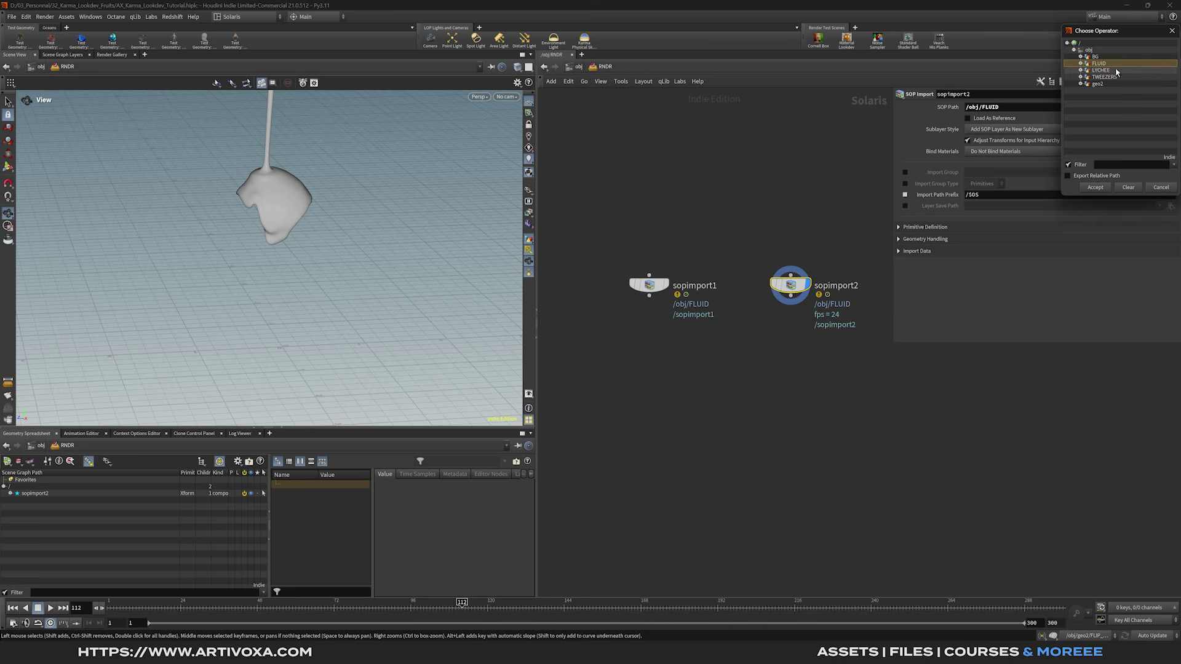
click(1101, 71)
click(1088, 188)
middle_drag(817, 246, 699, 253)
Step: Duplicate a third import set to /obj/TWEEZERS, add a fourth copy, and select all four
alt+drag(675, 295, 803, 302)
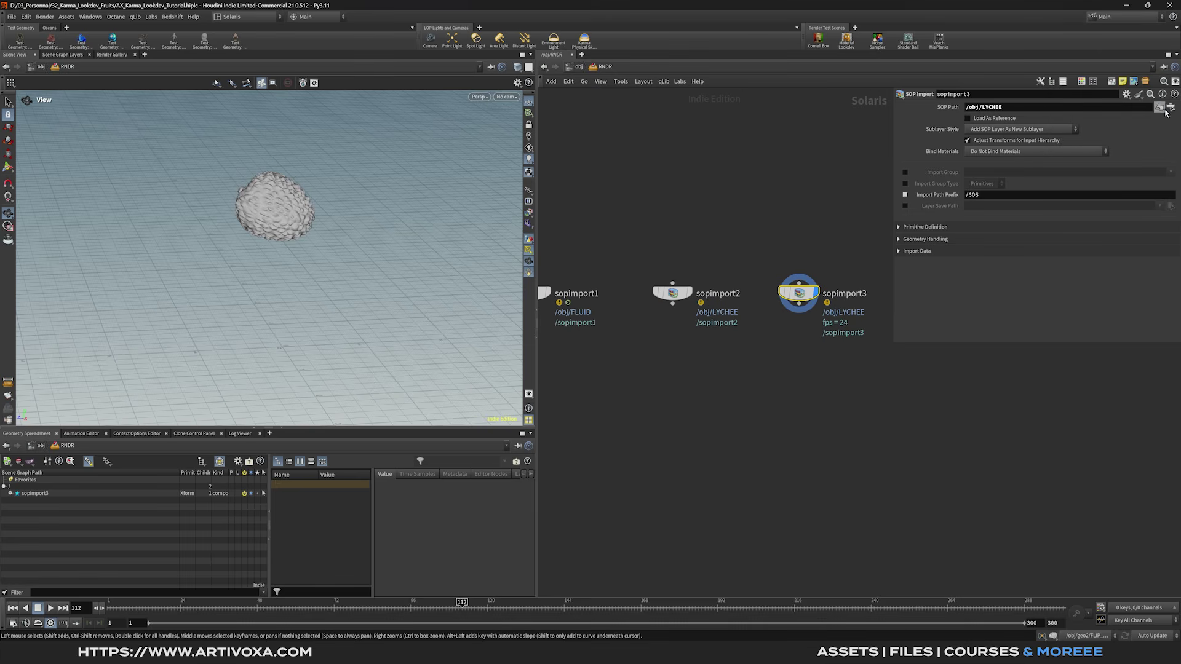
click(1171, 107)
click(1109, 77)
click(1097, 187)
middle_drag(780, 226, 675, 223)
alt+drag(705, 293, 810, 293)
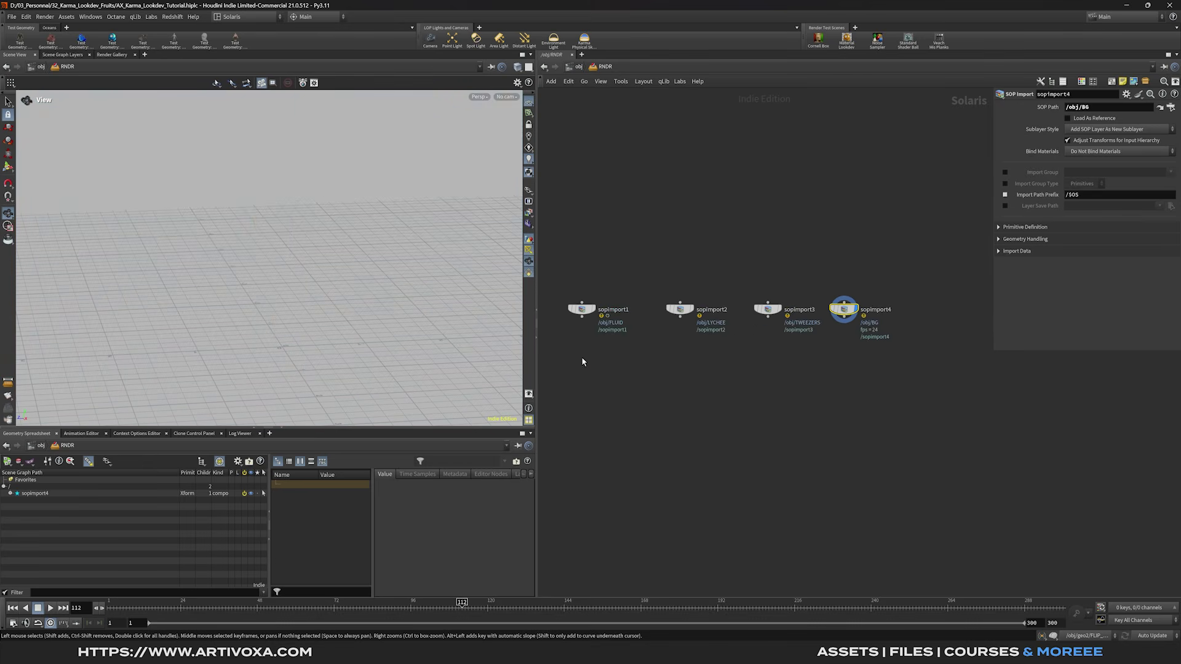
drag(558, 355, 883, 290)
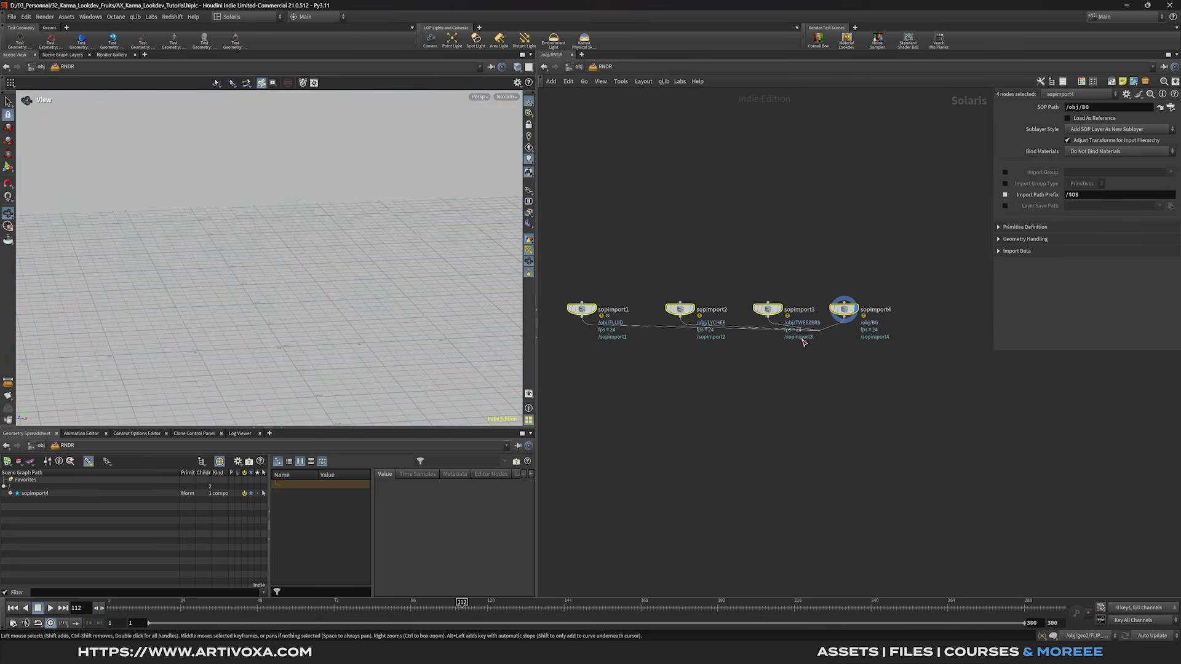
Step: Add merge1 below the four SOP imports, tidy the layout, and open sopimport1's parameters
key(Tab)
text(merge)
key(Return)
click(749, 368)
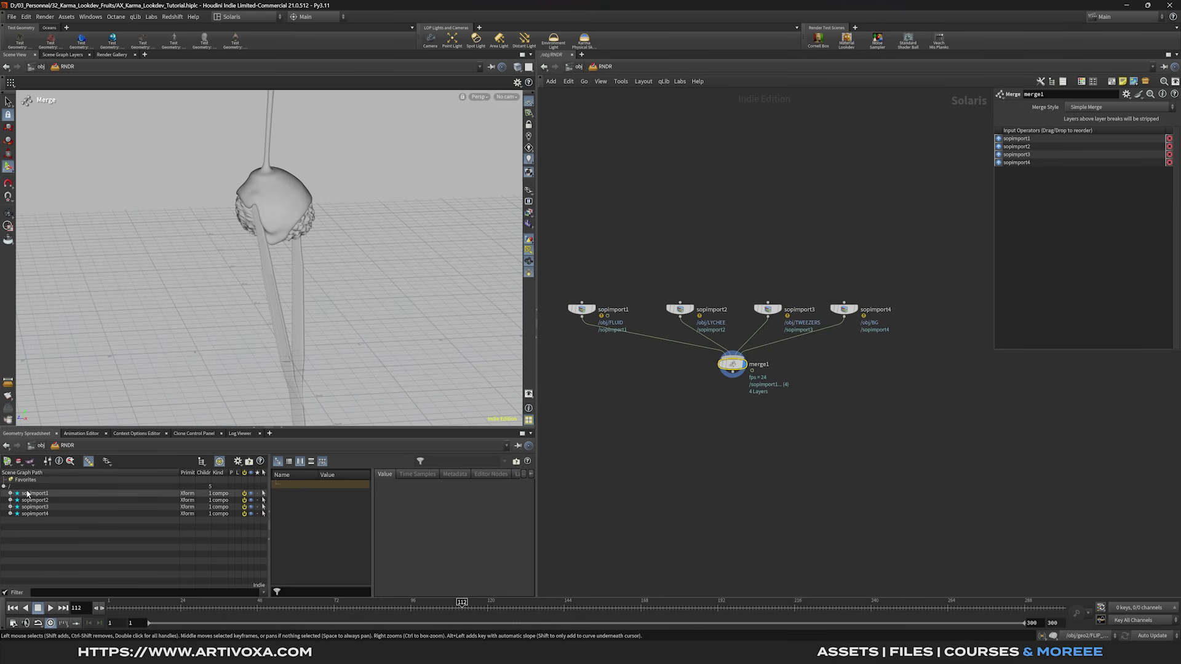
key(l)
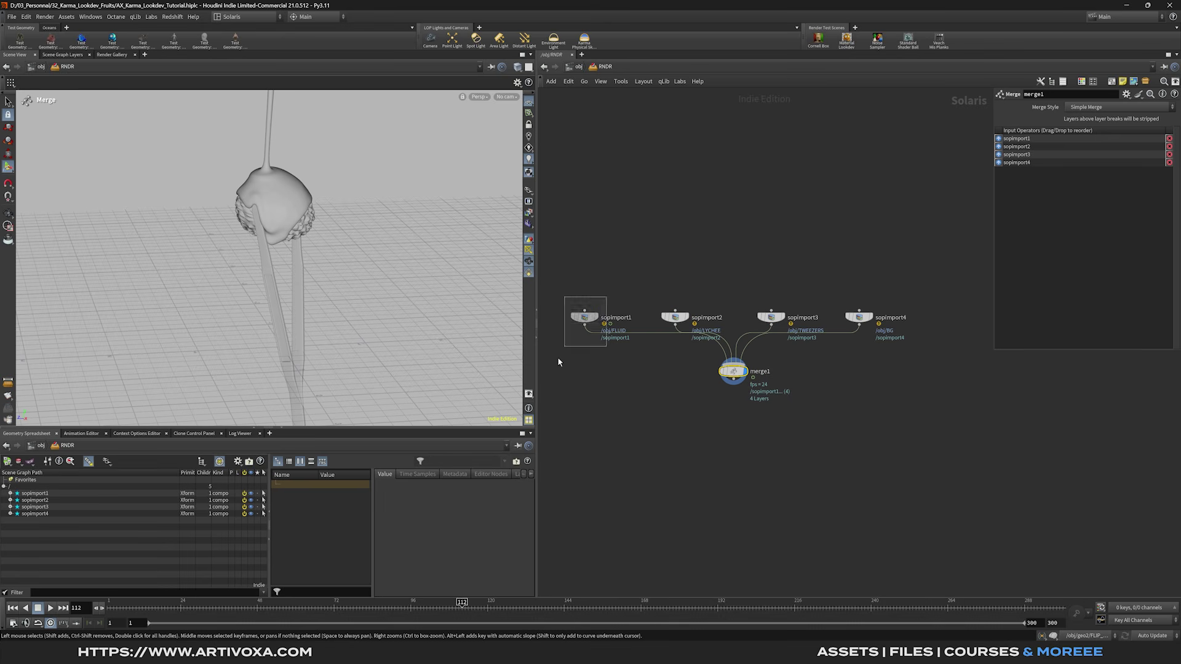
click(584, 317)
drag(995, 352, 917, 377)
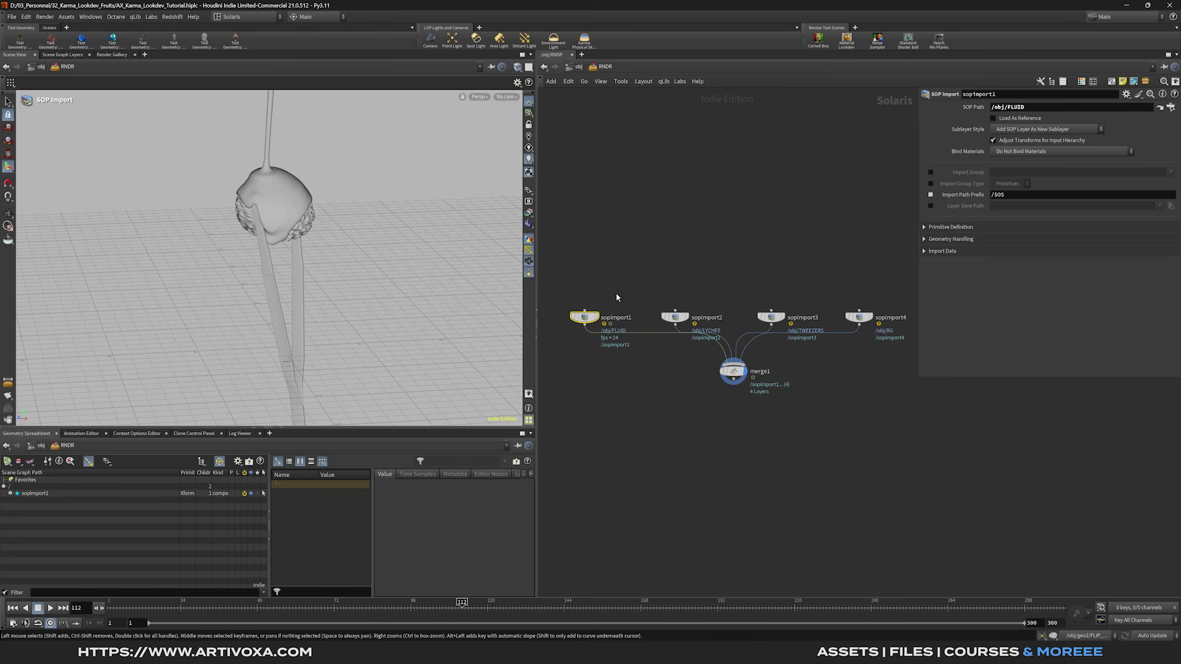
Step: Set the fluid import's Import Path Prefix to objects/fluid and copy it
drag(1023, 197, 988, 203)
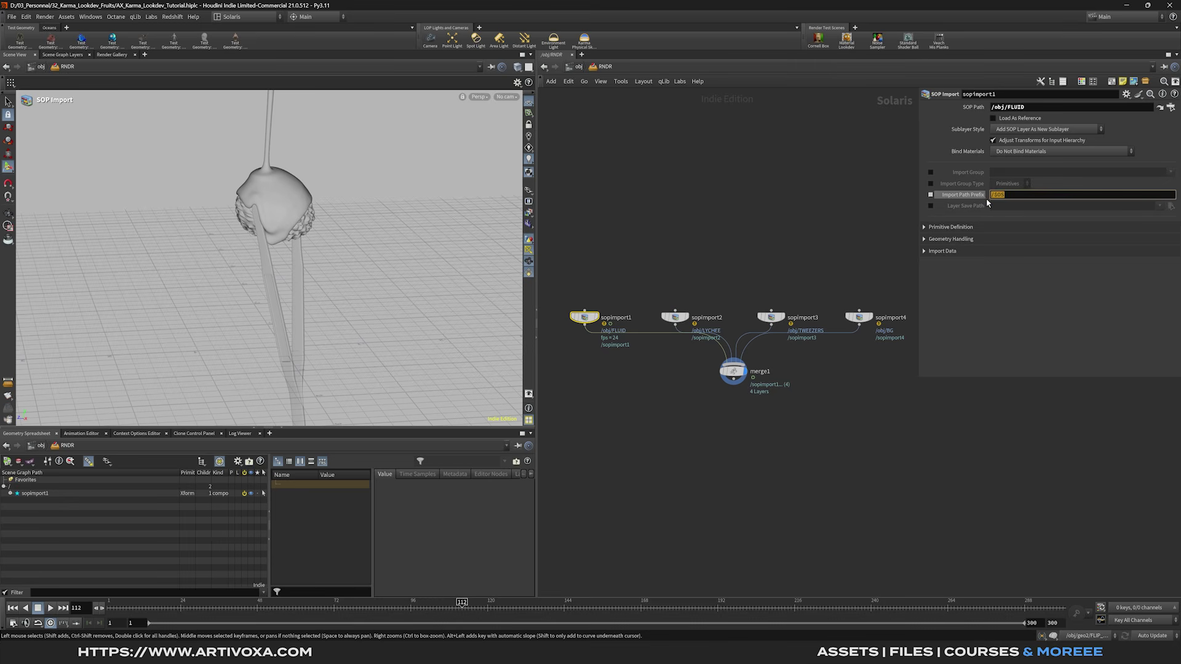
text(objects)
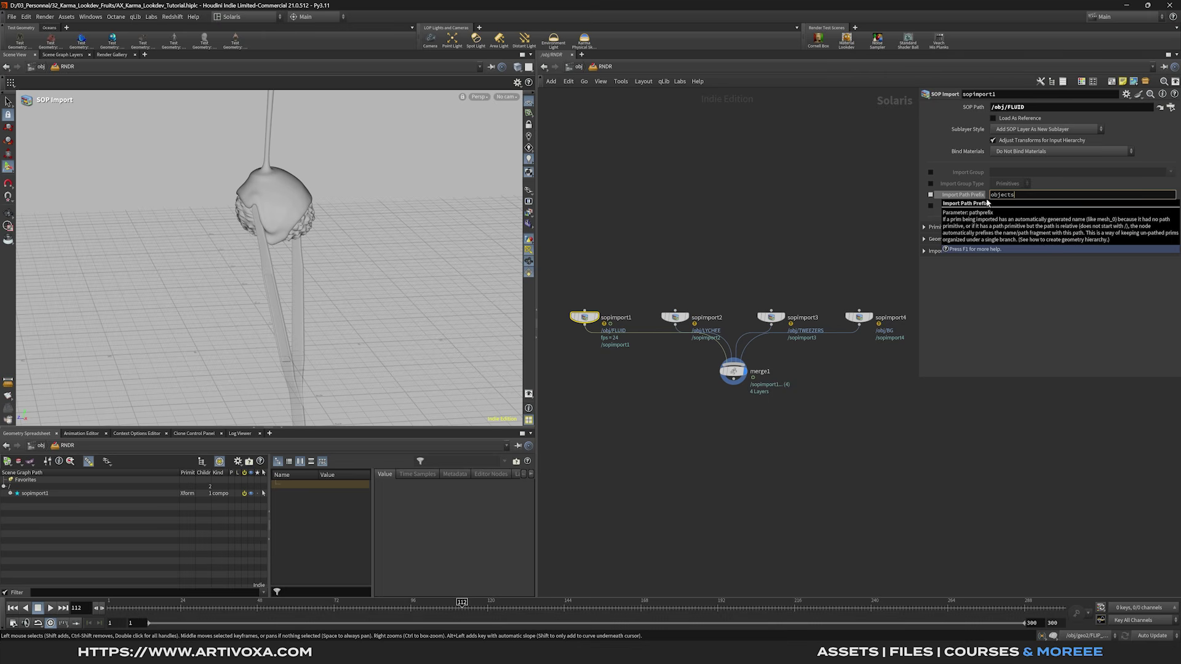
text(/fluid)
key(Return)
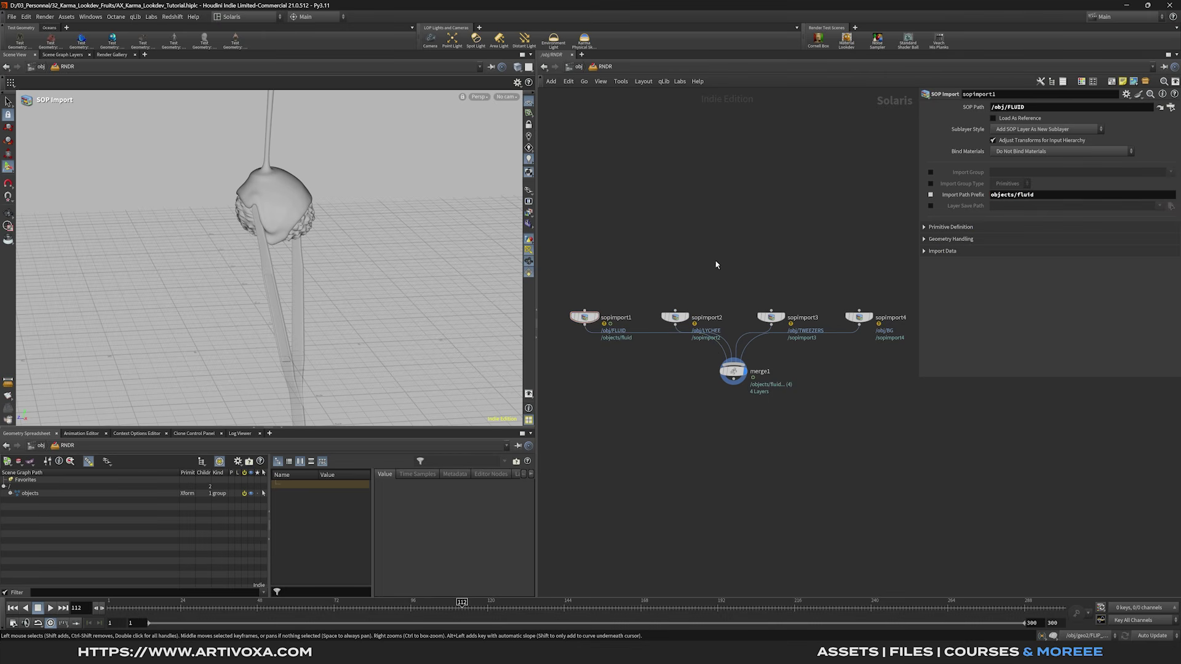
click(588, 317)
click(1045, 195)
key(ctrl+c)
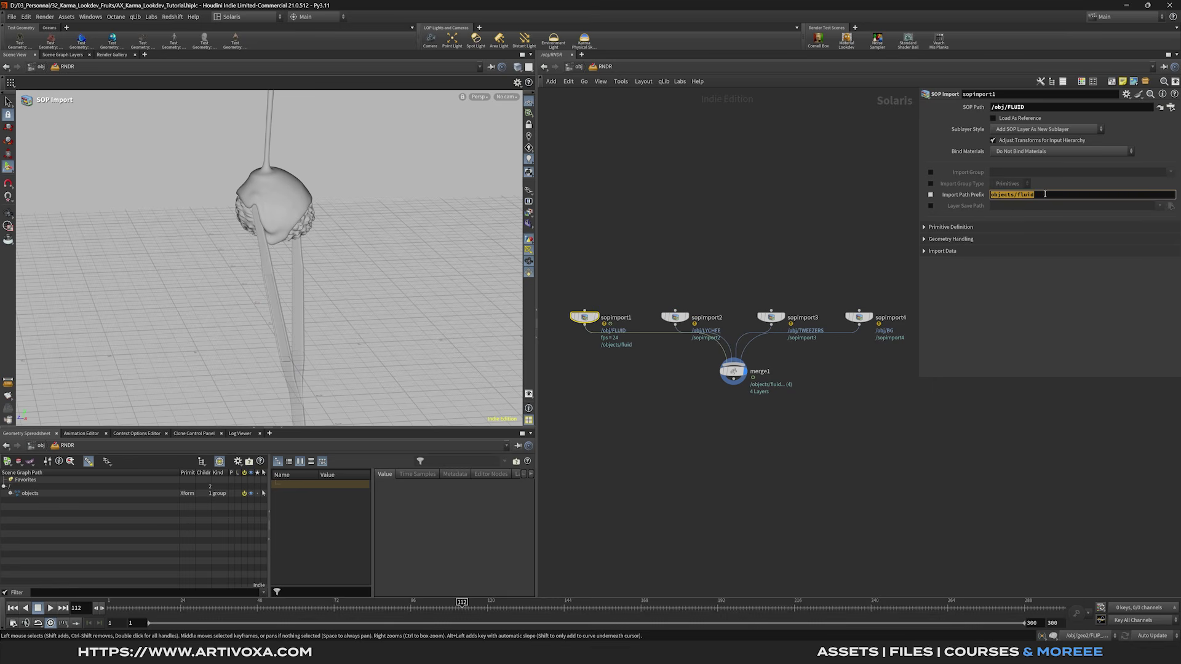
Step: Set the lychee import's Import Path Prefix to objects/lychee
click(705, 325)
click(1024, 195)
key(ctrl+v)
key(BackSpace)
key(BackSpace)
text(lychee)
key(Return)
middle_drag(714, 237, 676, 241)
Step: Set the tweezers import's Import Path Prefix to objects/tweezers
click(733, 322)
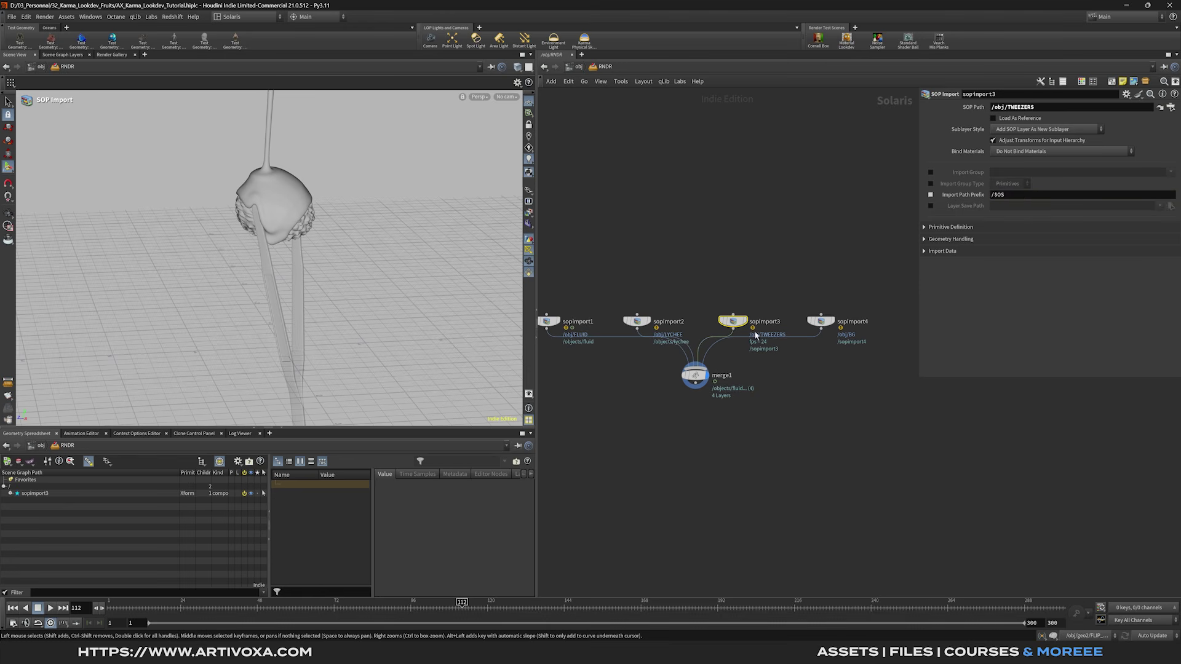
click(1026, 195)
key(ctrl+v)
key(BackSpace)
key(BackSpace)
key(BackSpace)
key(BackSpace)
key(BackSpace)
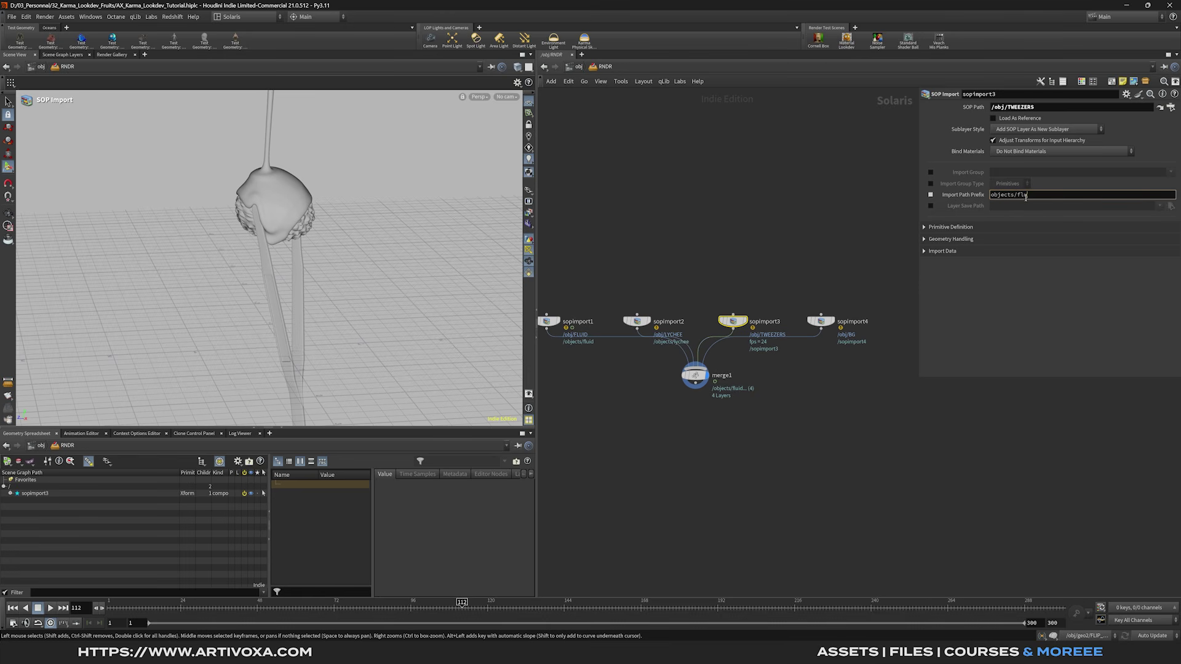
text(tweezer)
text(s)
key(Return)
Step: Set the background import's Import Path Prefix to objects/bg
click(821, 321)
click(1024, 195)
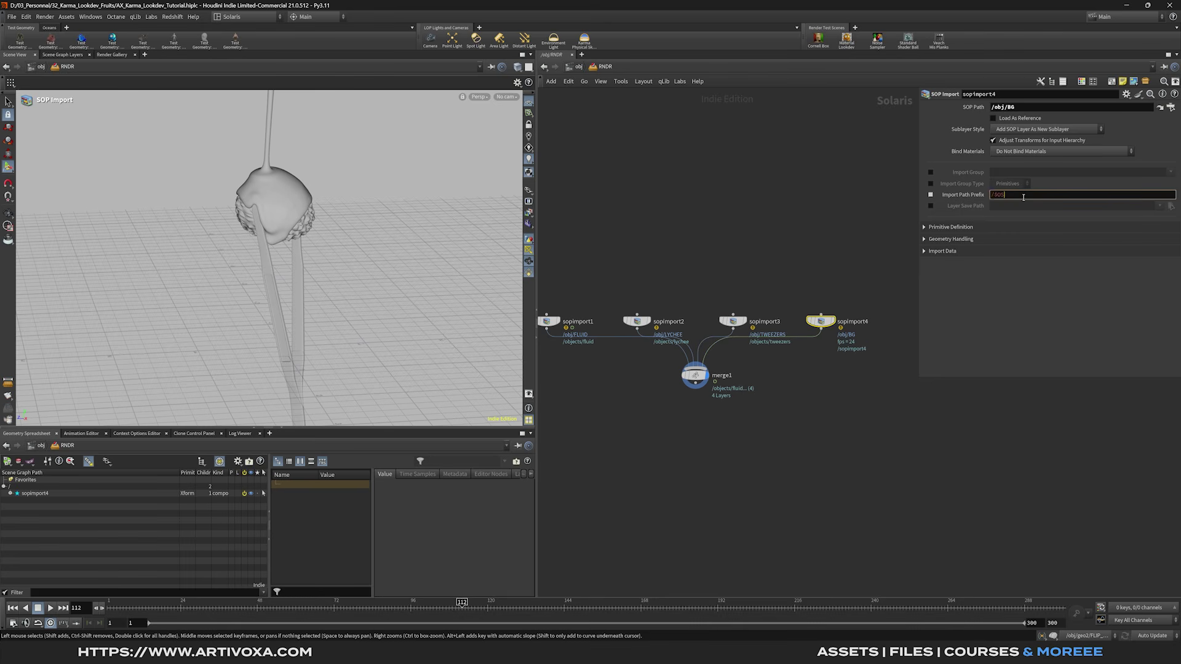
key(ctrl+v)
key(BackSpace)
key(BackSpace)
key(BackSpace)
key(BackSpace)
key(BackSpace)
text(bg)
key(Return)
Step: Check merge1's scene graph tree to confirm the objects group's children
click(696, 375)
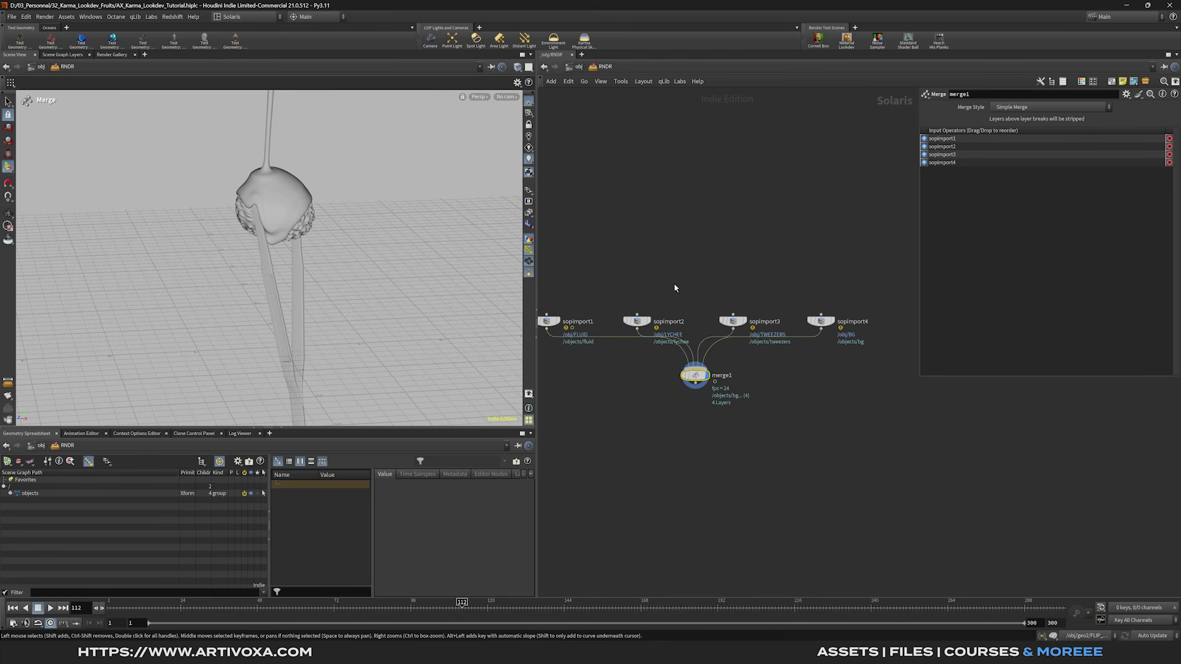
click(10, 494)
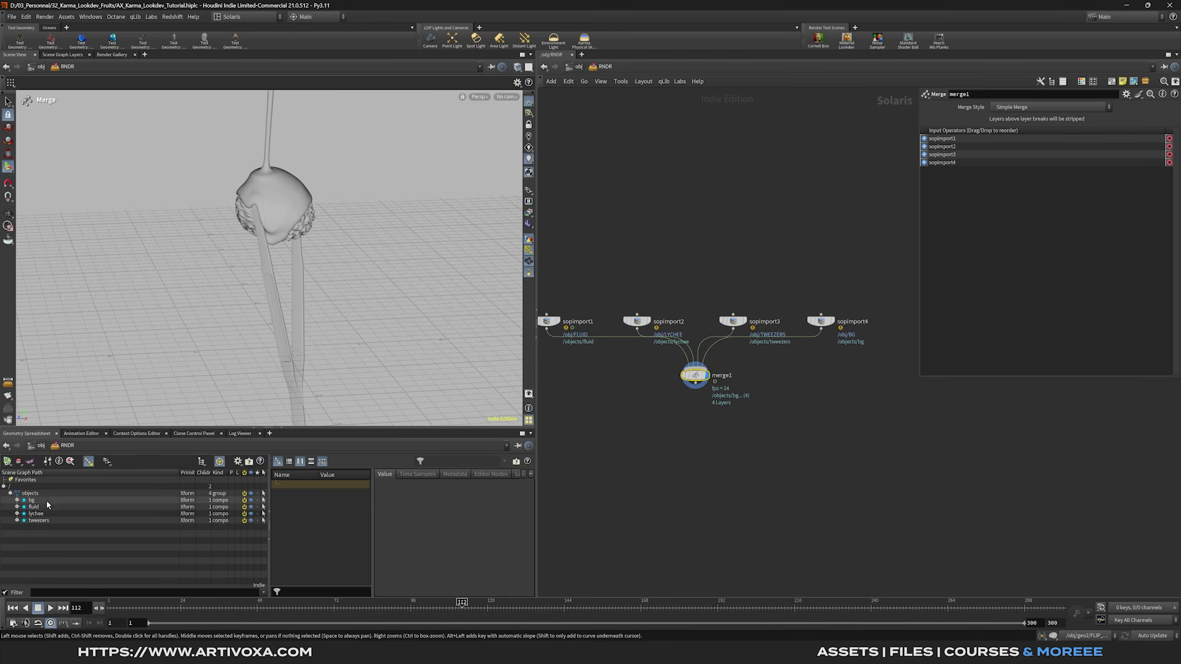
click(9, 494)
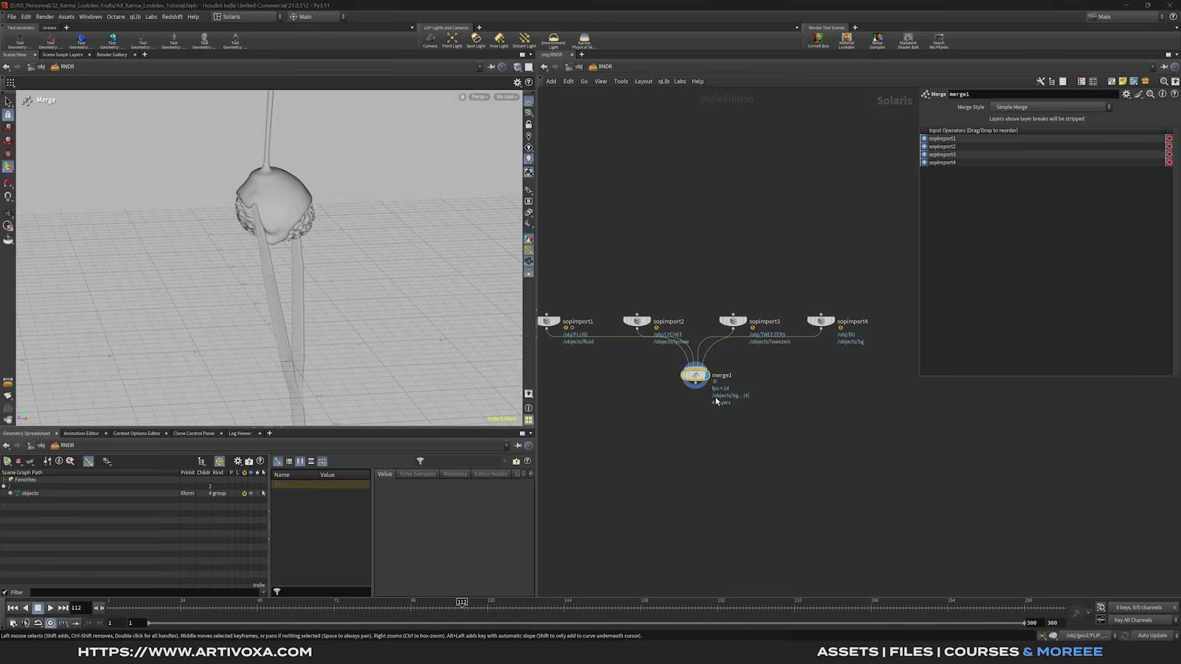
key(Tab)
Step: Add a camera1 node under merge1 and make it the displayed node
text(cam)
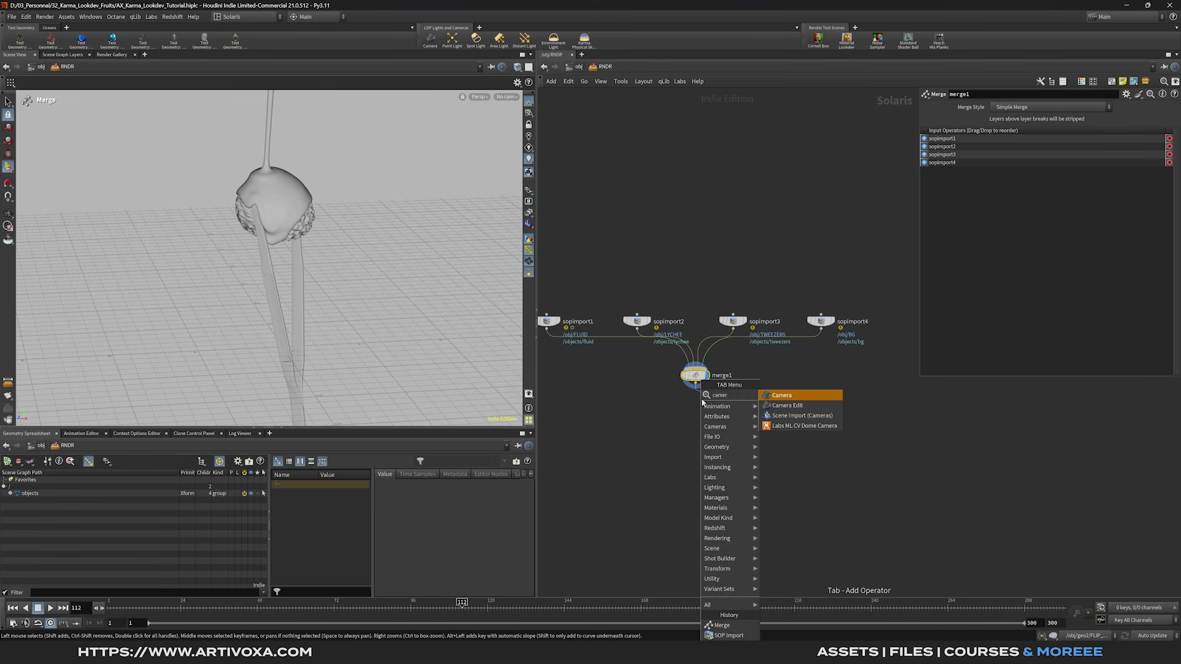
key(Return)
click(701, 398)
drag(696, 406, 691, 411)
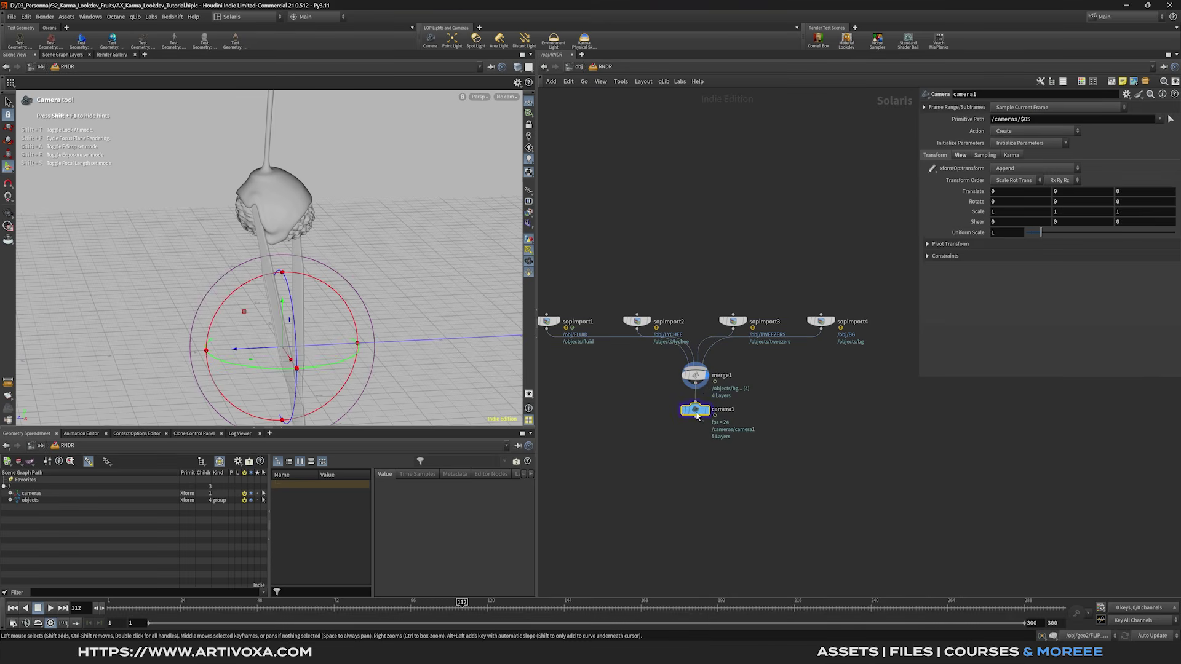
click(708, 410)
Step: Look through /cameras/camera1 in the viewport and widen the parameter area
click(507, 97)
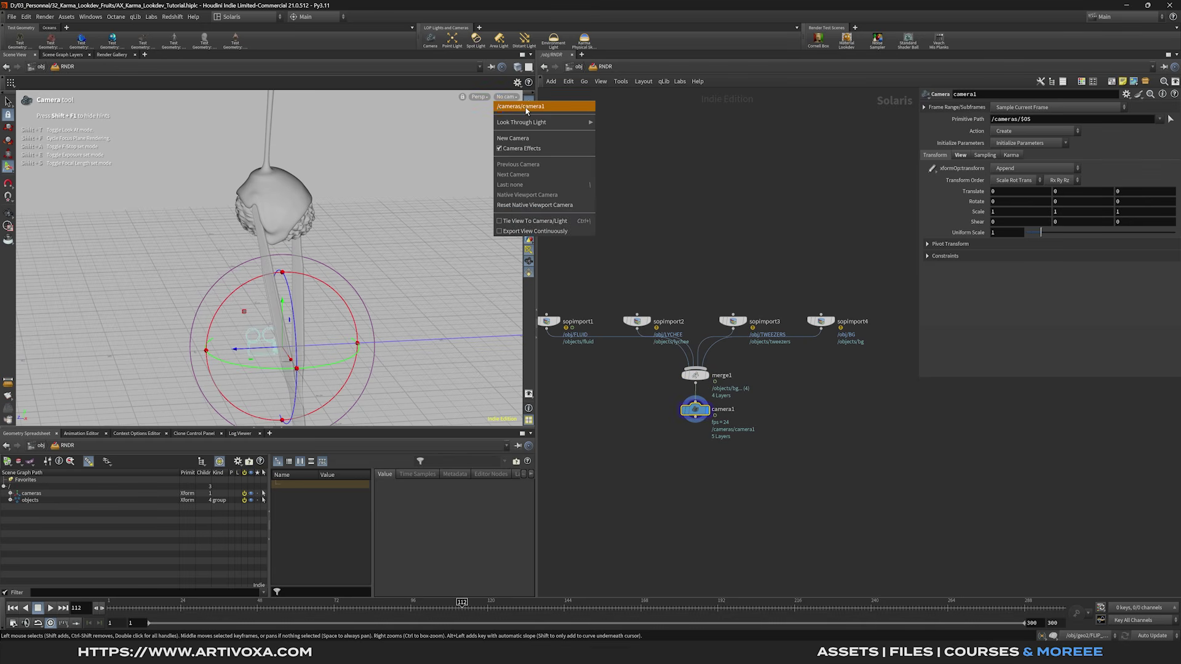
click(522, 108)
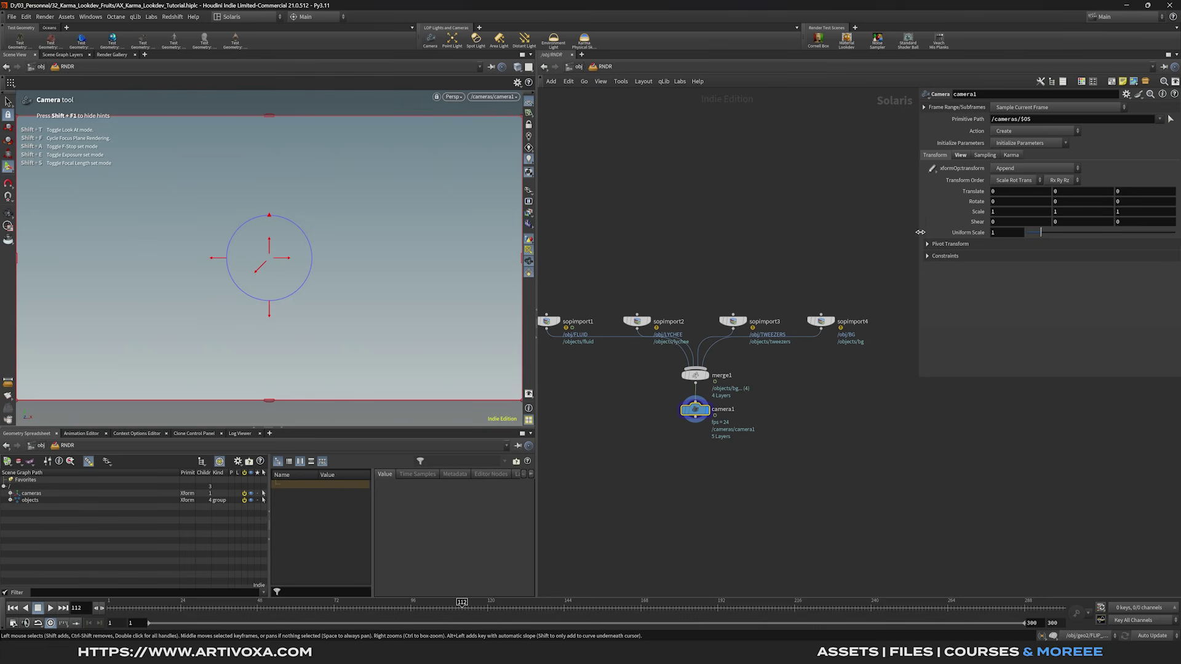
drag(920, 232, 837, 232)
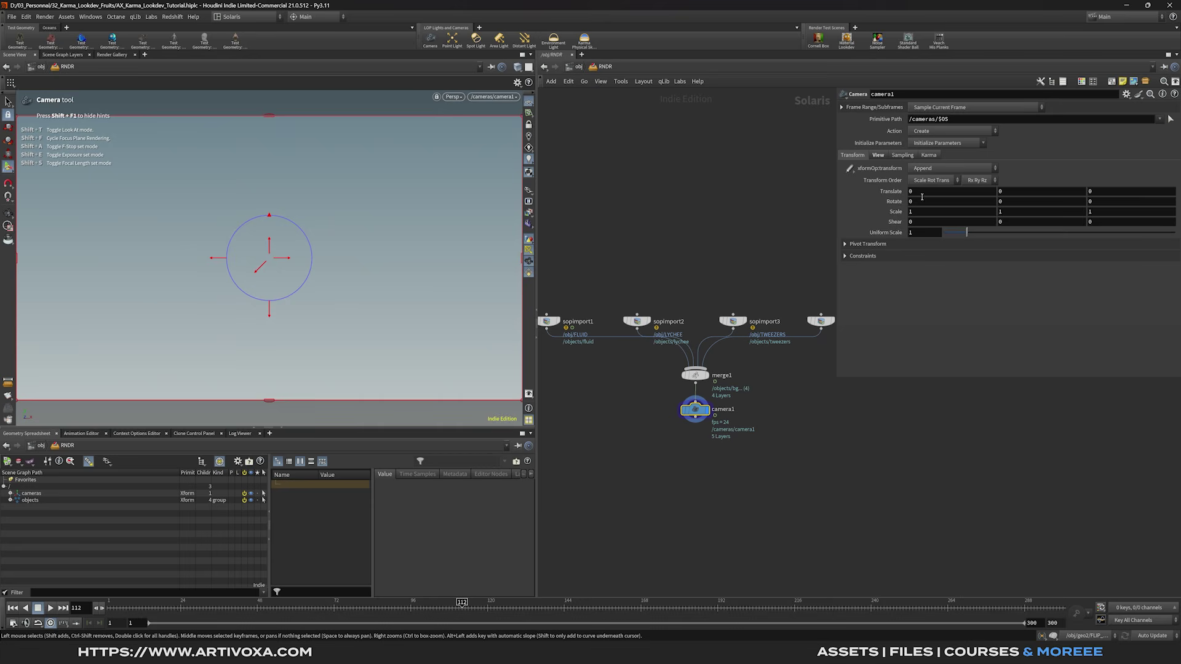
Step: Set camera1's Translate X to 8, Translate Y to 1, and Rotate Y to 90
click(942, 195)
text(8)
click(1015, 193)
text(1)
click(1012, 205)
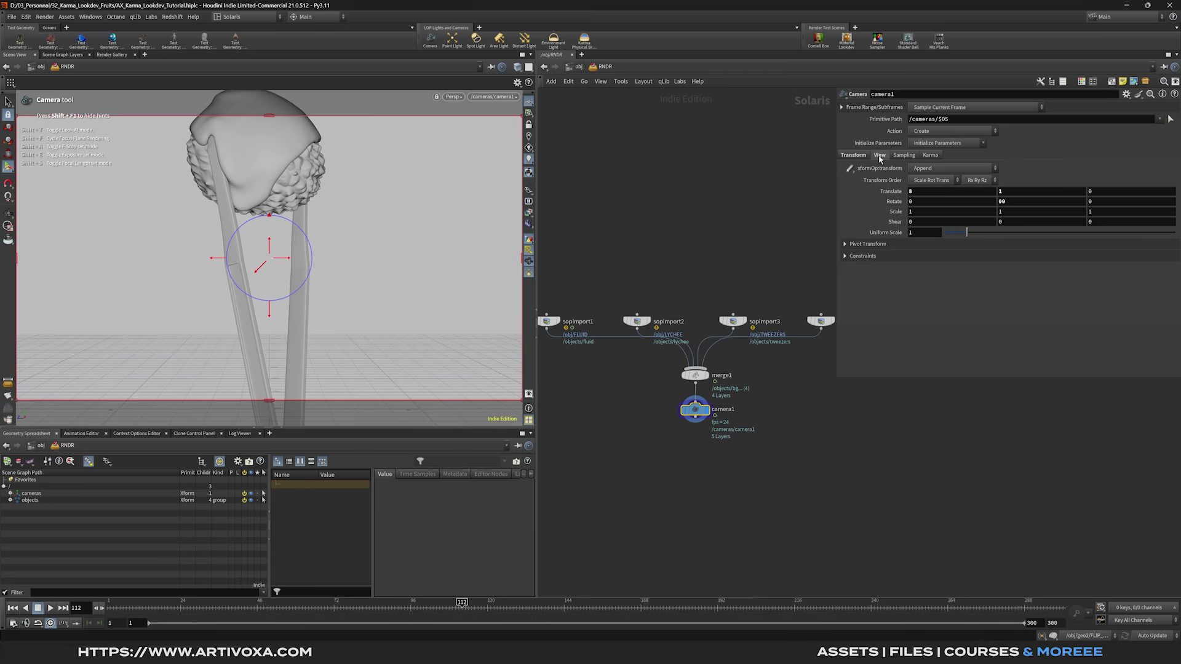
click(880, 157)
Step: Give camera1 an 85 focal length and a 9 : 16 aspect ratio
click(926, 193)
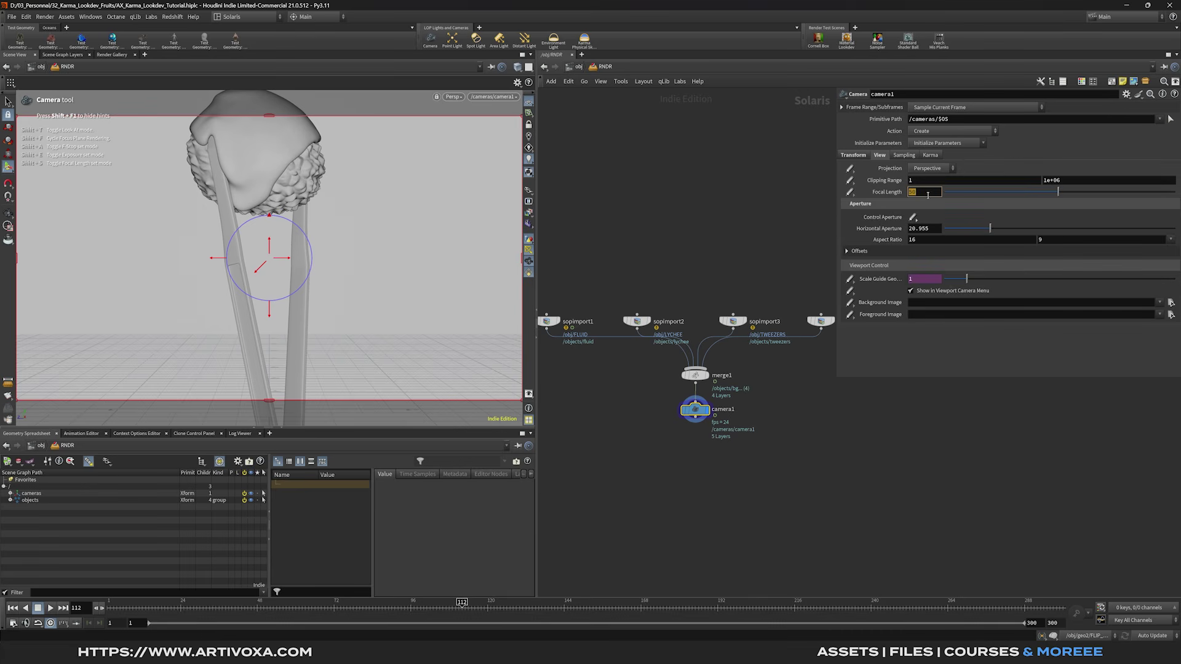
text(85)
key(Return)
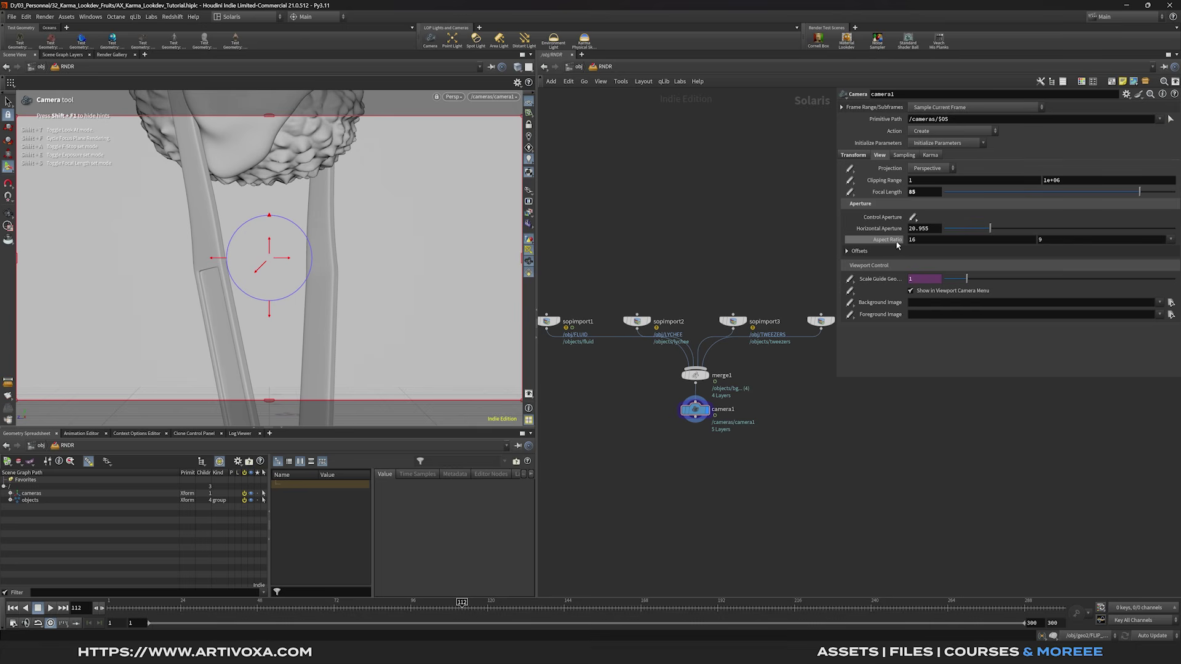
click(974, 240)
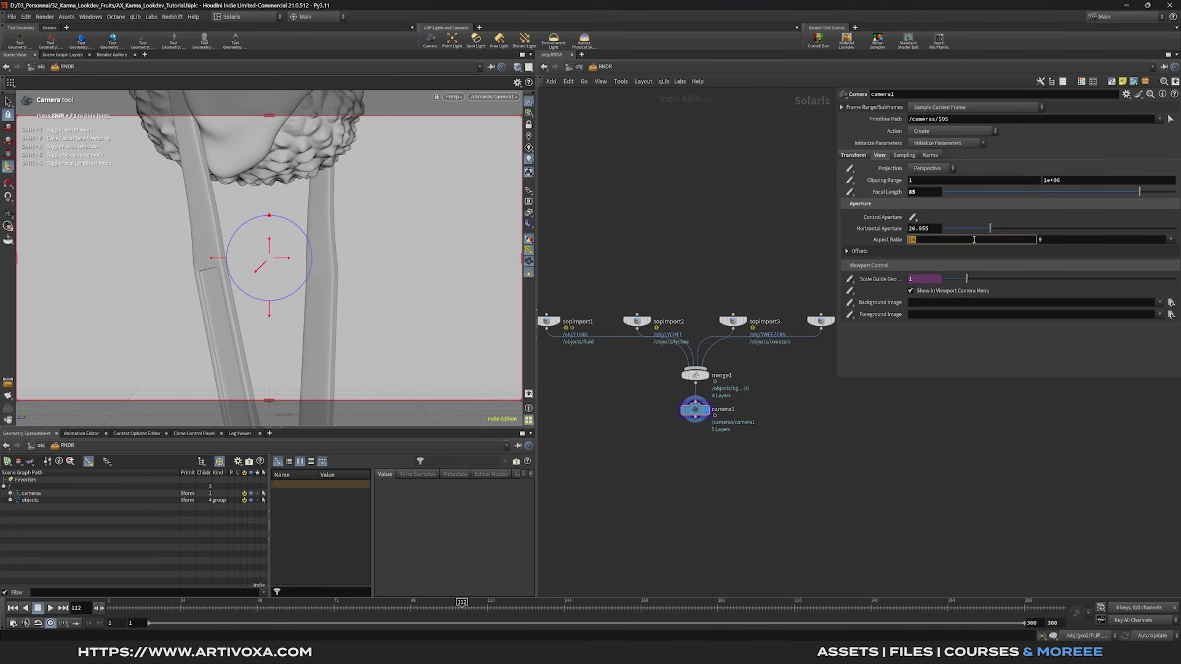
text(9)
key(Tab)
text(16)
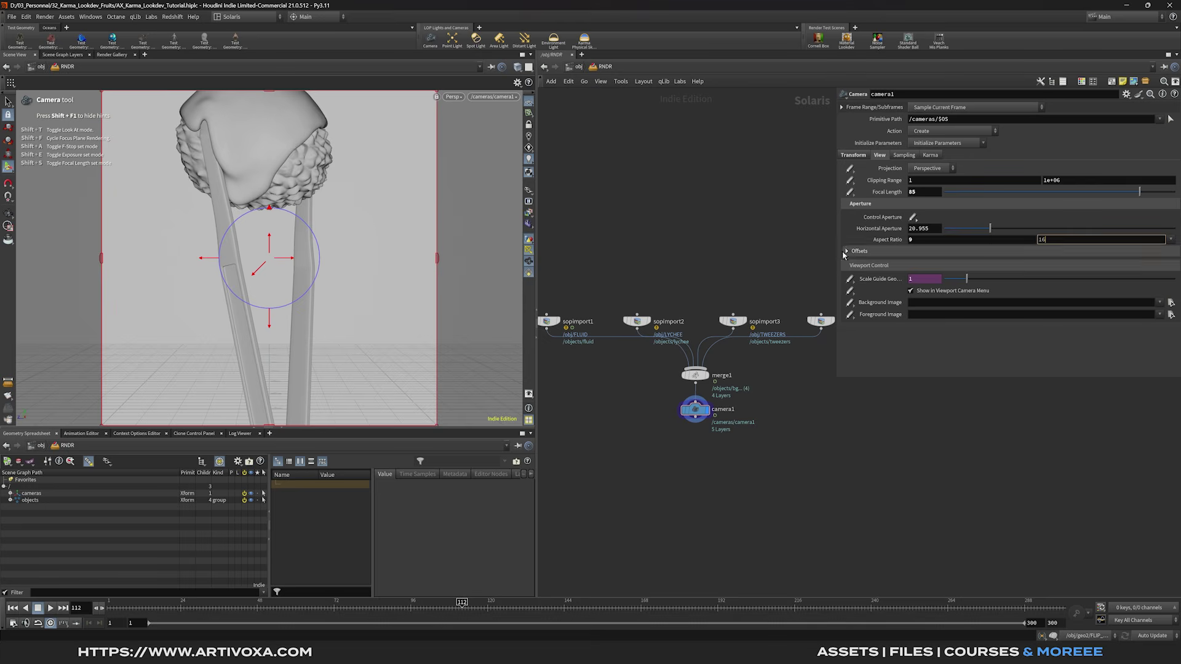
key(Return)
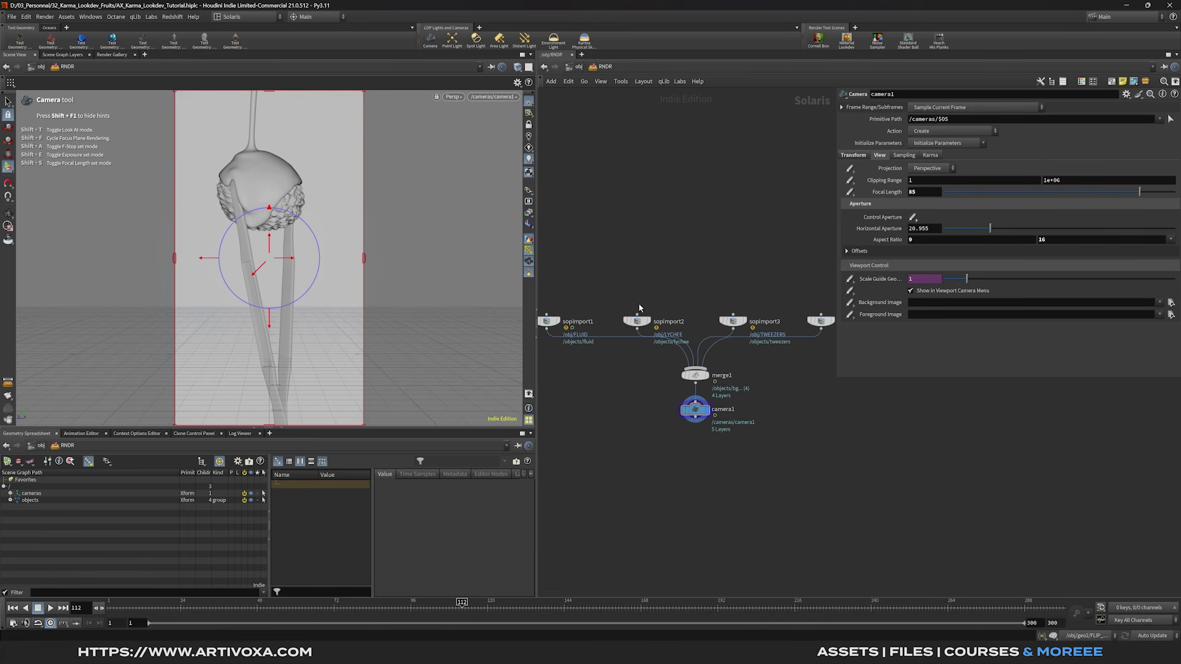
Step: Start a new wire from camera1's output to add the next node
click(695, 411)
middle_drag(793, 406, 787, 358)
click(691, 374)
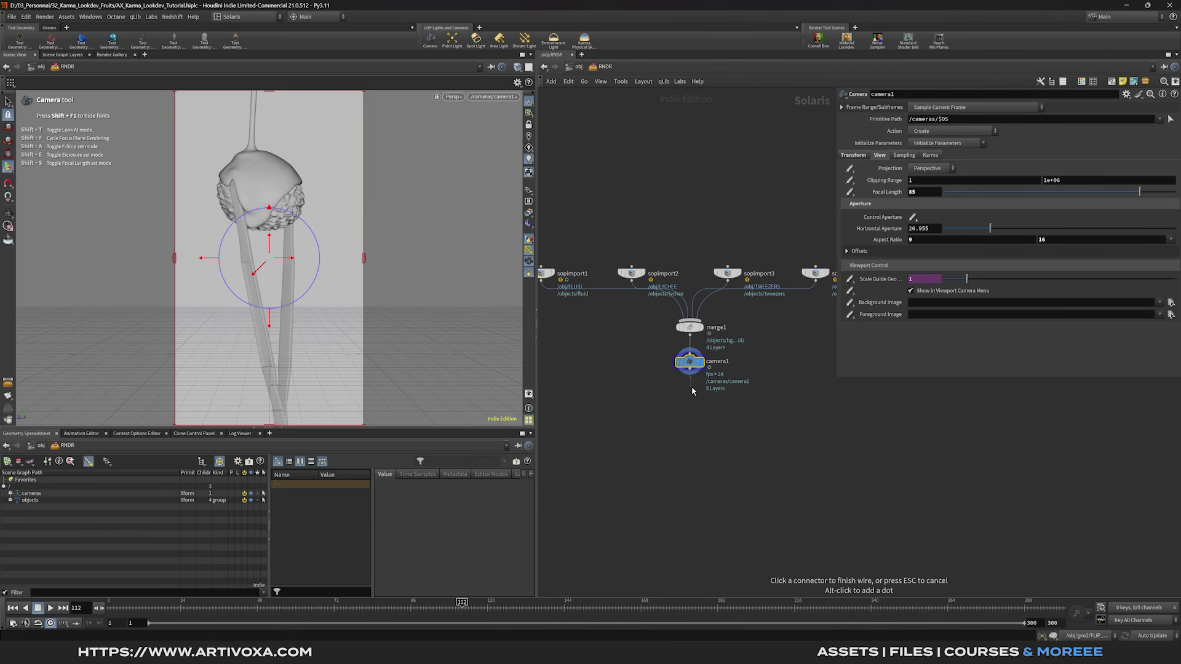
key(Tab)
Step: Add a Material Library below camera1 and, inside it, a Karma Material Builder named fluid
text(mater)
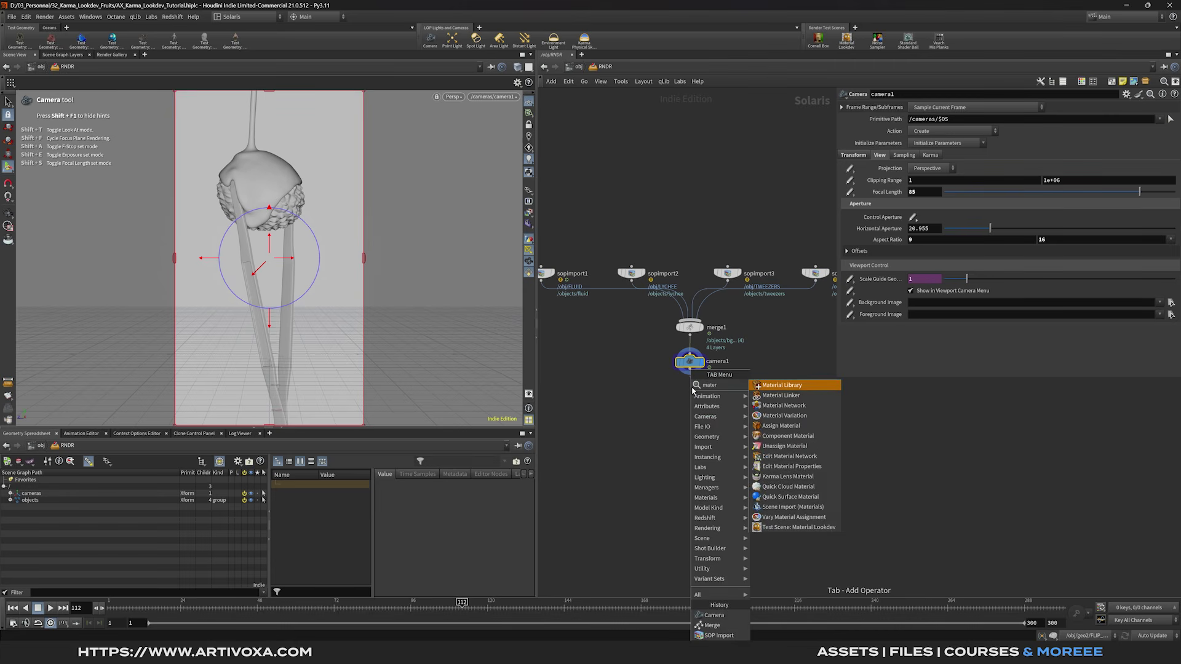
key(Return)
double_click(689, 396)
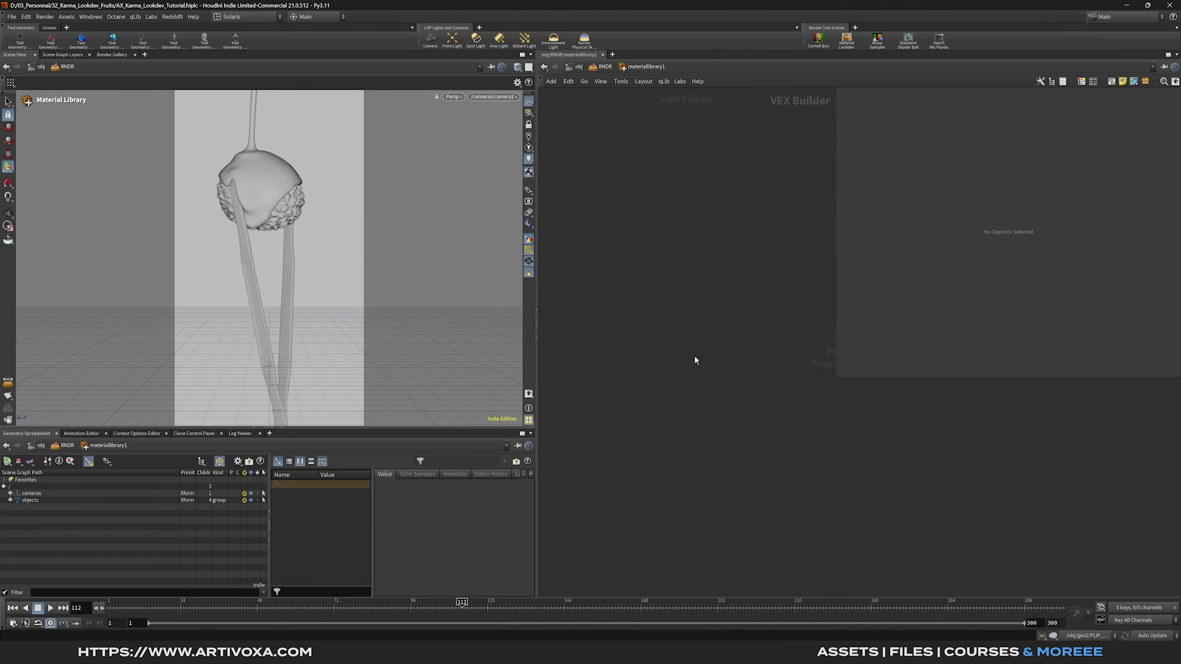
key(Tab)
text(karm)
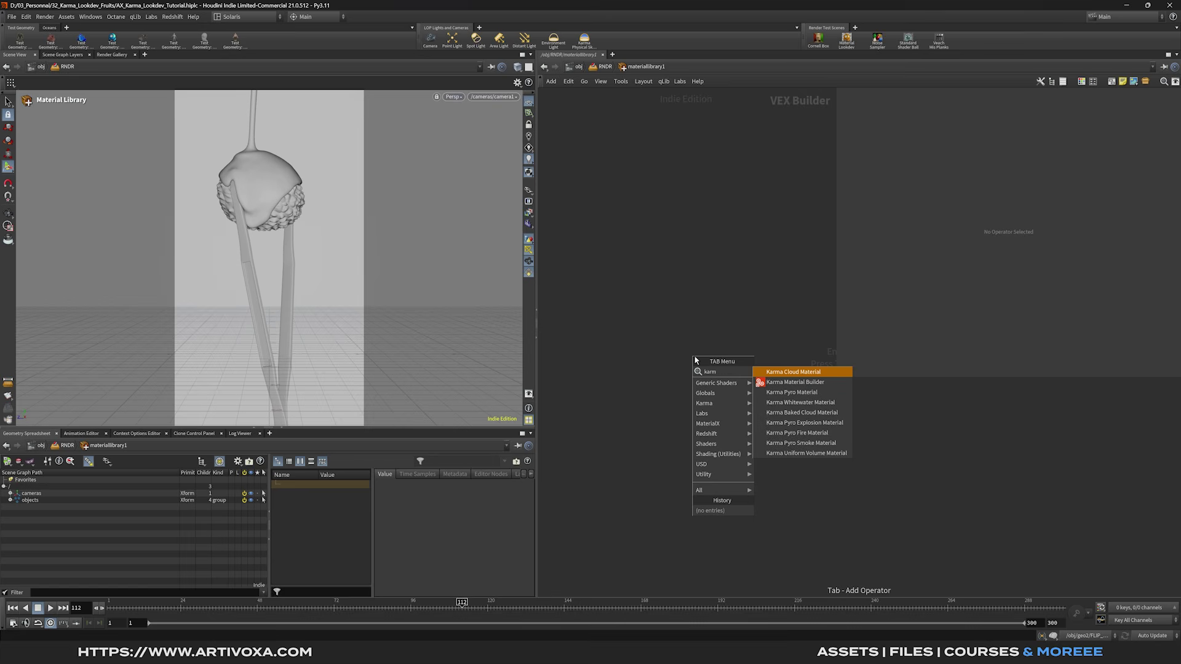
key(Down)
key(Return)
click(631, 326)
double_click(633, 322)
text(fluid)
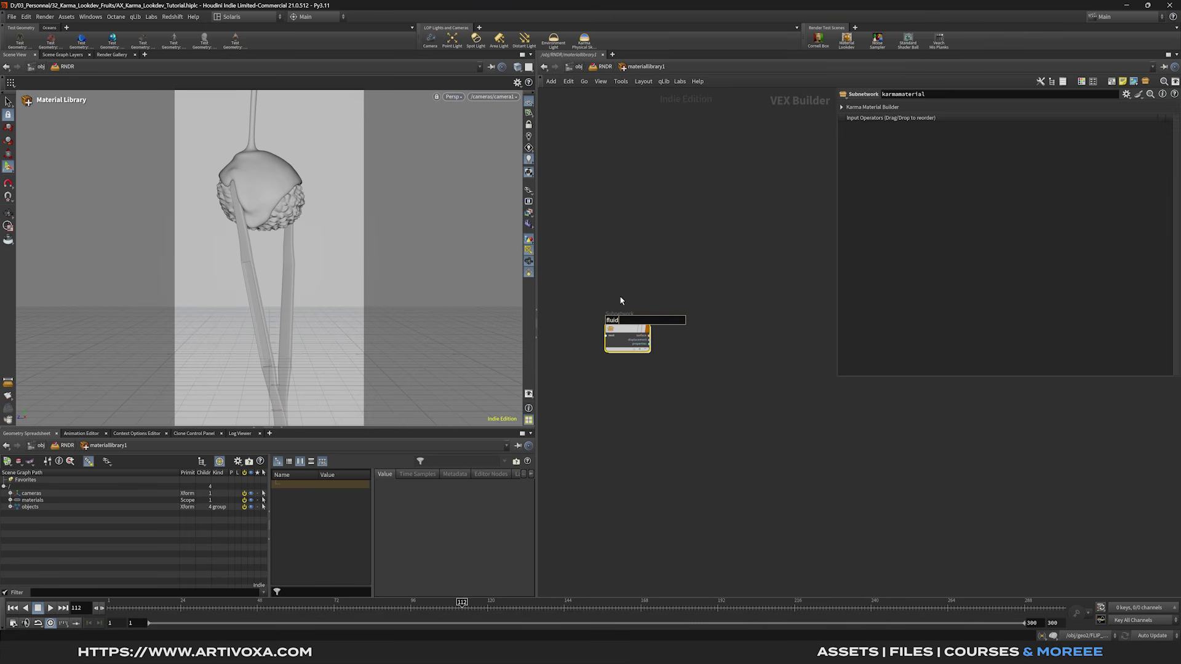
key(Return)
Step: Duplicate the fluid builder three times, naming the copies lychee, bg and tweezers
alt+drag(622, 330, 621, 376)
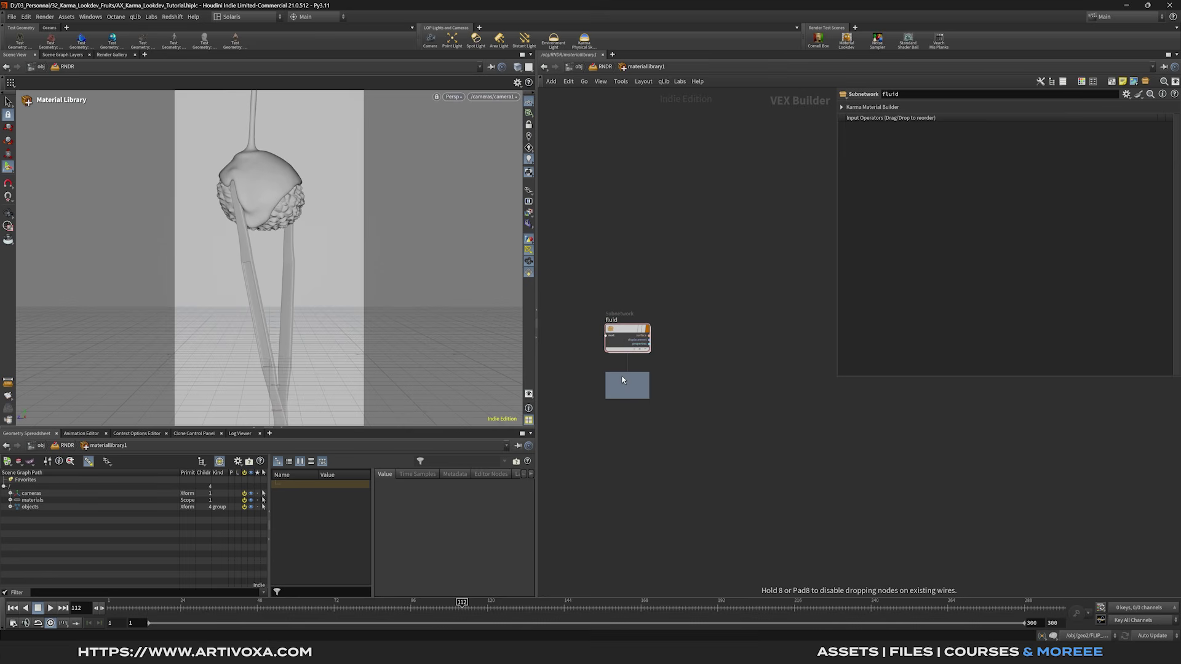
click(622, 380)
double_click(618, 368)
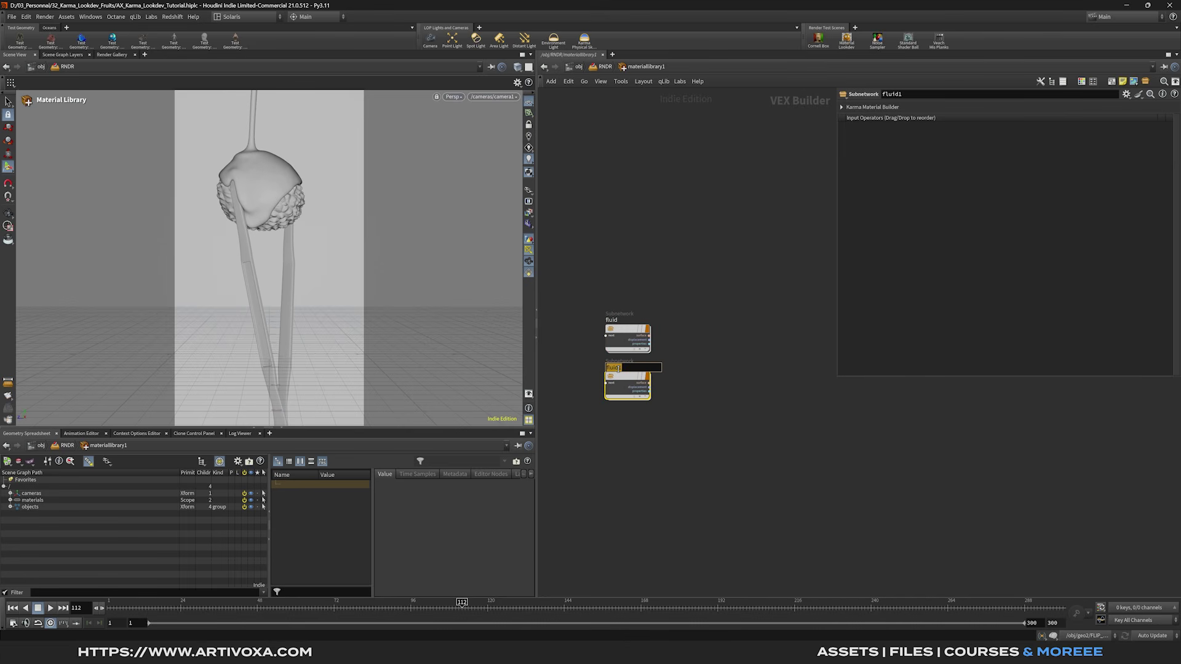
text(lychee)
key(Return)
click(621, 423)
double_click(618, 416)
text(bg)
key(Return)
key(ctrl+v)
click(627, 467)
double_click(612, 466)
text(tweezers)
key(Return)
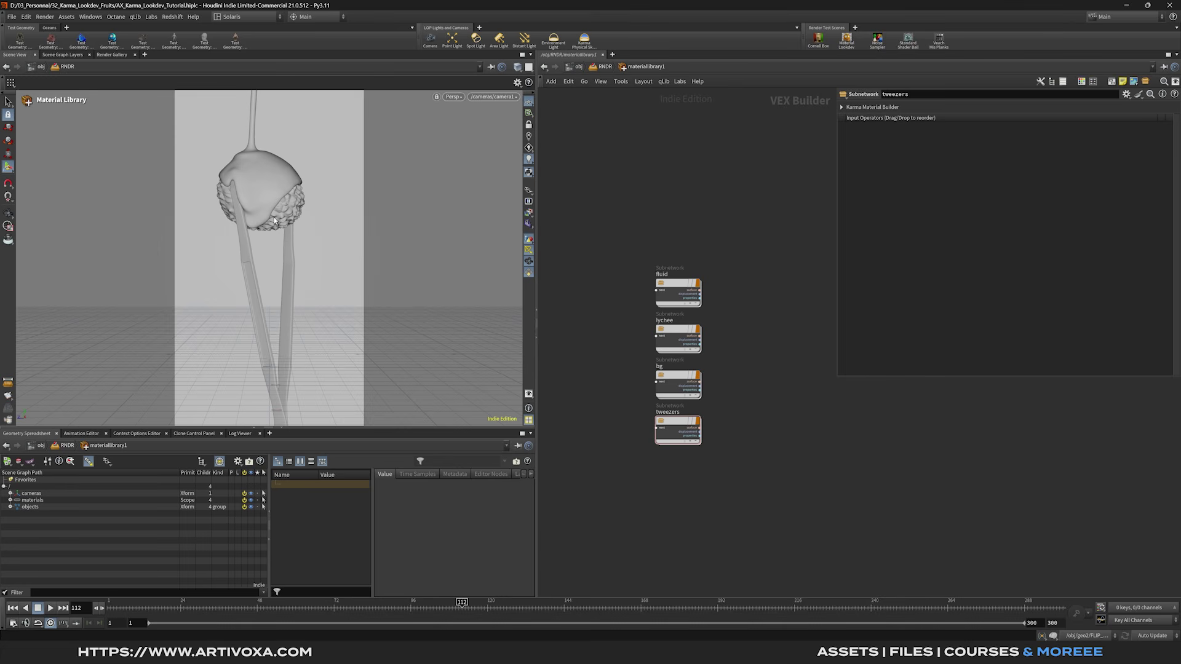
Step: Set the fluid shader's base colour to dark red
double_click(675, 287)
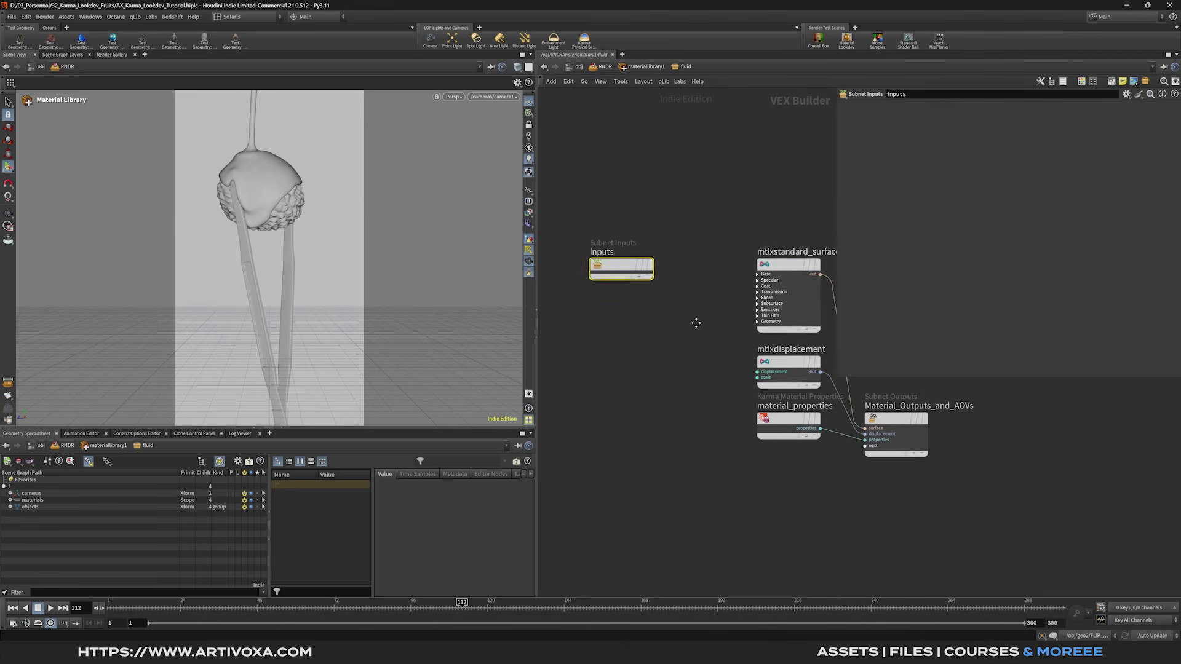
click(734, 291)
click(917, 145)
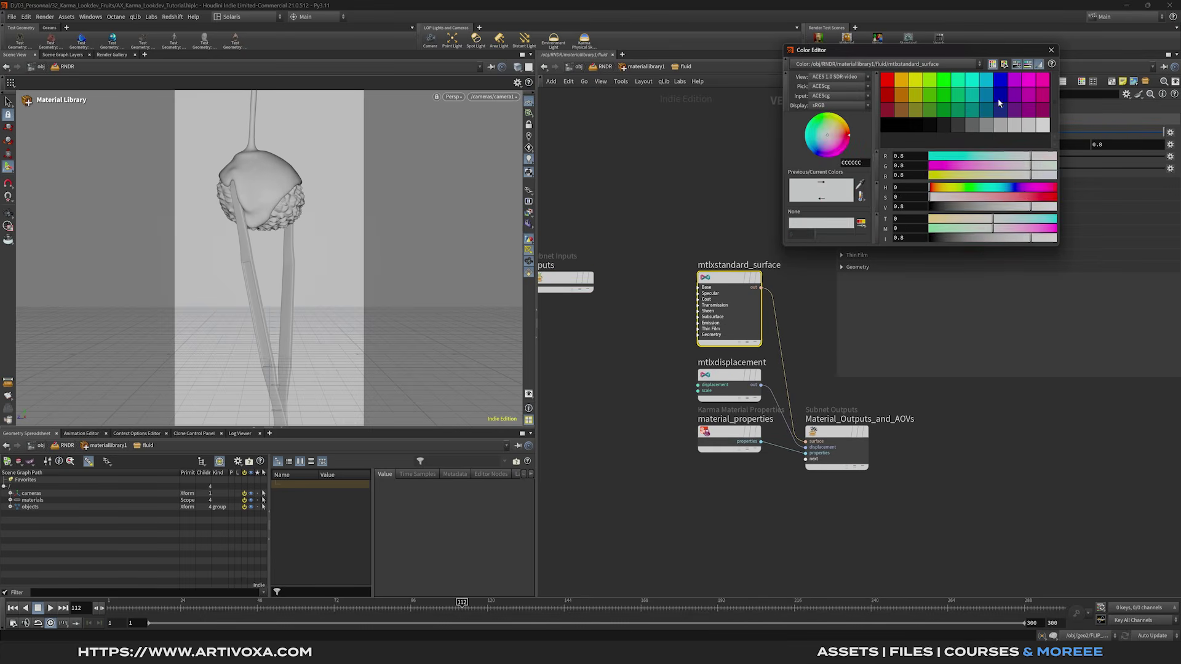
click(891, 110)
click(1052, 49)
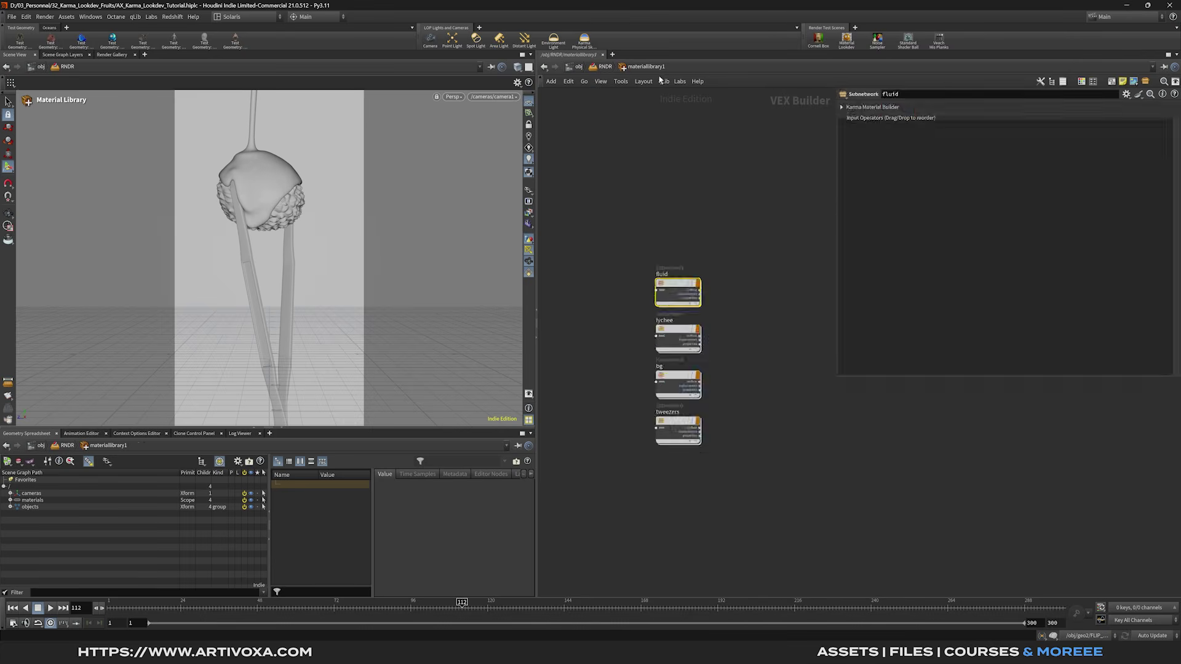
Step: Make the lychee shader's base colour blue and give the bg shader a new base colour
middle_drag(743, 266, 608, 289)
click(774, 296)
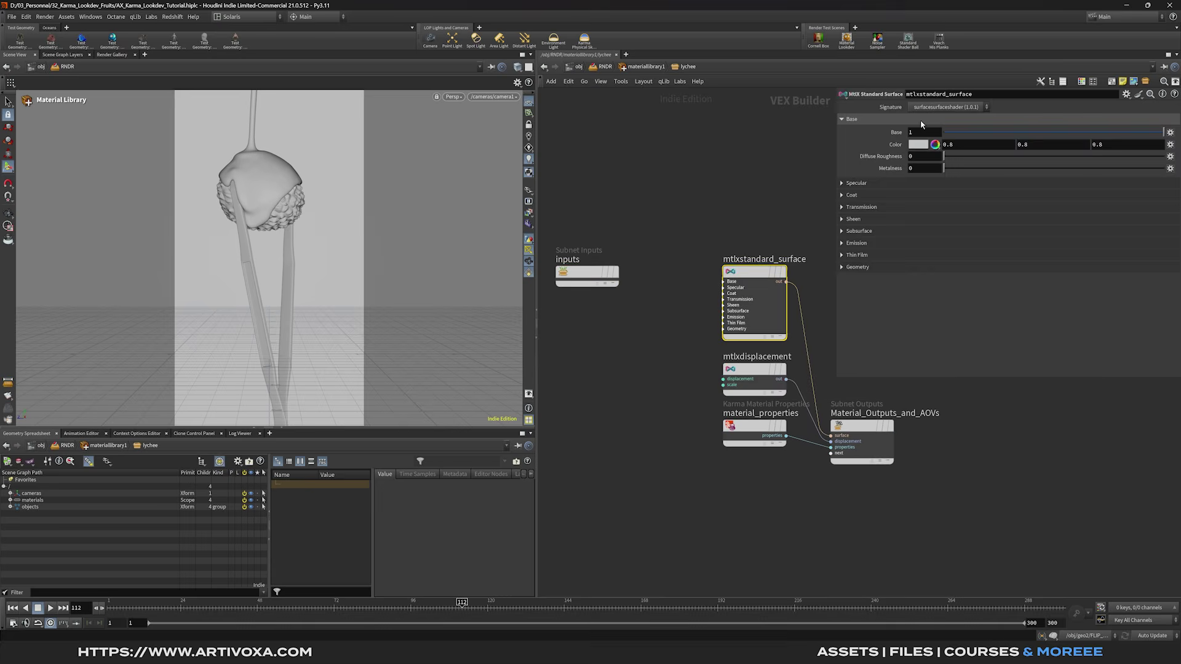
click(916, 145)
click(999, 96)
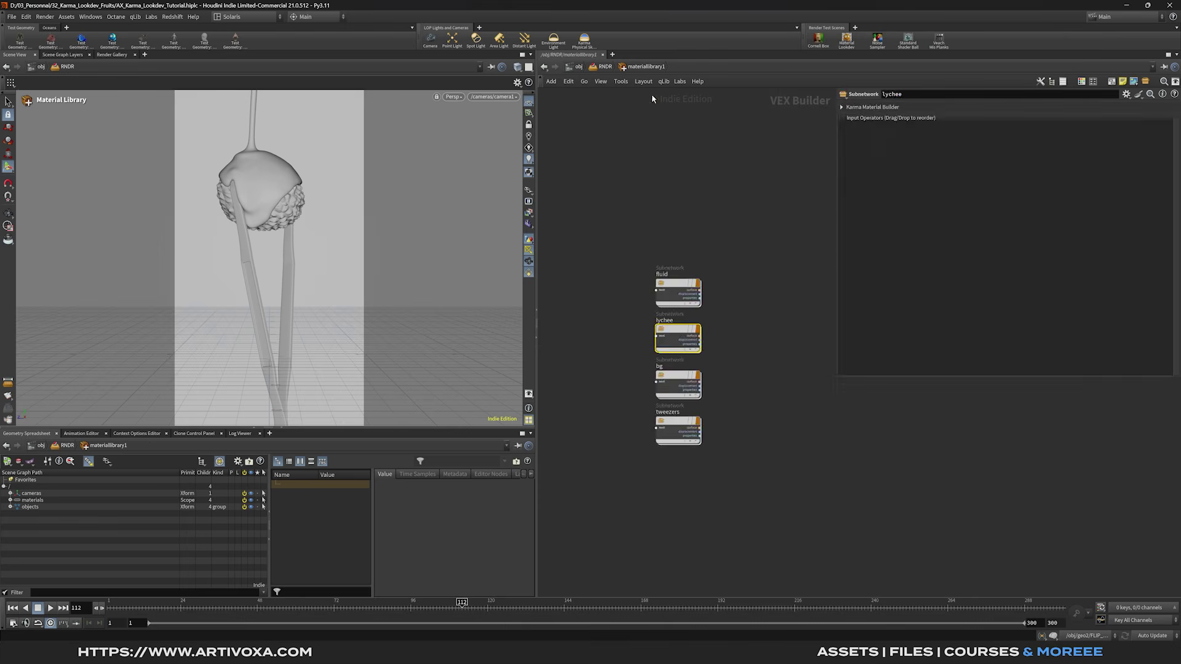
middle_drag(820, 233, 684, 260)
click(754, 275)
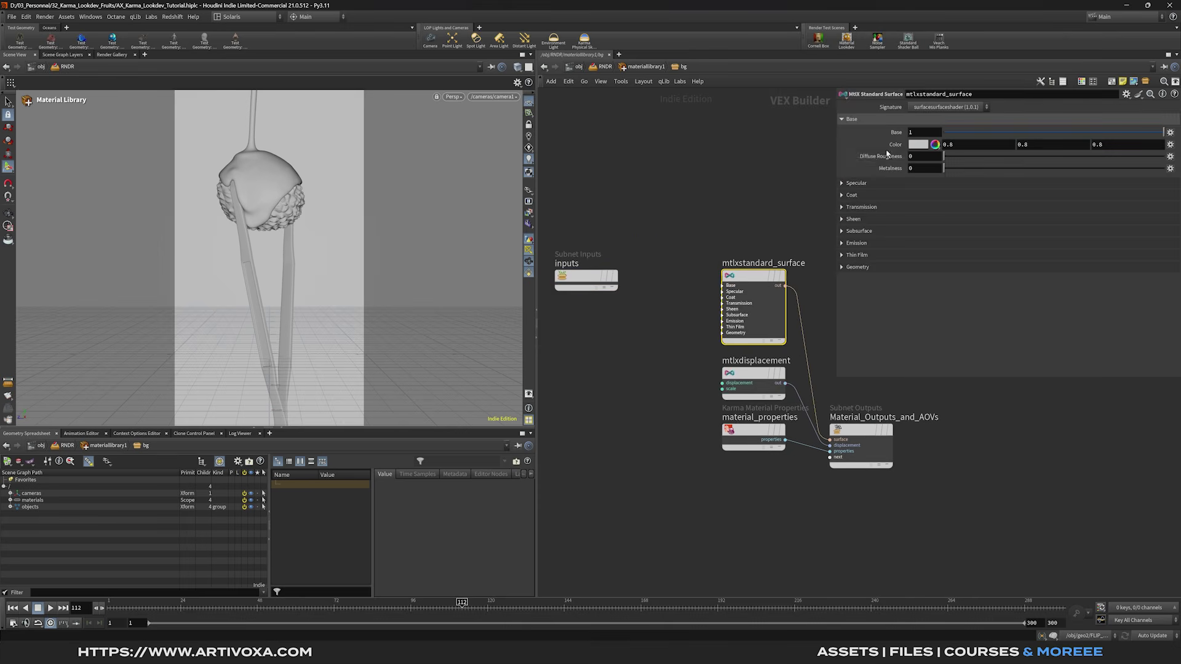
click(948, 148)
click(983, 101)
Step: Return to the top-level RNDR network and select the material library node
key(u)
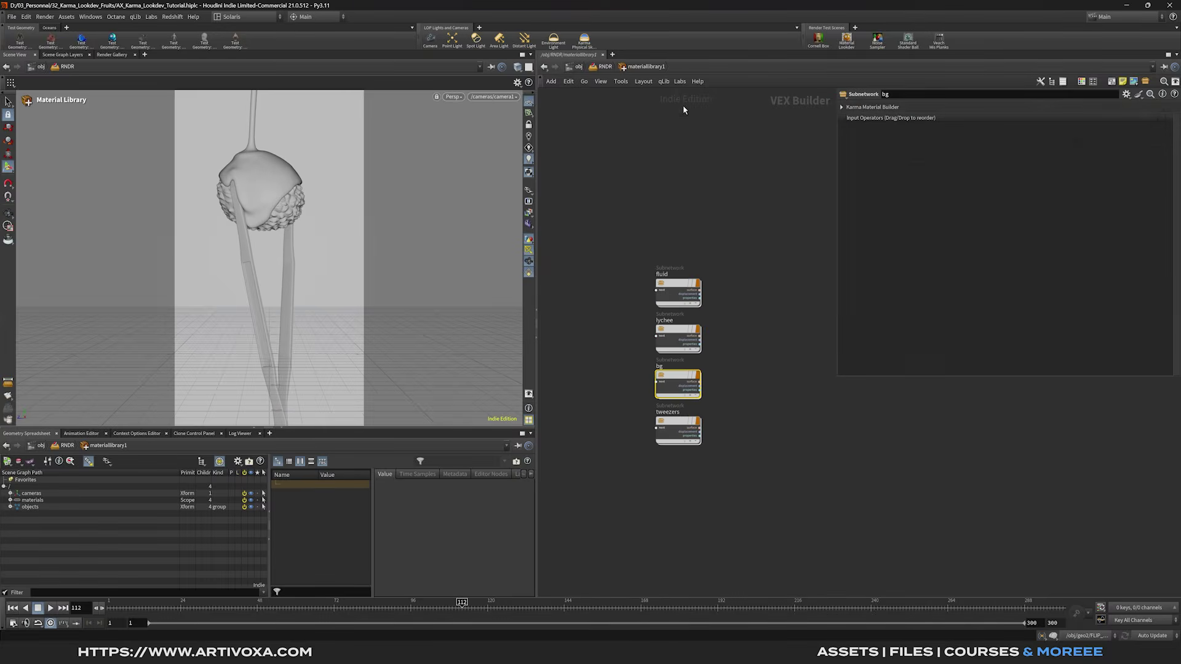
double_click(677, 422)
key(u)
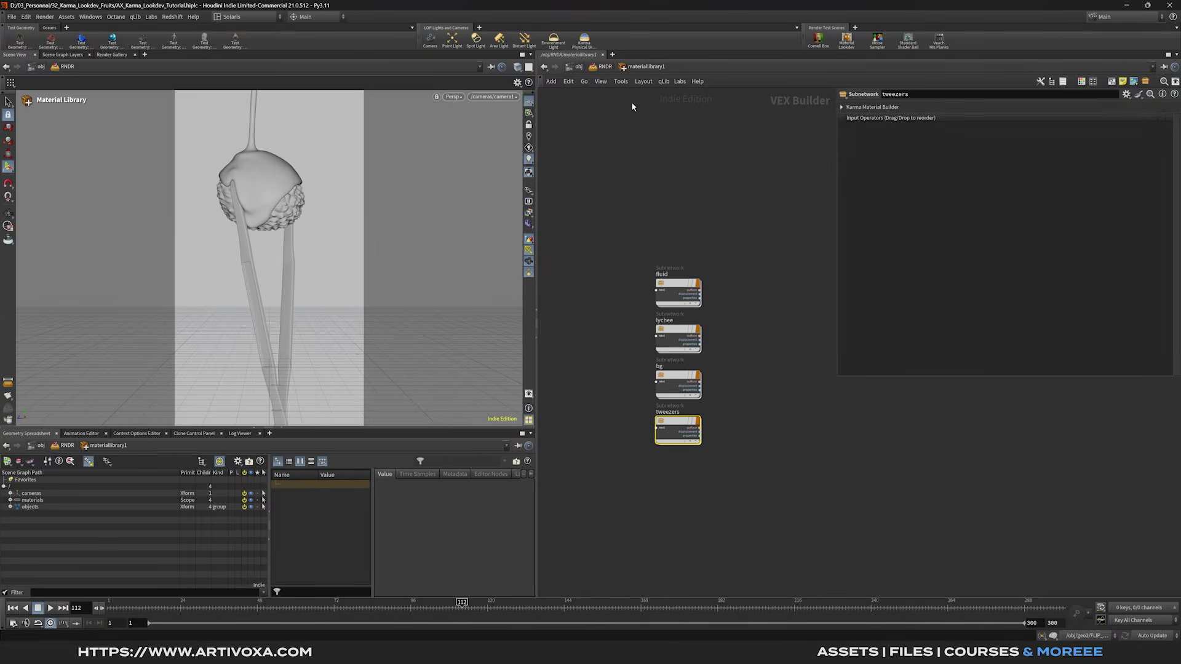
click(606, 67)
drag(769, 382, 649, 421)
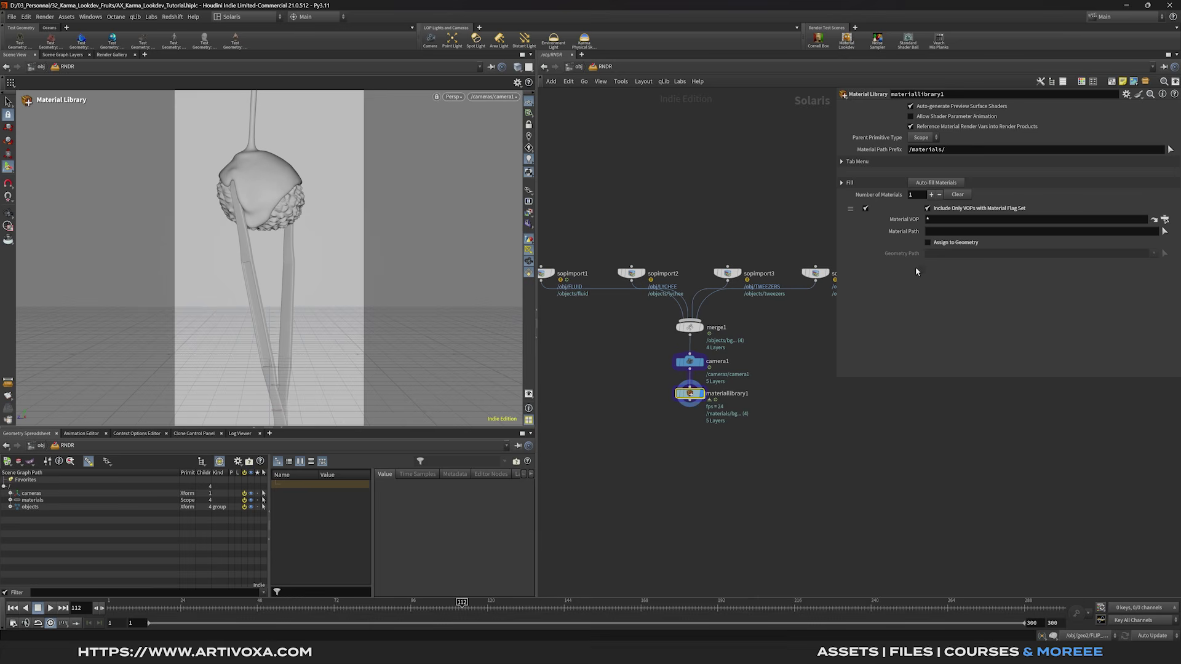
Step: Auto-fill the four materials and assign them to /objects/fluid, lychee, bg and tweezers
click(936, 182)
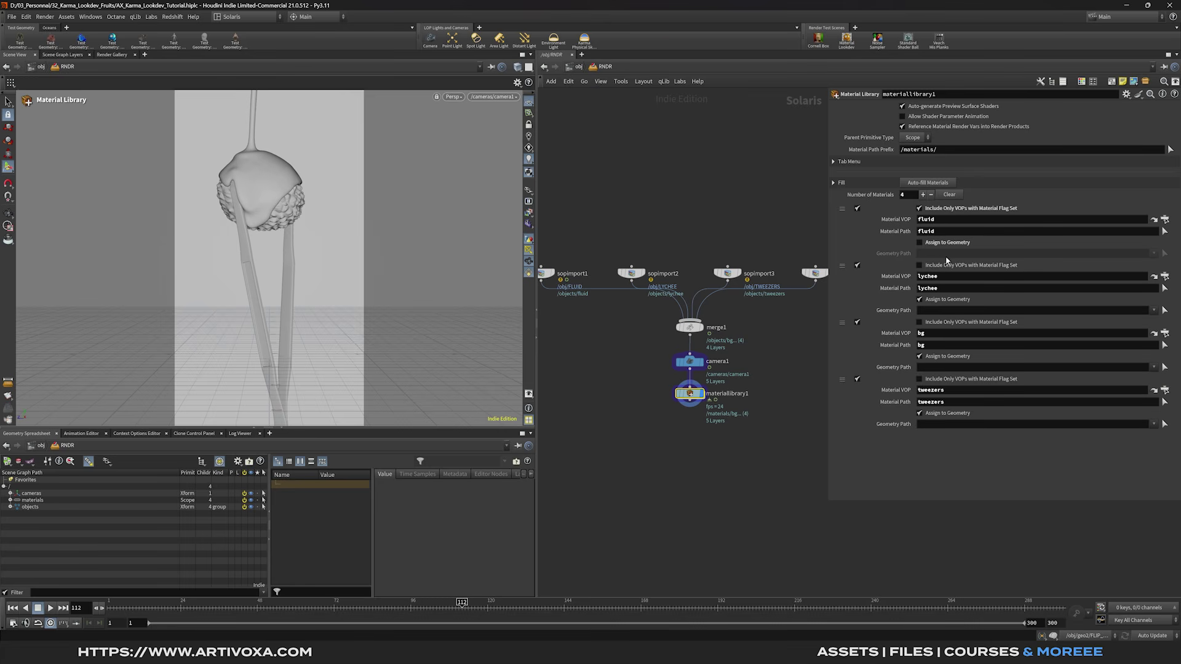
click(921, 243)
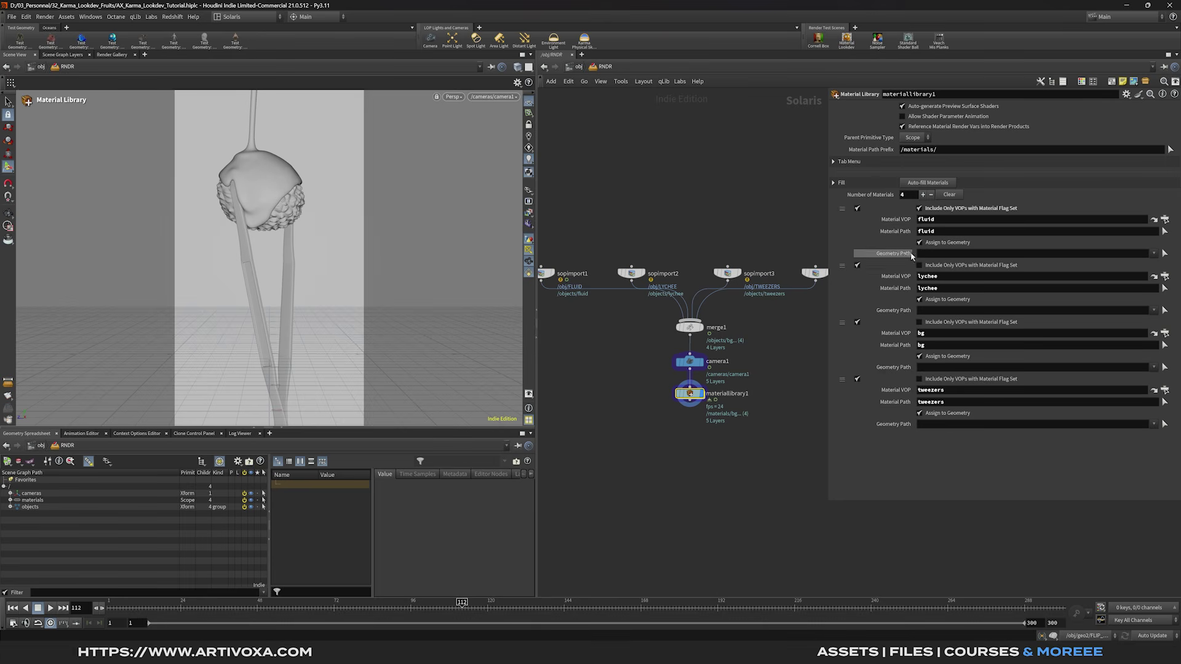
click(10, 507)
drag(32, 520, 941, 254)
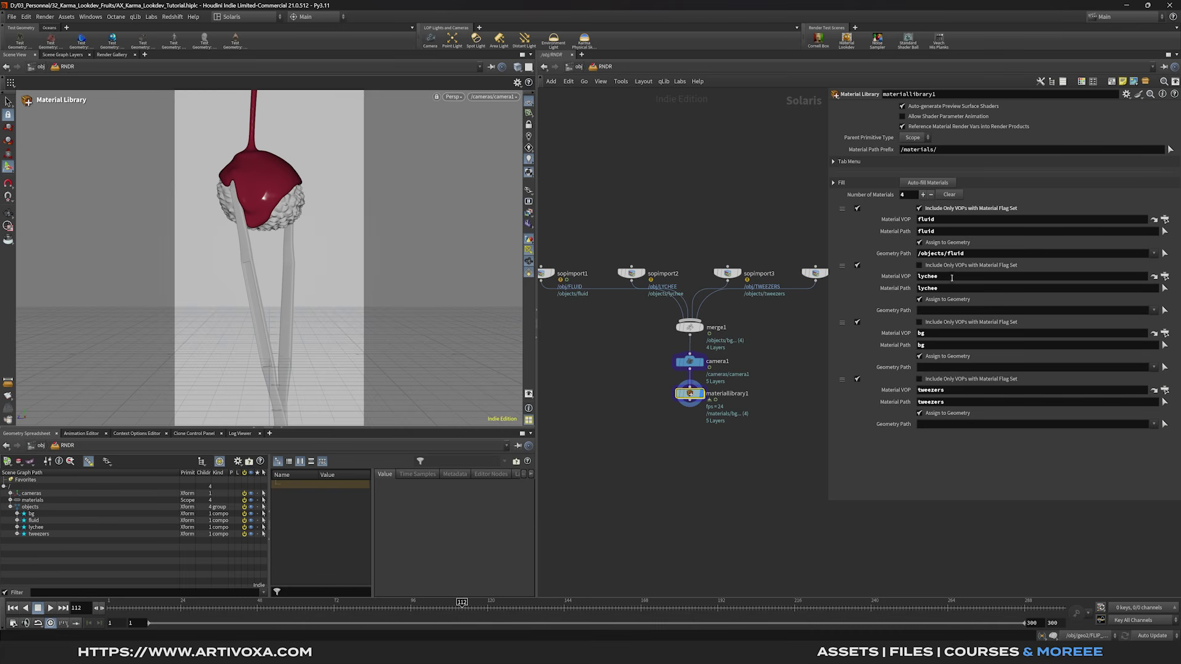
click(36, 528)
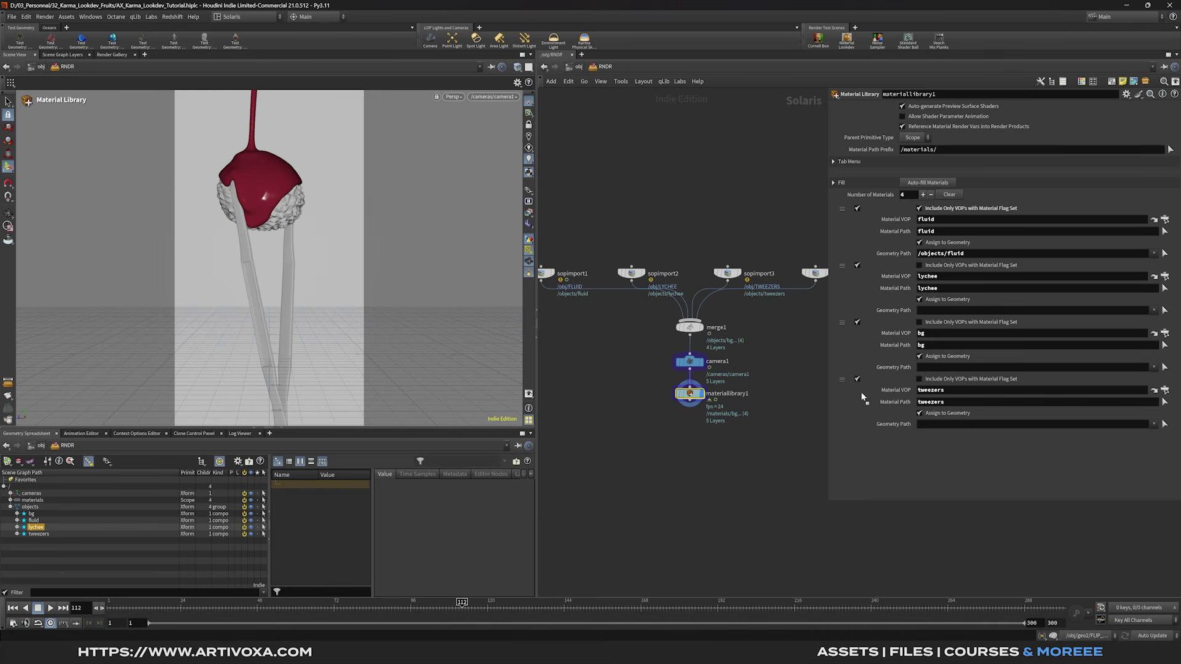
drag(925, 315, 928, 311)
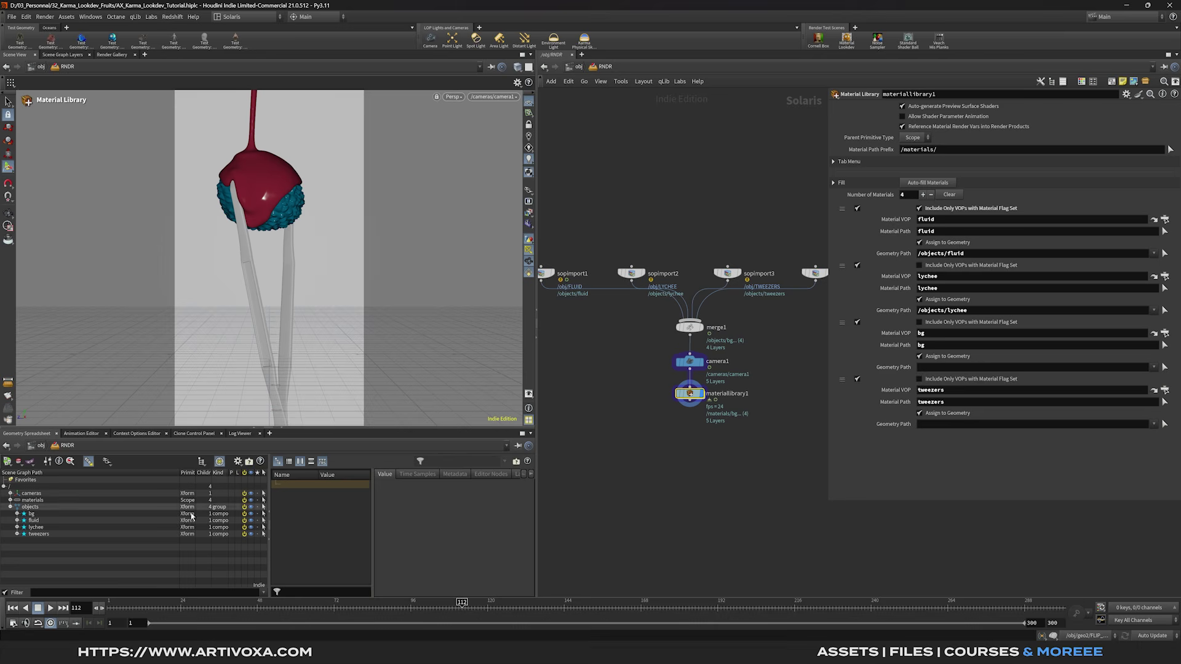
click(31, 514)
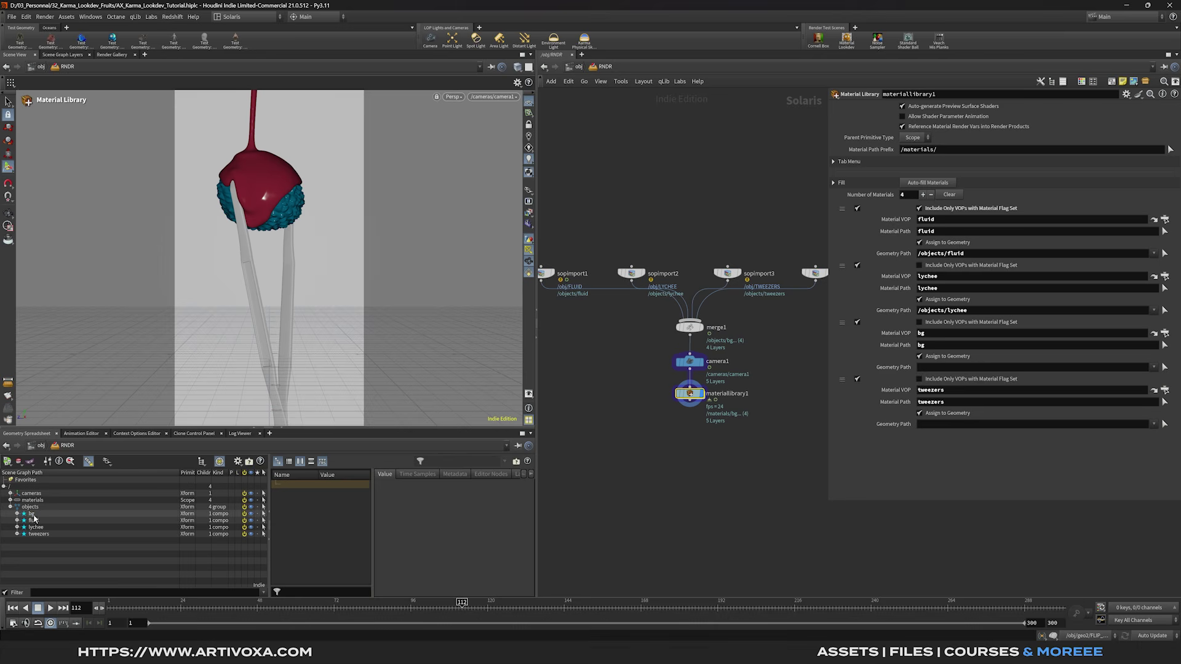
drag(890, 425, 941, 369)
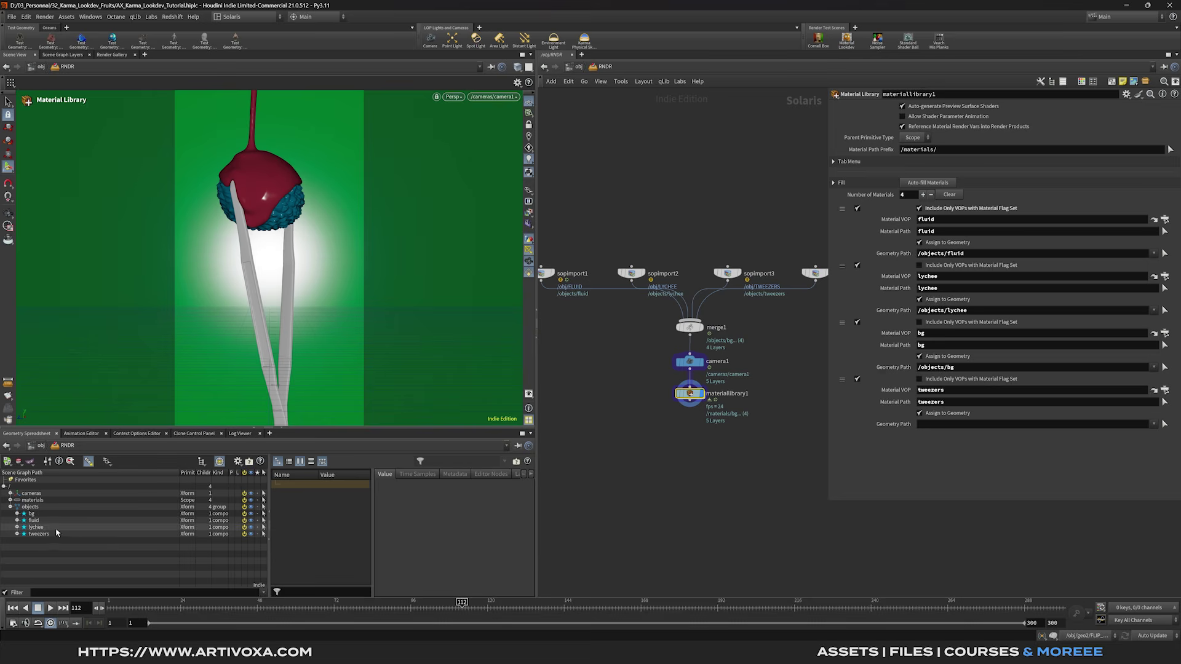
drag(37, 535, 954, 424)
middle_drag(687, 459, 664, 457)
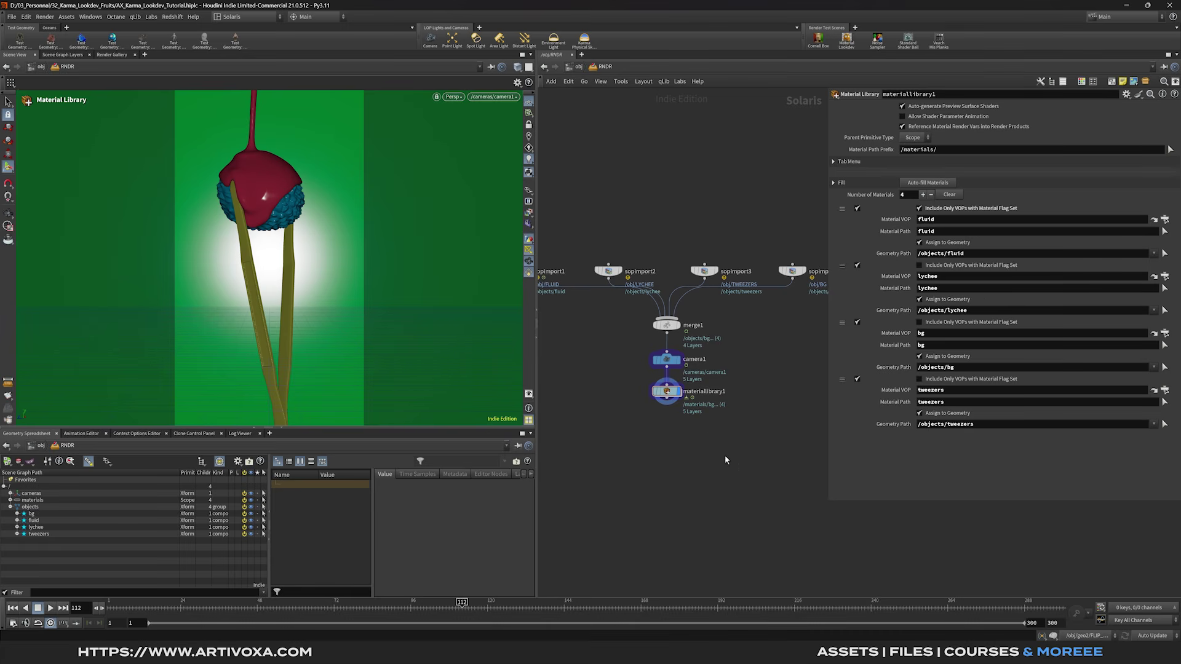
key(Tab)
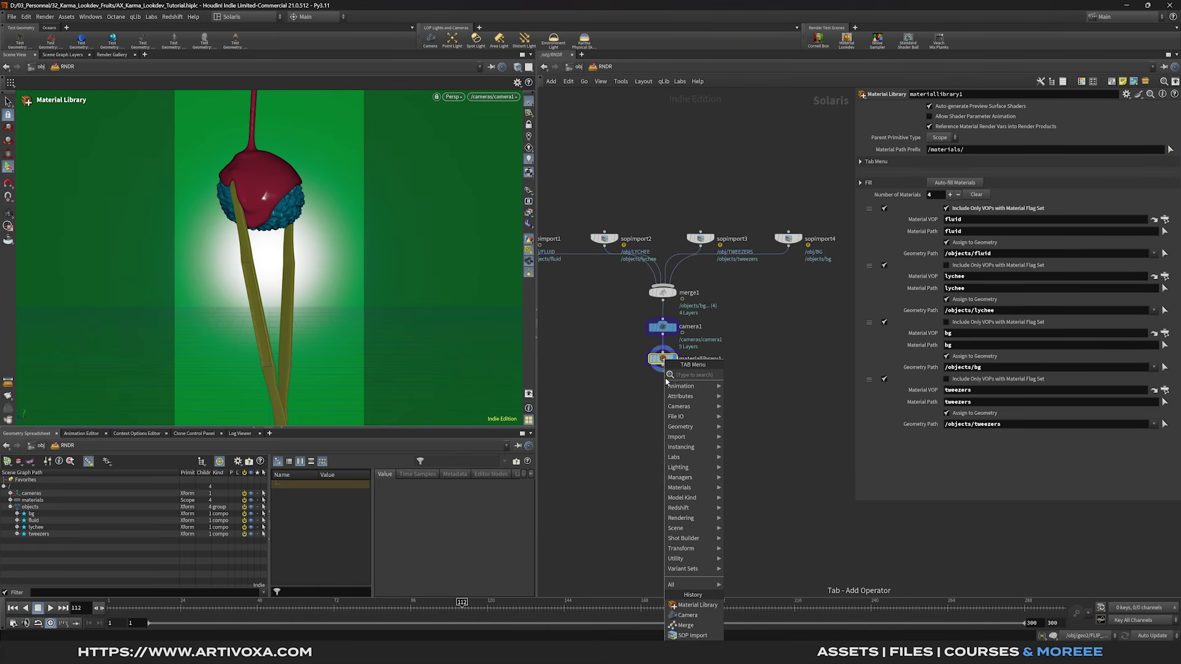
Step: Add a Dome Light node placed below materiallibrary1
text(dome)
key(Return)
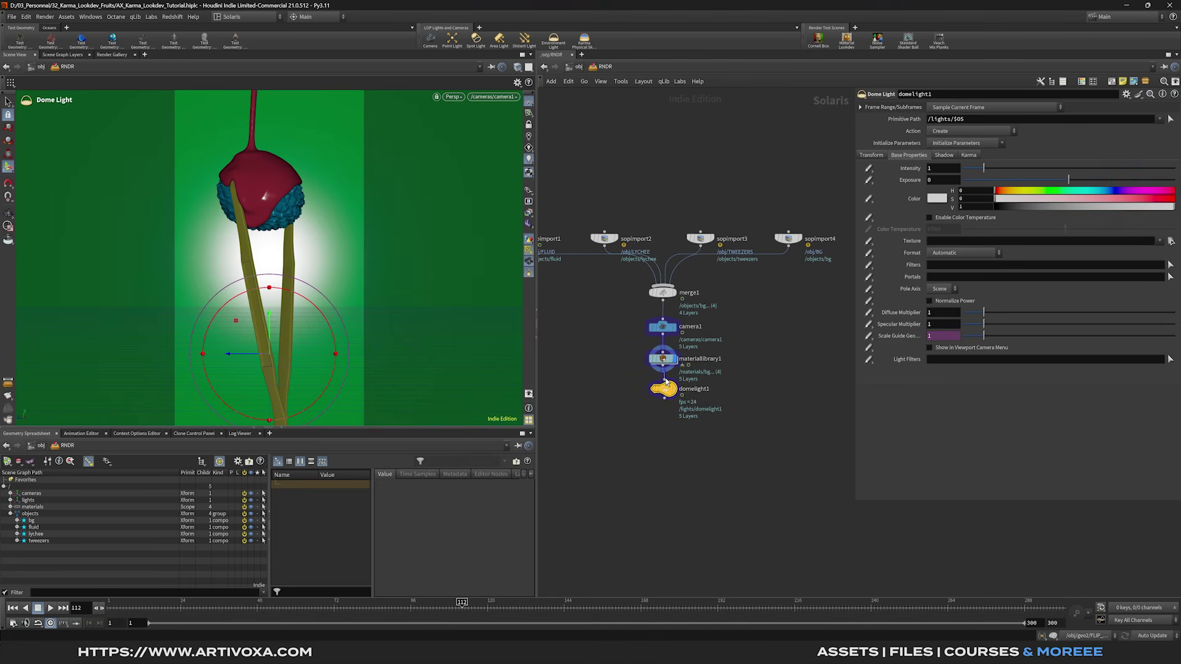
click(665, 402)
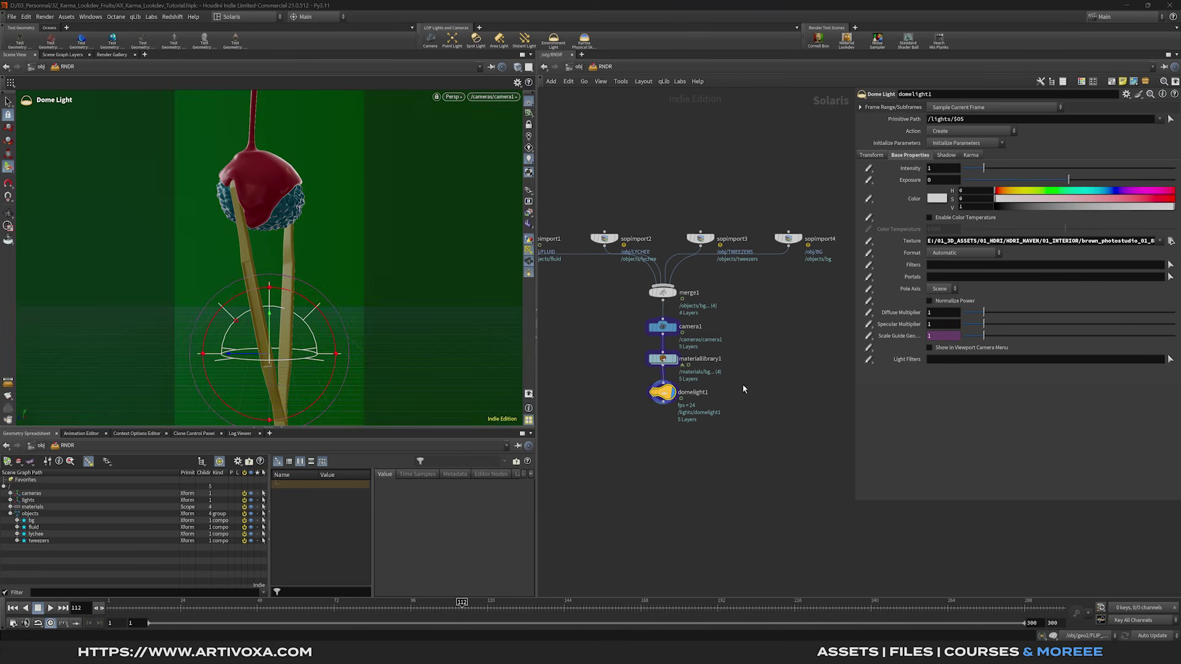
Step: Render the viewport with Karma XPU and rotate the dome light 90 degrees on Y
click(455, 99)
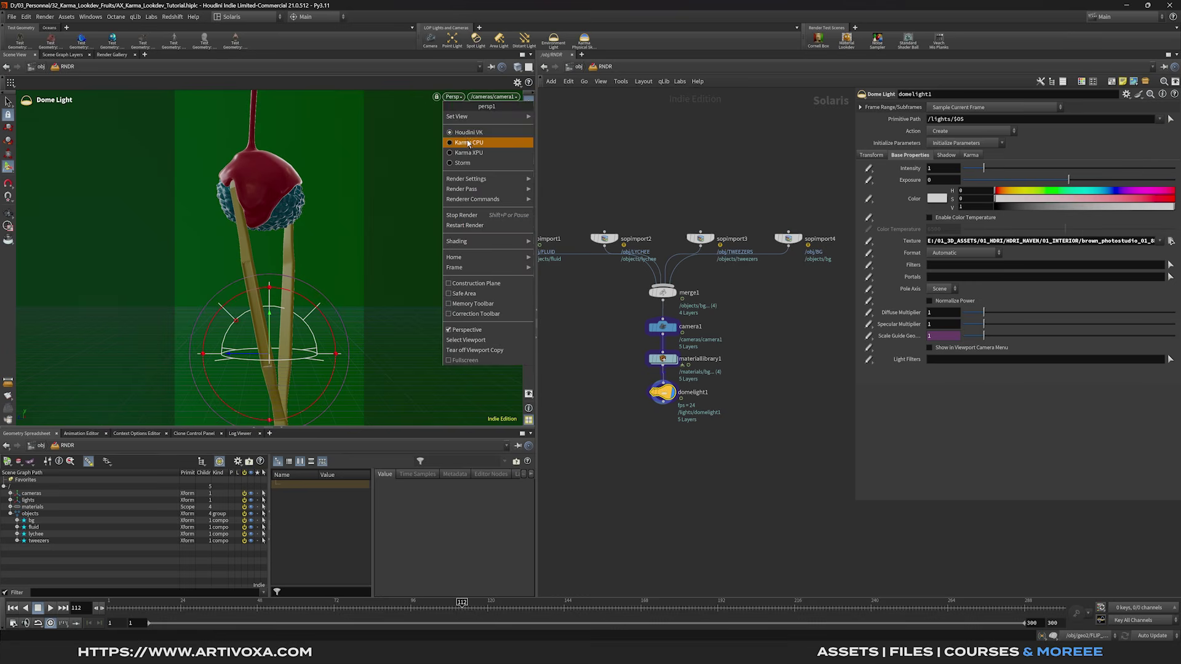
click(468, 155)
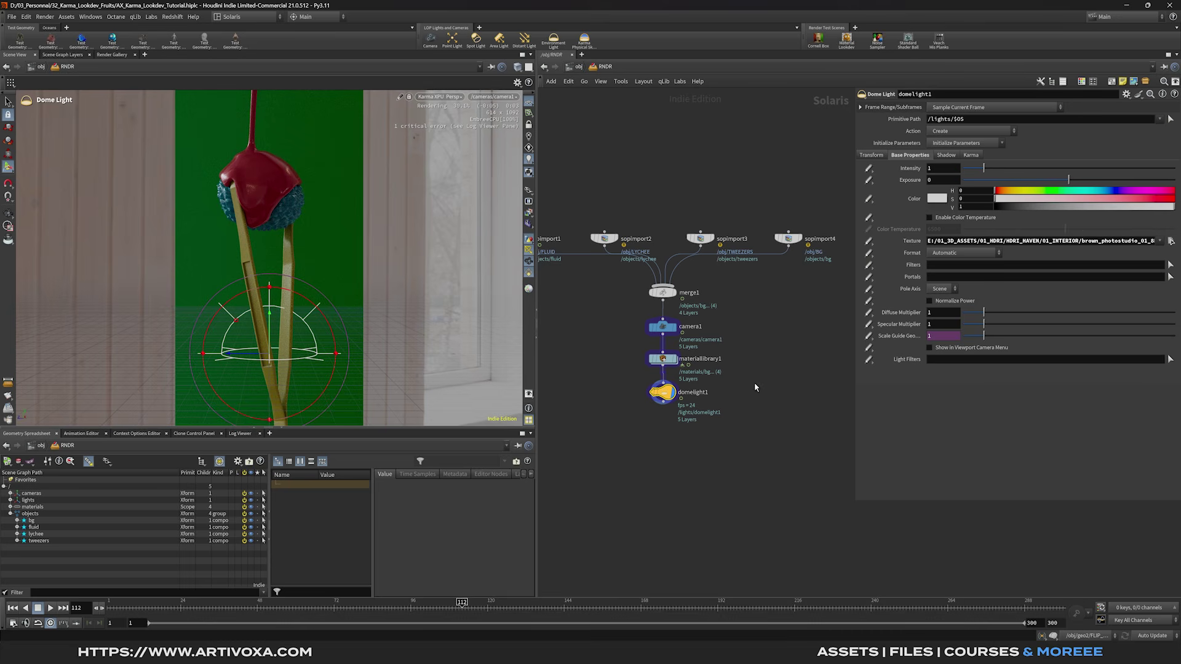
click(872, 155)
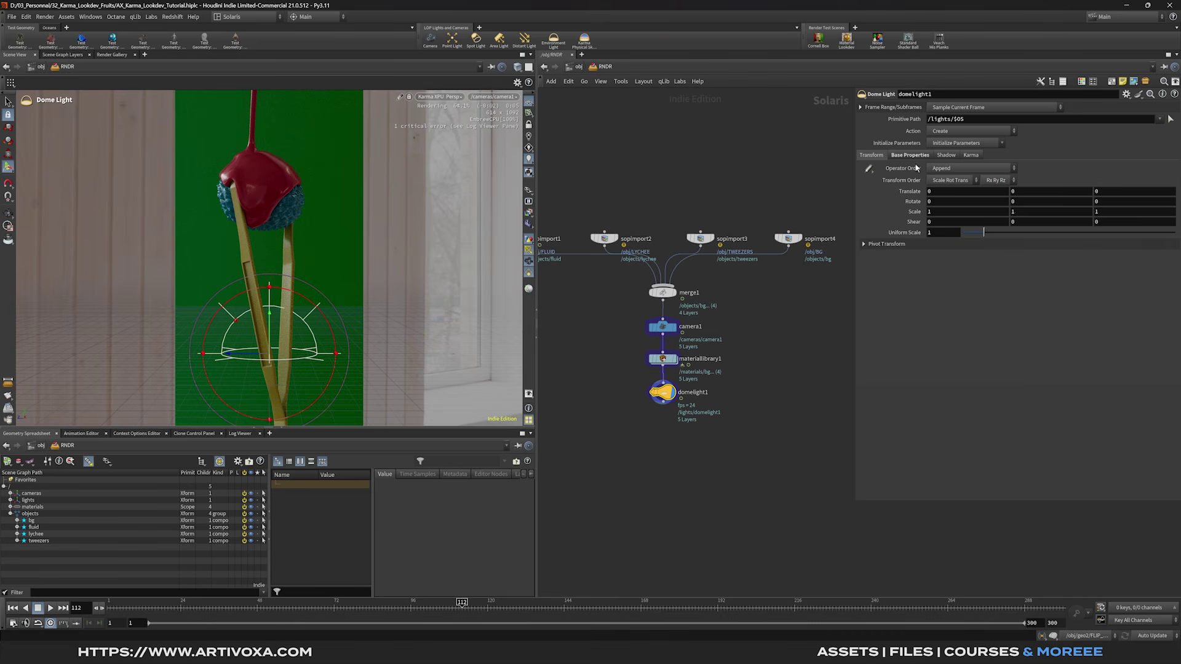
click(1034, 204)
key(Return)
key(Escape)
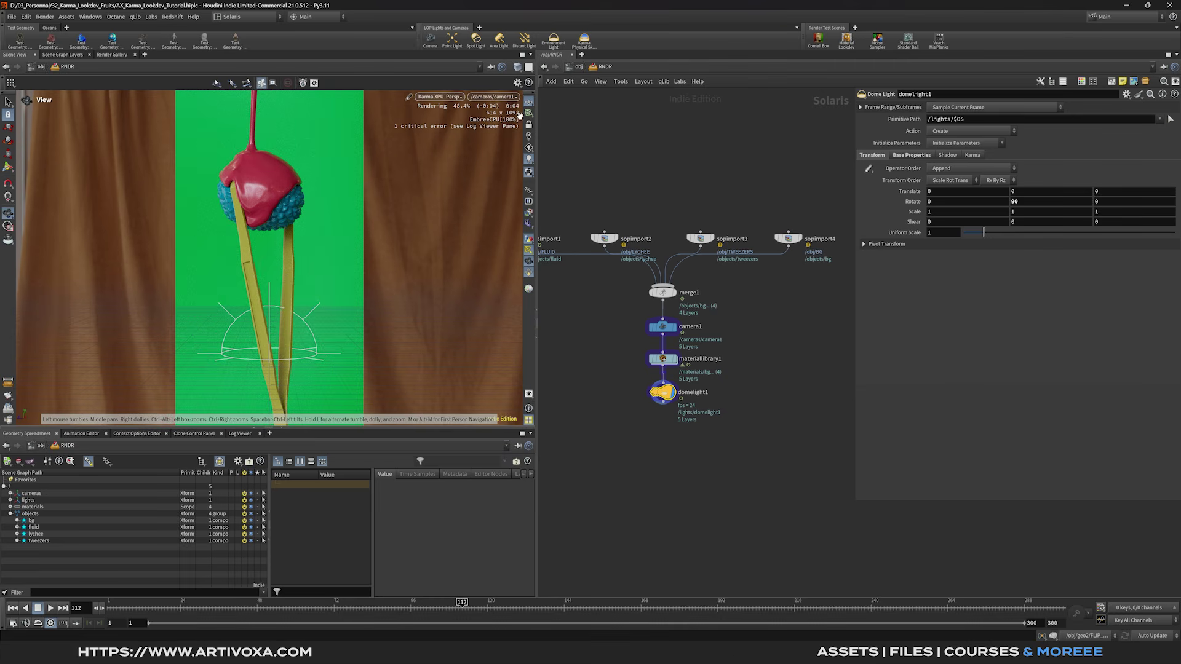
Step: Go inside materiallibrary1 and open the fluid material's shader network
middle_drag(753, 342, 758, 346)
mouse_move(675, 367)
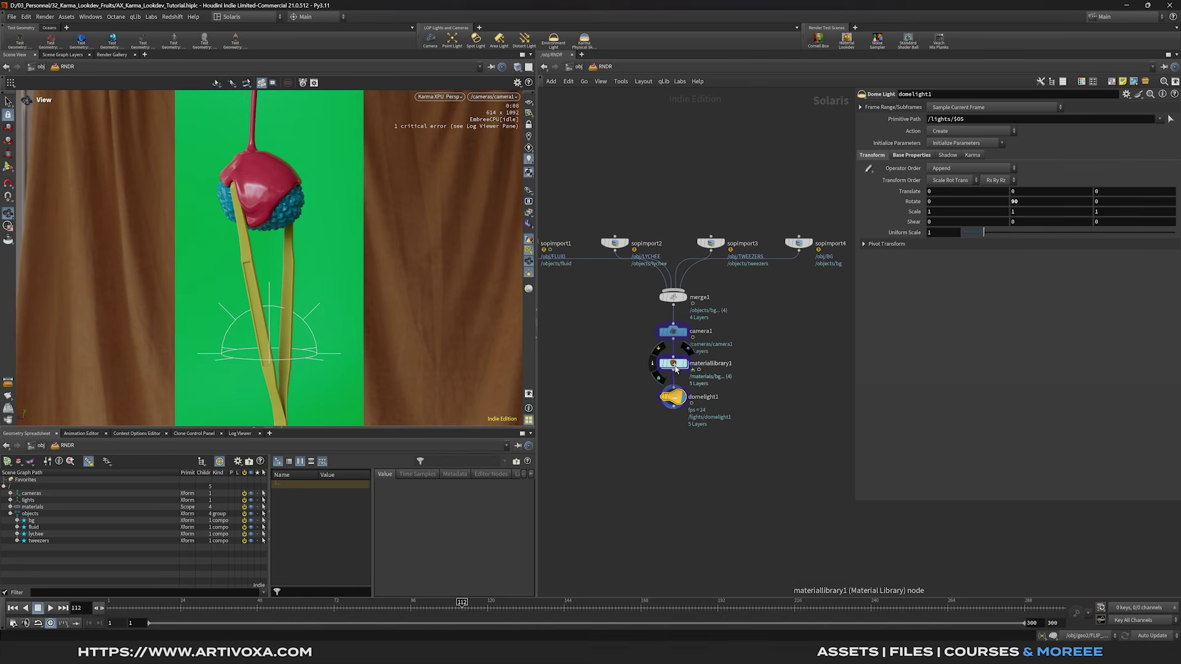
double_click(674, 364)
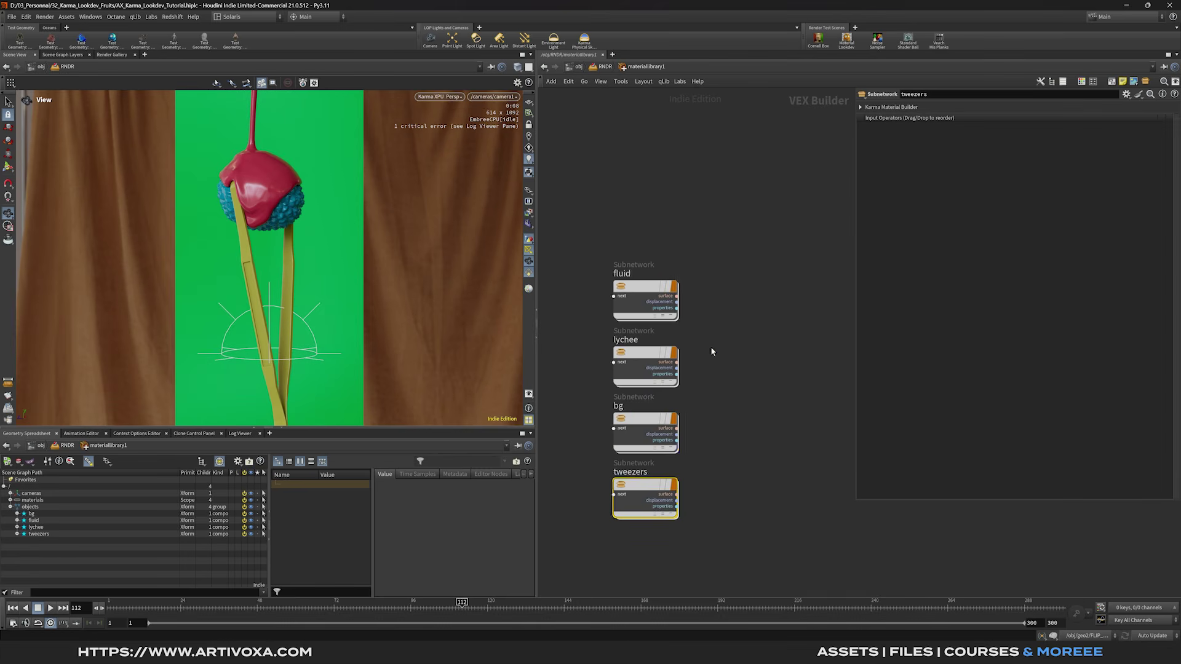
double_click(650, 282)
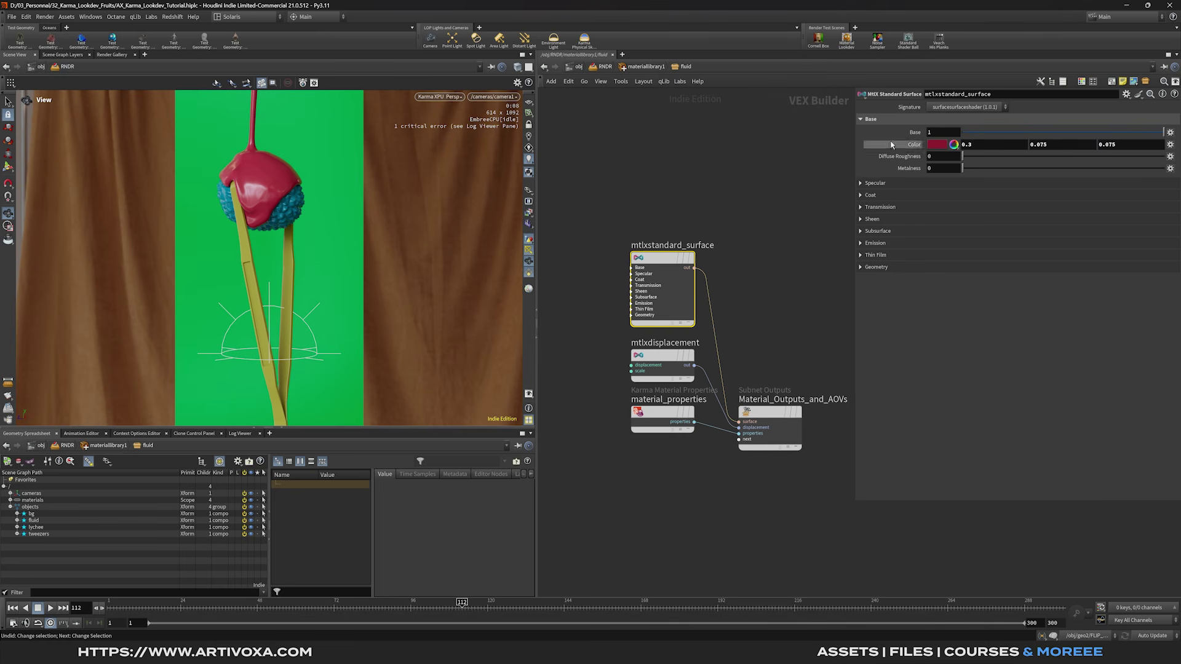
Step: Set the fluid's base colour to pale pink: hue 20, full brightness, saturation 0.25
click(938, 147)
drag(920, 48, 860, 65)
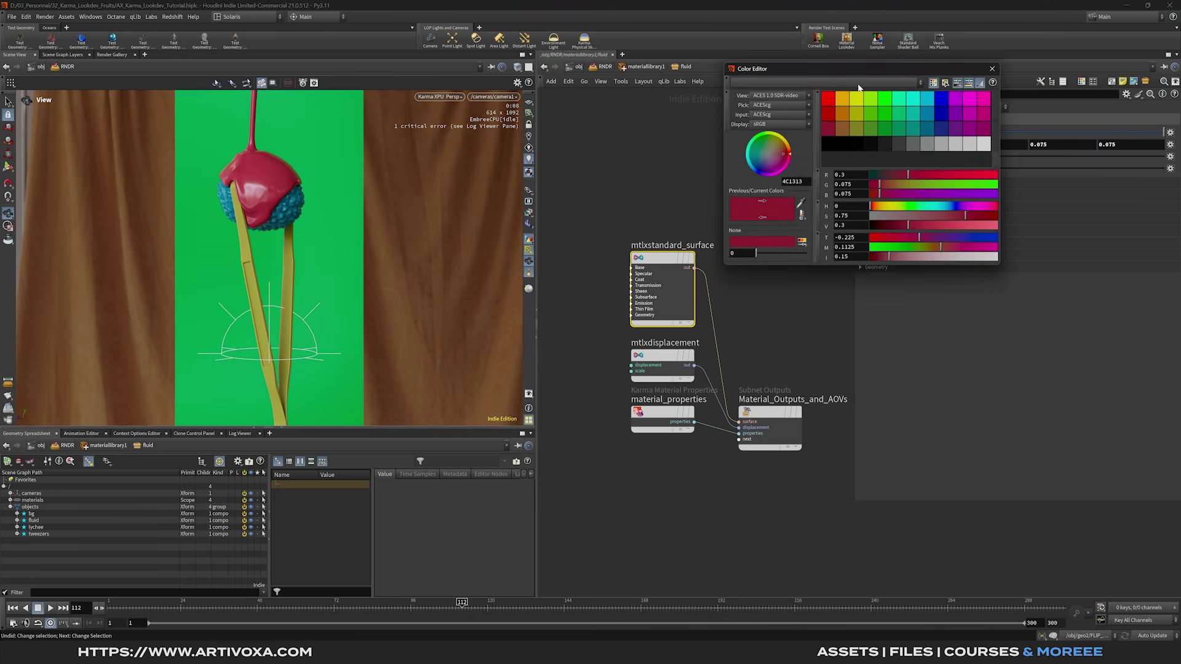
click(851, 206)
text(20)
key(Return)
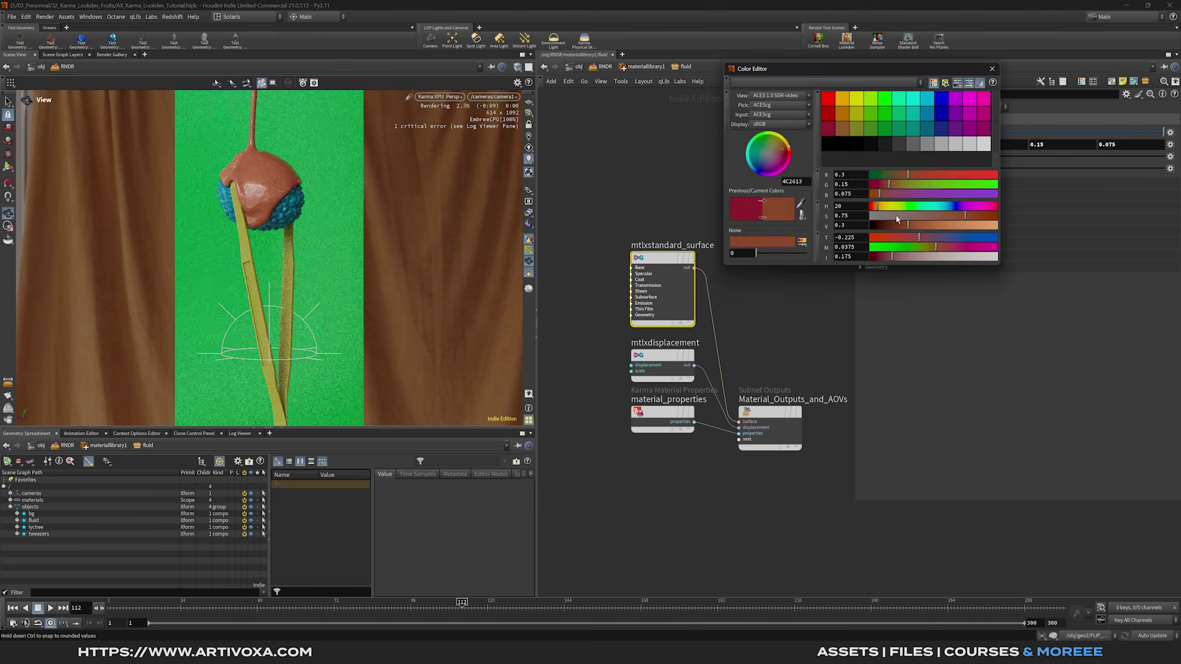
drag(920, 227, 1014, 224)
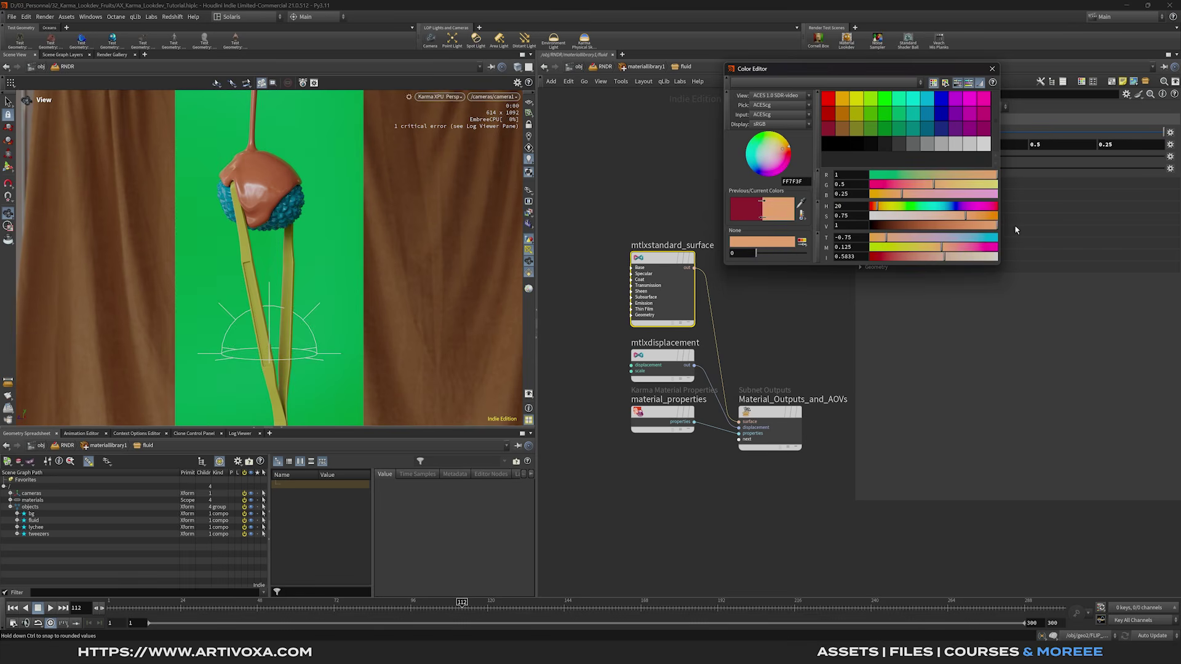
double_click(844, 216)
text(0.25)
key(Return)
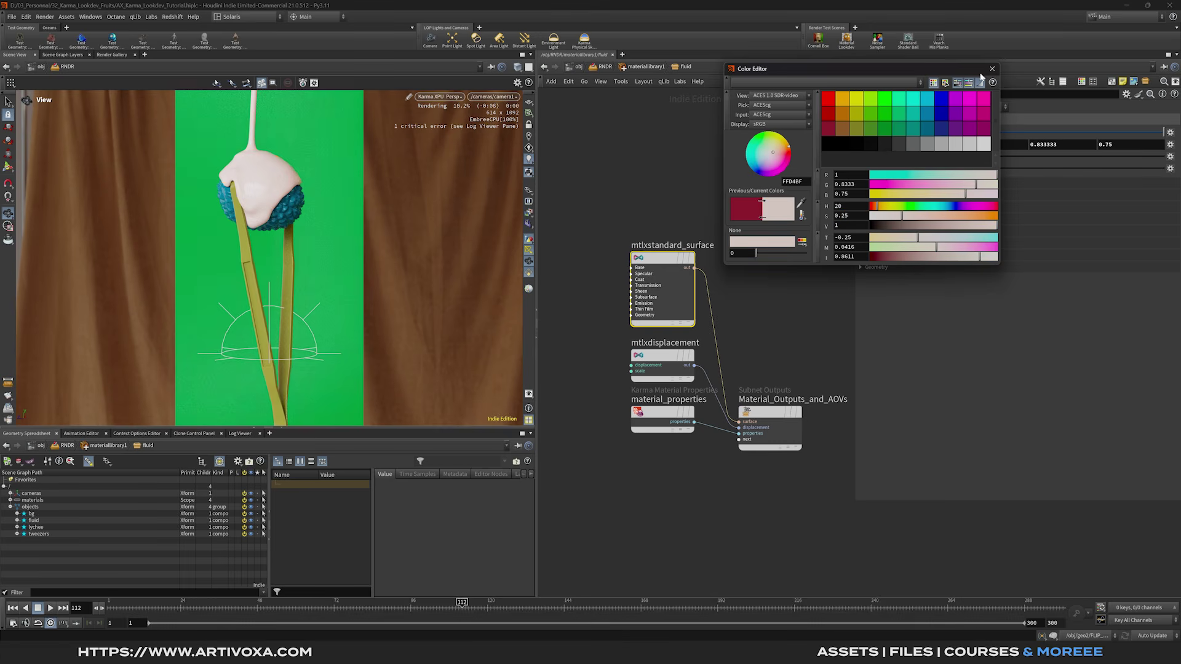
click(991, 71)
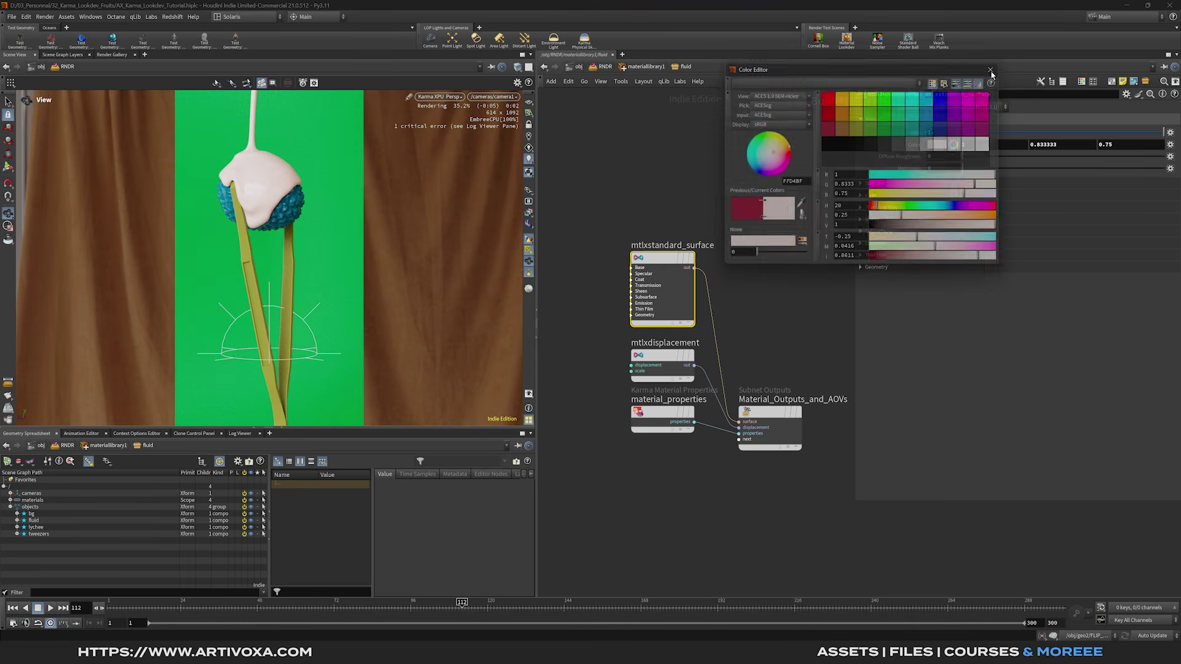
Step: Set the fluid's specular roughness to 0.05 and expand its Subsurface settings
click(874, 183)
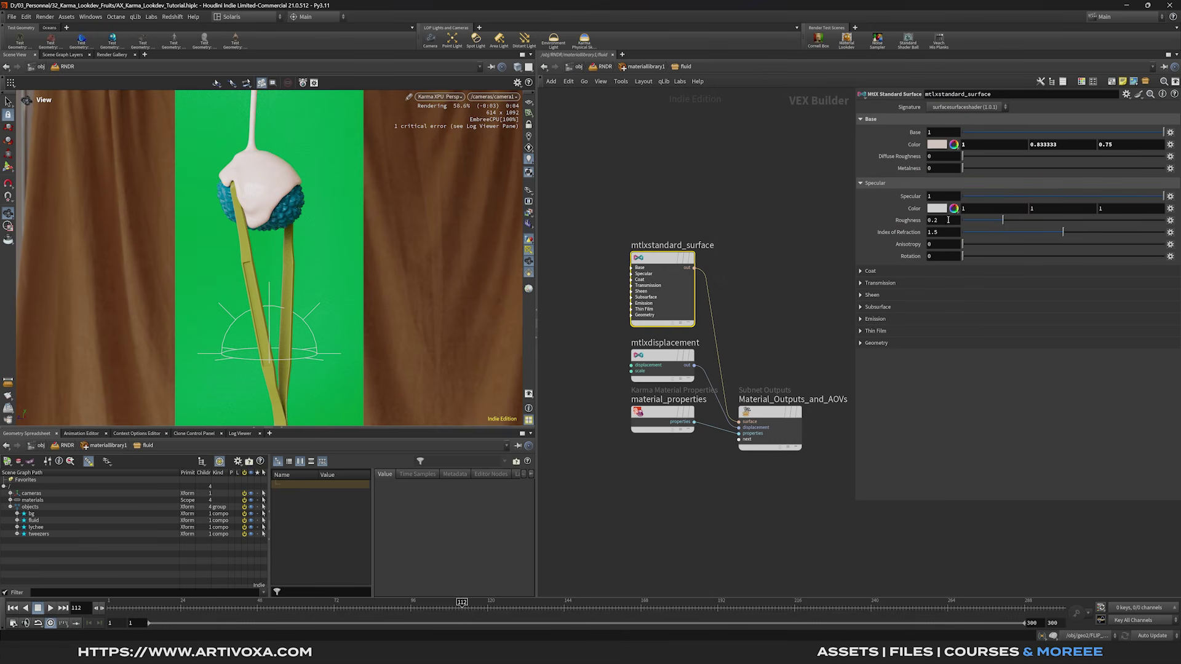
double_click(941, 220)
text(05)
key(Return)
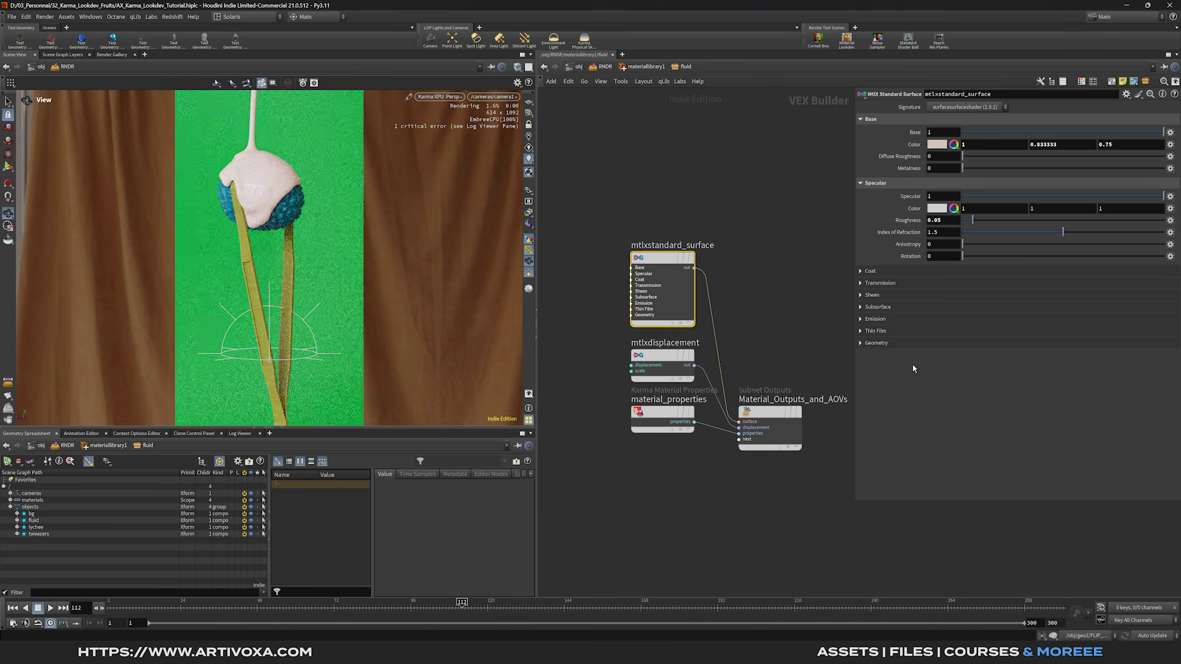
click(863, 307)
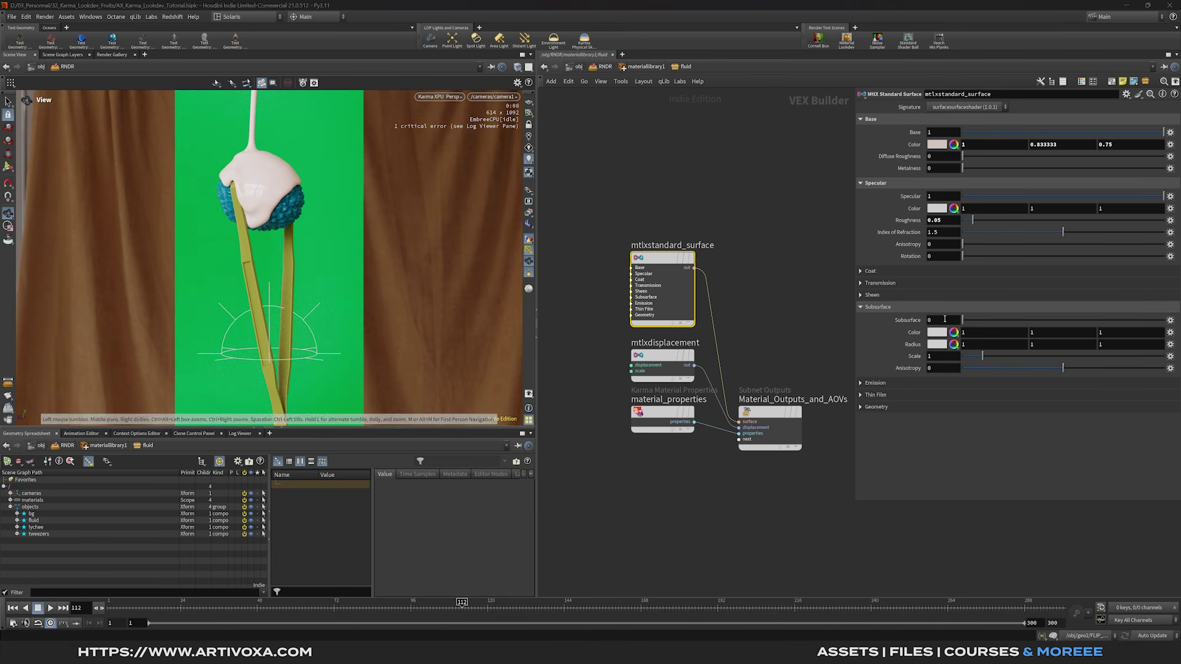
Step: Set the fluid's subsurface to 0.5 with a subsurface colour of hue 18, saturation 0.1
double_click(945, 319)
text(0.5)
key(Return)
click(938, 334)
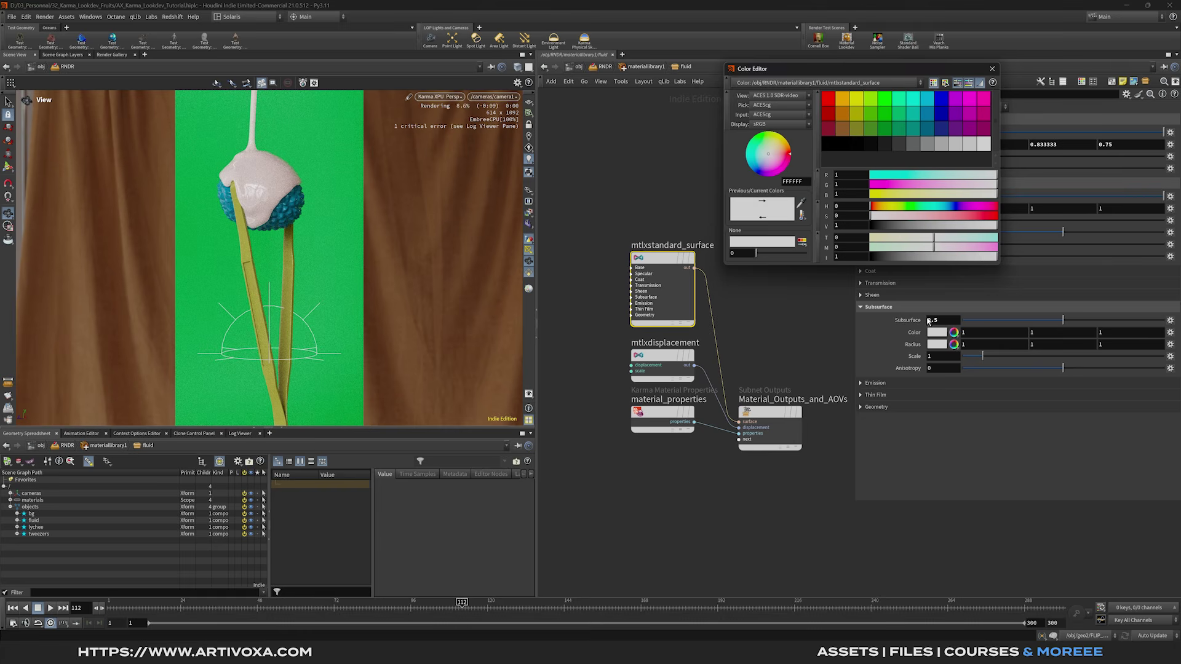
double_click(844, 205)
text(18)
double_click(849, 218)
text(0.1)
double_click(853, 227)
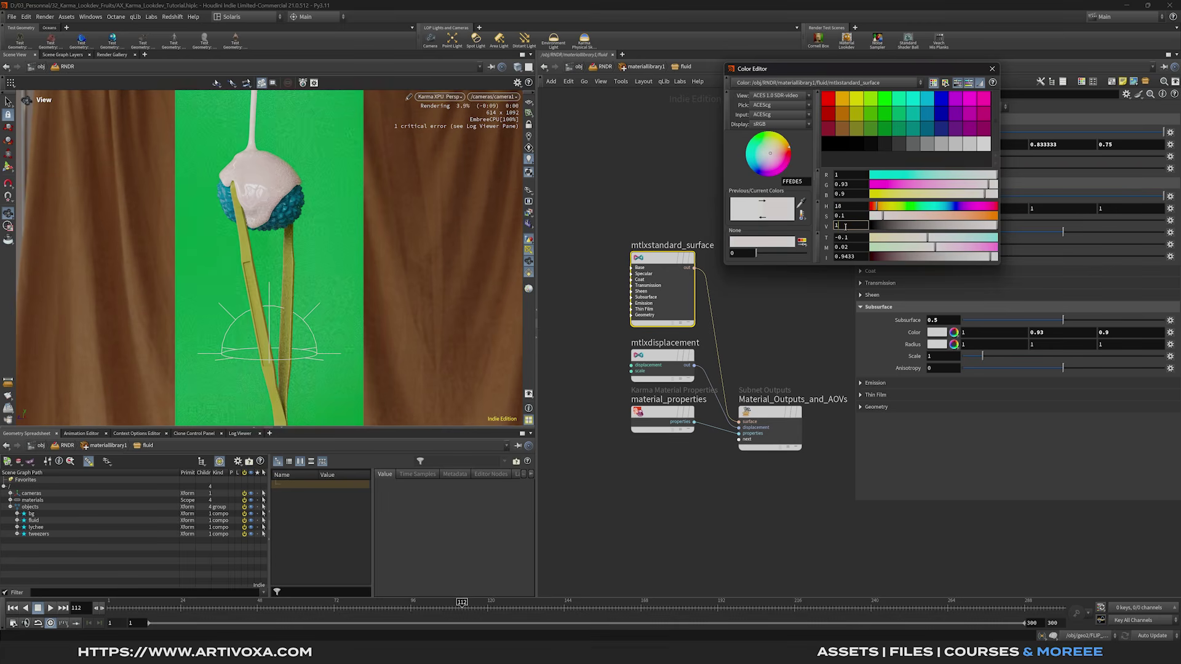
click(992, 68)
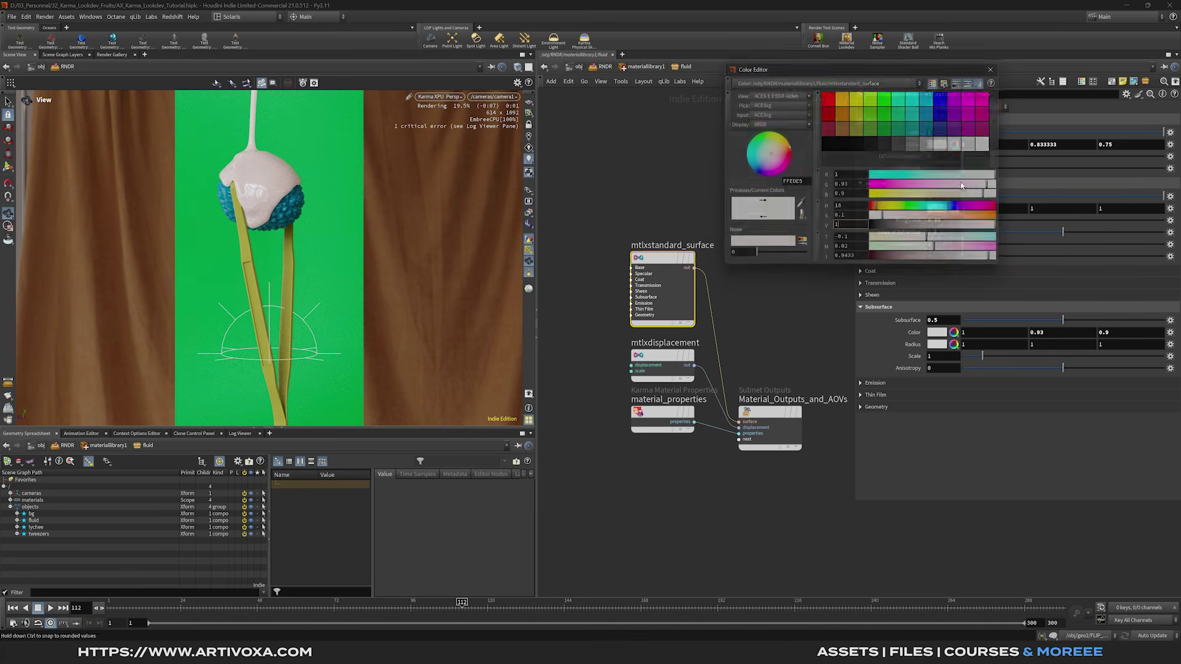
Step: Set the subsurface radius colour to hue 10, saturation 0.18, value 0.5
click(937, 345)
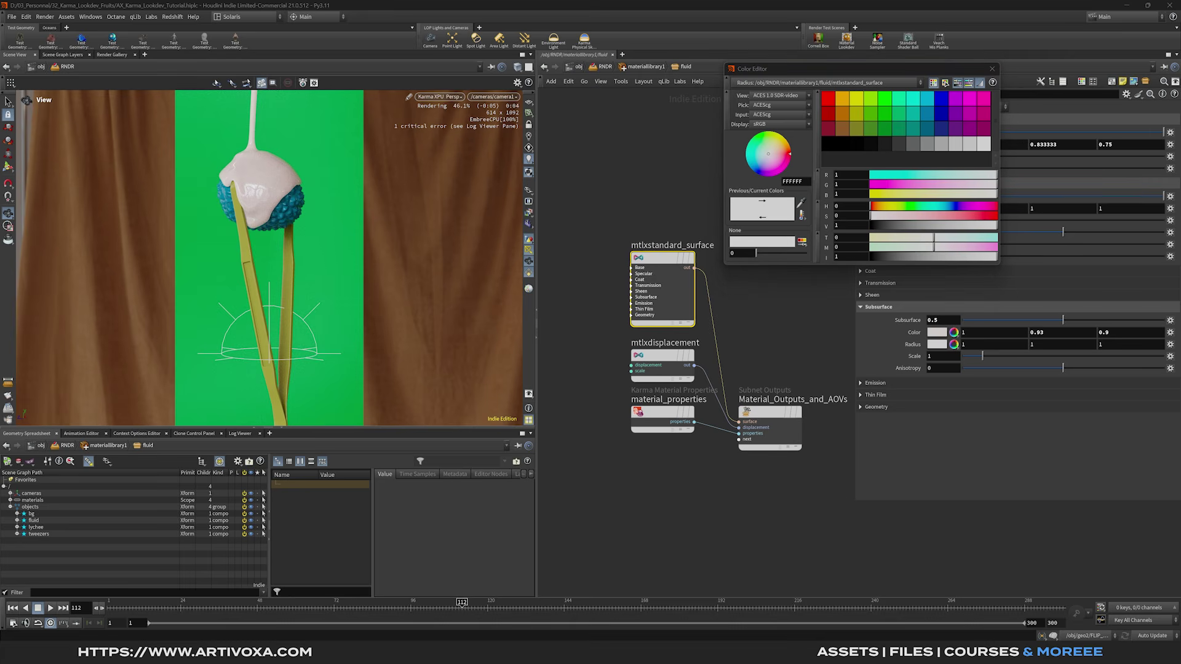
click(855, 206)
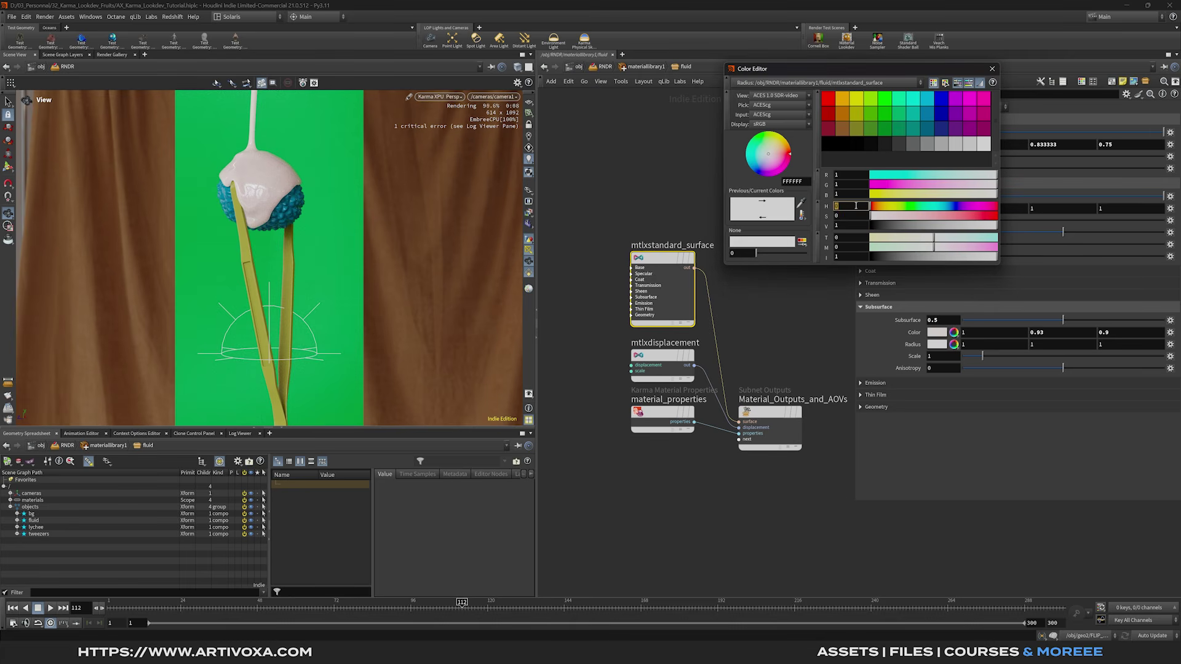
text(10)
click(855, 216)
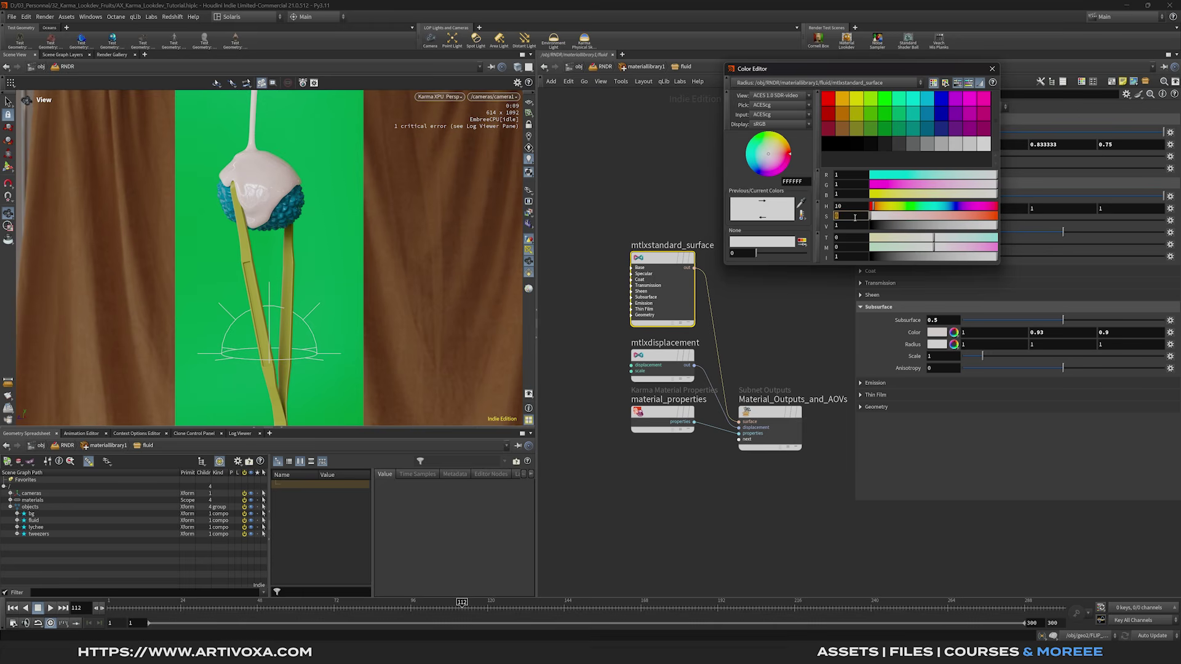
text(1.)
key(BackSpace)
key(BackSpace)
text(0)
key(Tab)
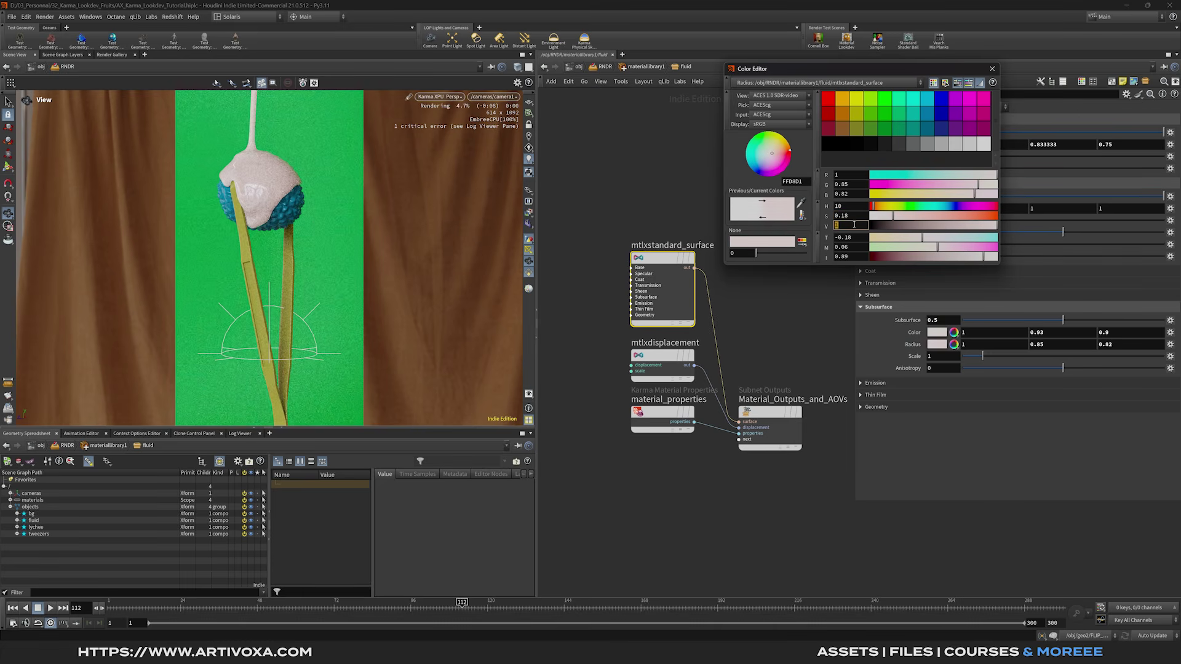
text(0.5)
key(Return)
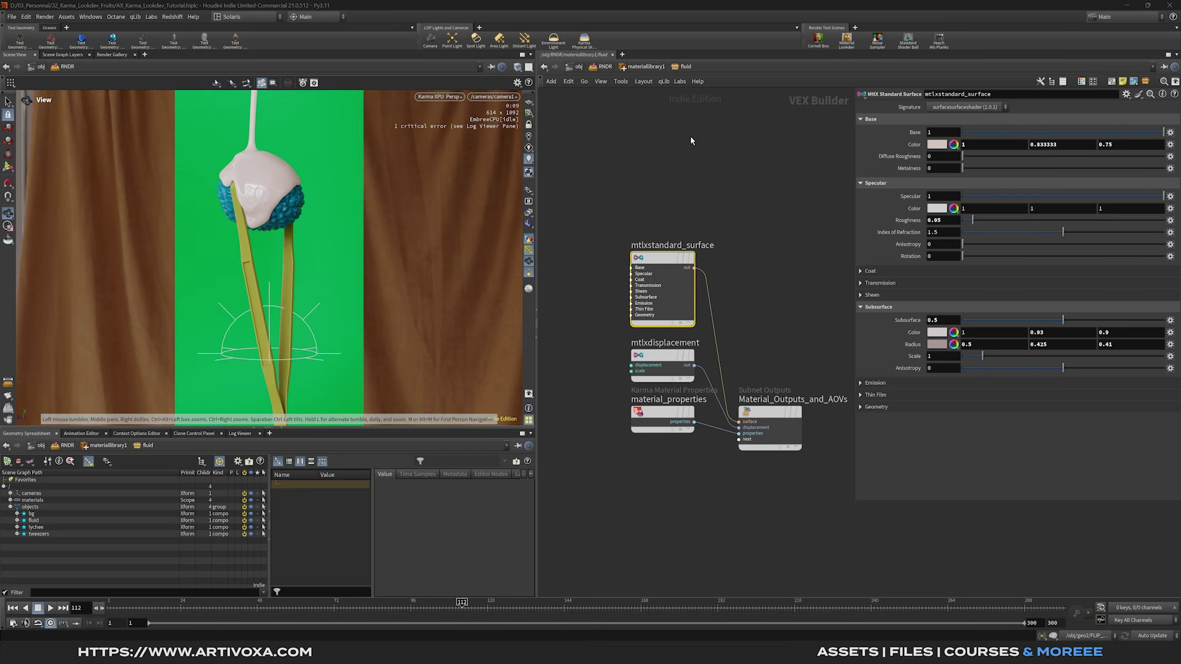
click(647, 67)
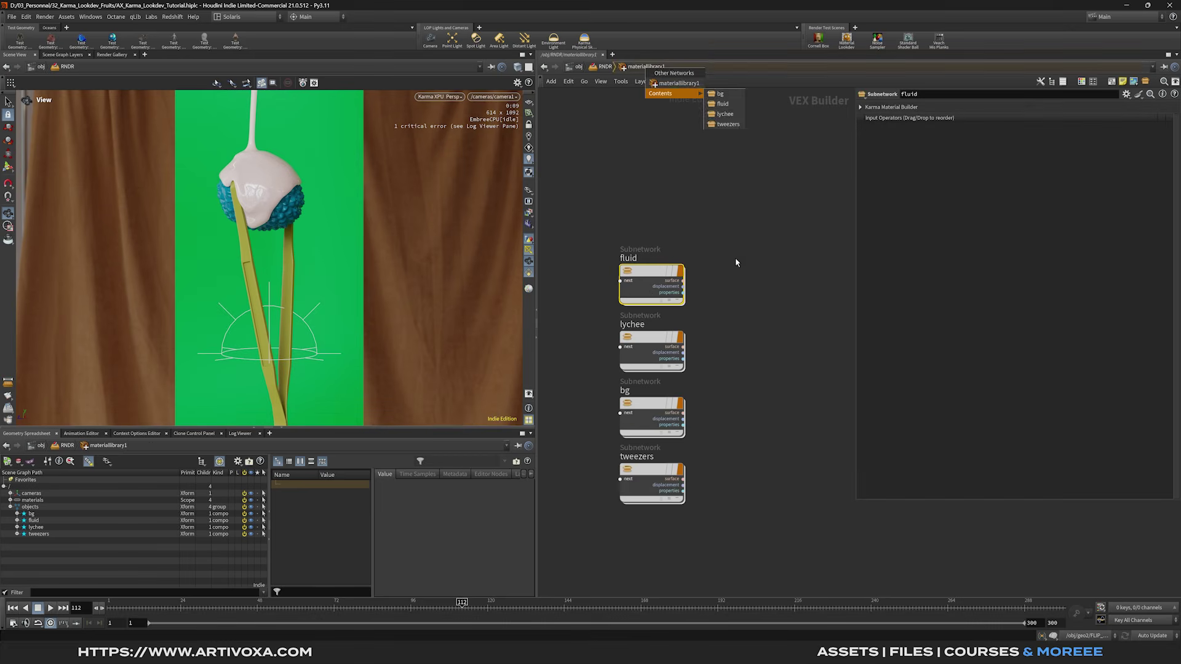
Step: Set the bg material's base colour to deep dark red: hue 355, saturation 0.92, value 0.065
double_click(652, 416)
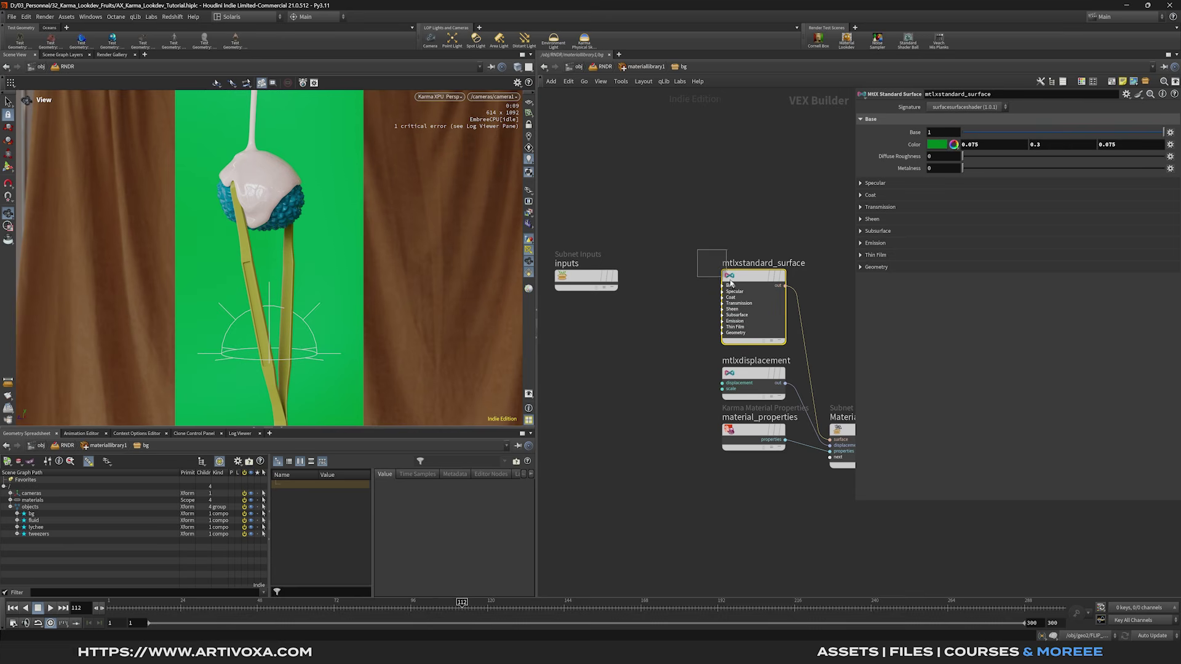
click(938, 147)
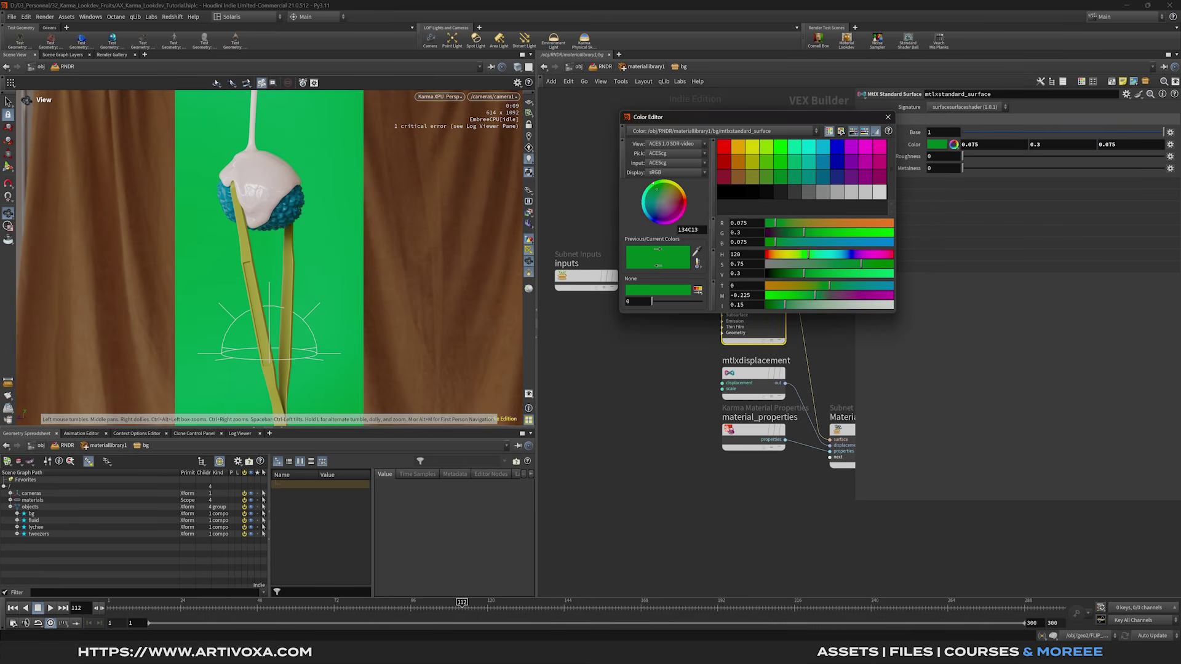
click(753, 258)
text(355)
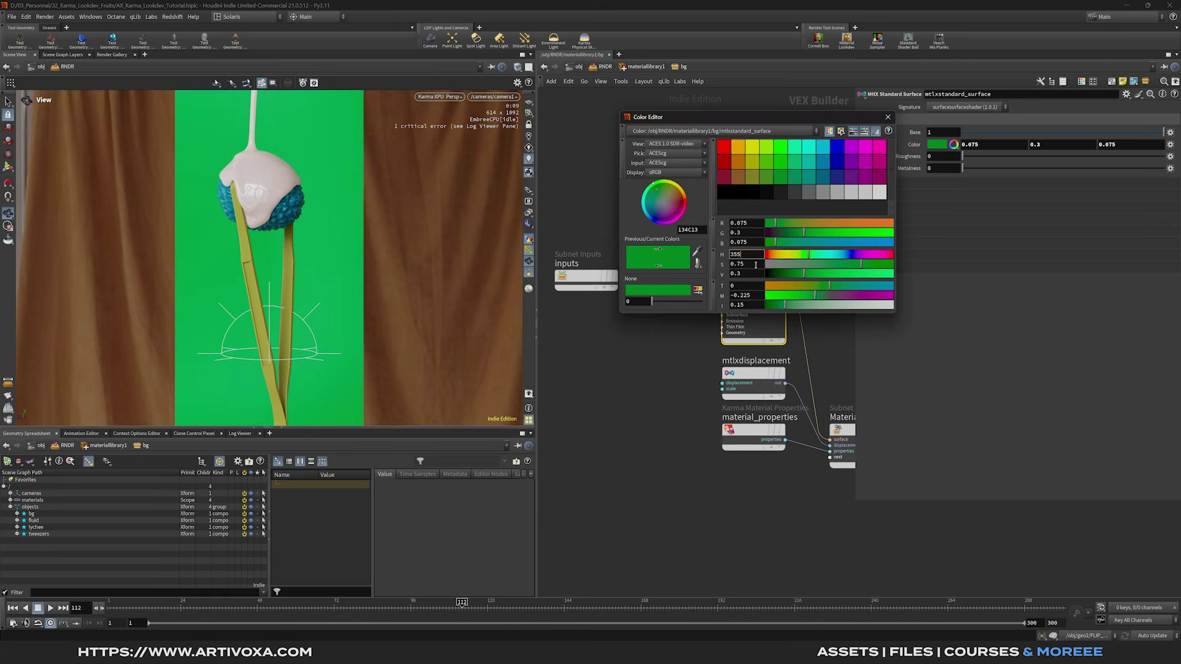
key(Tab)
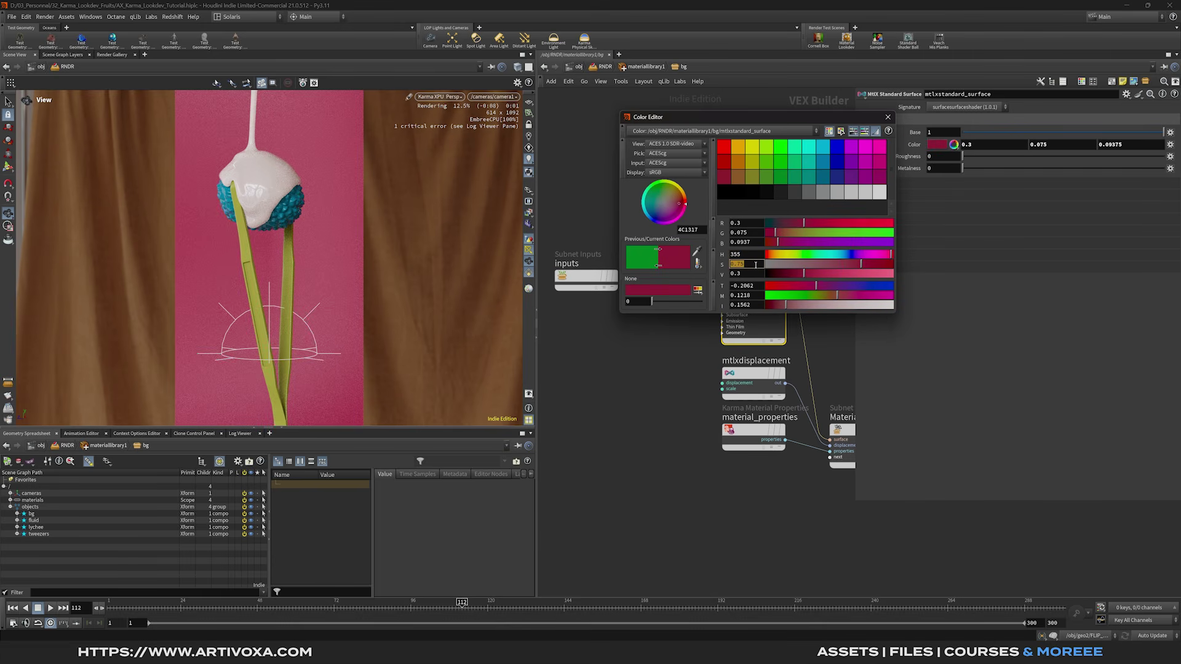
text(0.92)
key(Tab)
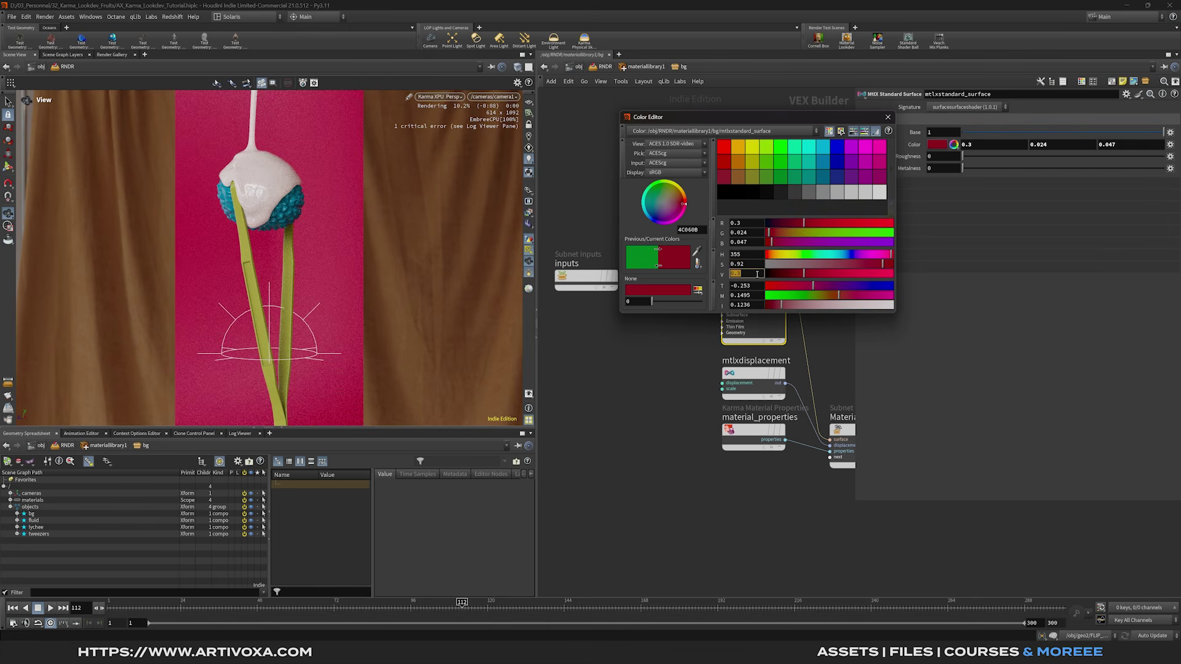
text(0.065)
key(Return)
click(887, 117)
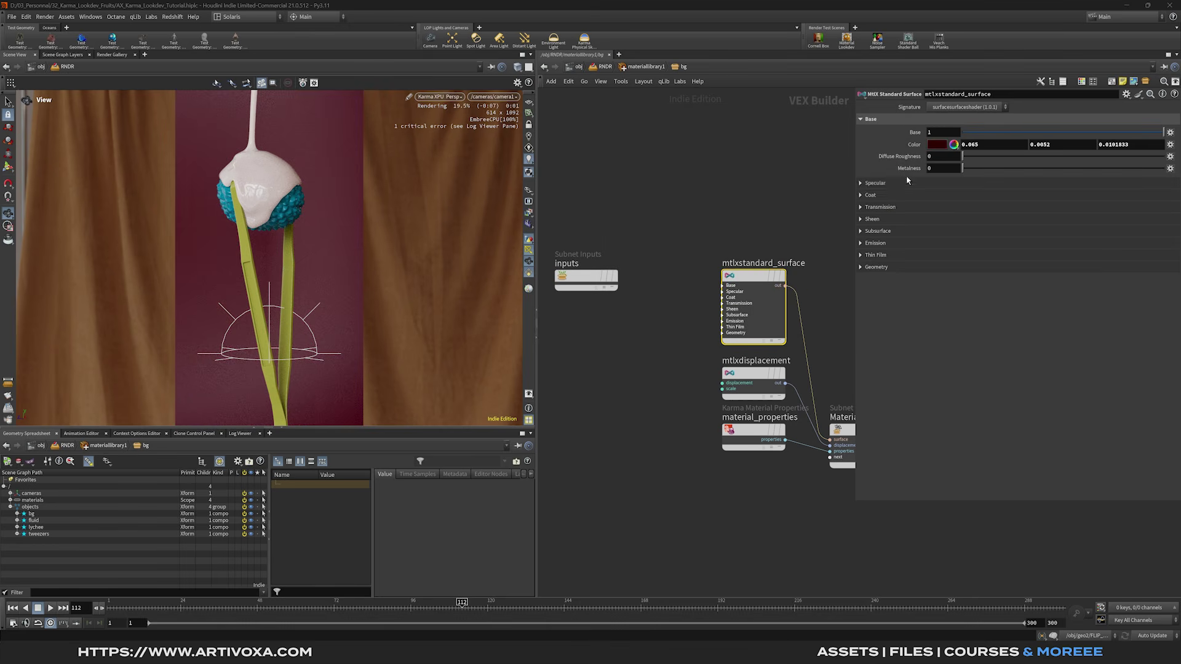
Step: Expand the bg's specular settings, then move into the tweezers material network
click(863, 184)
click(934, 222)
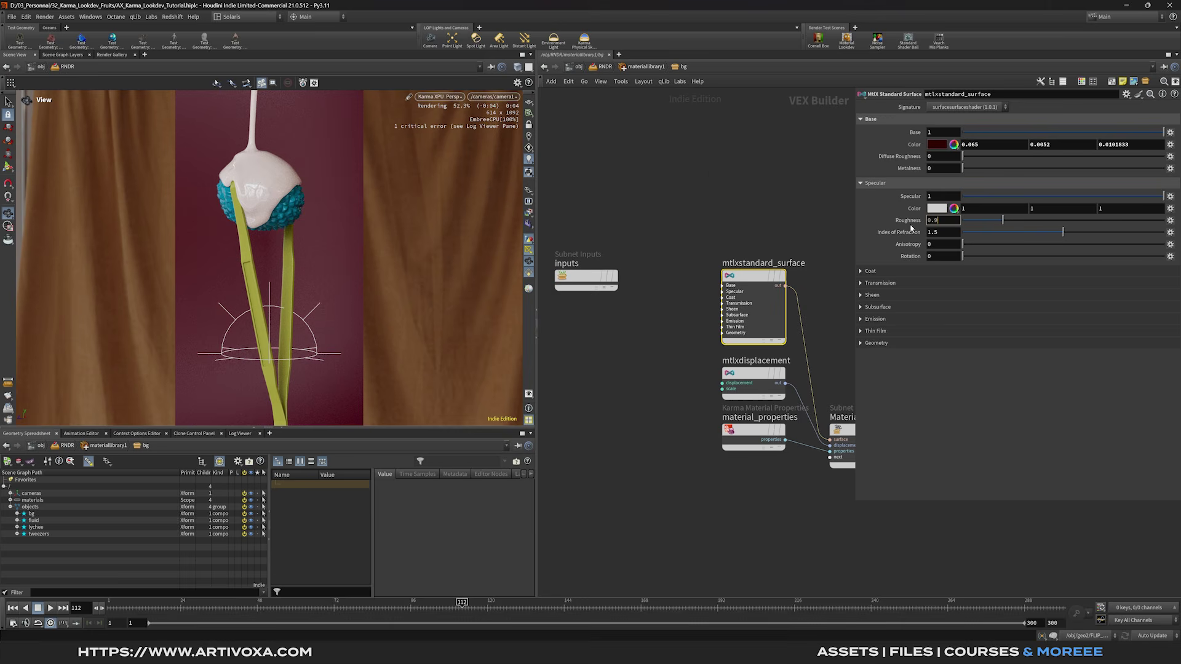
key(u)
double_click(664, 425)
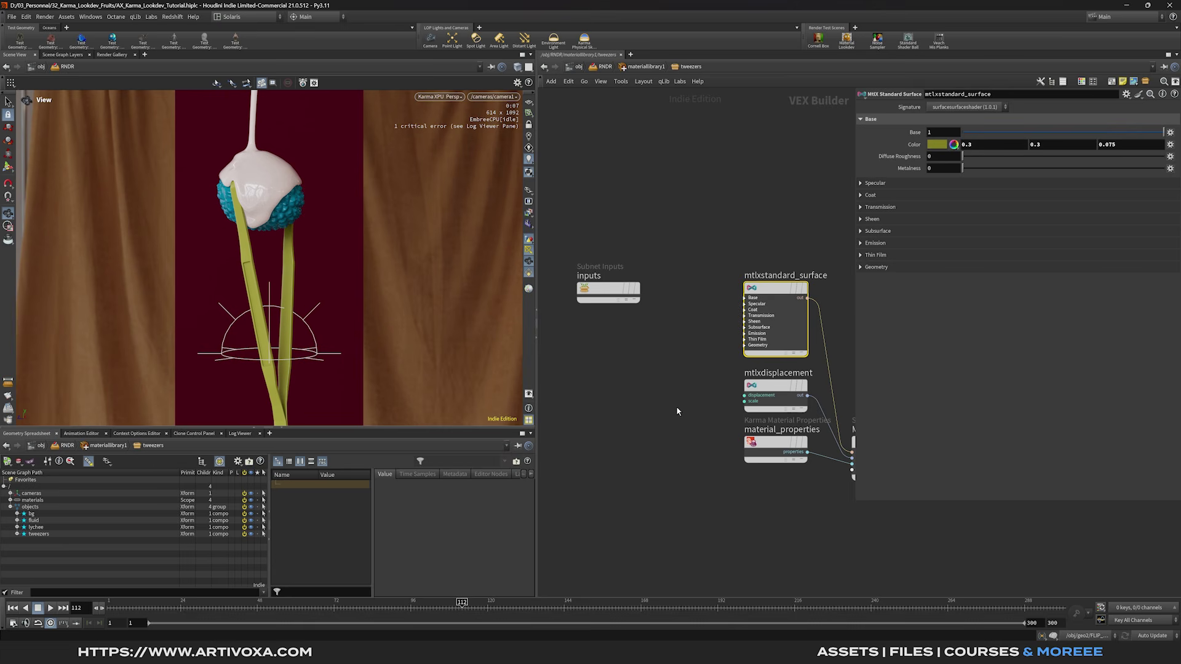
Step: Give the tweezers' standard surface a dark grey base colour with intensity 0.2
middle_drag(672, 365, 597, 263)
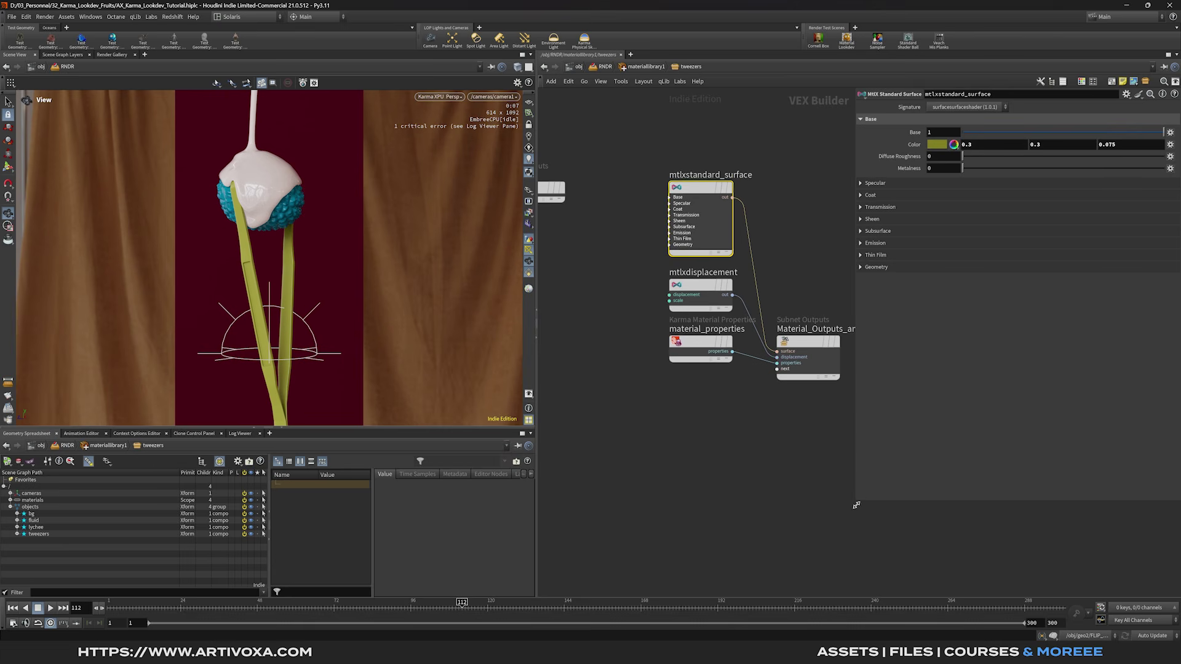
drag(857, 506, 920, 506)
middle_drag(712, 429, 702, 398)
middle_drag(702, 398, 699, 394)
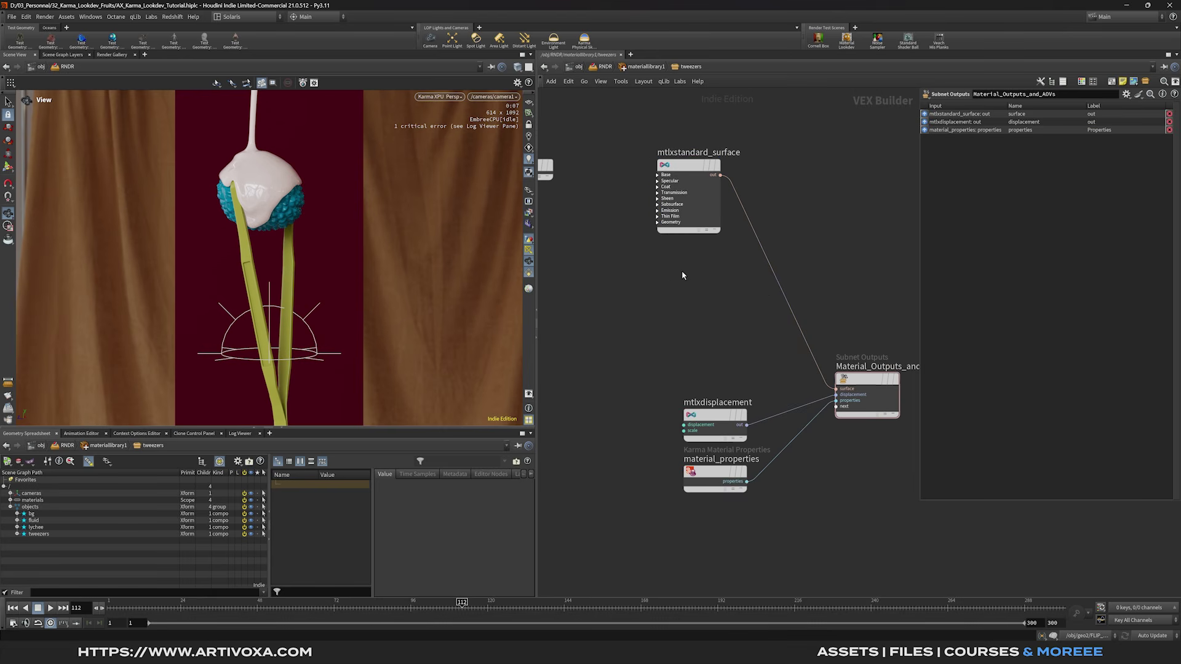
drag(665, 271, 767, 142)
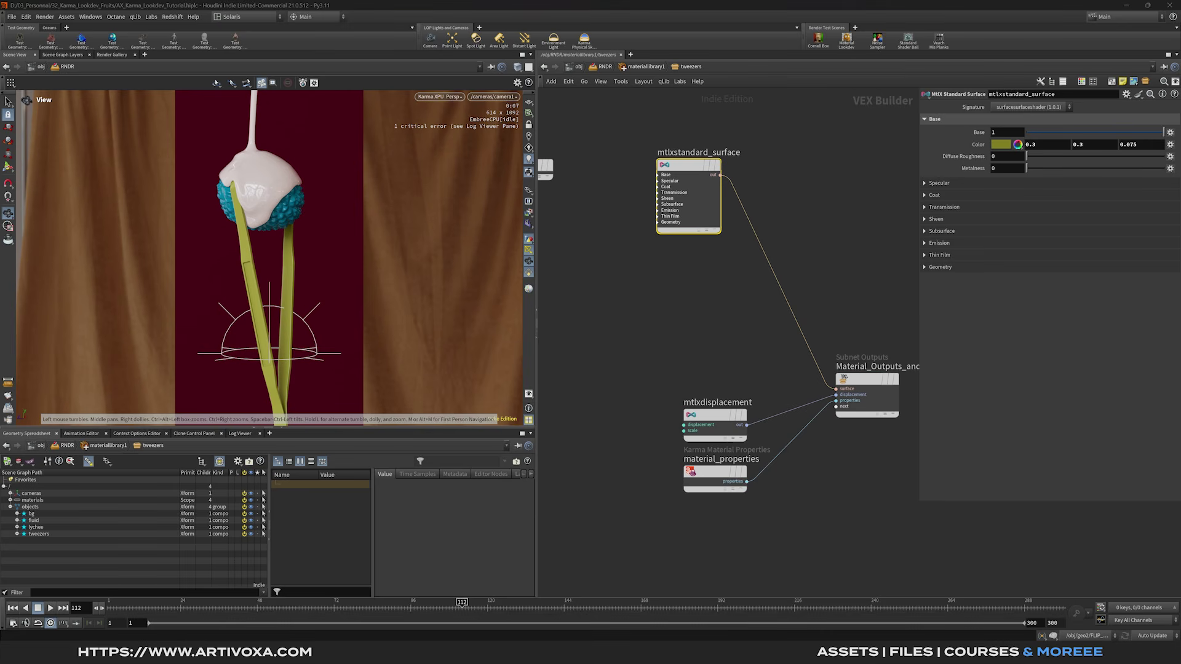
click(1001, 144)
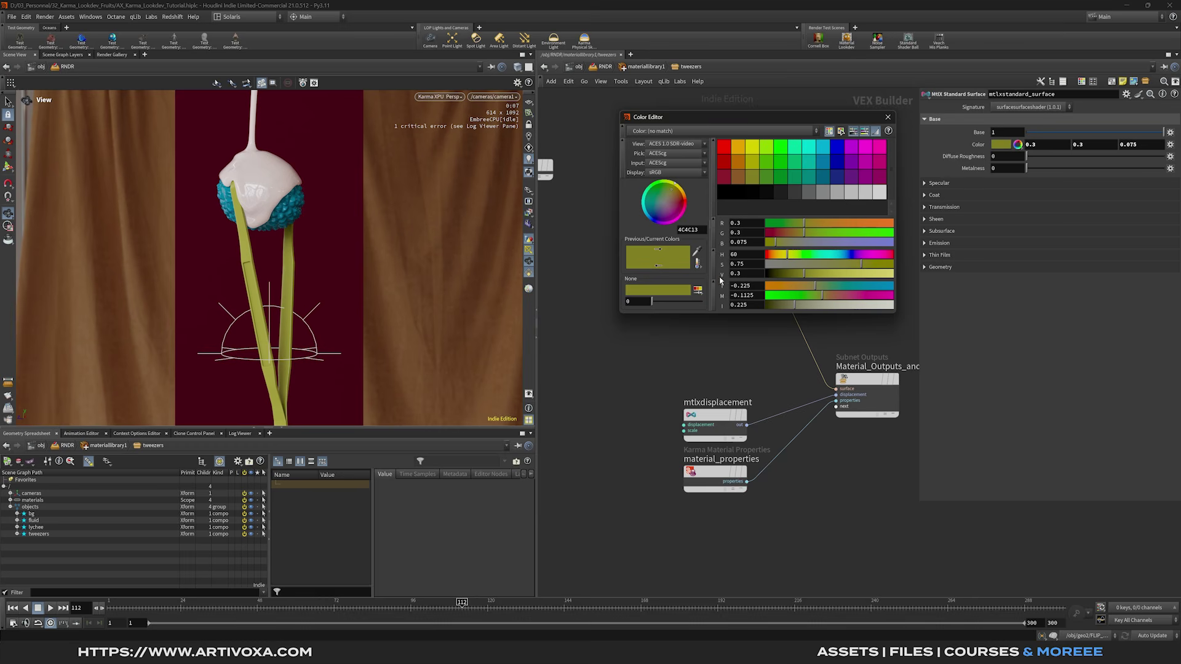
click(793, 193)
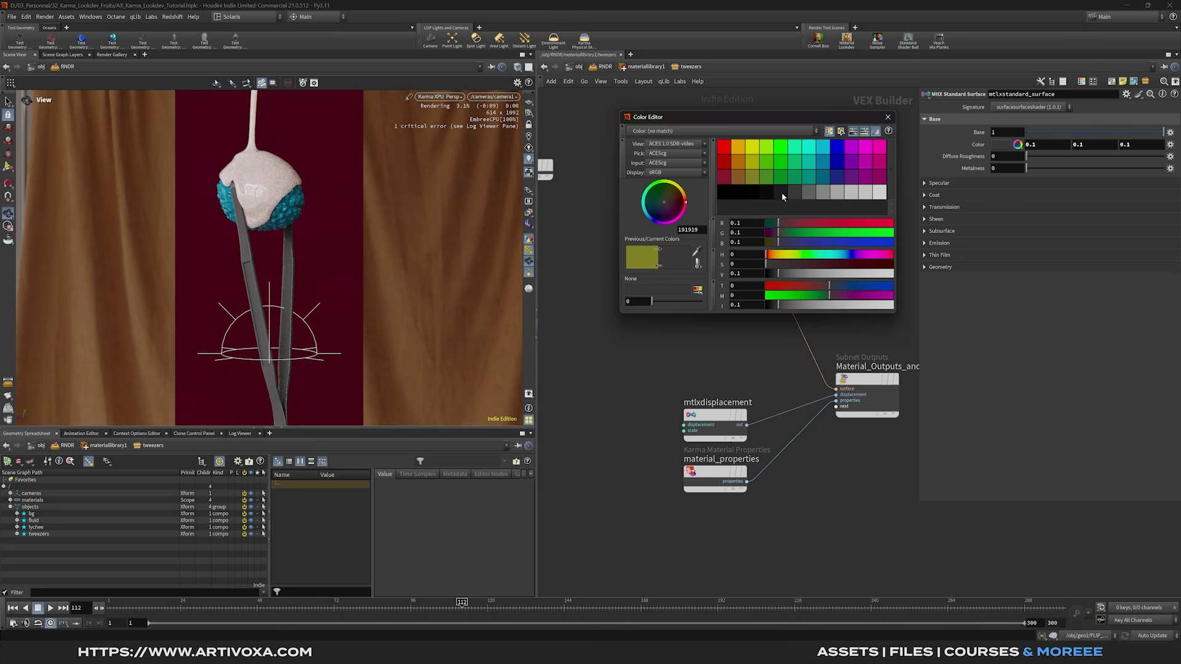
click(738, 306)
text(0.2)
key(Return)
click(888, 117)
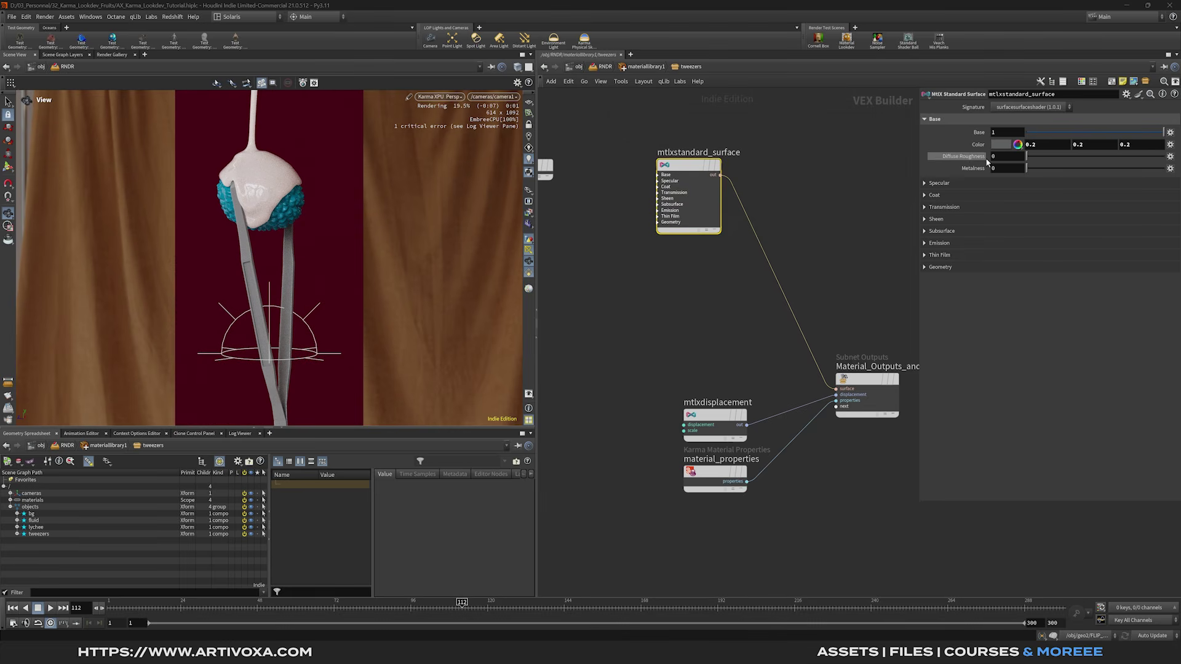
Step: Set the tweezers' metalness to 1 and specular roughness to 0.15, then tidy the nodes
double_click(1009, 168)
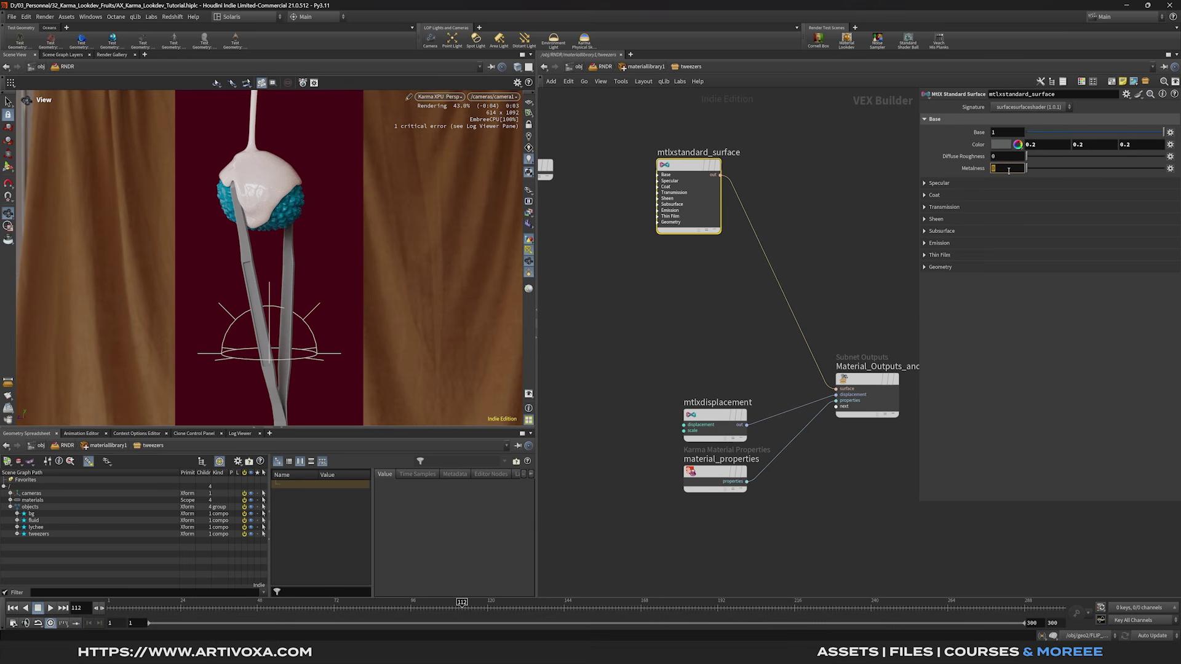
text(1)
key(Return)
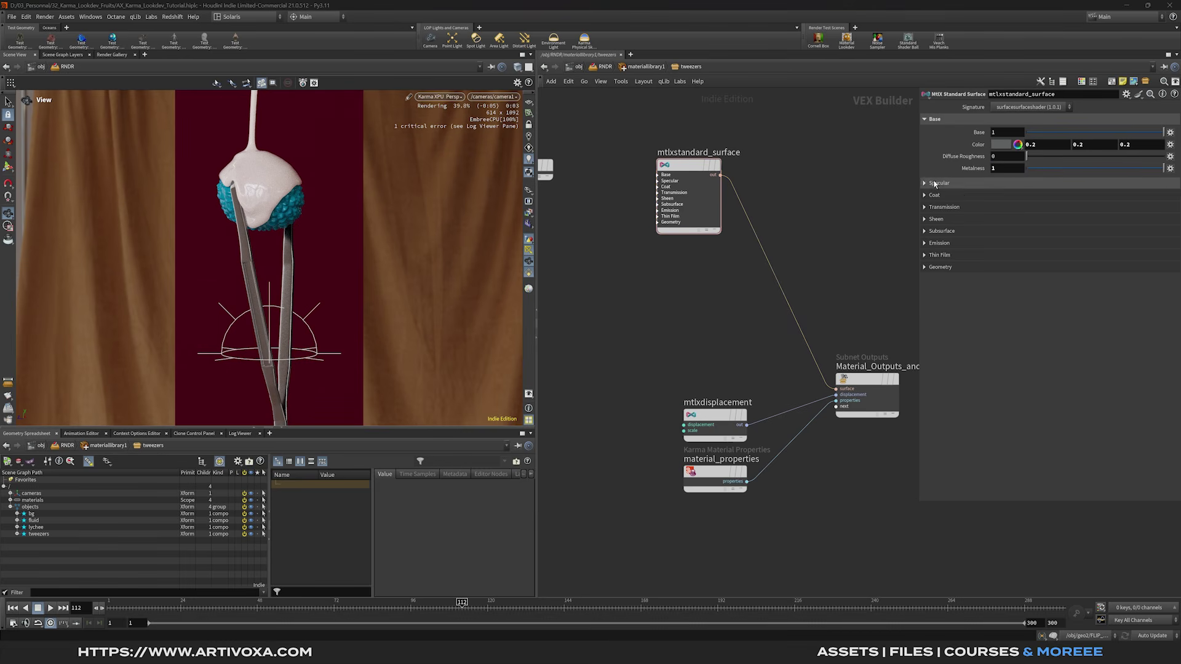
click(960, 183)
double_click(1002, 220)
text(1)
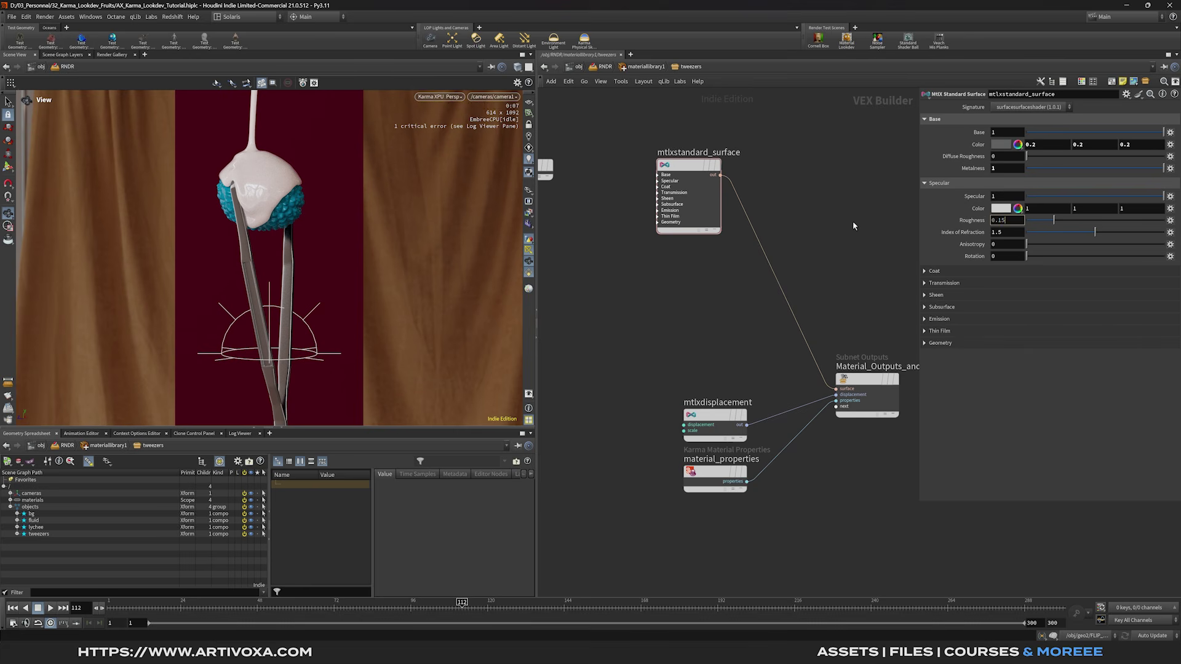
text(5)
key(Return)
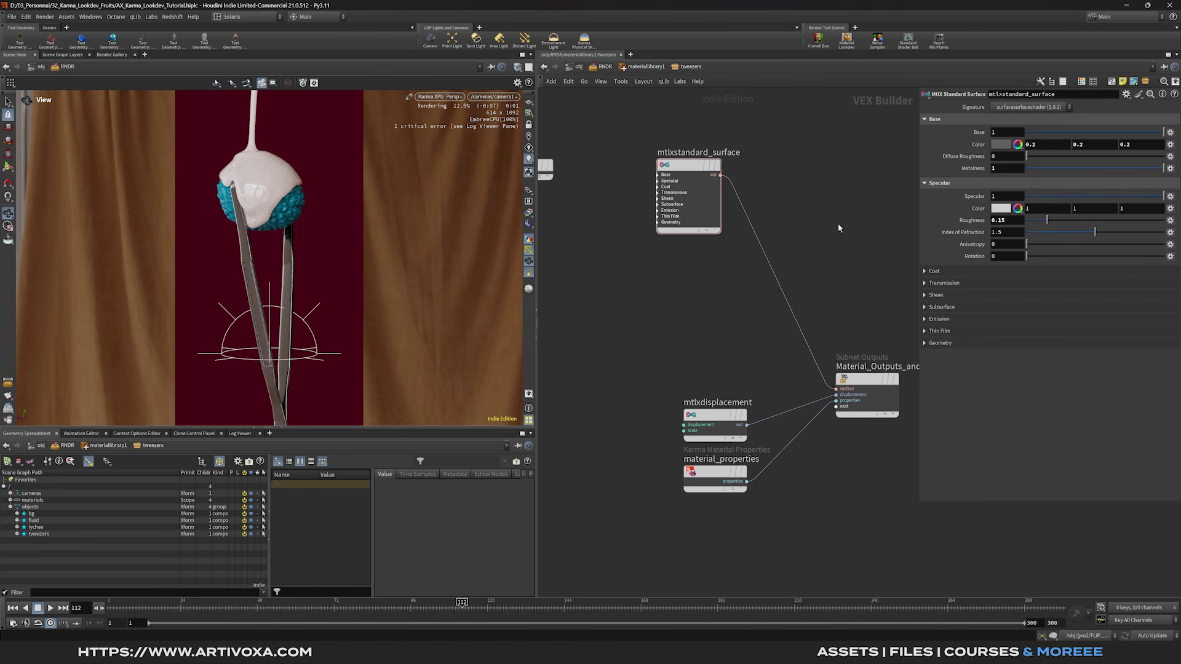
drag(702, 147, 727, 142)
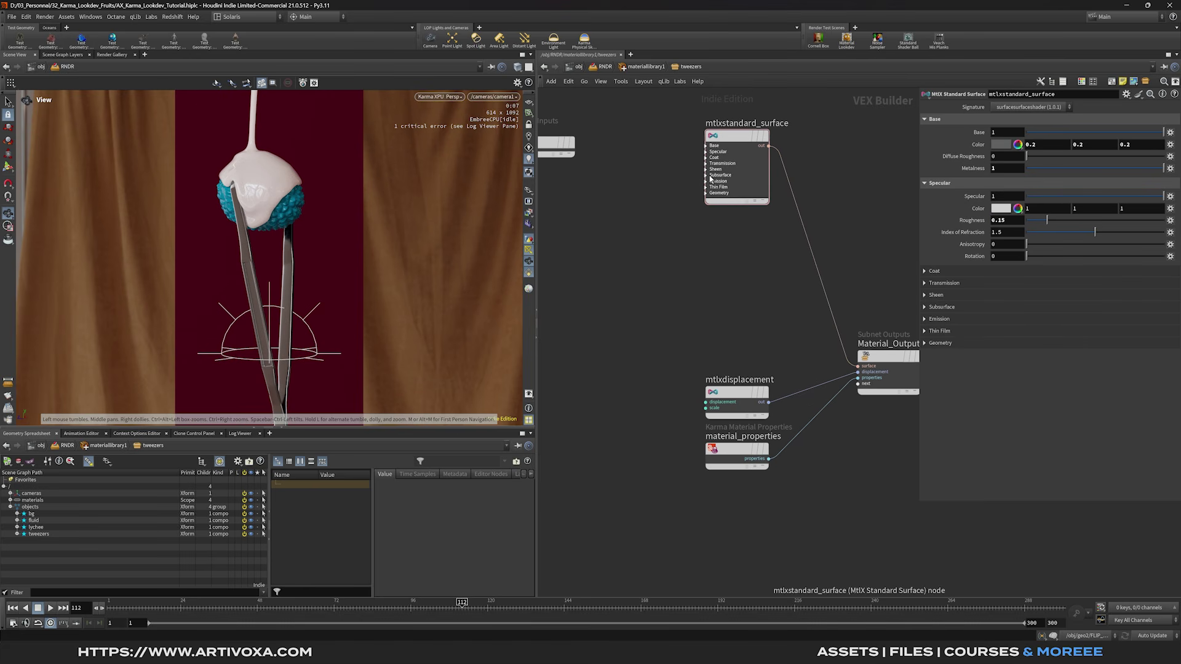
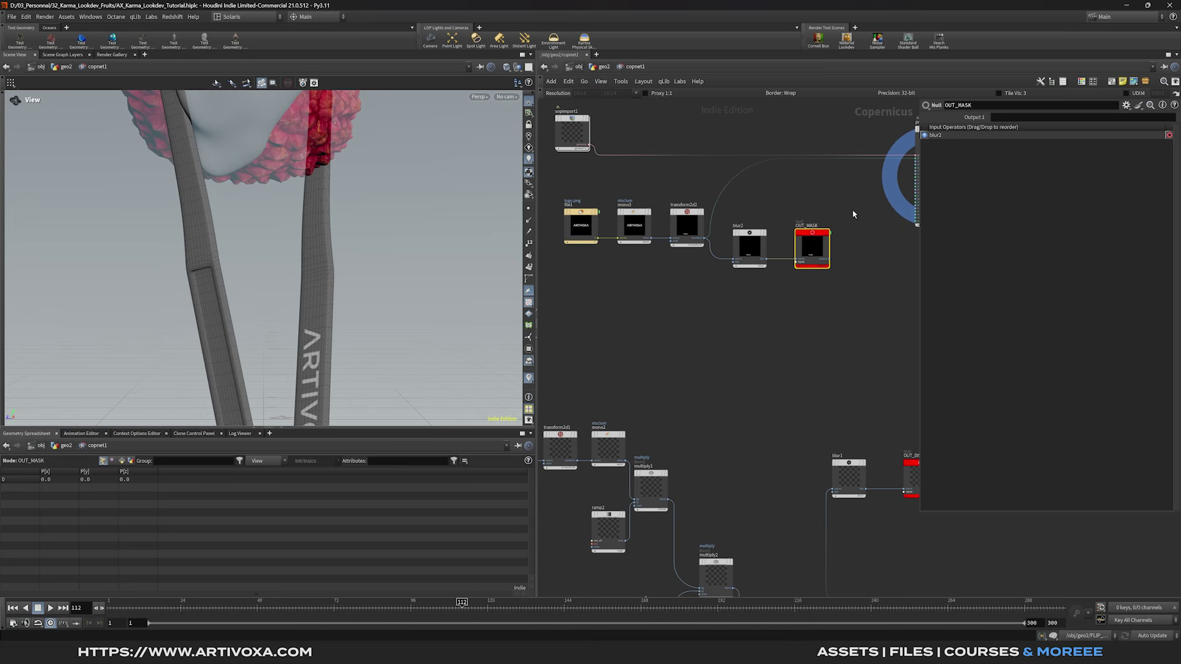
Step: Copy the OUT_MASK node from copnet1 and return to the object level
key(ctrl+c)
click(579, 68)
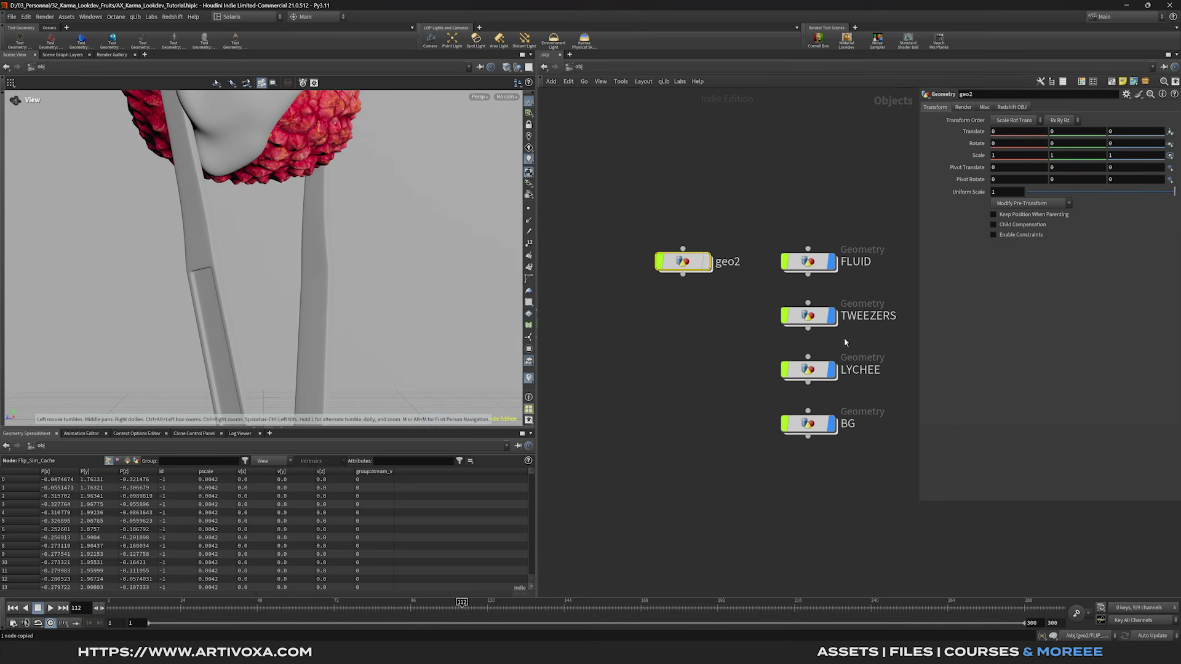
Step: Enter the tweezers material in RNDR's material library and paste a second standard surface
double_click(840, 253)
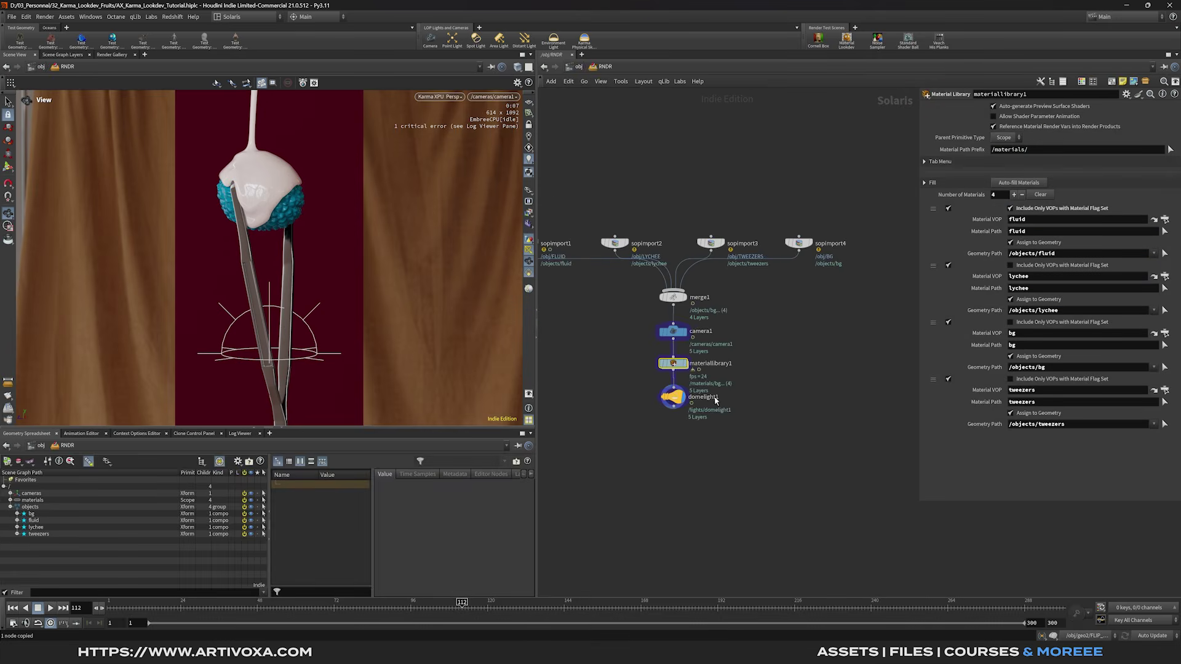
double_click(698, 327)
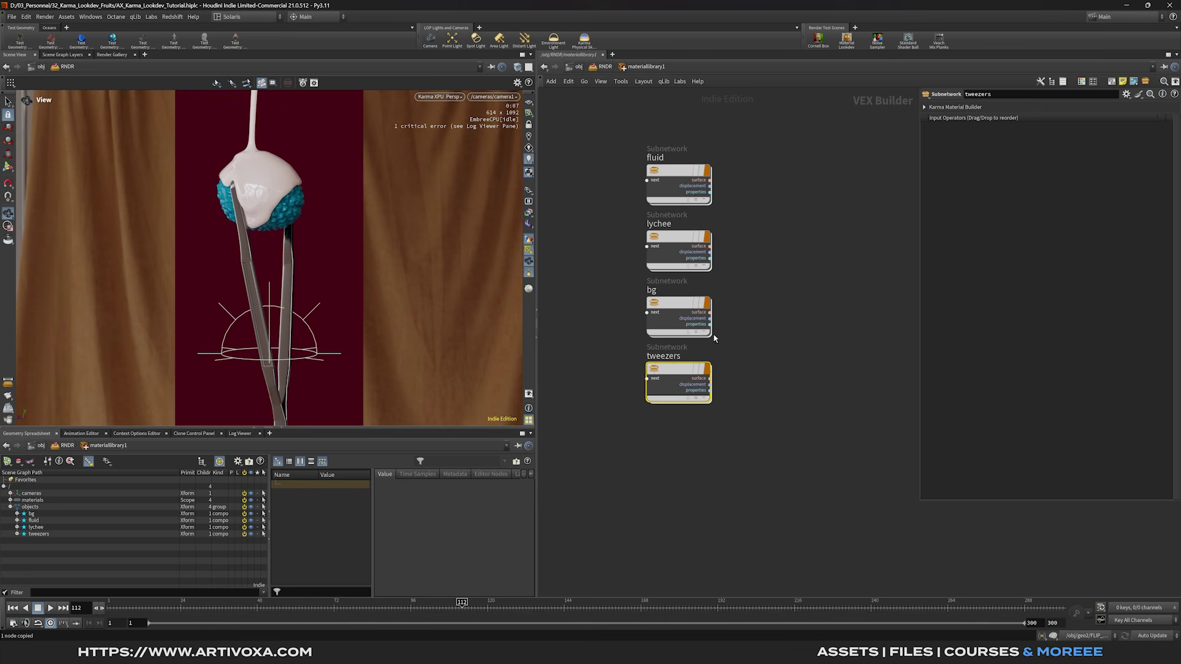
double_click(681, 371)
key(Tab)
key(Escape)
key(ctrl+v)
click(738, 240)
scroll(781, 257, down, 2)
Step: Move the lower nodes down to make room and add a MtlX Mix node
drag(747, 471, 875, 334)
drag(868, 333, 894, 405)
click(781, 341)
middle_drag(801, 329, 757, 337)
key(Tab)
text(mix)
key(Return)
click(794, 237)
scroll(766, 149, up, 2)
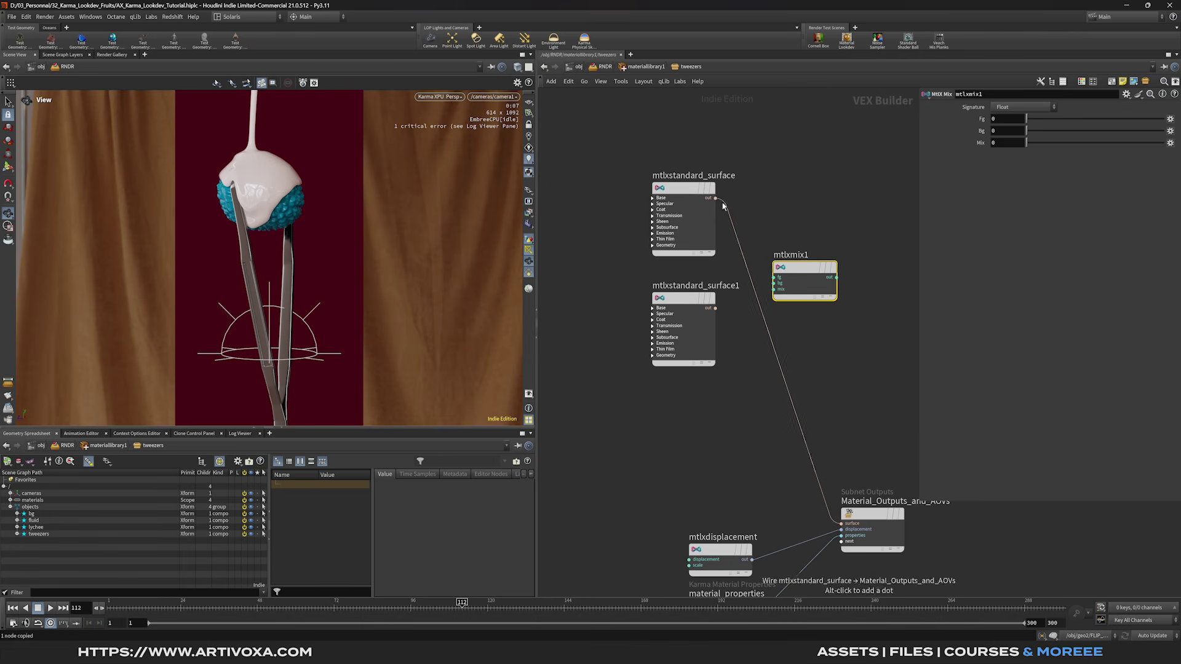
Step: Wire both standard surfaces into mtlxmix1 and its output into the surface output
drag(715, 198, 773, 283)
drag(715, 308, 841, 523)
drag(817, 298, 812, 293)
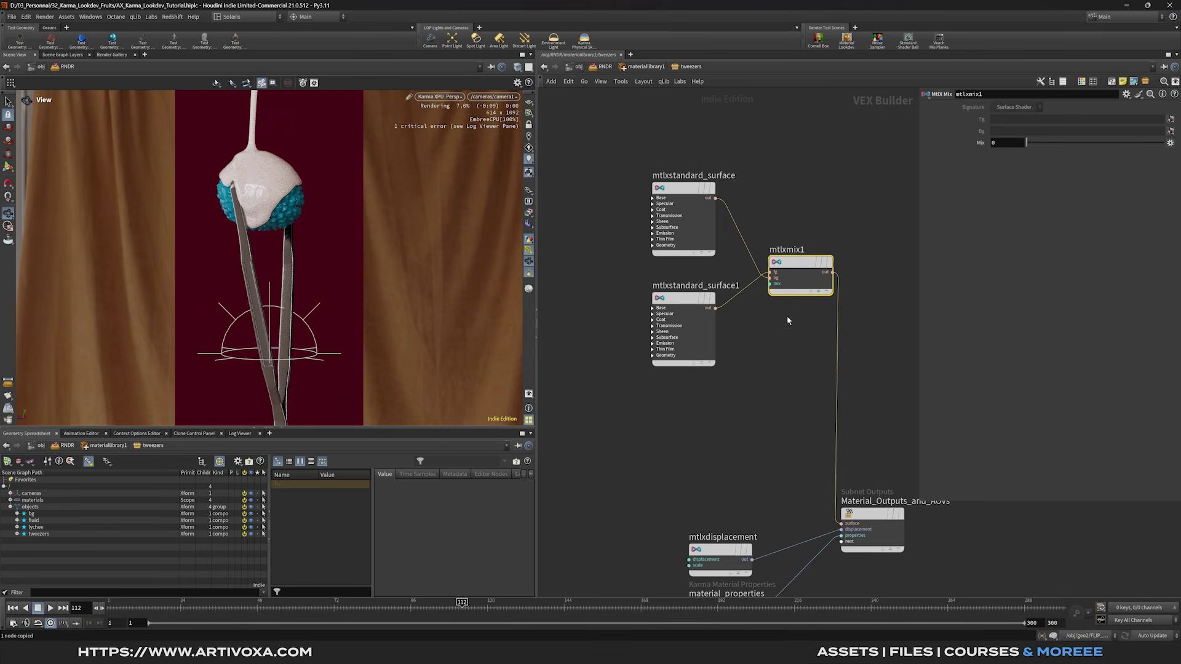
key(Tab)
Step: Add a Float MtlX Image reading op:/obj/geo2/copnet1/OUT_MASK
text(image)
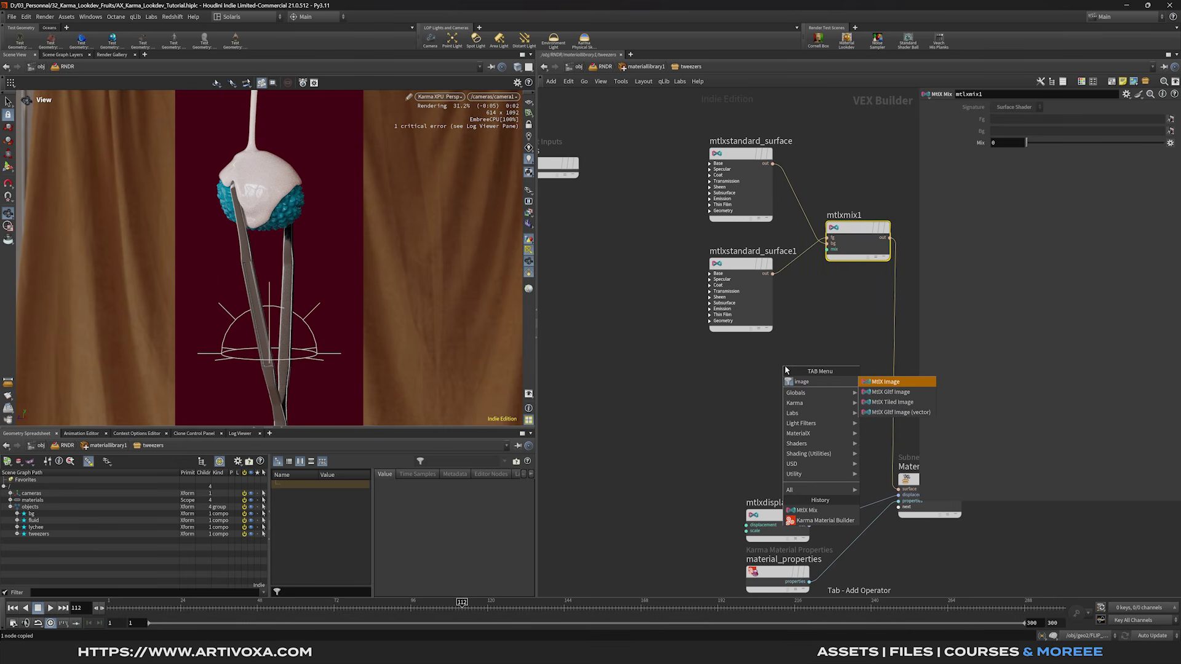
key(Return)
click(749, 378)
click(1042, 119)
text(op:)
key(ctrl+v)
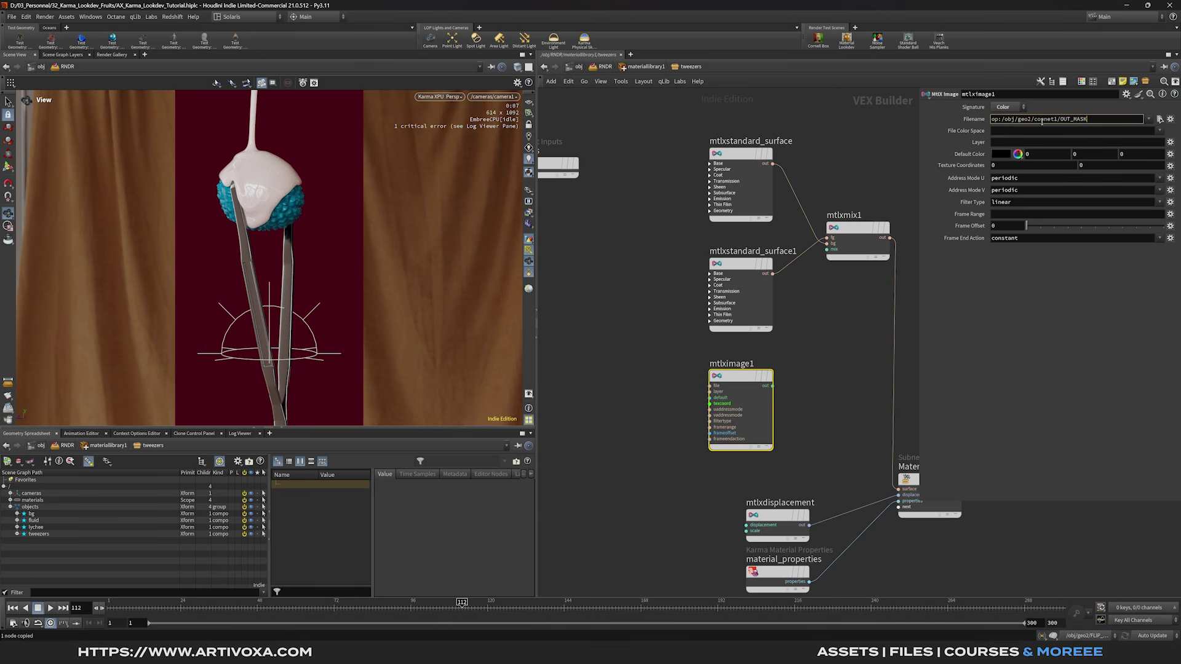
key(Return)
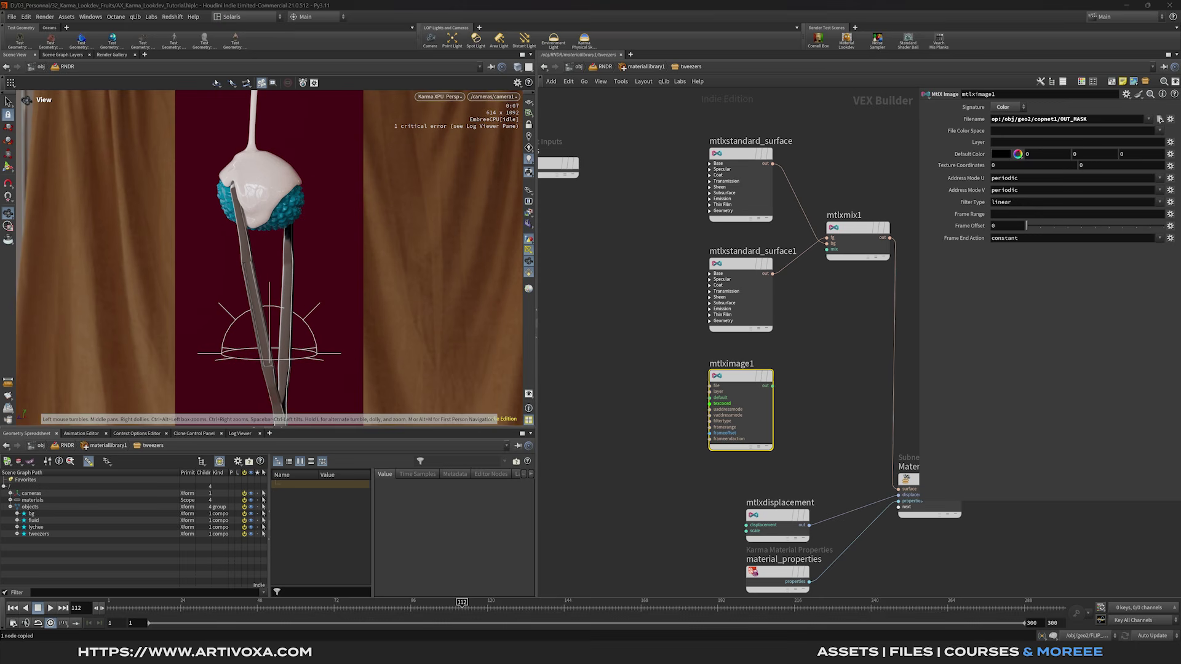
click(1004, 107)
click(1004, 128)
Step: Wire the mask image into mtlxmix1's mix input
middle_drag(799, 387, 779, 388)
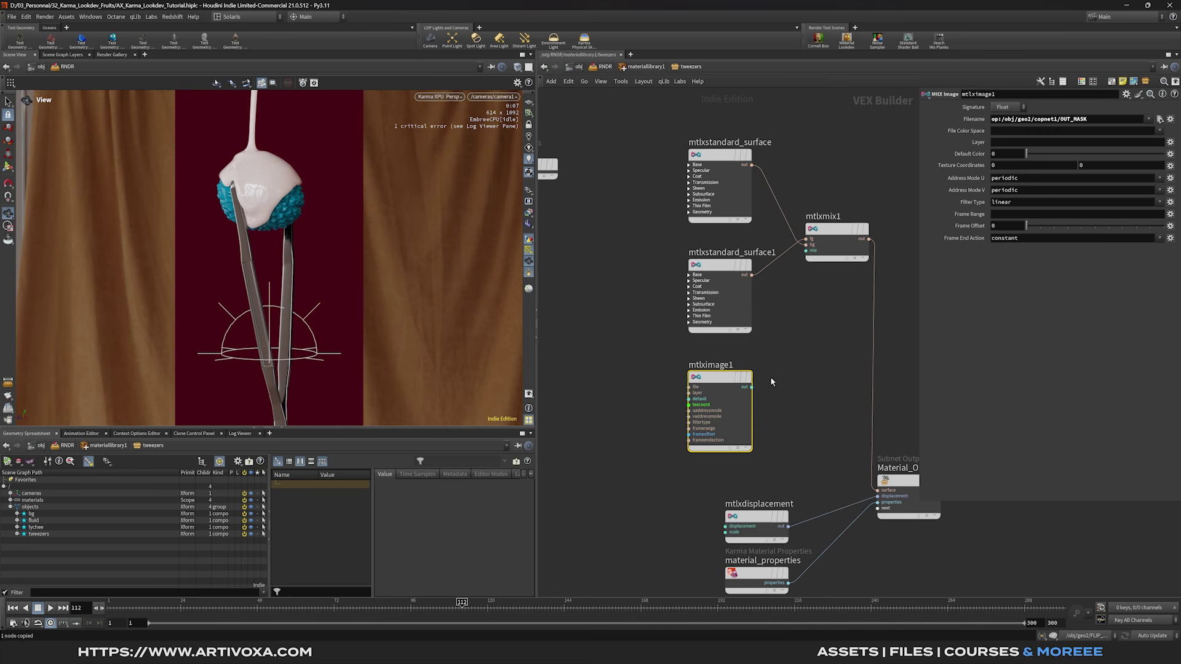
drag(752, 387, 814, 277)
click(812, 251)
Step: Give mtlxstandard_surface1 a black base colour and specular roughness of 1
click(712, 289)
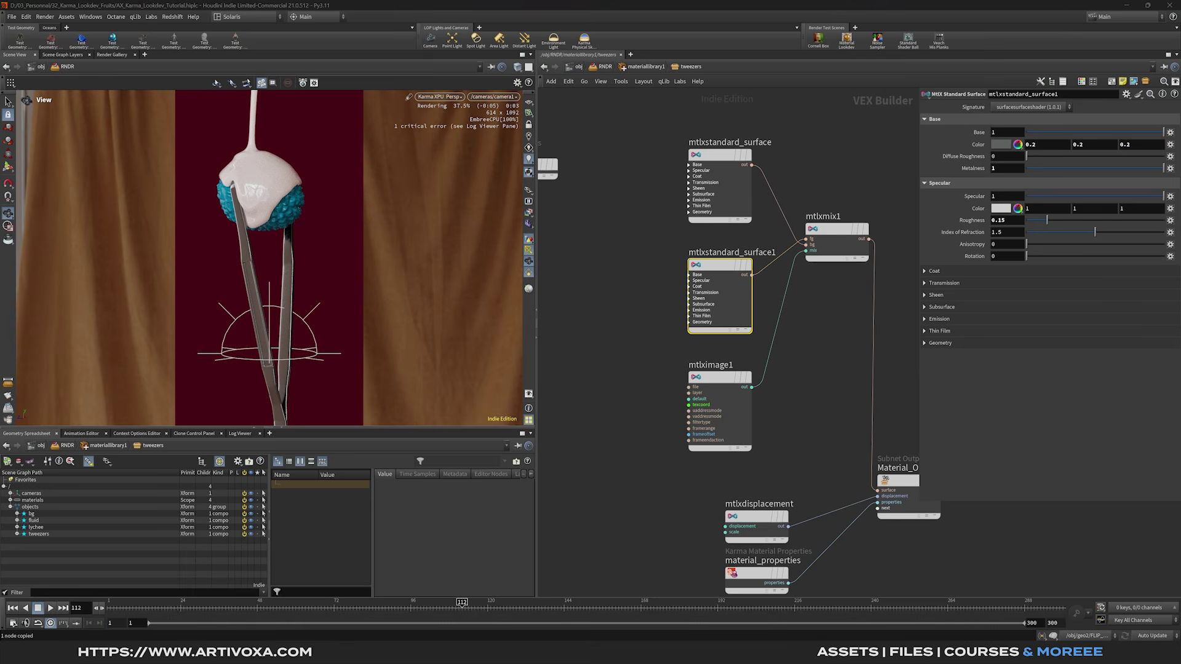
click(1000, 145)
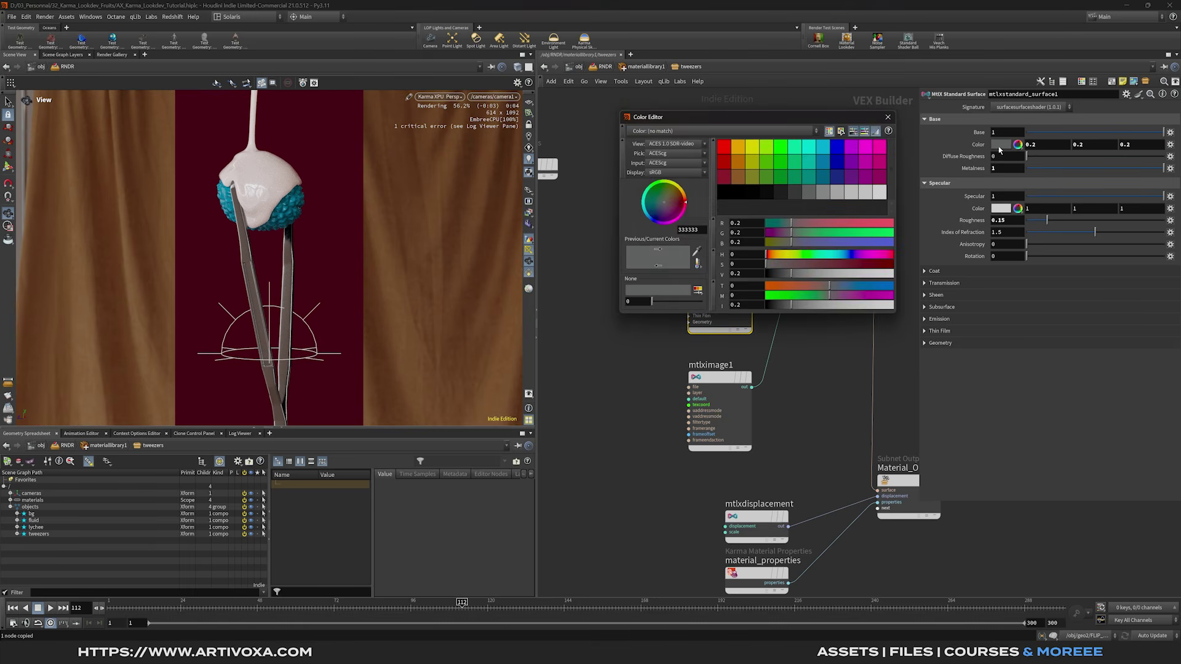
click(740, 193)
click(888, 118)
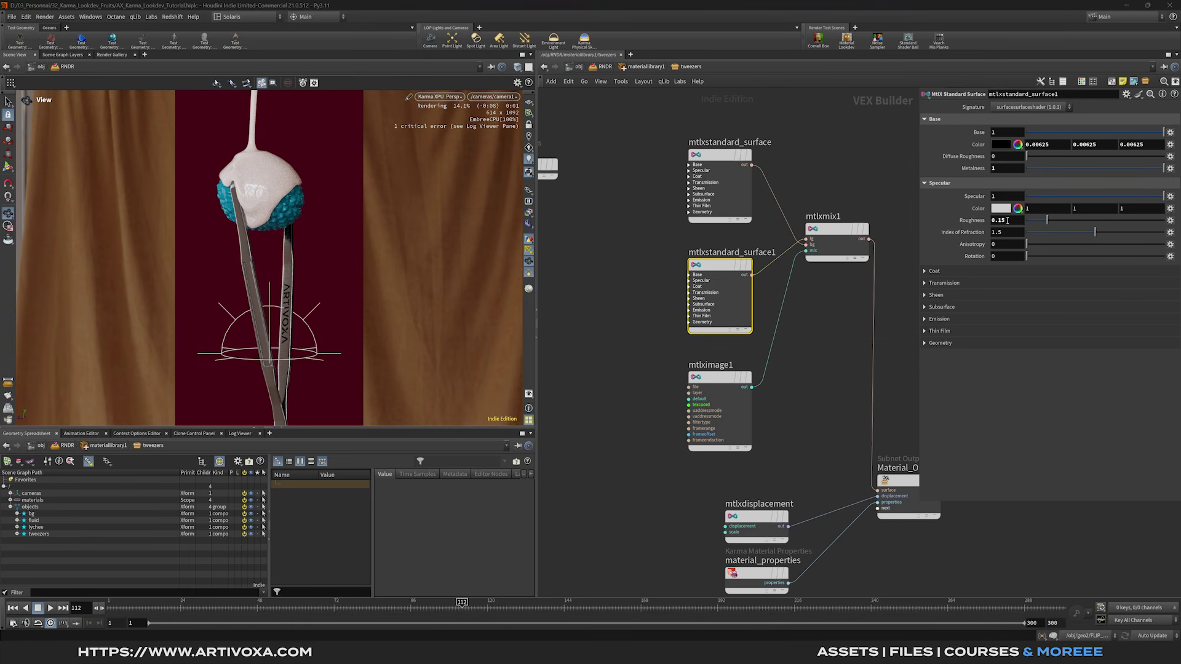
click(1008, 220)
text(1)
key(Return)
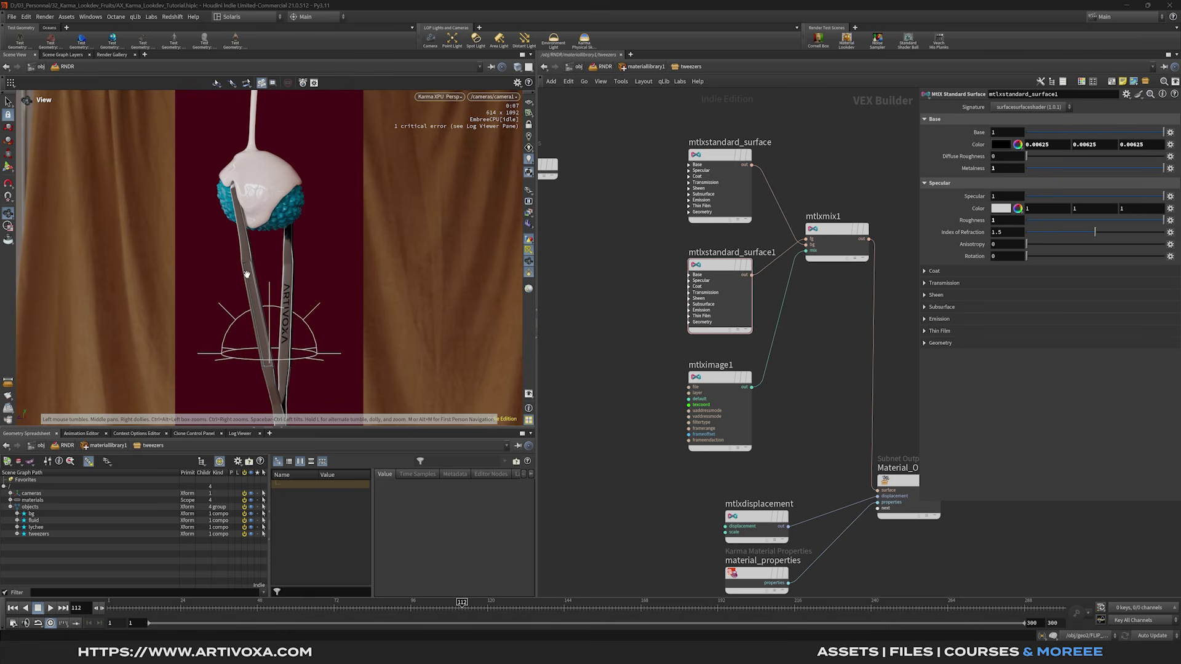
middle_drag(640, 259, 640, 118)
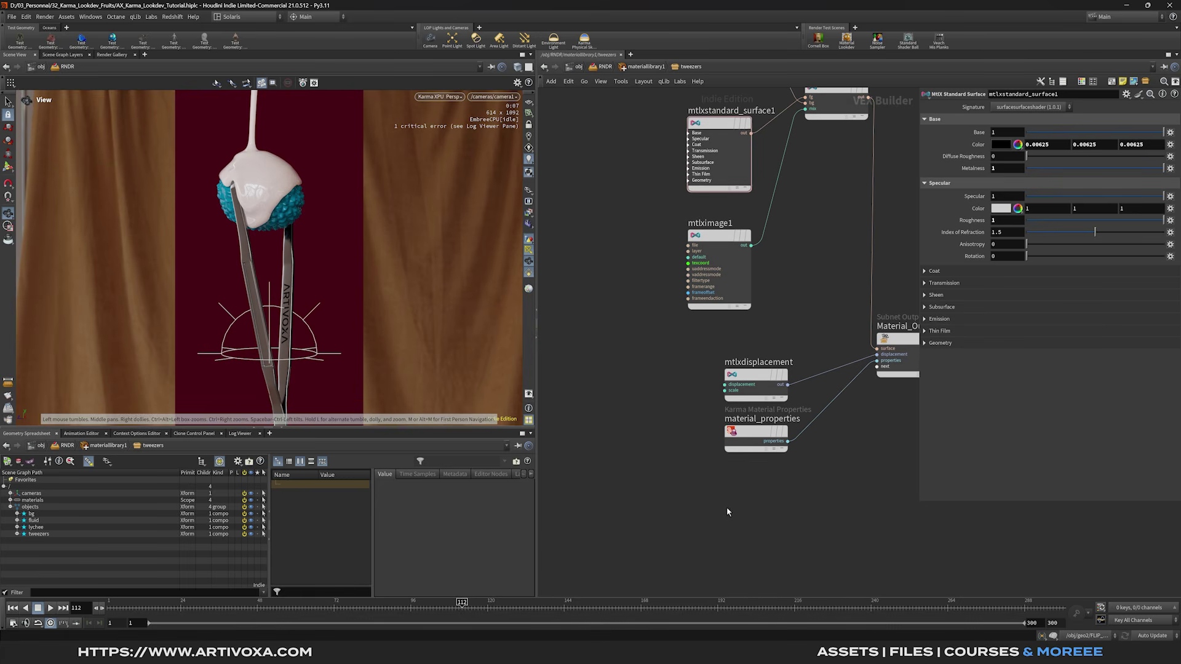
Step: Duplicate the mask image as mtlximage2 reading OUT_DISPLACEMENT in Raw colour space
mouse_move(714, 243)
alt+drag(717, 240, 575, 371)
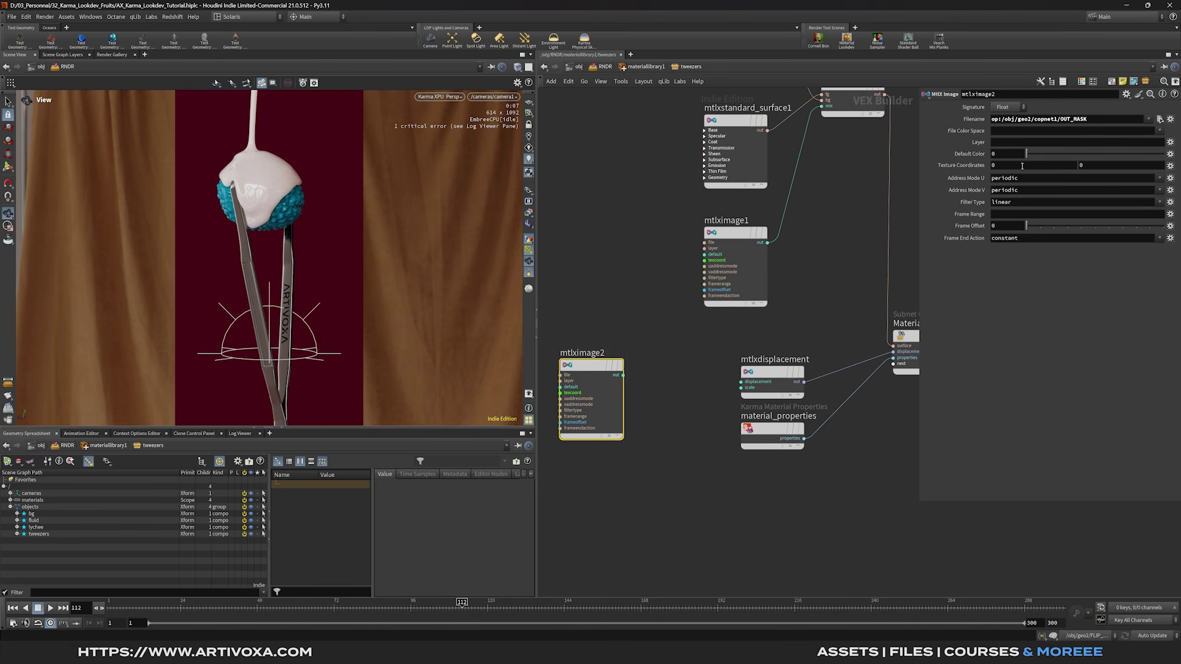
click(1100, 121)
key(BackSpace)
key(BackSpace)
key(BackSpace)
key(BackSpace)
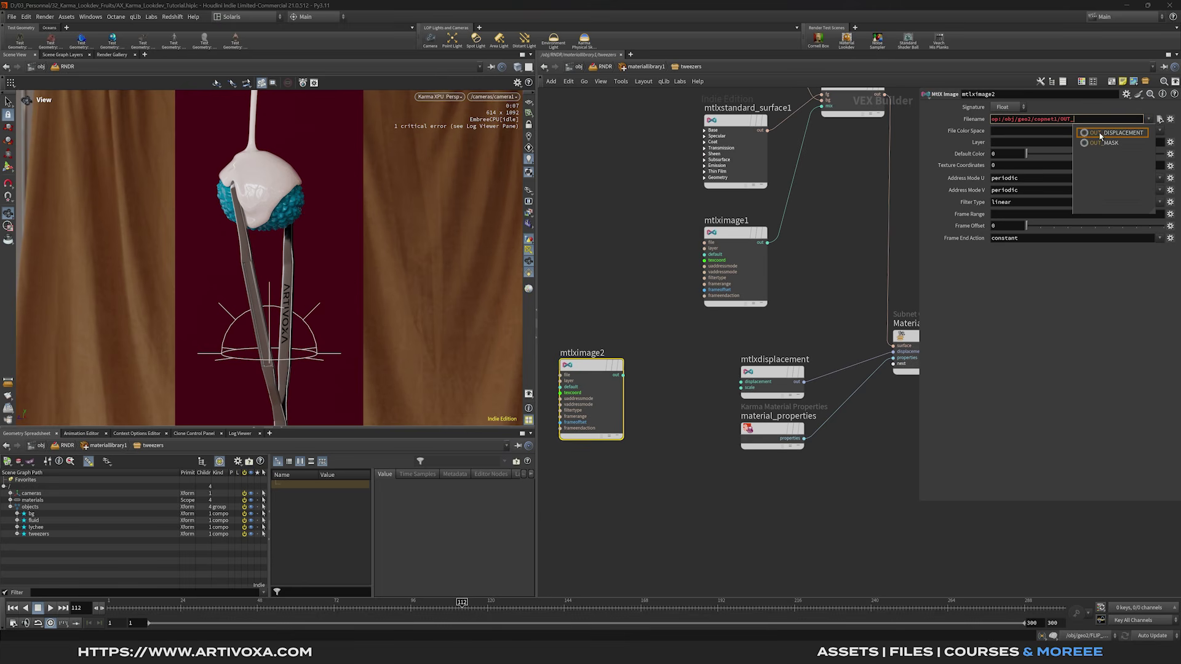
click(1100, 133)
click(1016, 131)
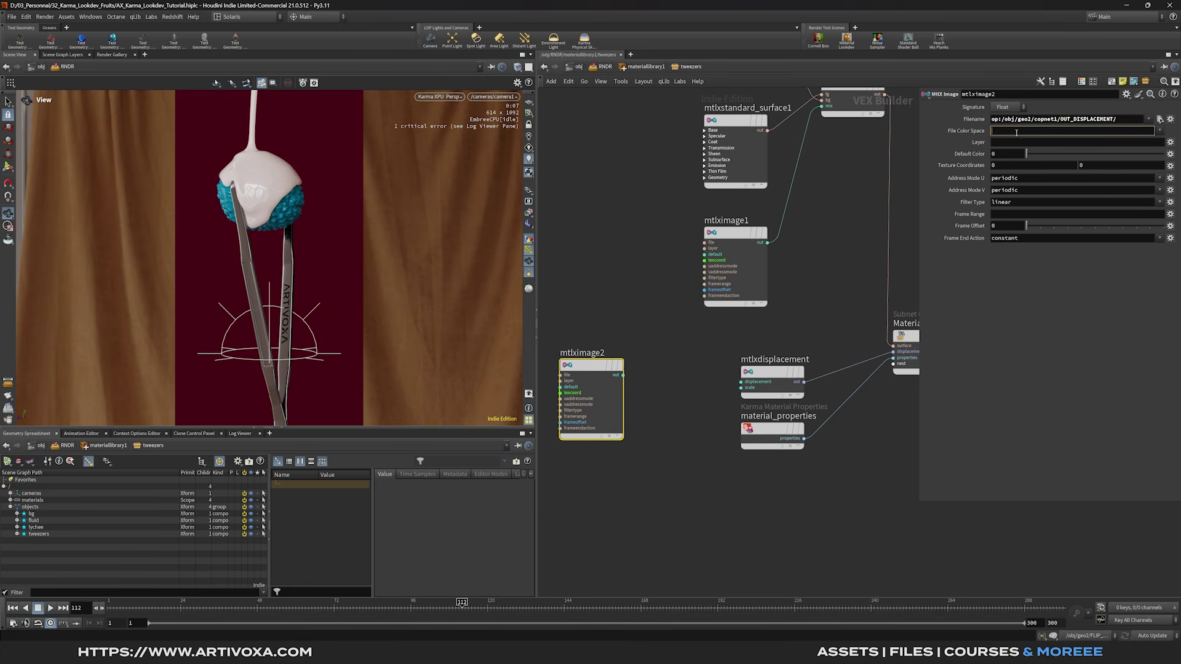
key(Return)
Step: Wire mtlximage2 into mtlxdisplacement and set the displacement scale to 0.02
drag(623, 375, 734, 375)
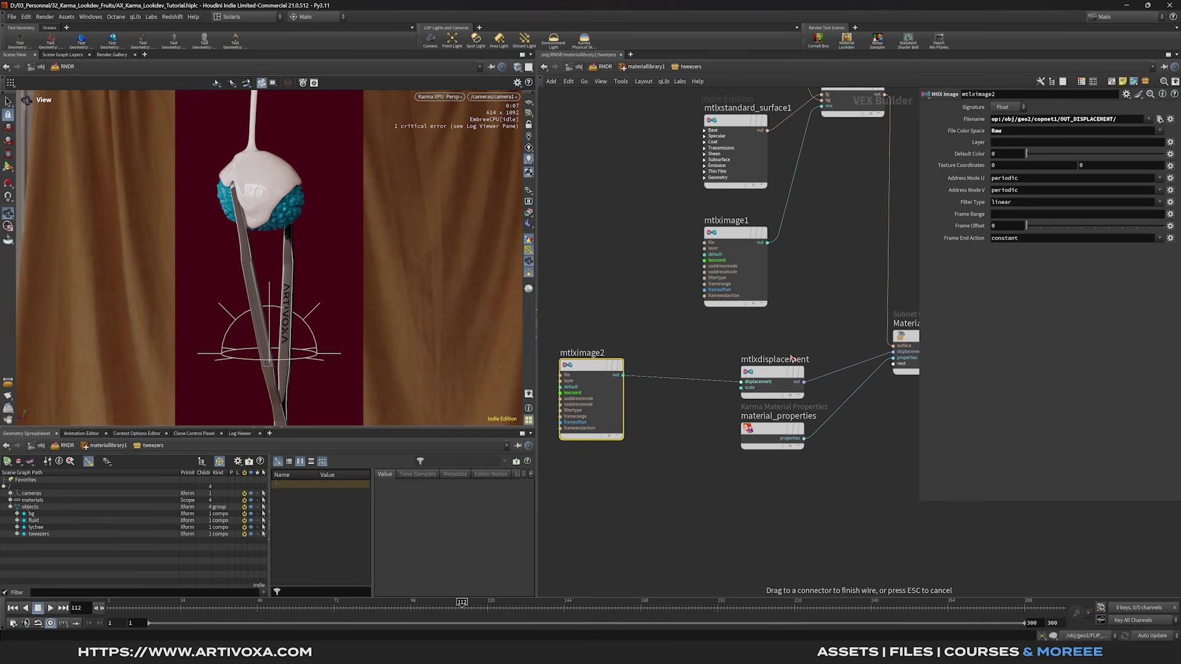
drag(583, 371, 593, 374)
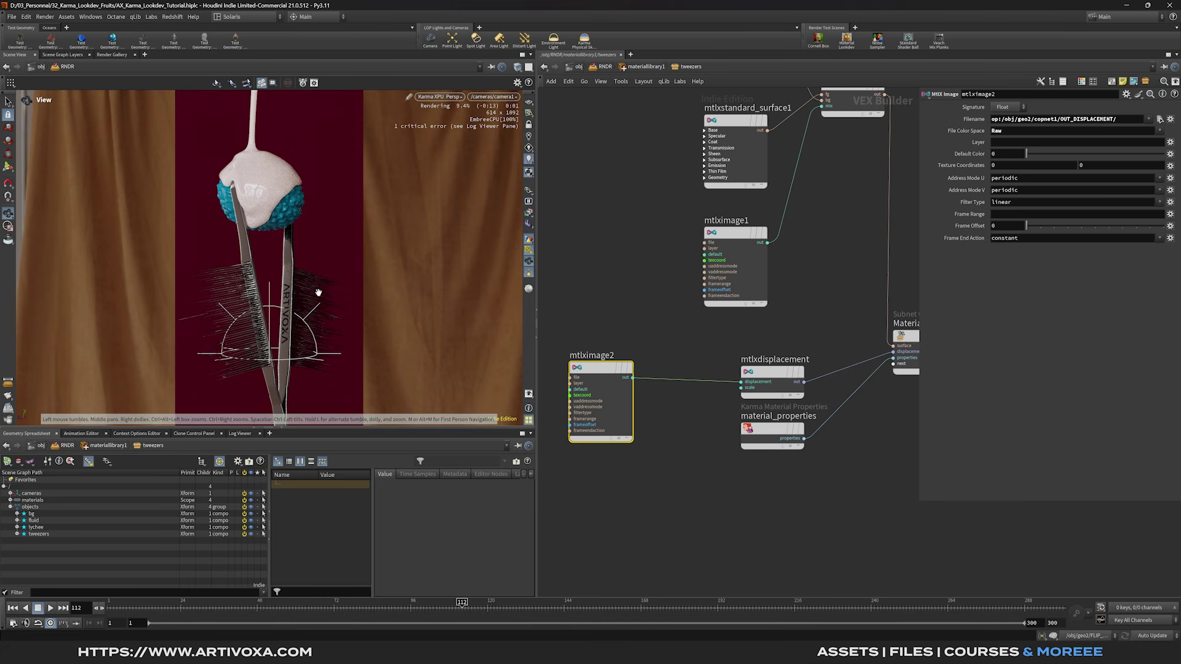
click(774, 373)
click(1007, 131)
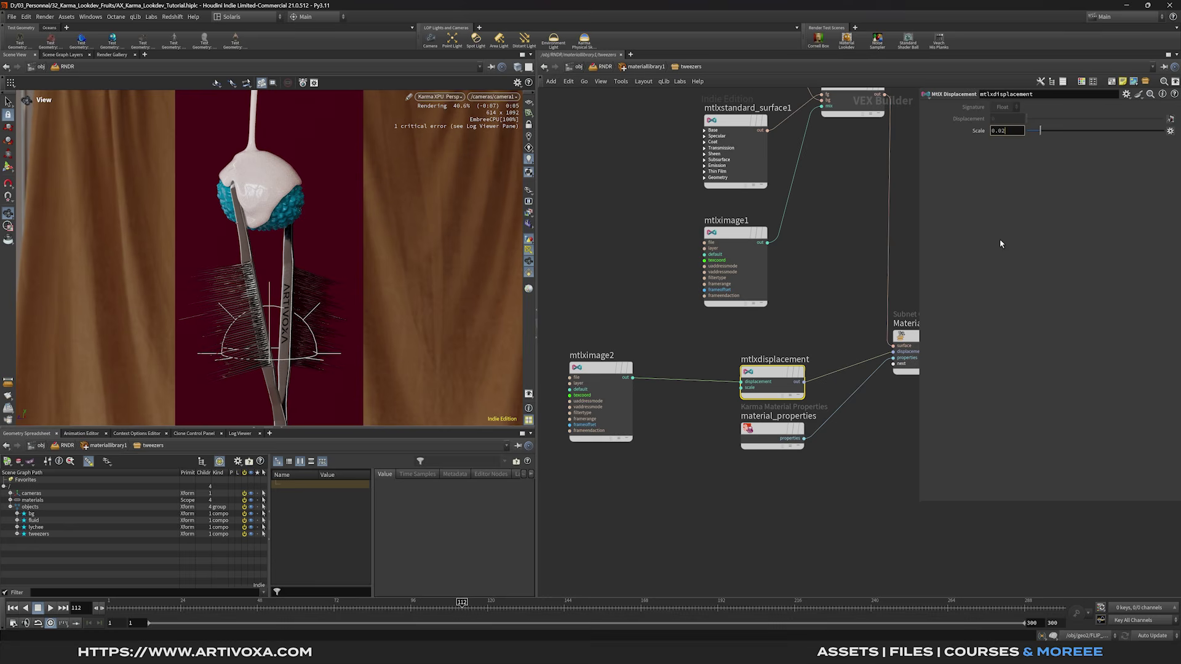
key(Return)
Step: Frame the network and add a third MtlX Image node, mtlximage3
key(h)
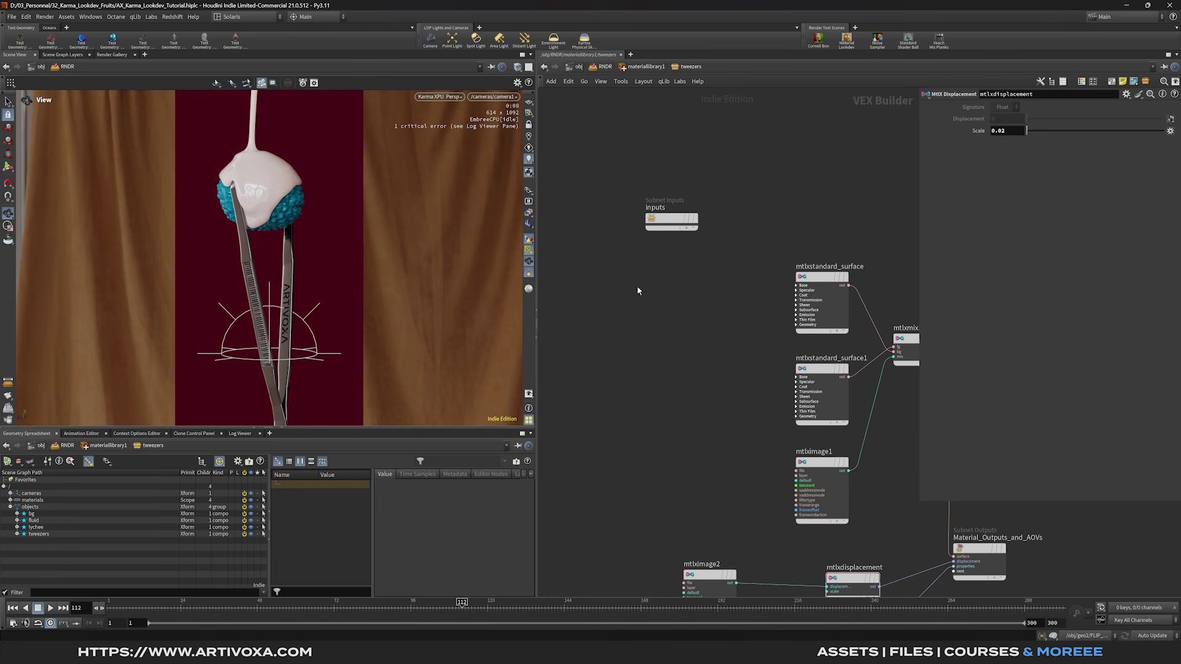
key(Tab)
key(Escape)
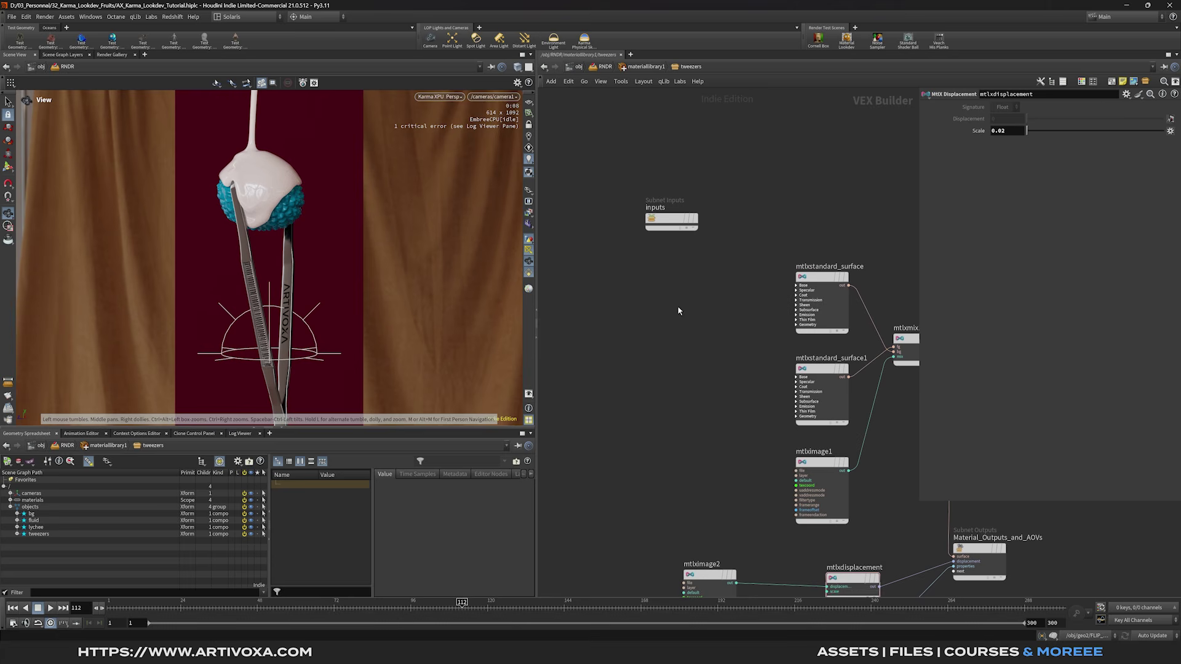
key(Tab)
text(image)
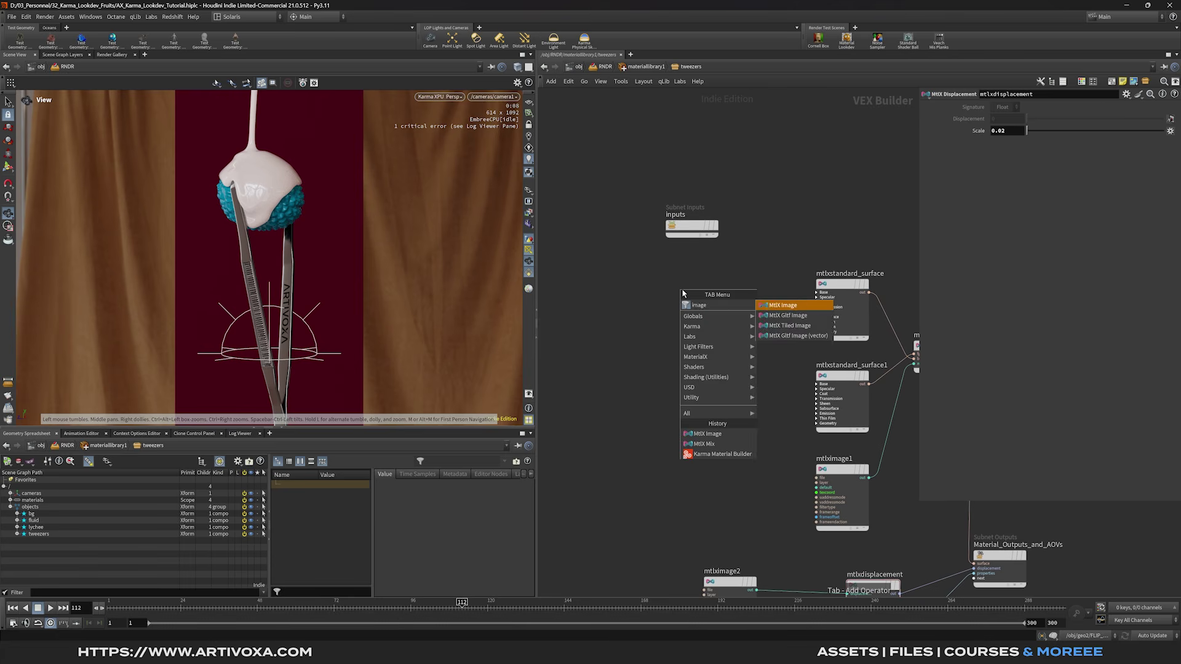
key(Return)
click(682, 291)
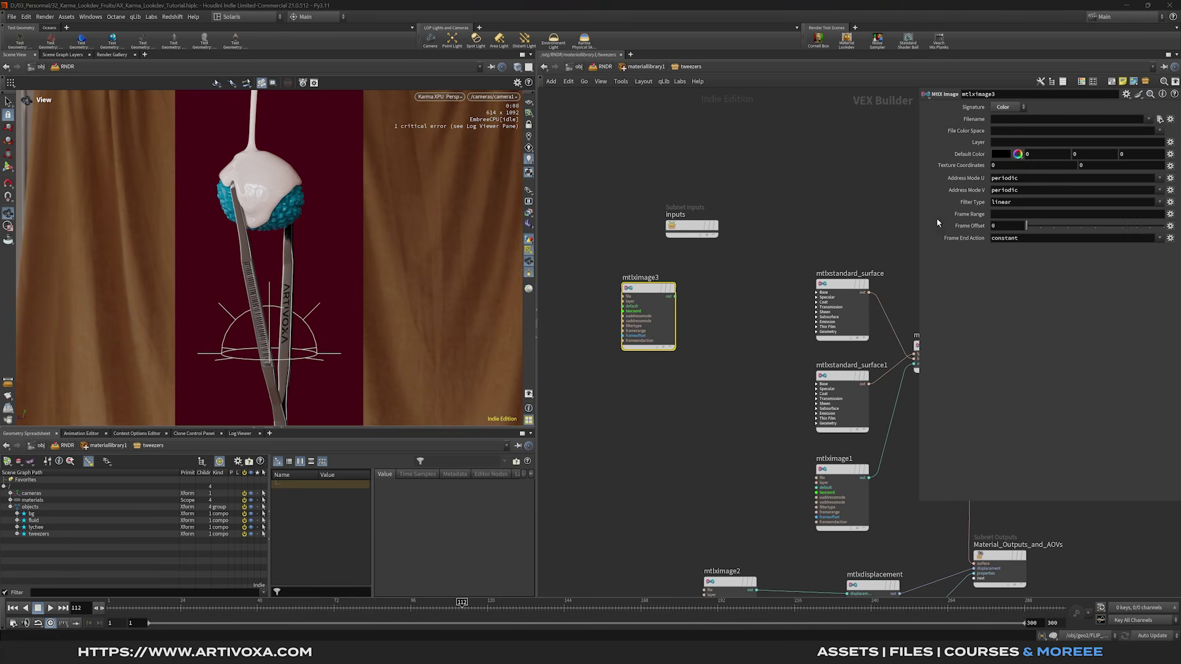
Step: Load the brushed metal normal texture into mtlximage3 with Raw colour space
click(1160, 119)
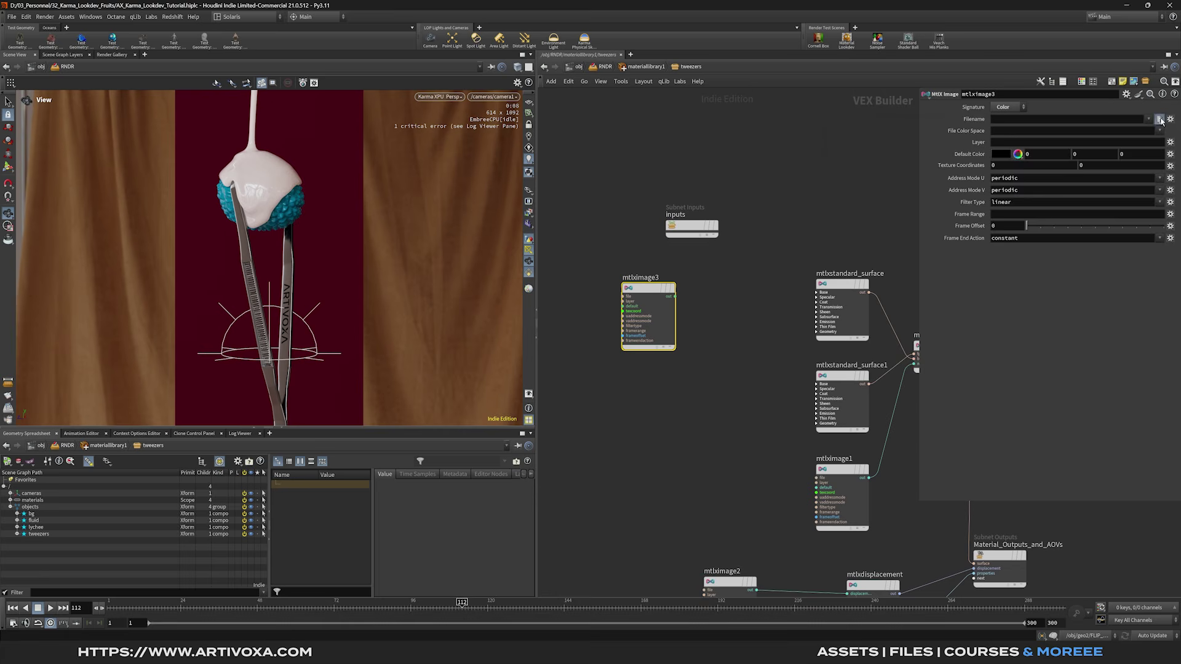
double_click(951, 210)
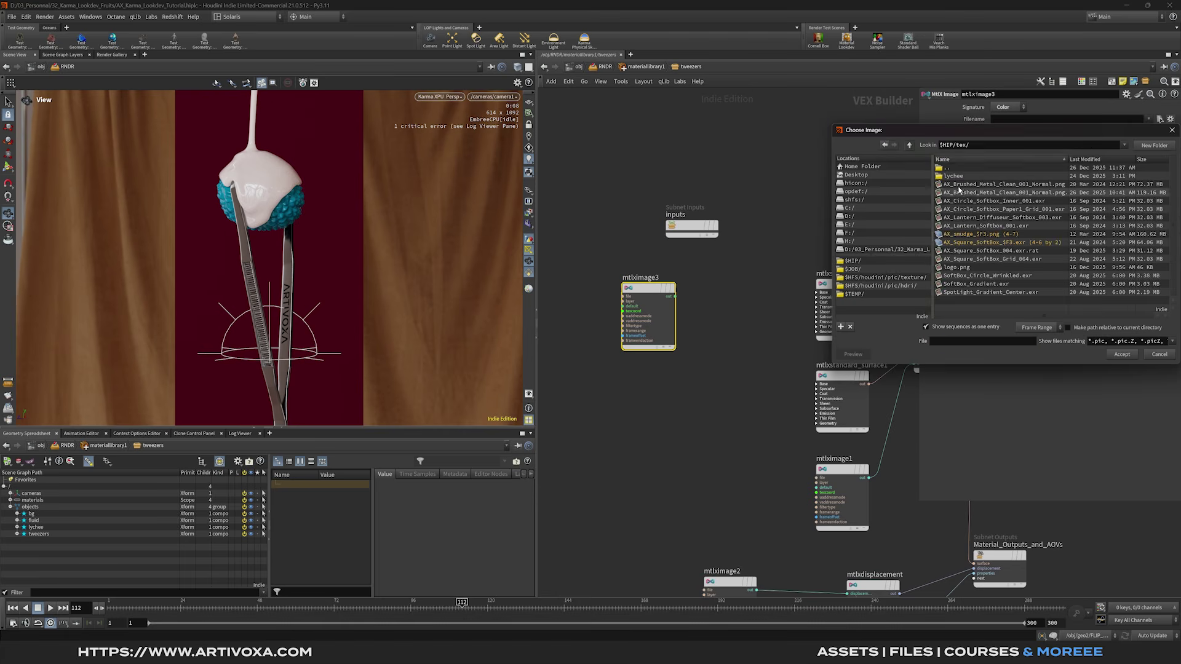
drag(962, 127, 676, 162)
click(709, 220)
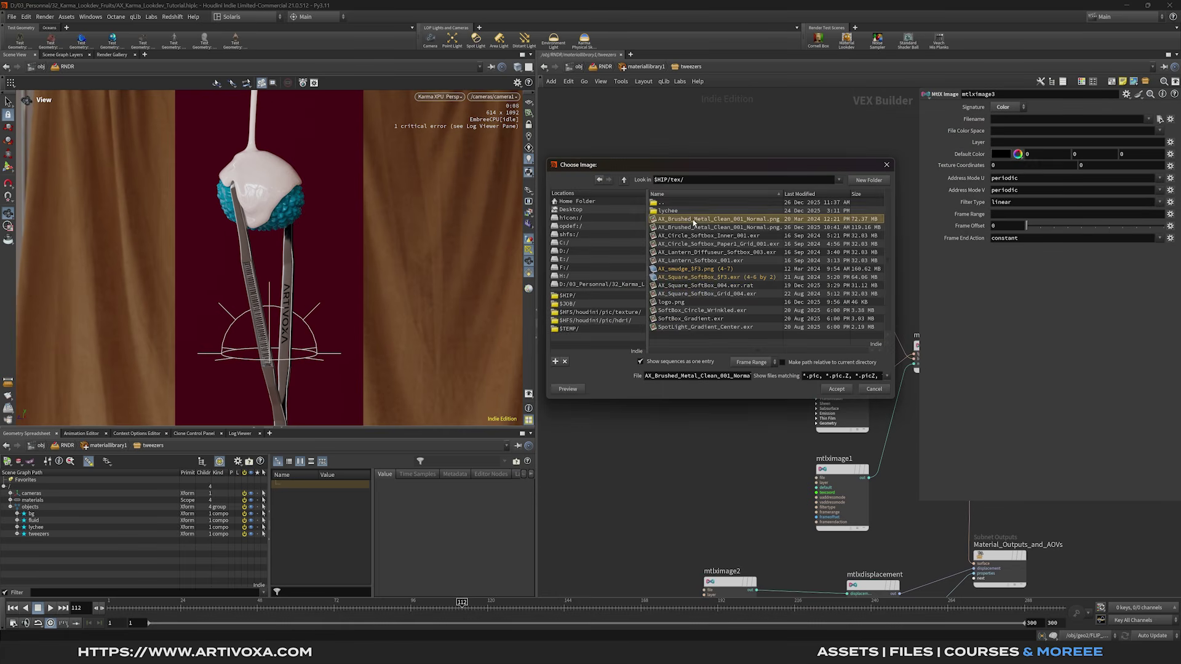
click(836, 388)
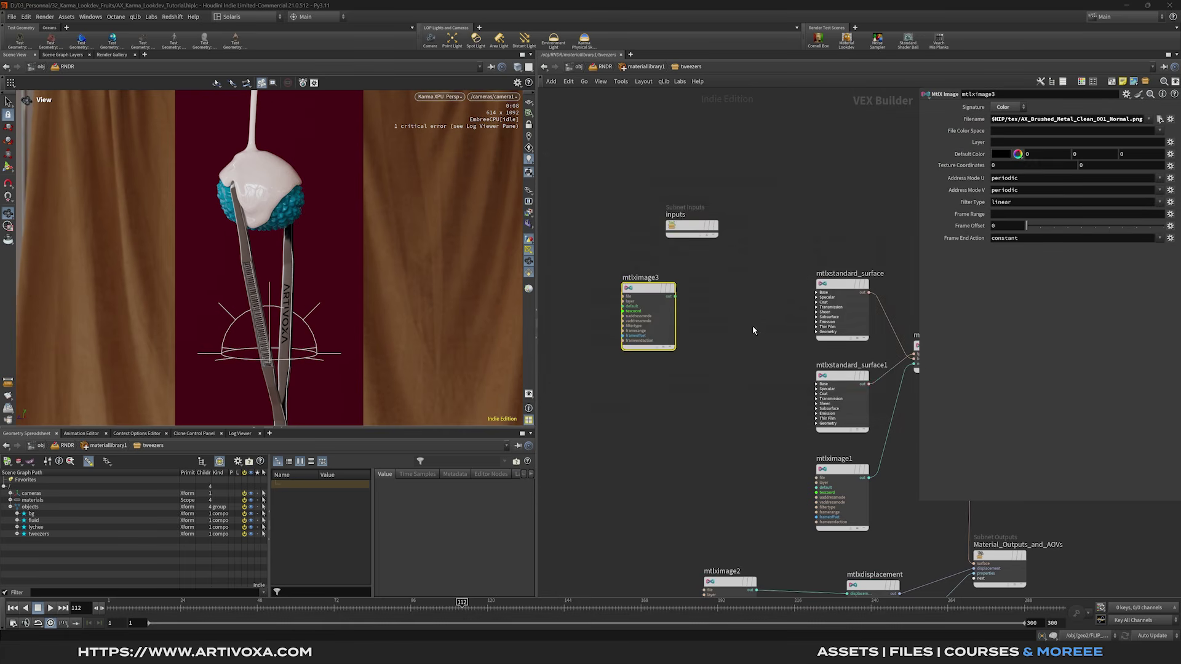
click(1018, 130)
key(Return)
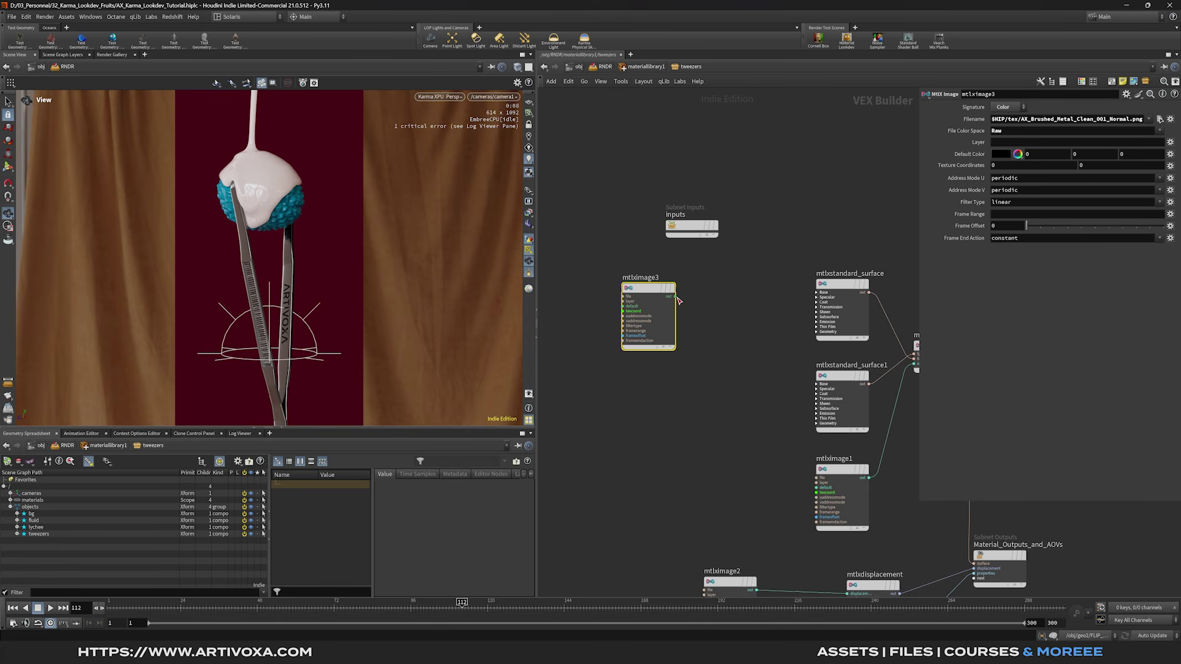
Step: Add a MtlX Normal Map after the texture, wired into the surface's normal input
click(676, 298)
key(Tab)
text(norm)
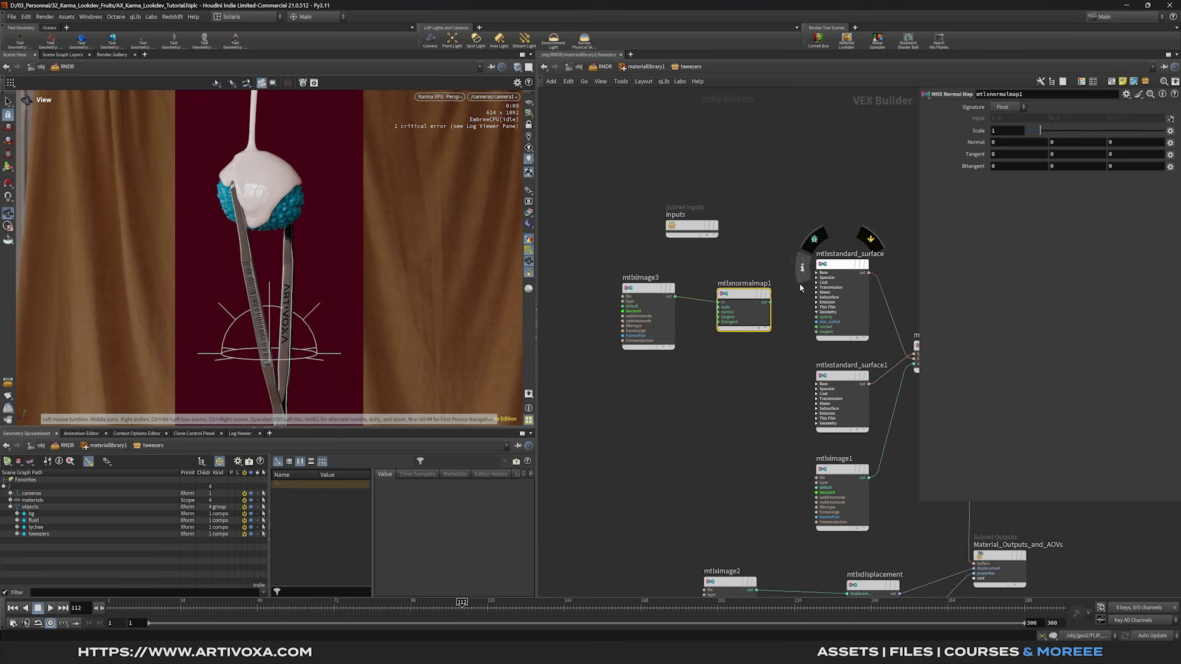
drag(761, 296, 760, 291)
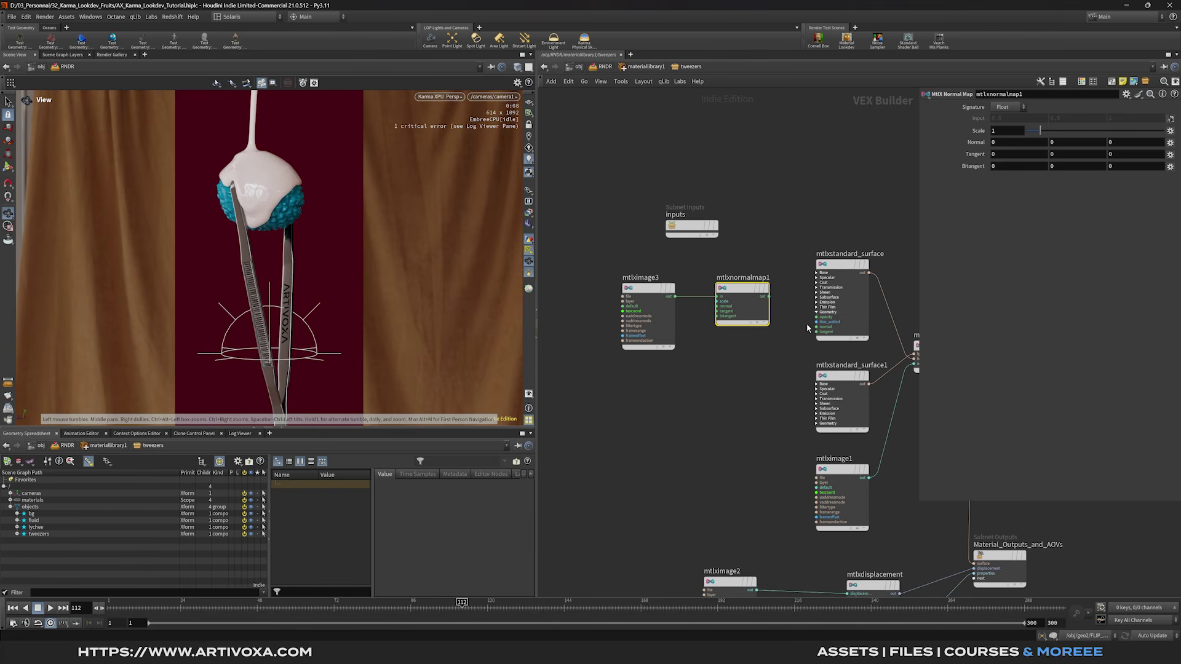
drag(769, 297, 817, 327)
middle_drag(676, 380, 697, 368)
Step: Feed a Constant of 0.5 into the normal map's scale, then go up to materiallibrary1
key(Tab)
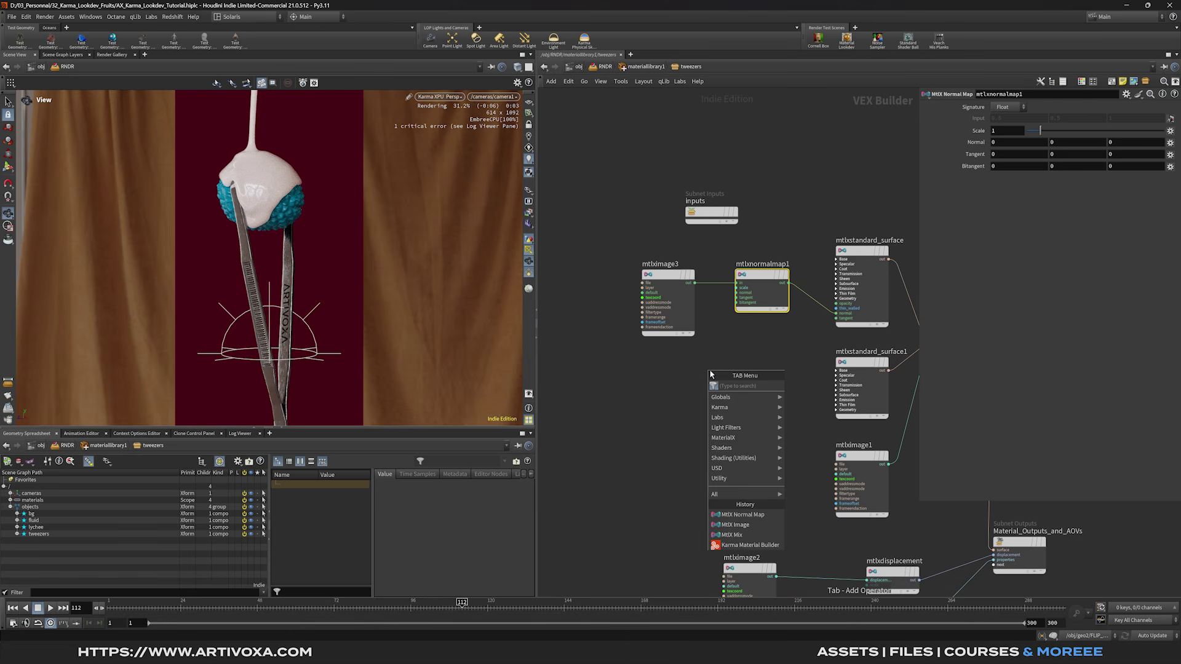
text(const)
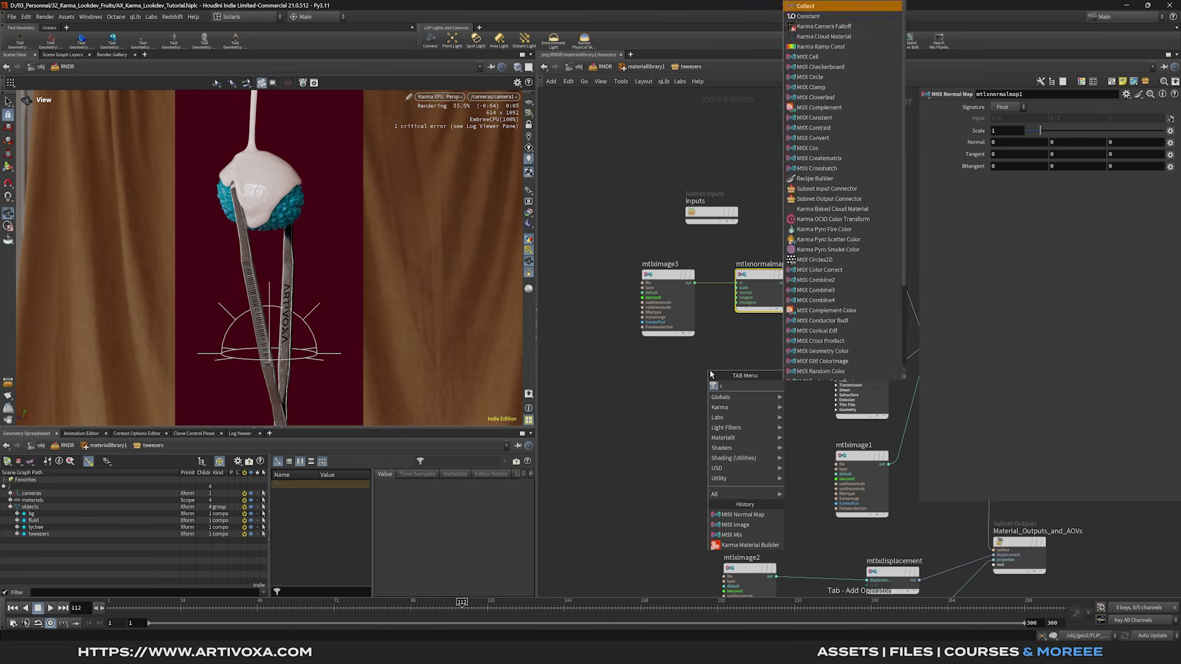
key(Return)
click(710, 371)
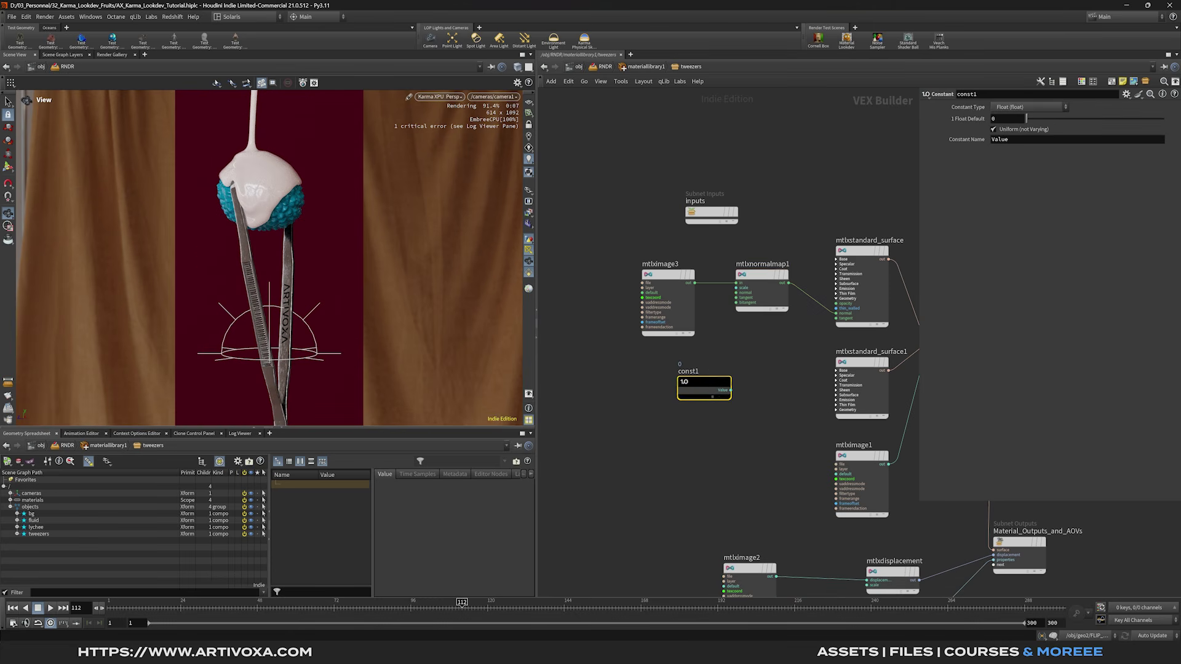
click(730, 390)
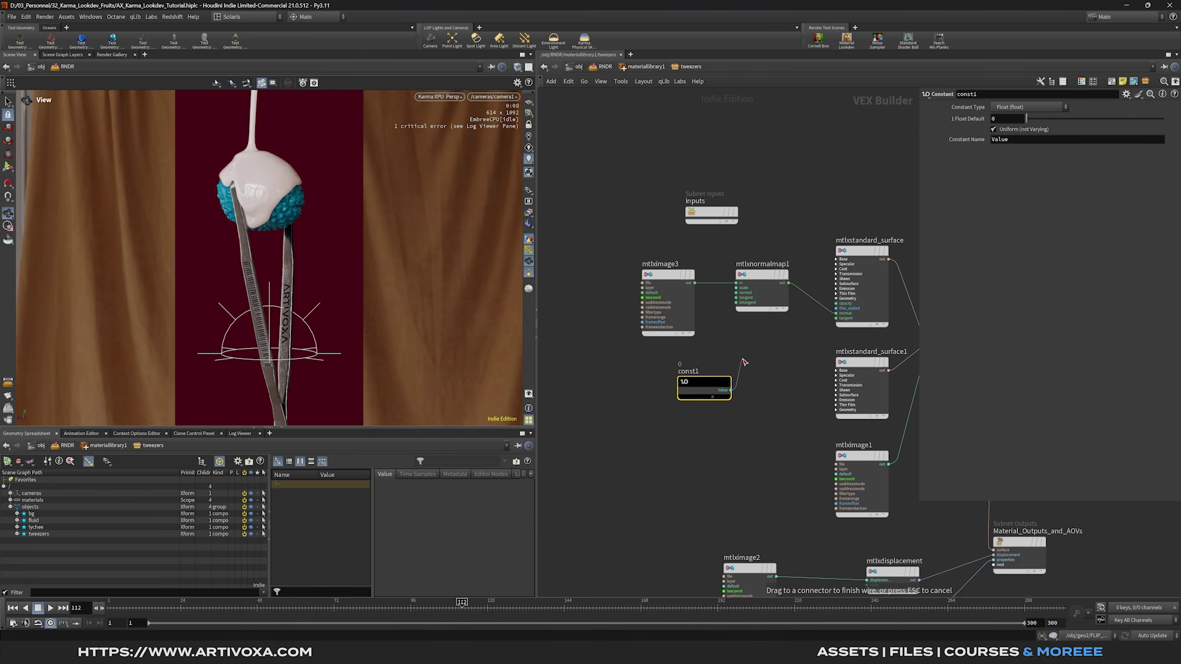
click(736, 288)
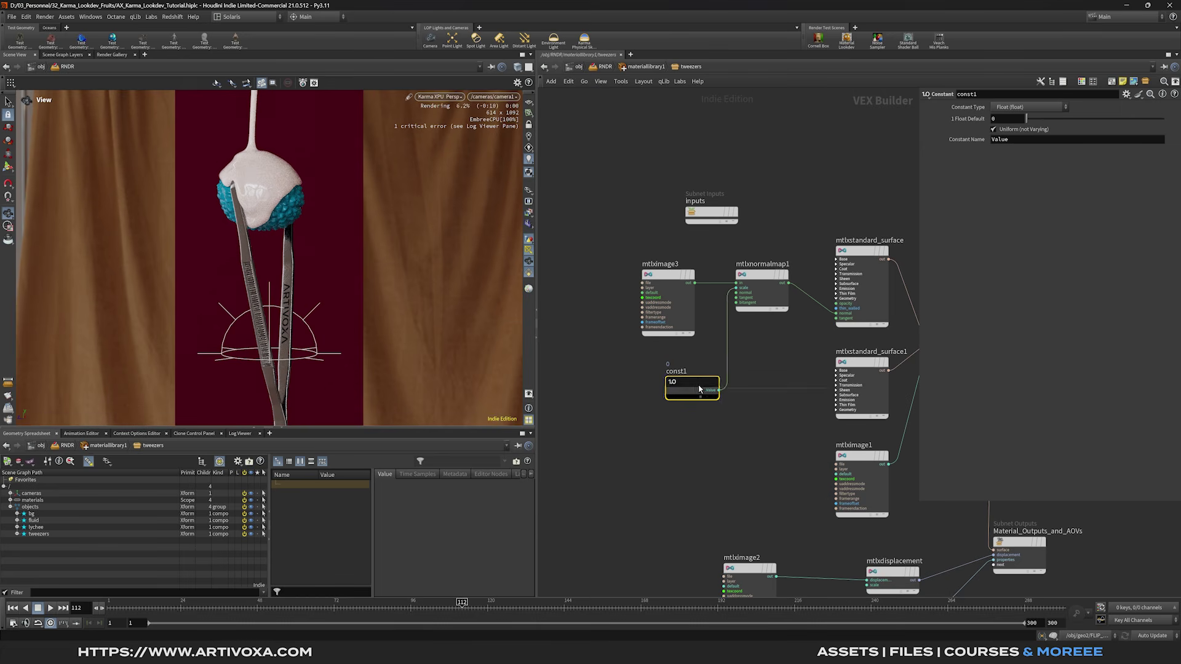
click(1004, 119)
text(0.5)
key(Return)
key(h)
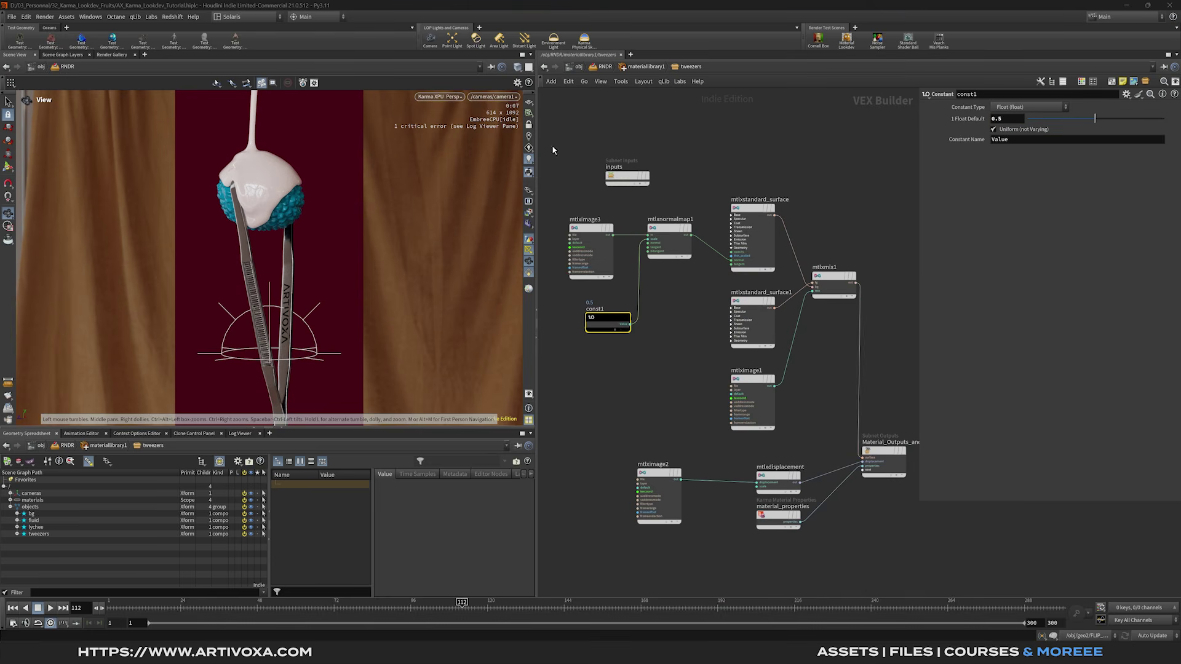
click(640, 68)
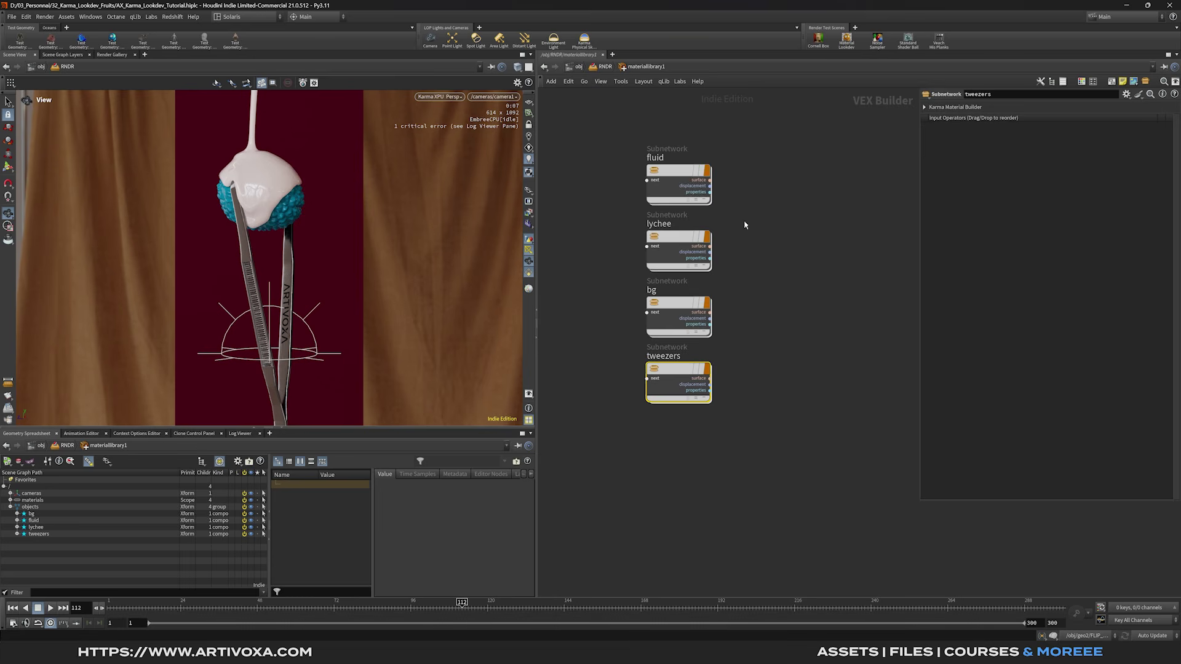
Step: Enter the lychee material and spread its nodes out to make room
double_click(692, 257)
middle_drag(692, 258, 742, 228)
drag(637, 243, 633, 169)
drag(736, 425, 864, 319)
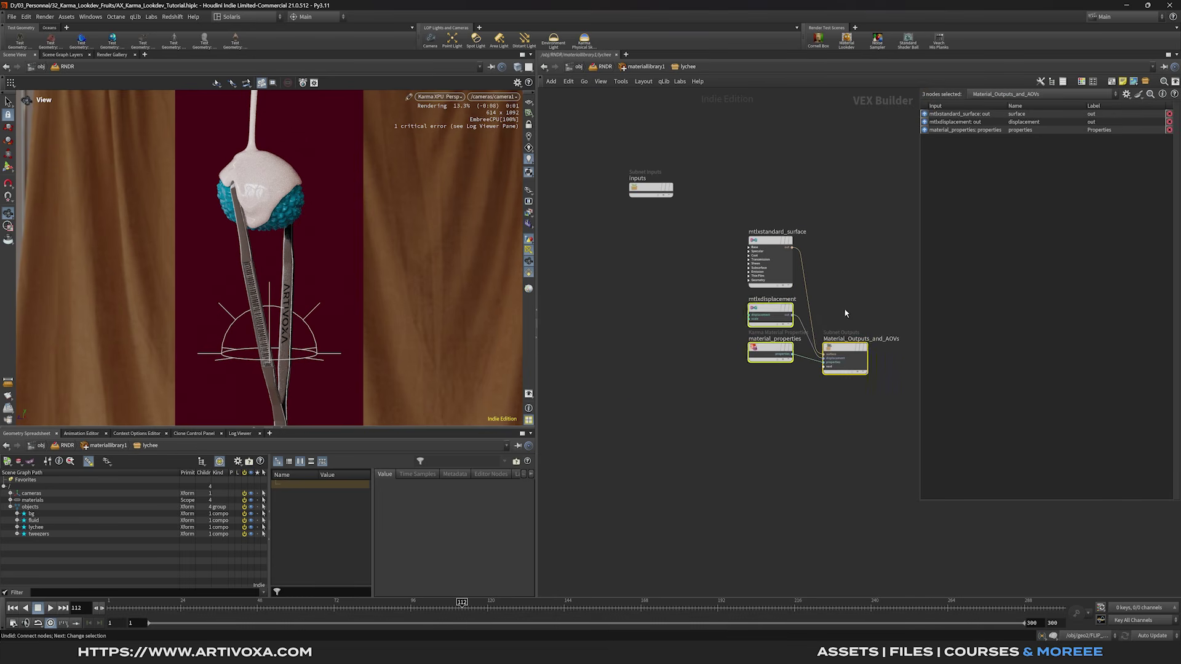
drag(783, 320, 835, 433)
click(800, 406)
drag(767, 252, 768, 227)
Step: Add an MtlX Image node loading AX_Lychee_001_Diffuse.png from the tex folder
key(Tab)
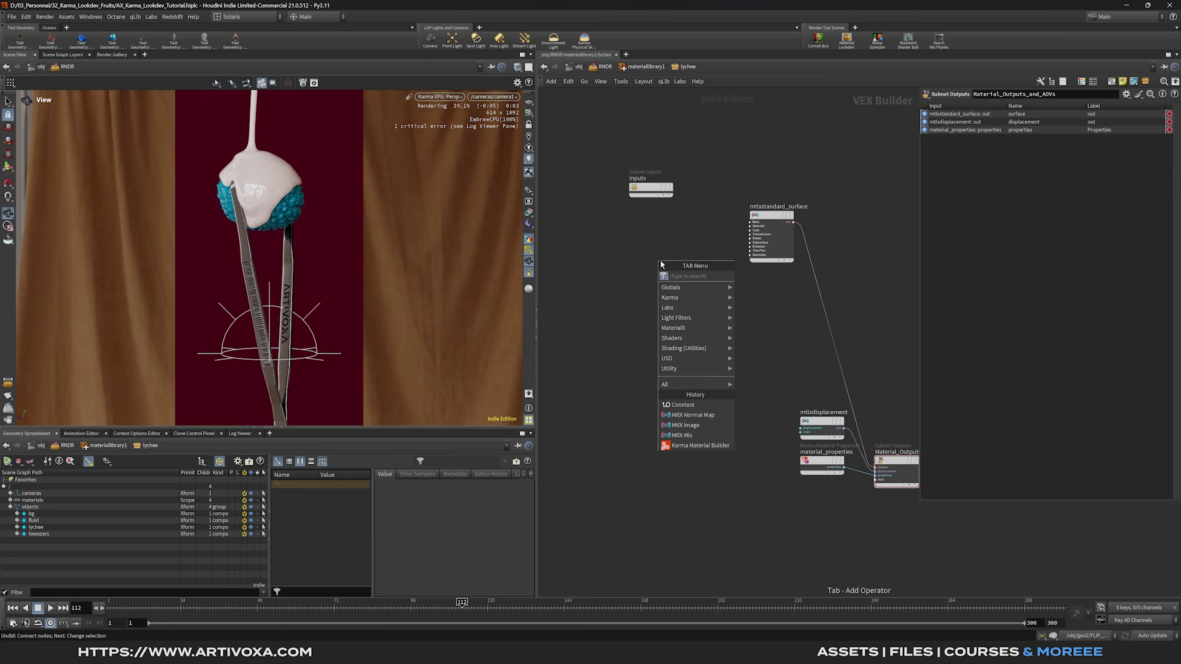
text(image)
key(Return)
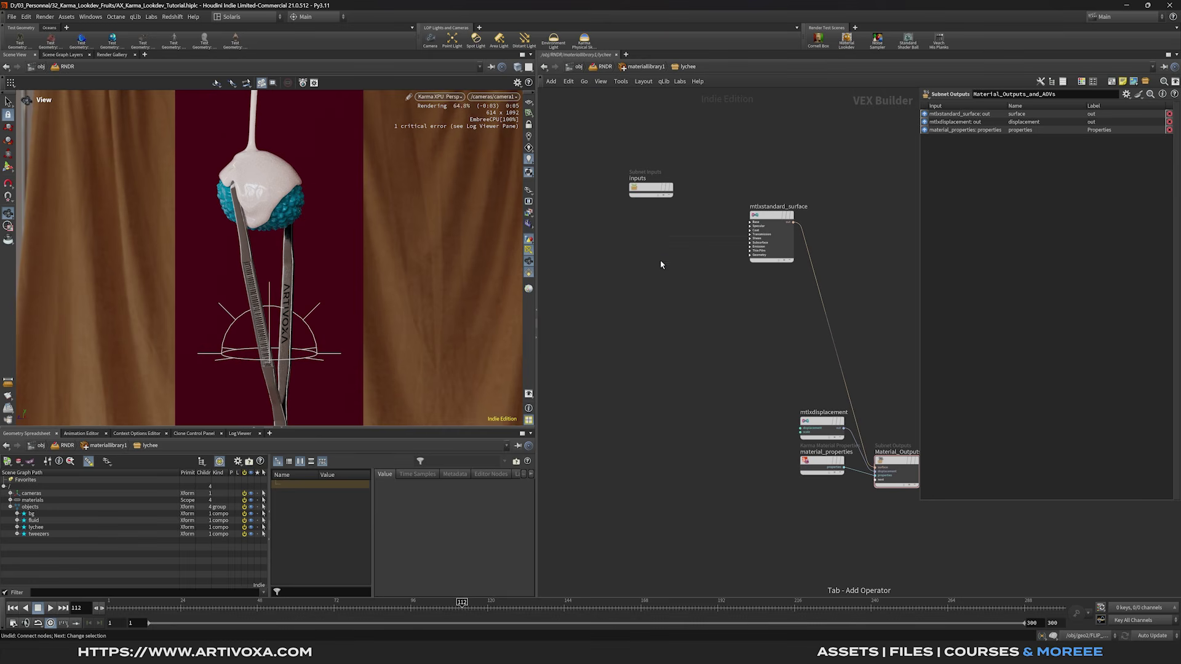
click(640, 231)
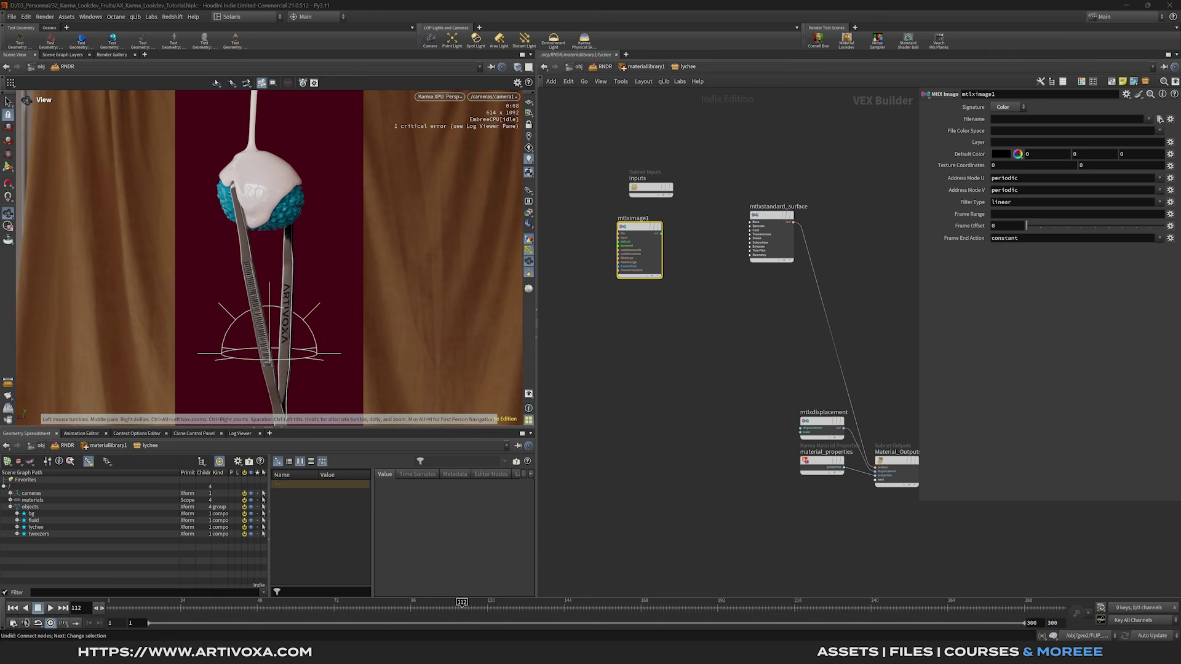
click(1160, 119)
click(580, 297)
double_click(678, 244)
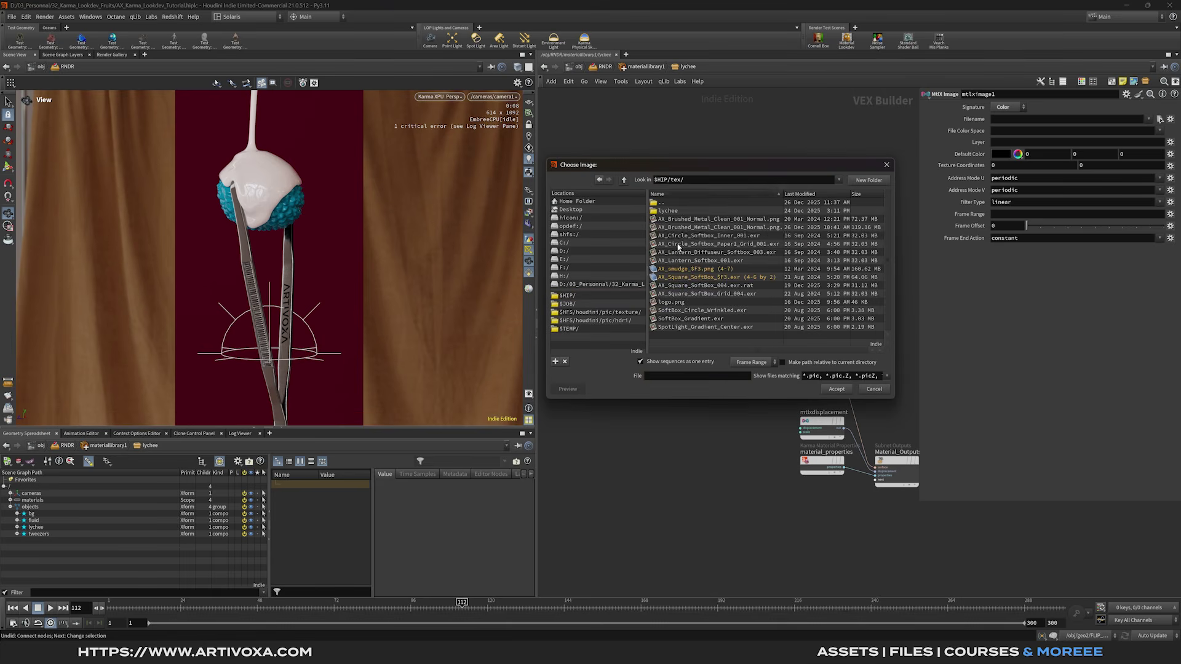
double_click(677, 211)
click(746, 220)
click(837, 389)
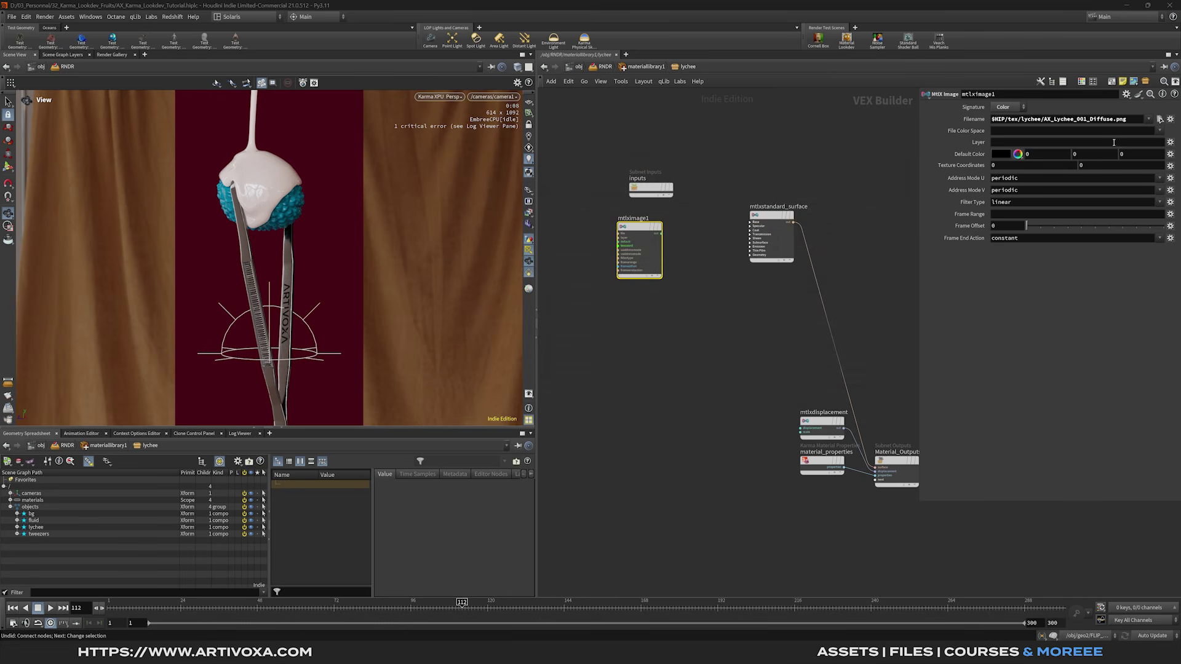
Step: Set the diffuse texture to sRGB - Texture and wire it into base colour
click(1158, 132)
click(1123, 141)
scroll(734, 235, up, 2)
drag(796, 214, 800, 208)
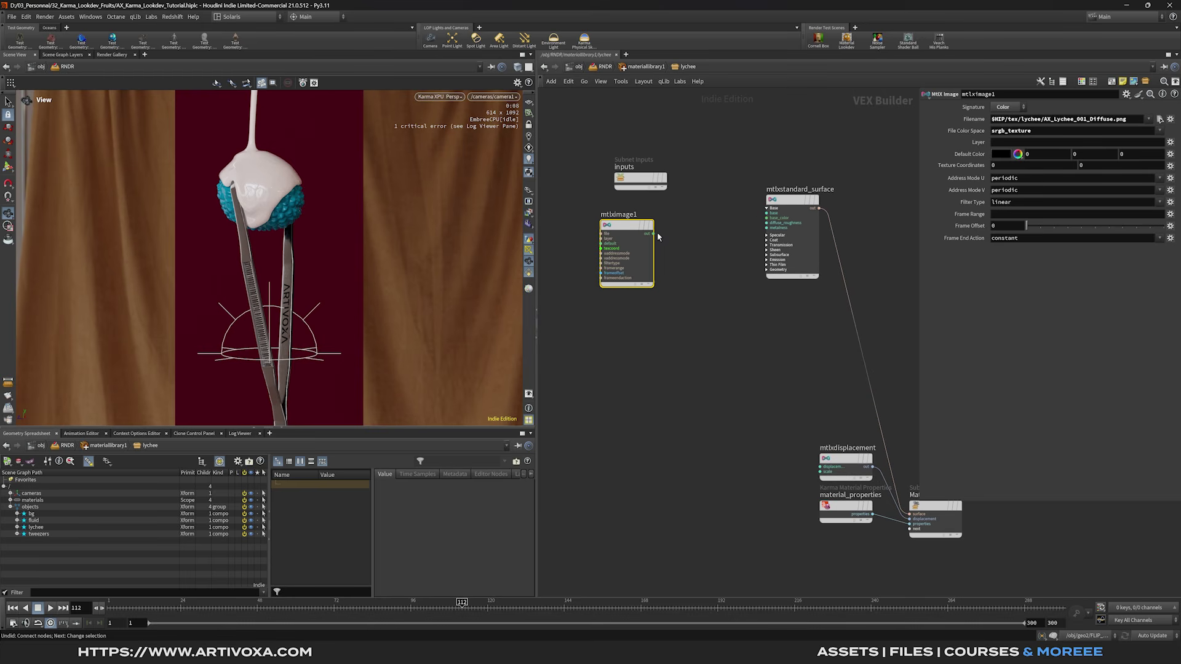
drag(654, 236, 768, 217)
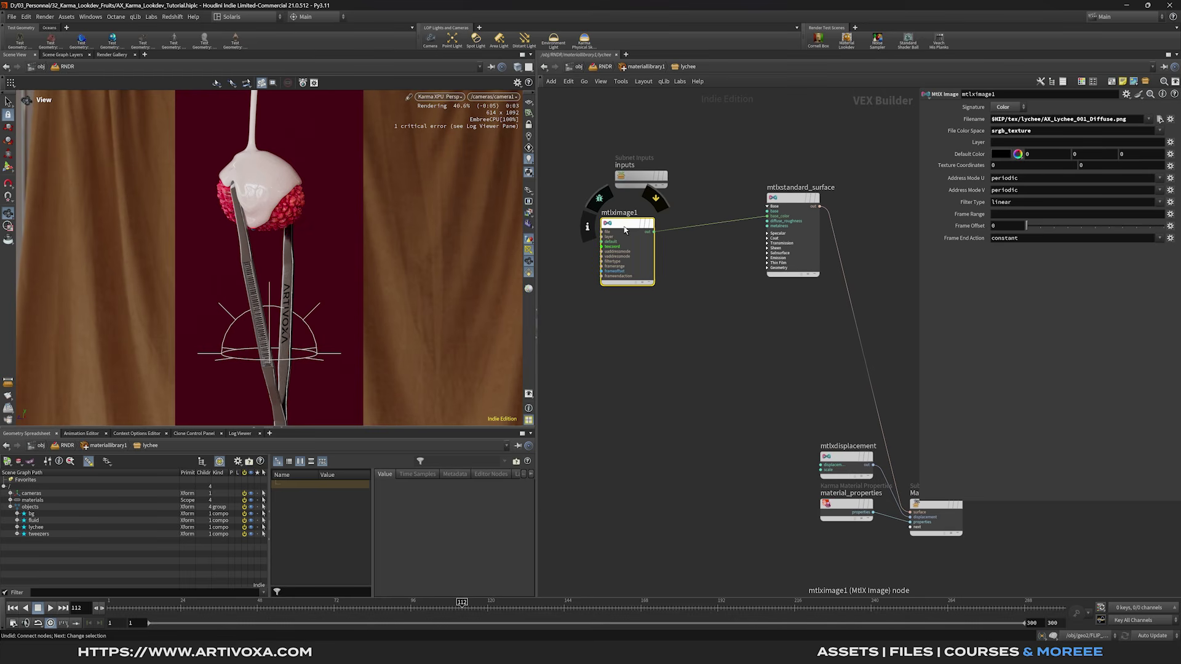
Step: Duplicate the image node to load AX_Lychee_001_Roughness.png in Raw colour space
alt+drag(623, 228, 626, 311)
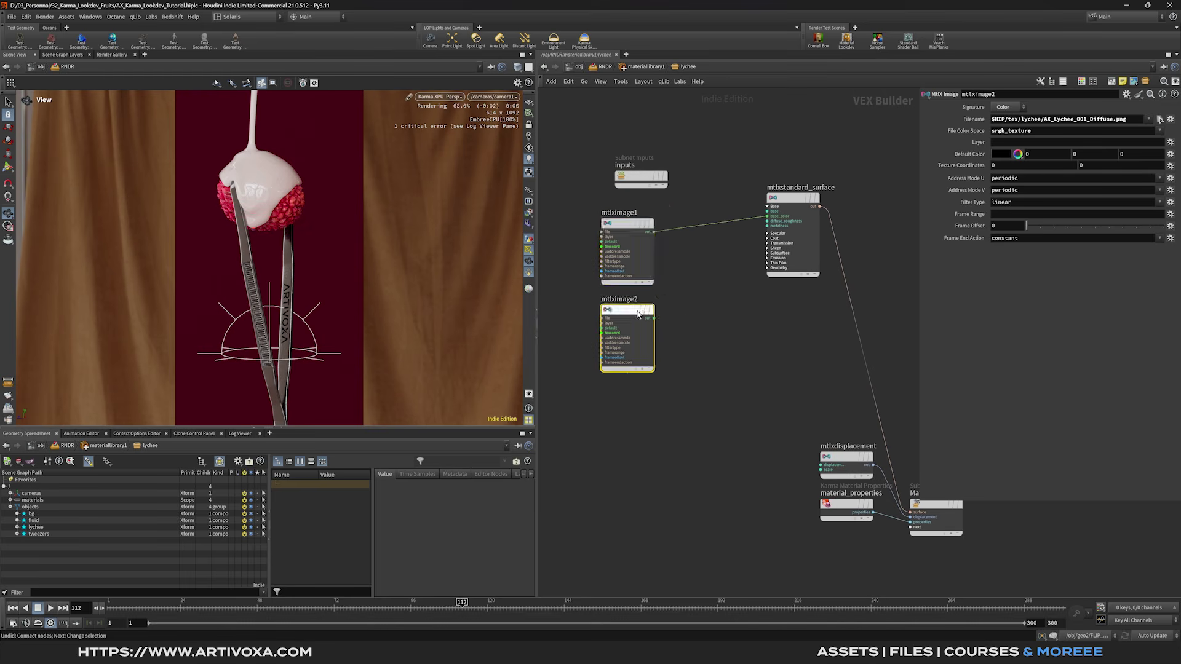
click(1160, 118)
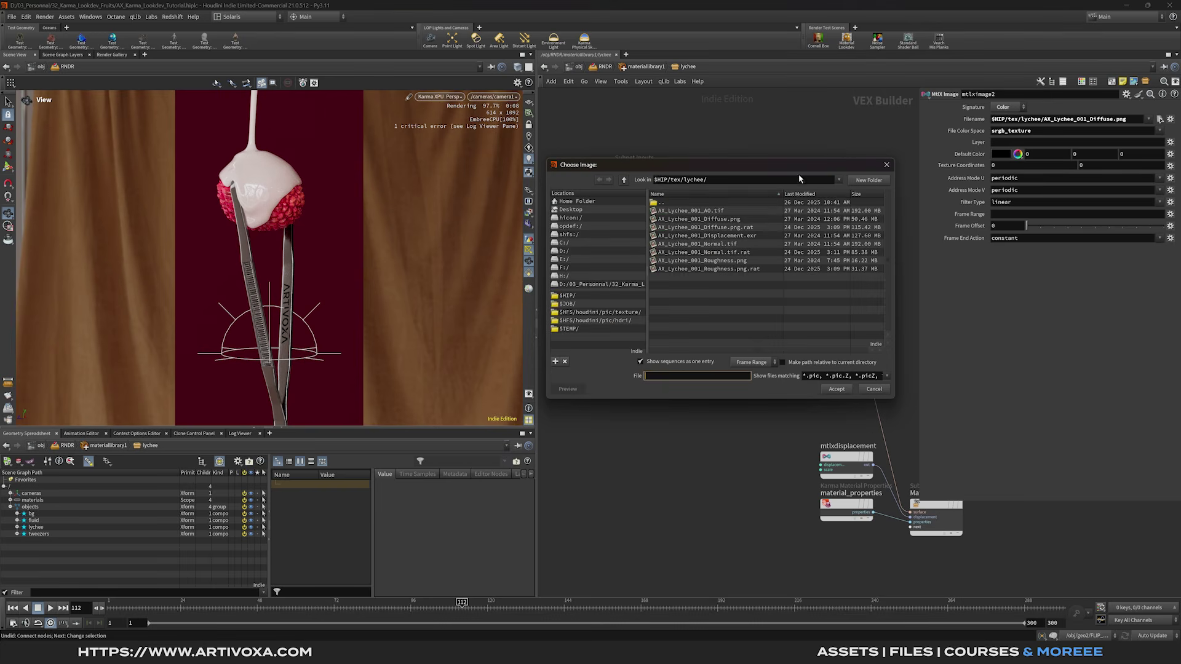
double_click(741, 260)
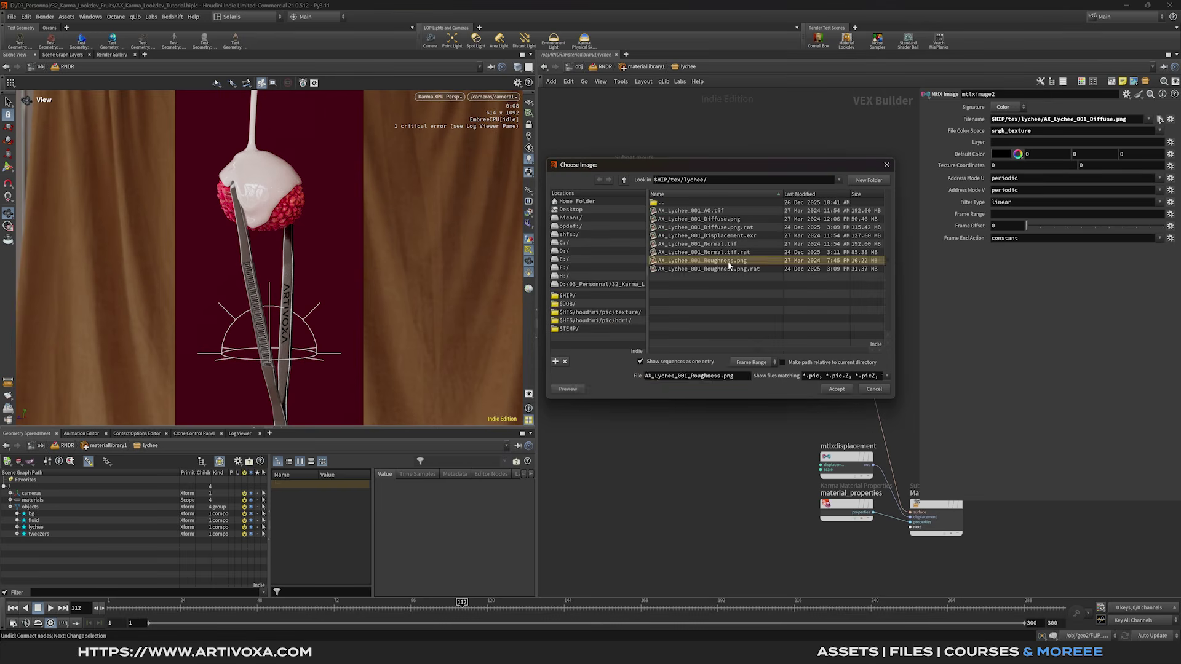
click(1042, 132)
double_click(1041, 132)
text(Raw)
key(Return)
Step: Remap the roughness texture through a Karma Ramp Const into specular roughness, black key near 0.5
drag(654, 318, 681, 321)
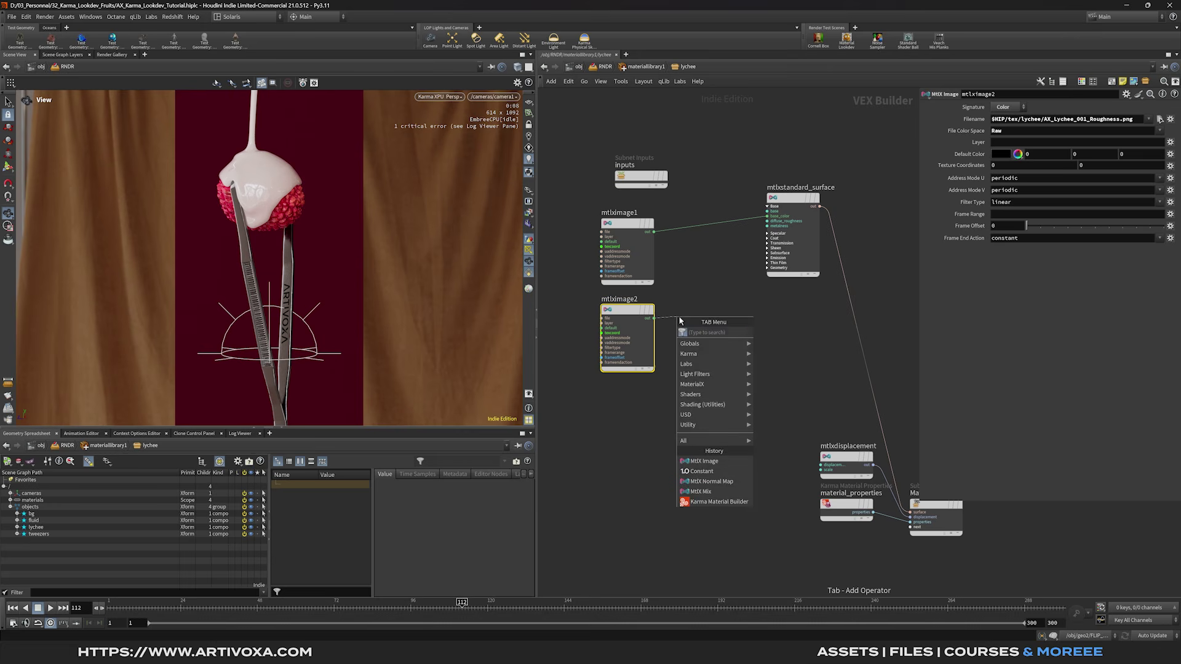
text(kramp co)
key(Return)
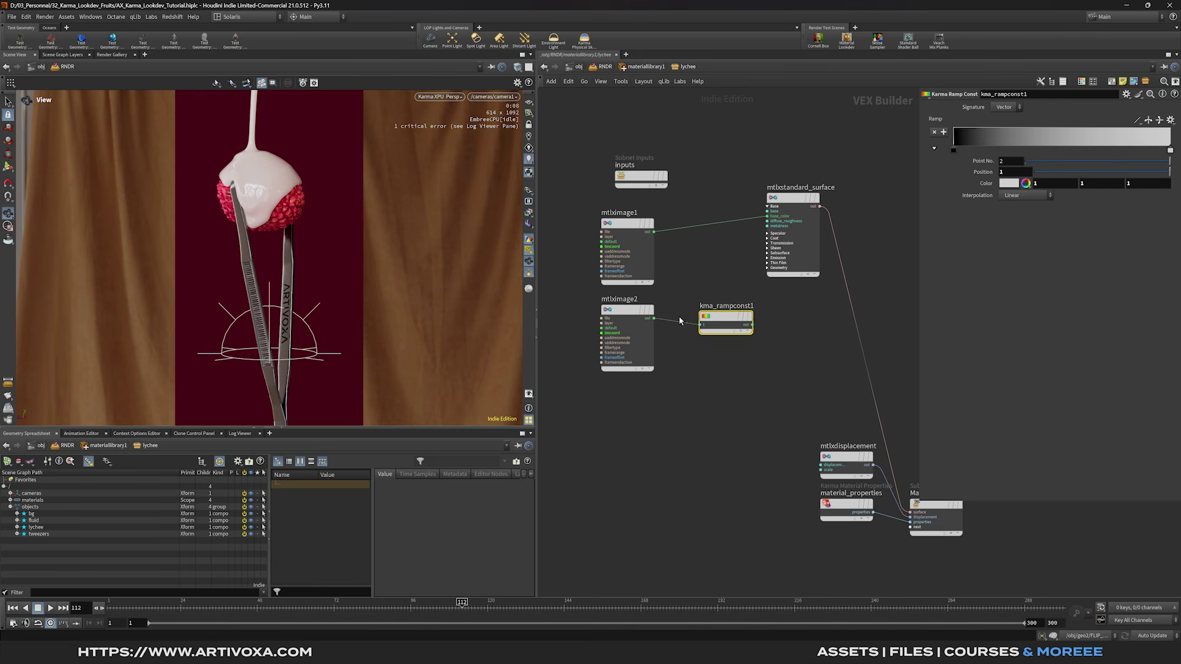
drag(719, 317, 700, 310)
click(769, 234)
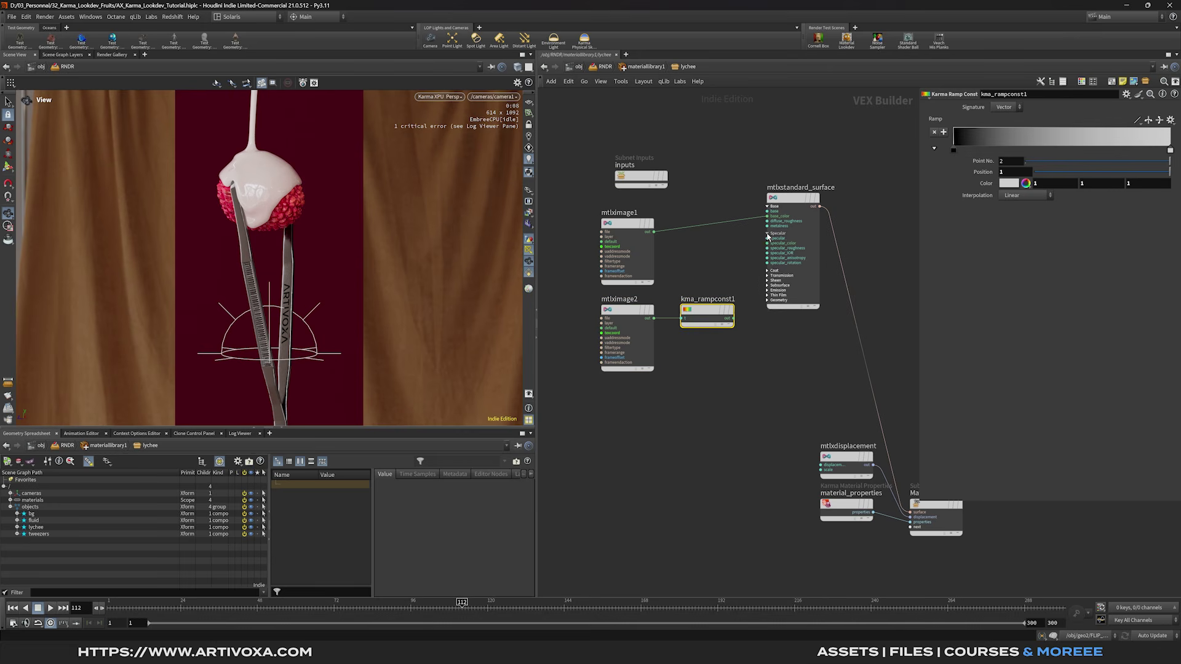
drag(732, 318, 769, 249)
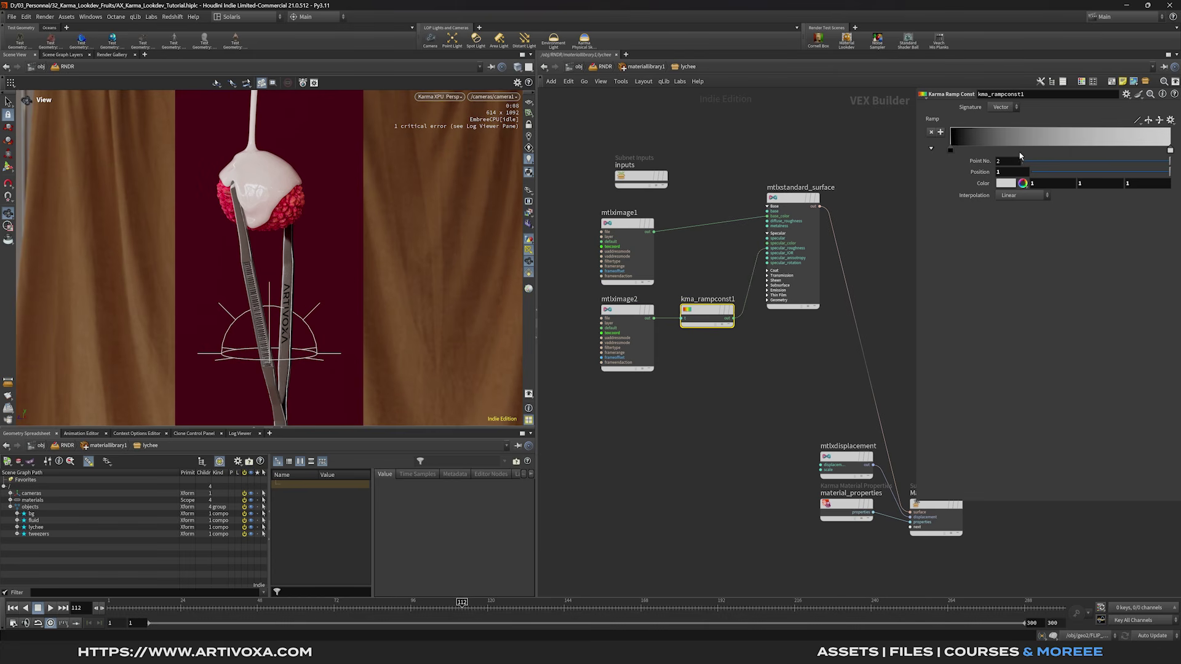
drag(951, 150, 1060, 150)
middle_drag(657, 424, 680, 364)
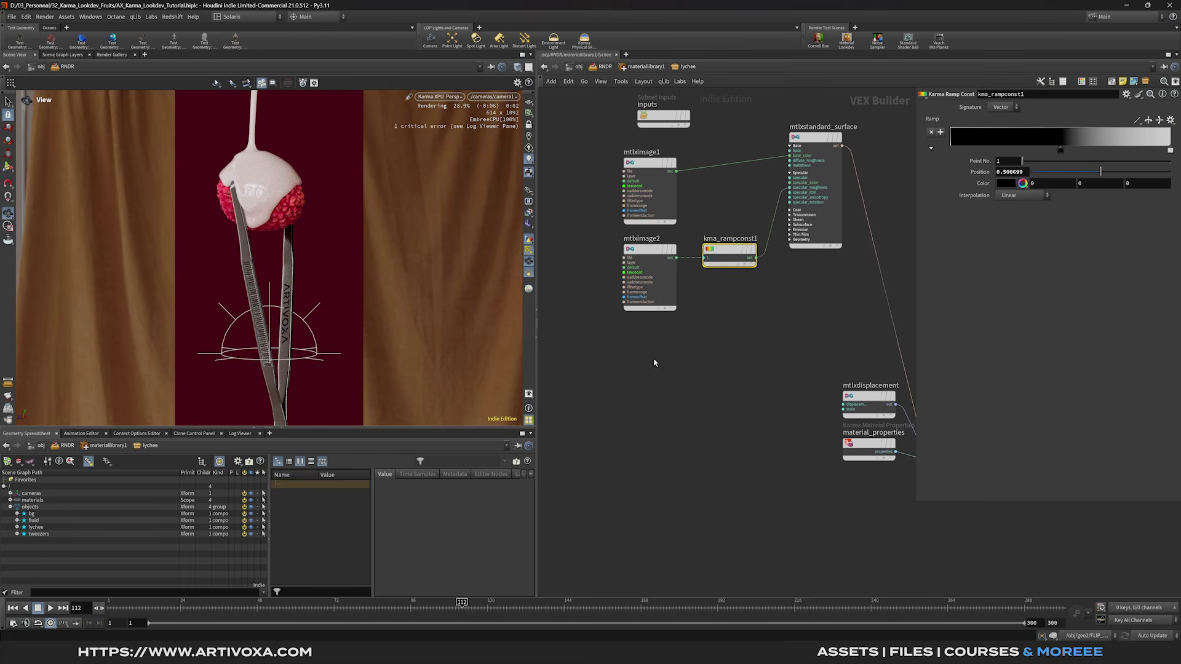
key(Tab)
text(norma)
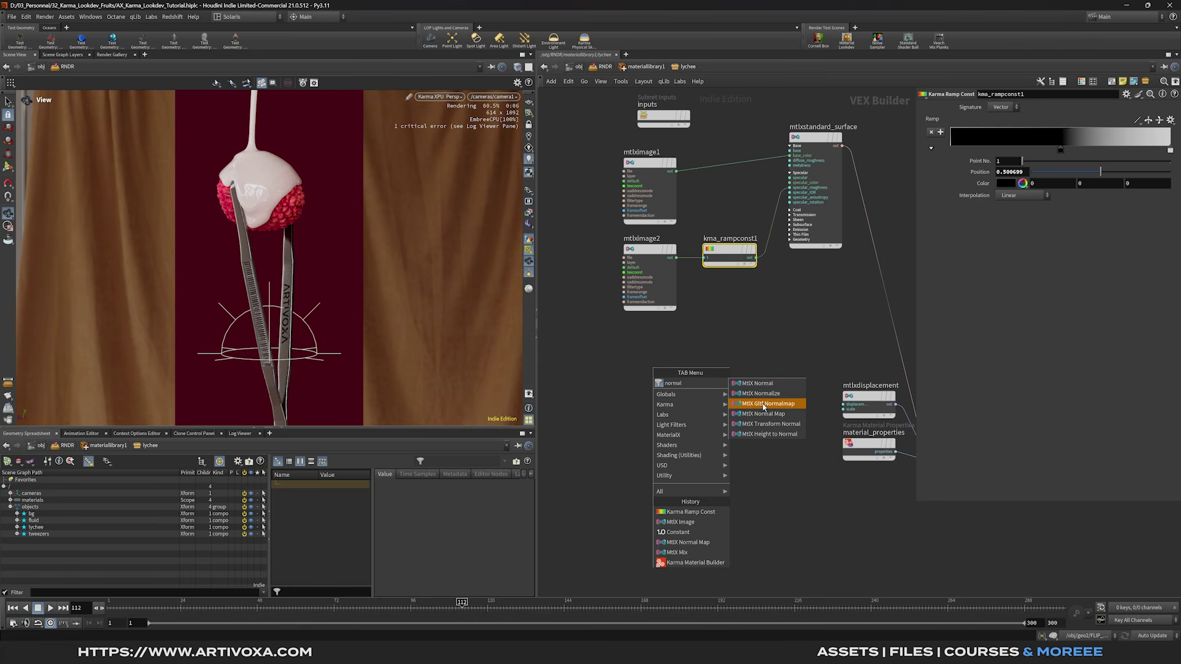
Step: Add a glTF normal map node loading AX_Lychee_001_Normal.tif in Raw colour space
click(764, 411)
click(634, 371)
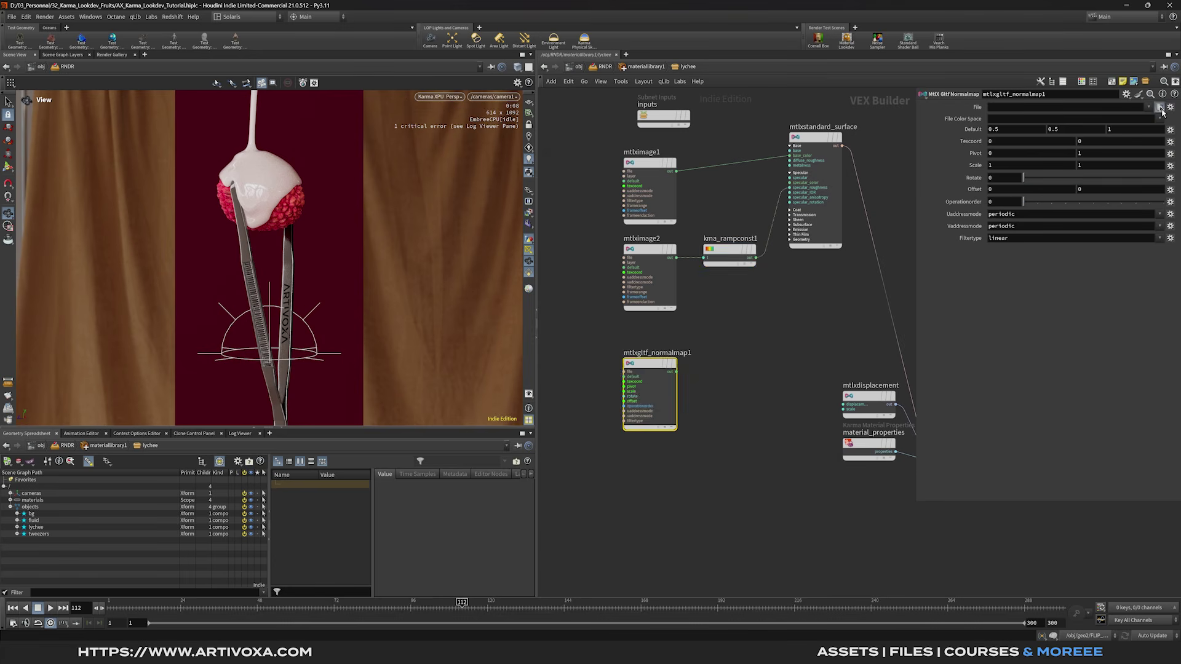
click(1160, 107)
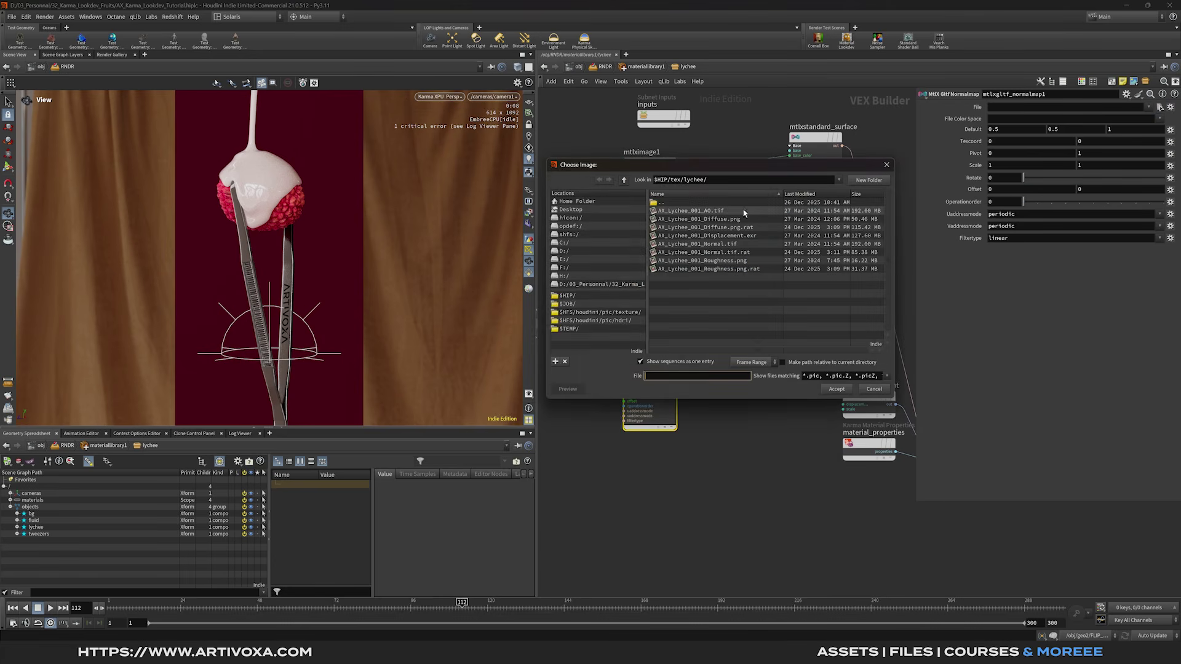
click(749, 245)
click(837, 389)
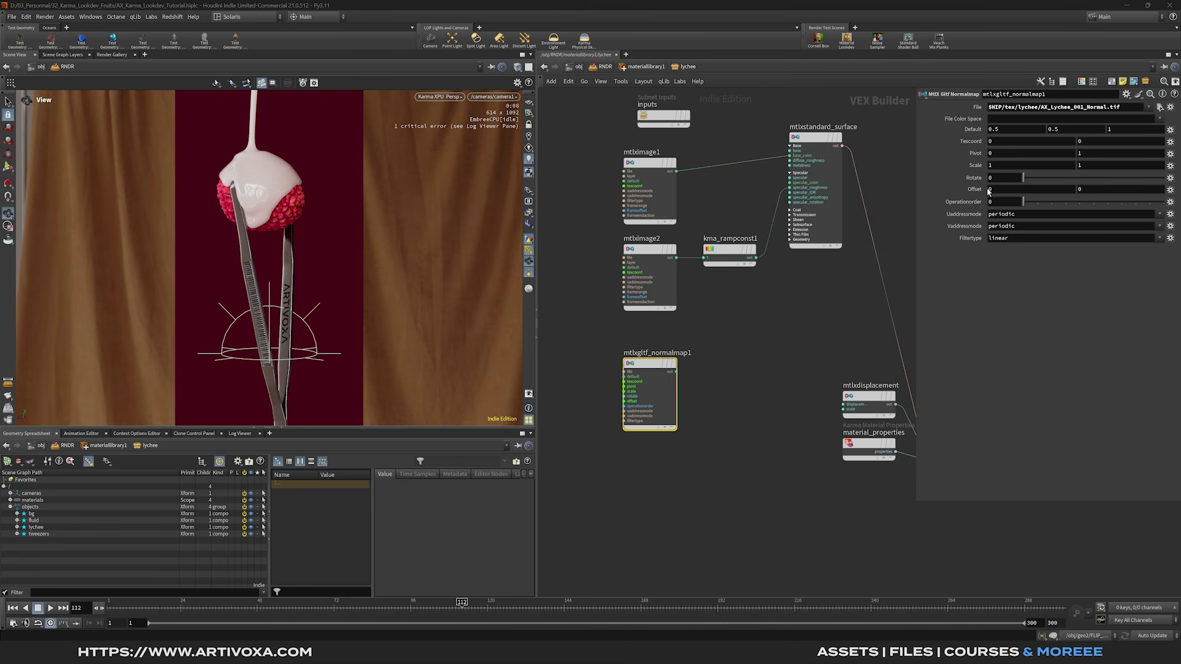
click(1006, 117)
text(Raw)
key(Return)
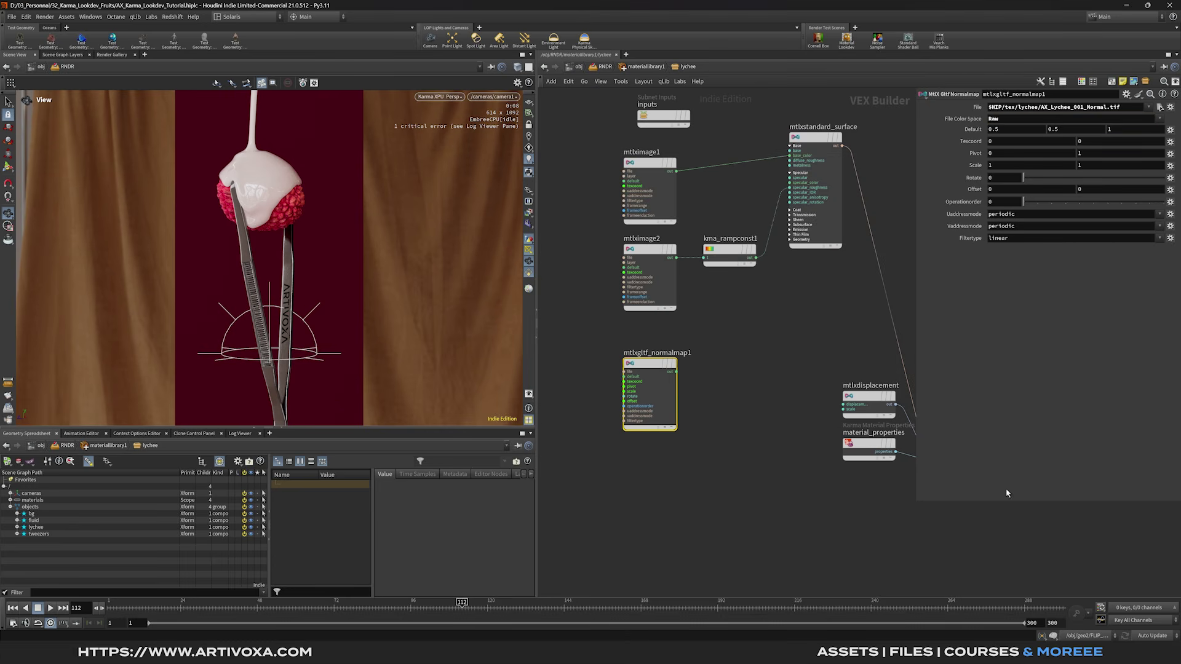
Step: Wire the normal map into the surface's normal and copy mtlximage2 as mtlximage3
click(790, 239)
drag(677, 372, 792, 254)
middle_drag(700, 482, 670, 413)
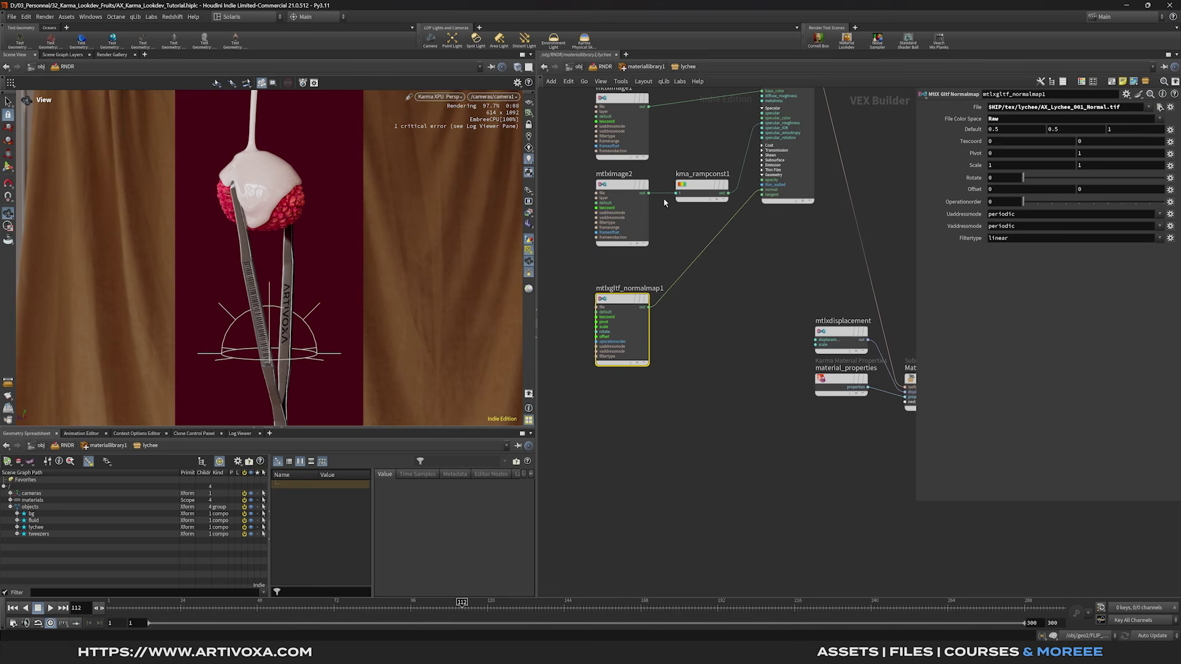
mouse_move(623, 188)
alt+drag(617, 189, 615, 406)
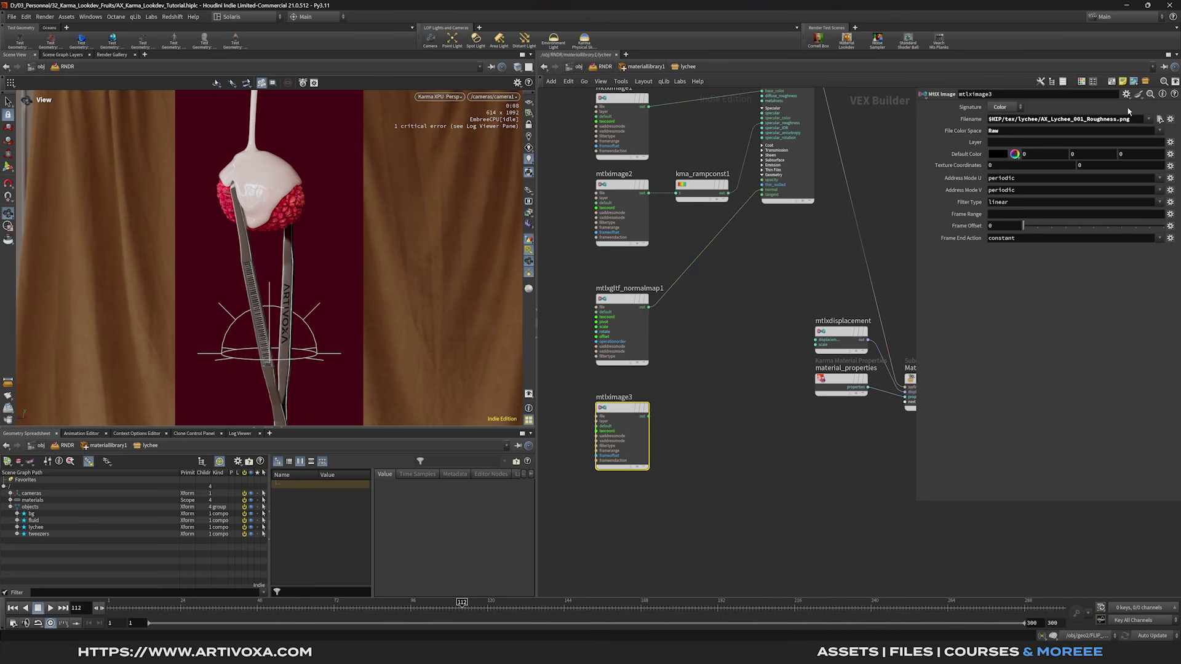
Step: Load AX_Lychee_001_Displacement.exr into mtlximage3 and add a MtlX Remap with output range -0.5 to 0.5
click(1160, 119)
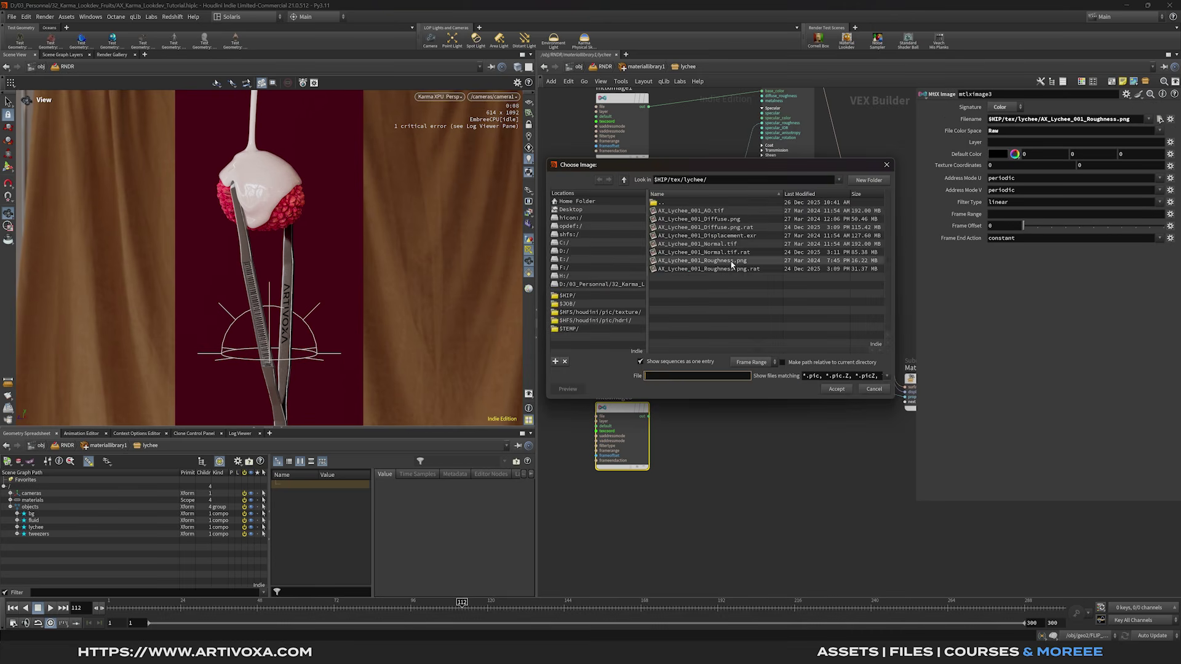
double_click(736, 237)
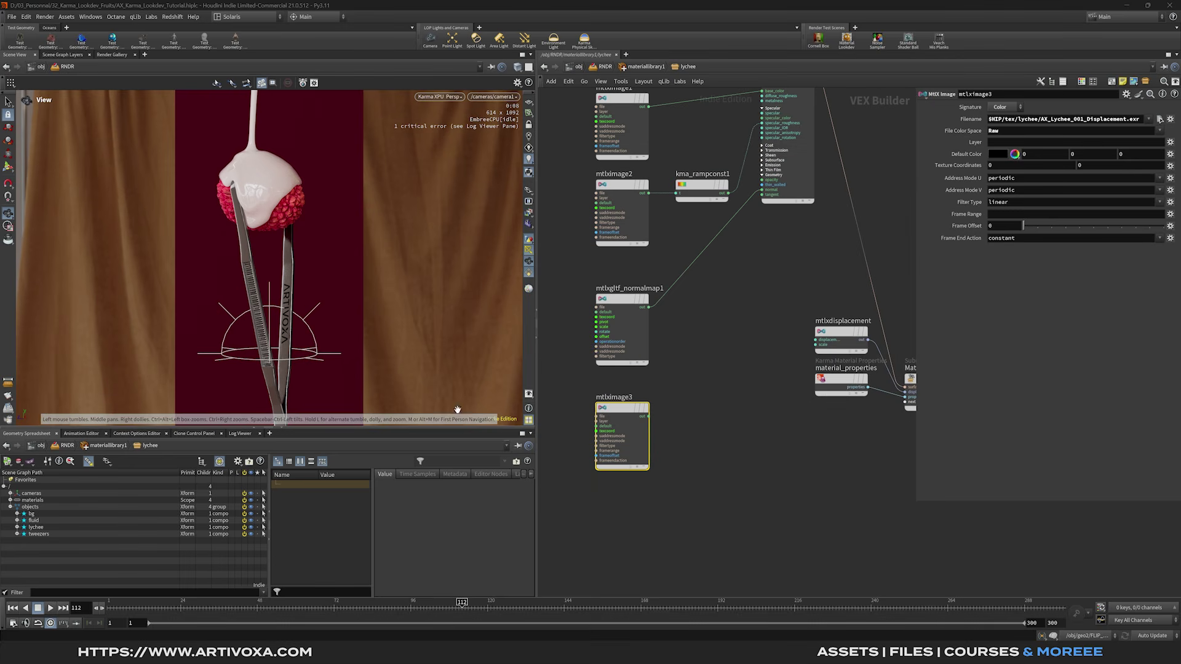
key(Tab)
text(remap)
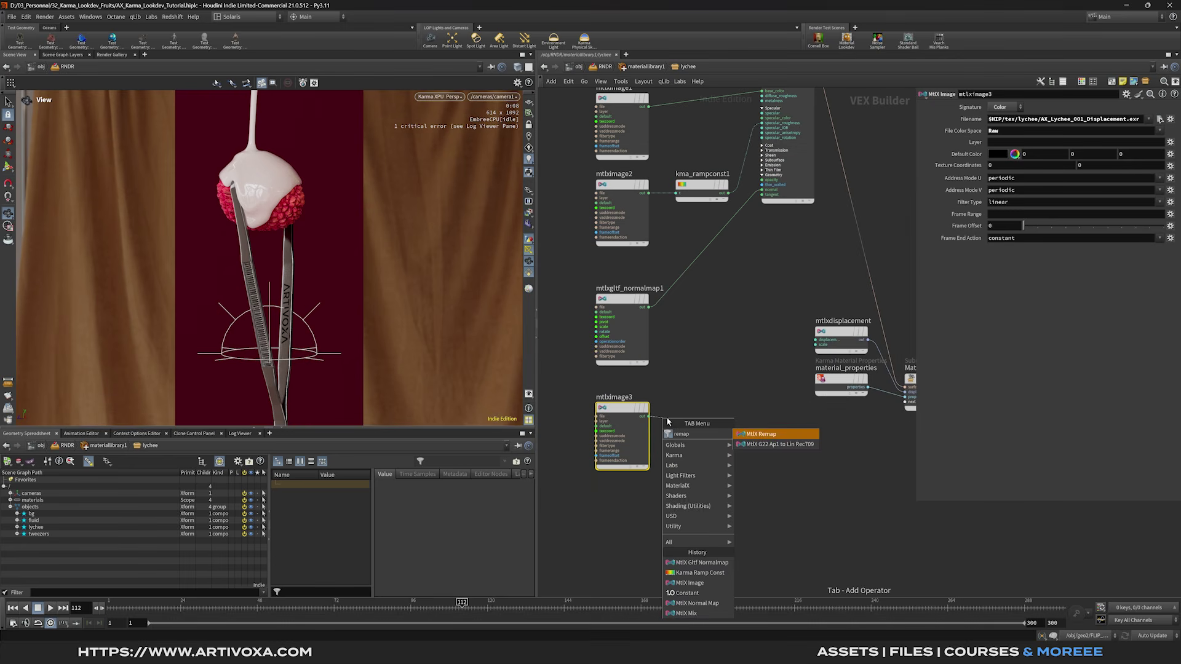
key(Return)
click(720, 430)
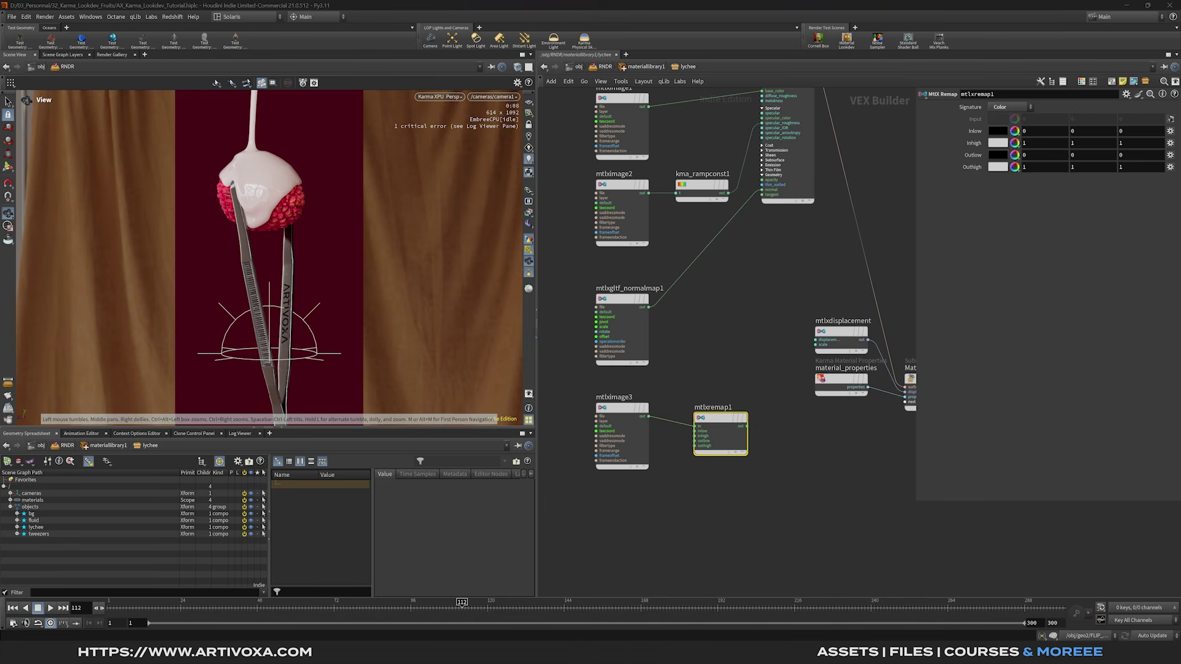
mouse_move(733, 428)
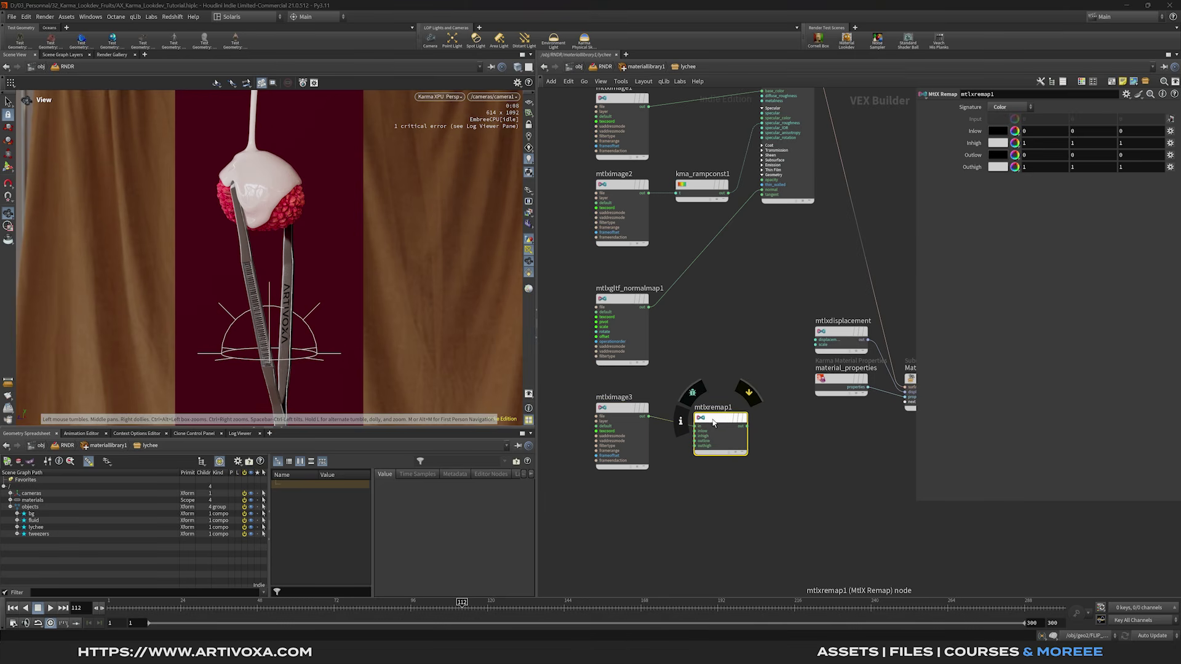
drag(721, 422, 714, 412)
middle_drag(971, 158, 944, 158)
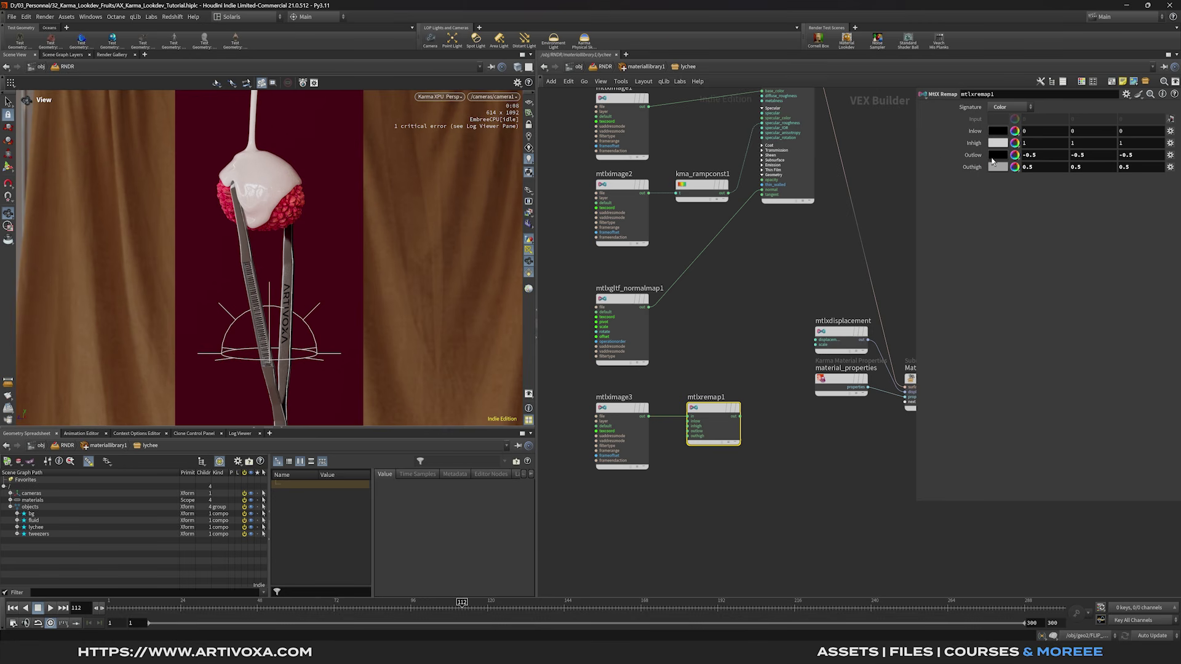
Step: Wire the remap into mtlxdisplacement and set the displacement Scale to 0.05
middle_drag(769, 376, 776, 371)
mouse_move(730, 408)
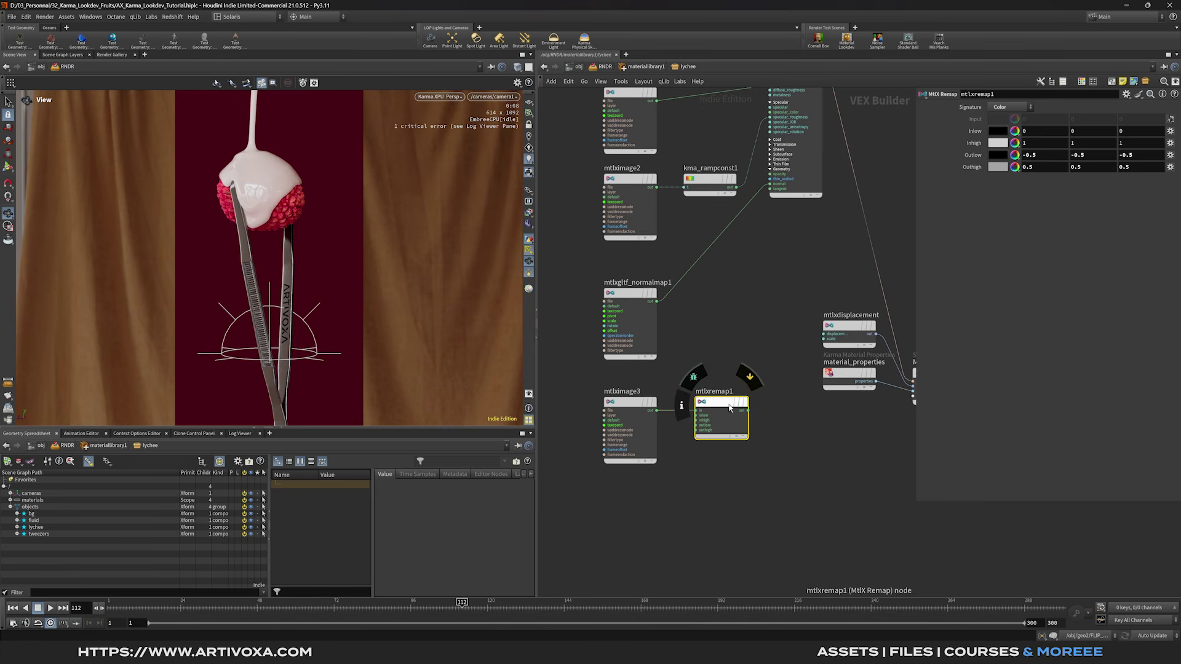
drag(749, 410, 824, 334)
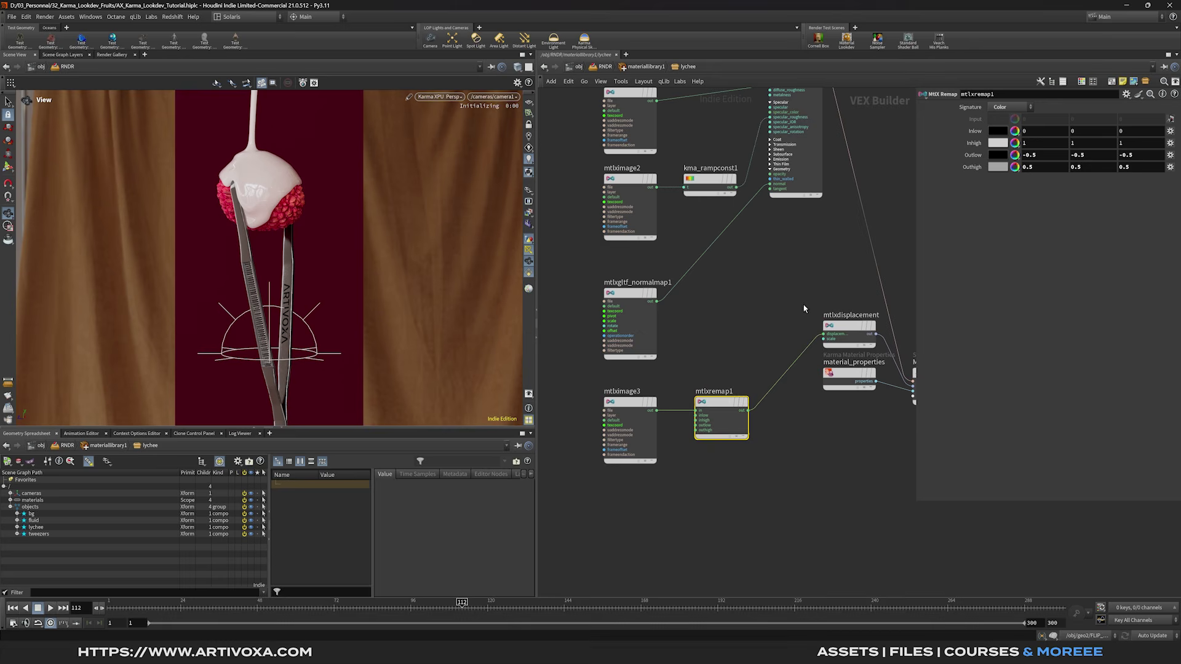
middle_drag(810, 286, 783, 287)
drag(783, 287, 822, 336)
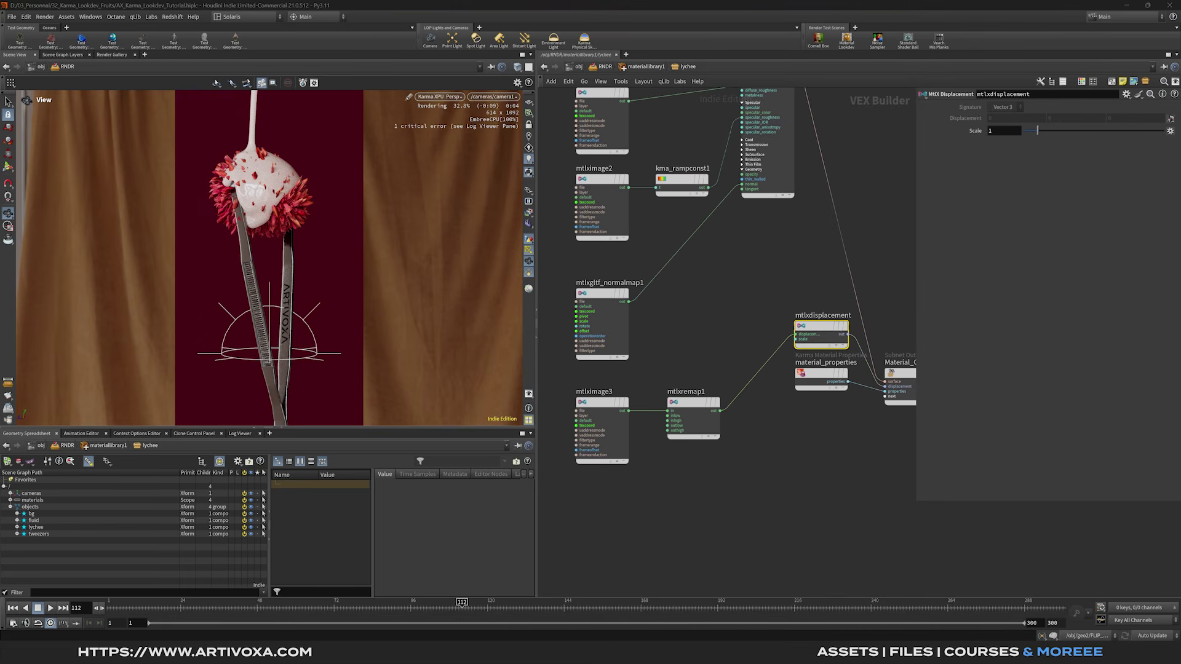
click(1003, 131)
text(0.05)
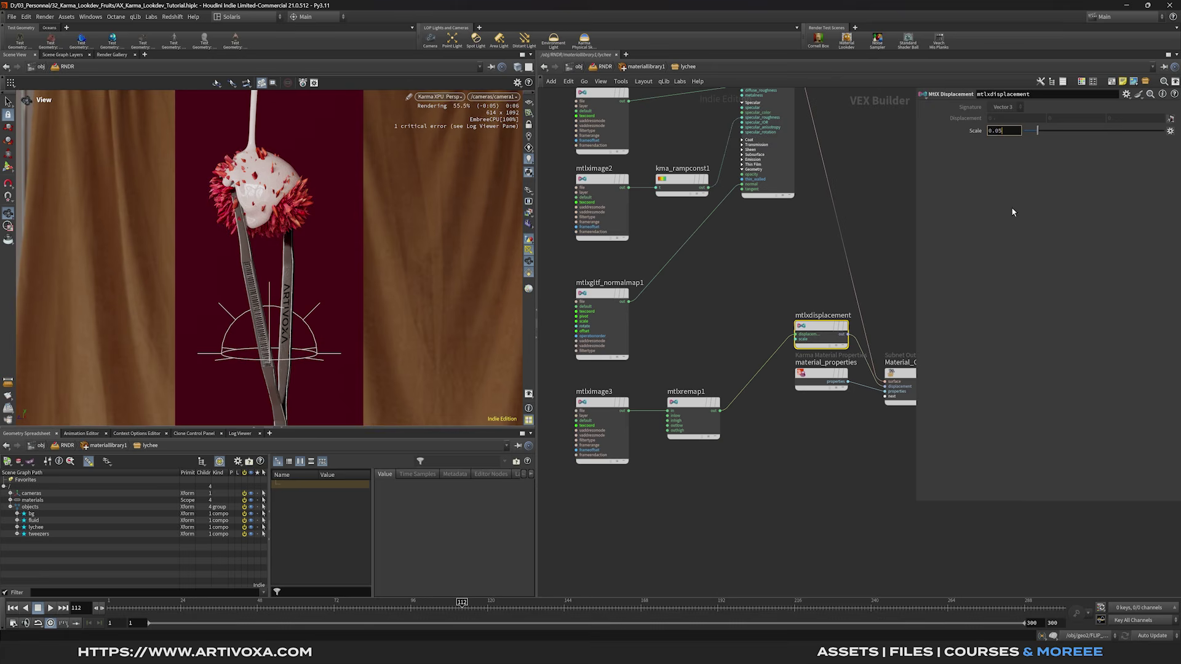
key(Return)
key(h)
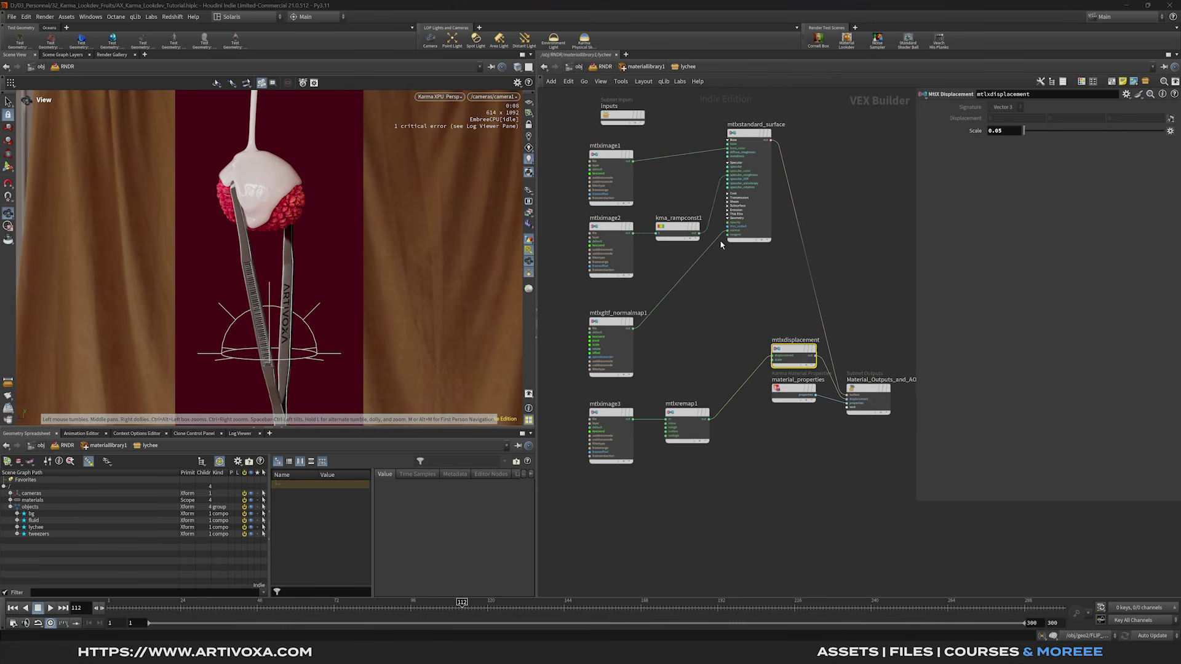
Step: In /obj/RNDR, add a Merge below materiallibrary1 and feed the material library into it
click(606, 67)
key(Tab)
text(merge)
key(Return)
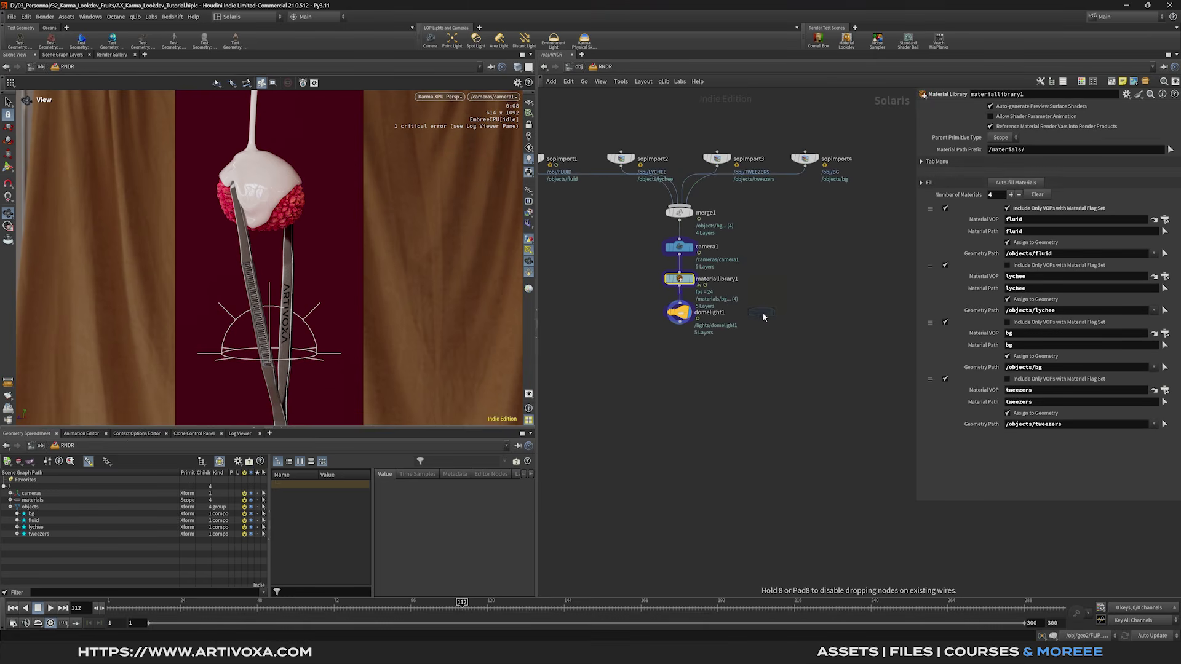
click(763, 317)
drag(687, 314, 623, 318)
drag(679, 286, 764, 341)
Step: Add light1 wired into merge2 and set its type to Rectangle
key(Tab)
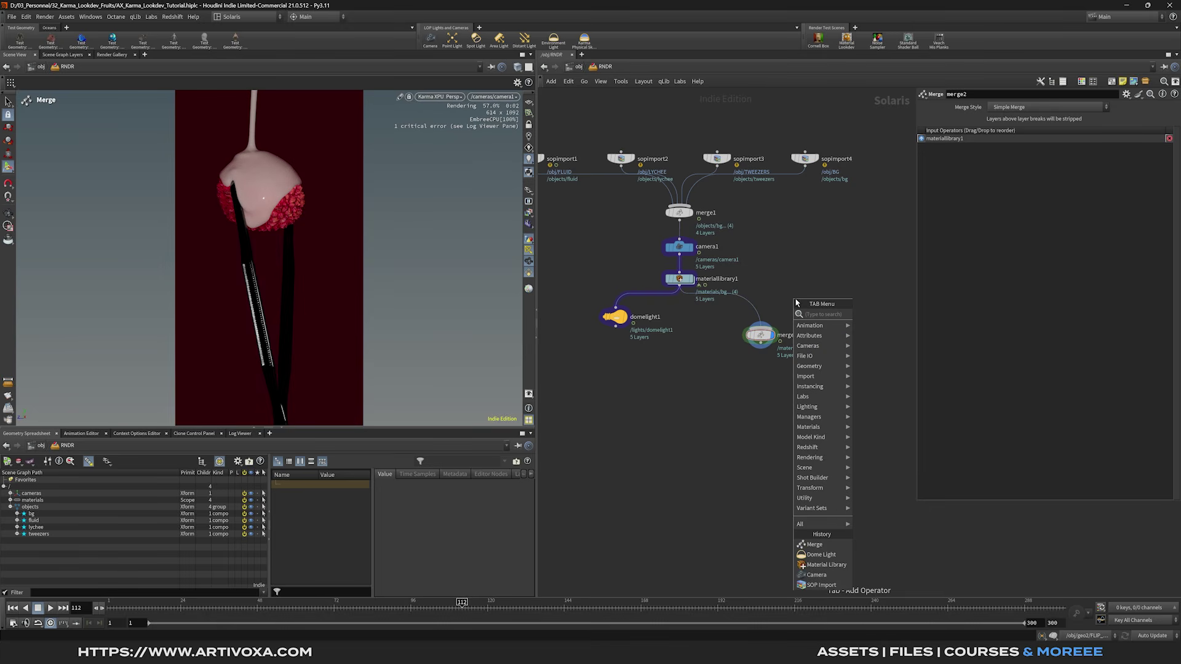
text(light)
key(Return)
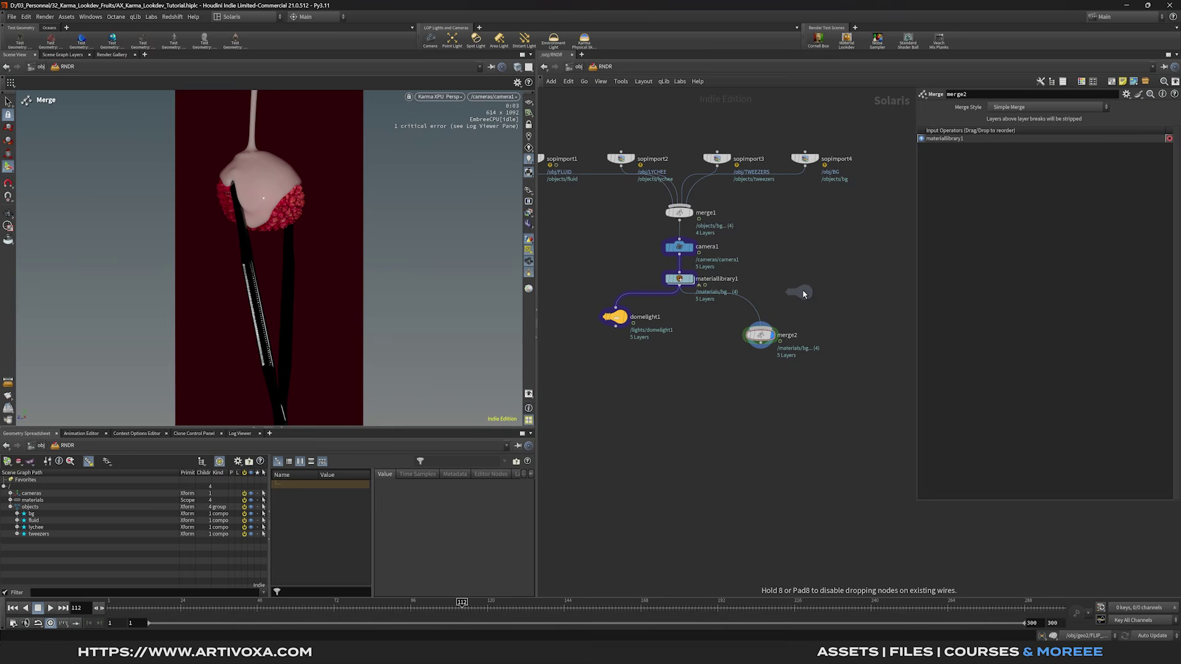
click(815, 279)
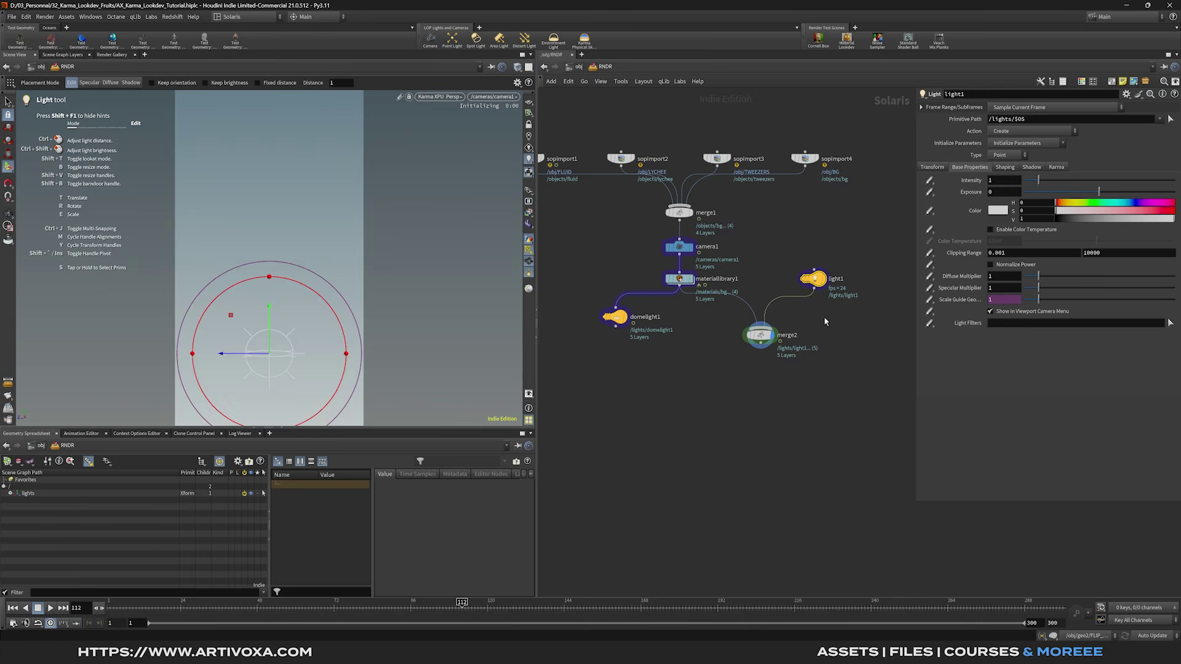
click(1003, 155)
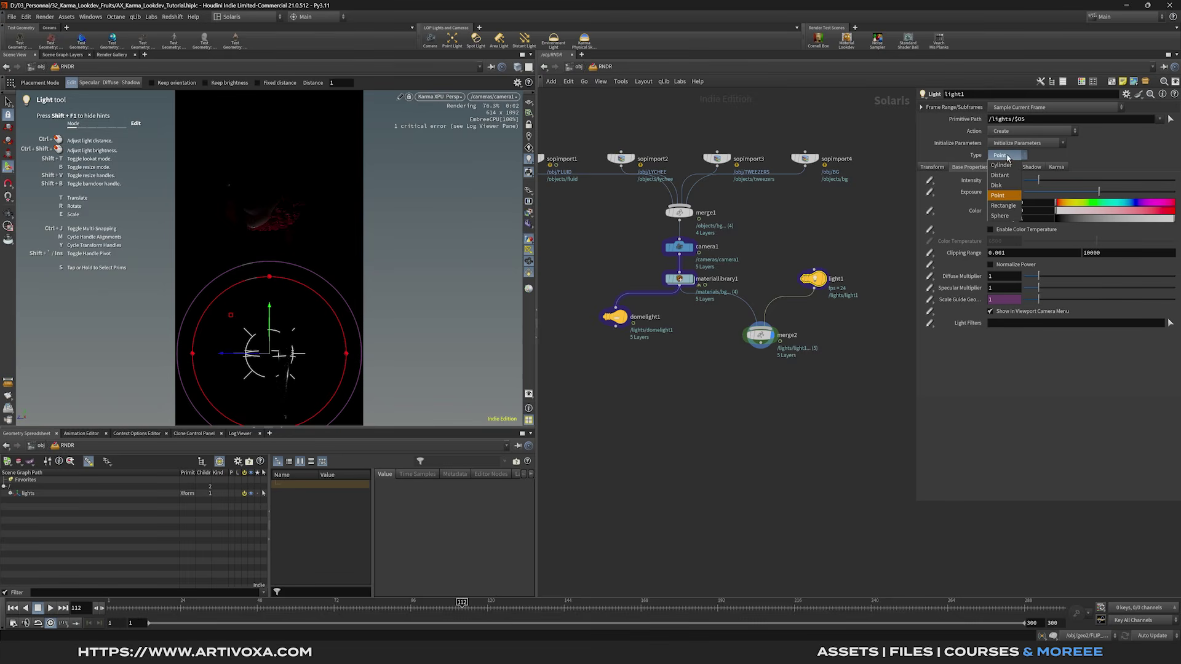
click(1009, 207)
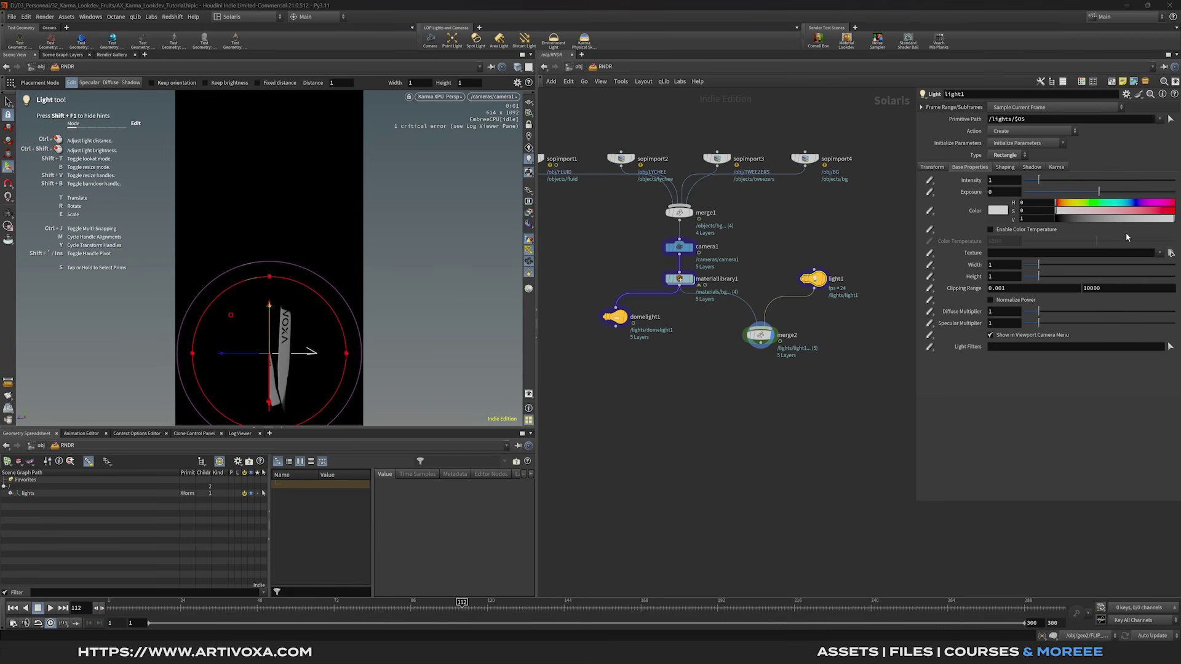
Step: Assign the AX_Square_SoftBox_004.exr texture from the tex folder to light1
click(1171, 253)
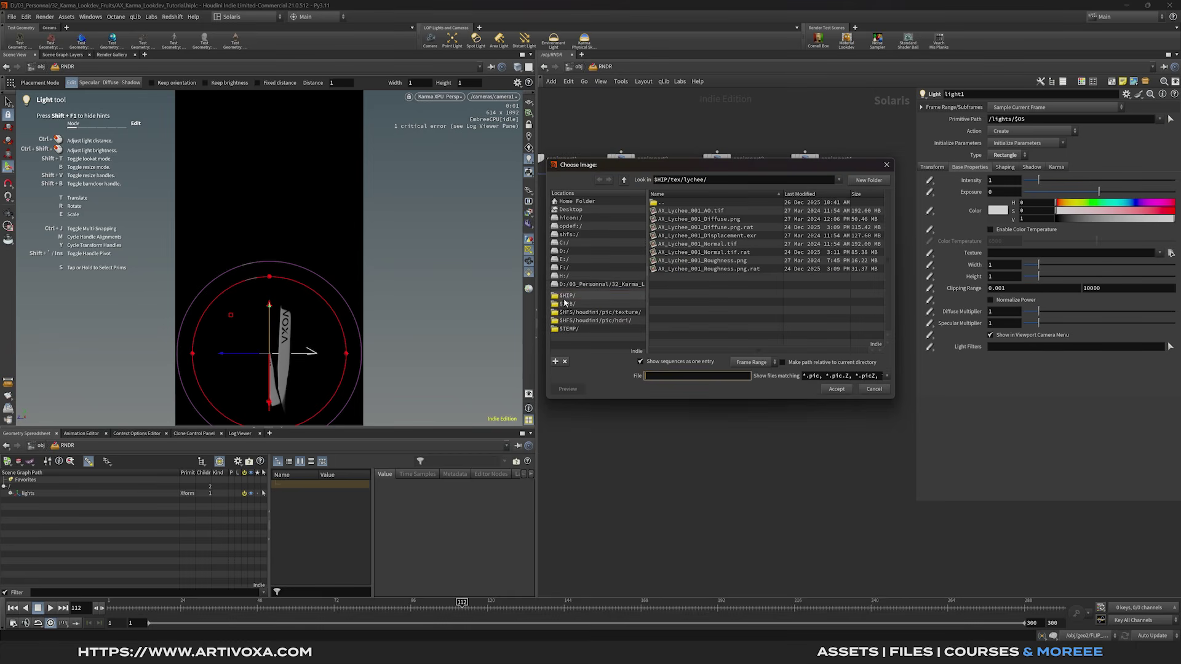
click(564, 297)
double_click(678, 242)
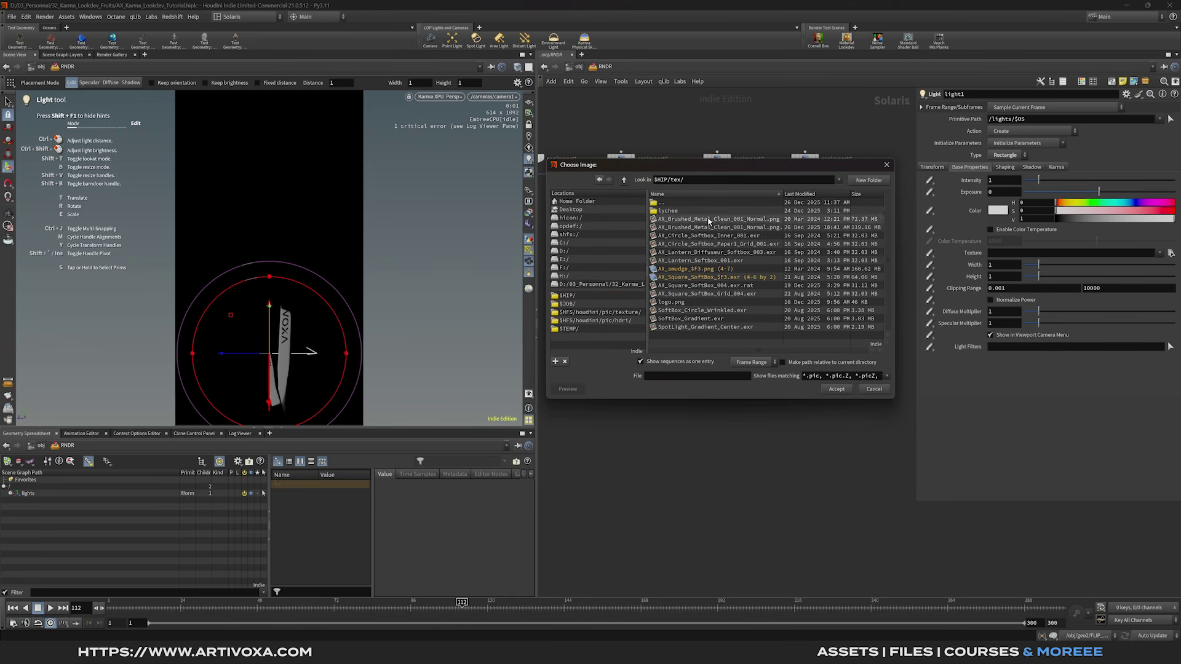
click(640, 362)
click(673, 303)
click(837, 389)
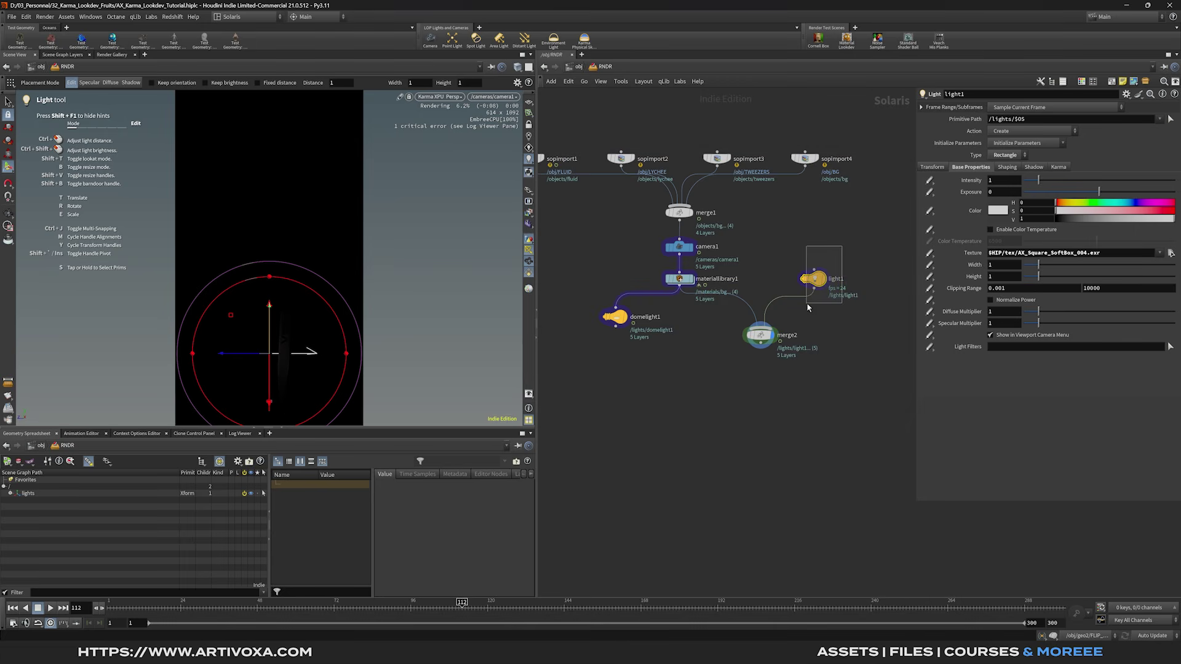
Step: Position light1 to create a highlight on the lychee, moving it farther away
drag(829, 310, 808, 254)
key(ctrl+z)
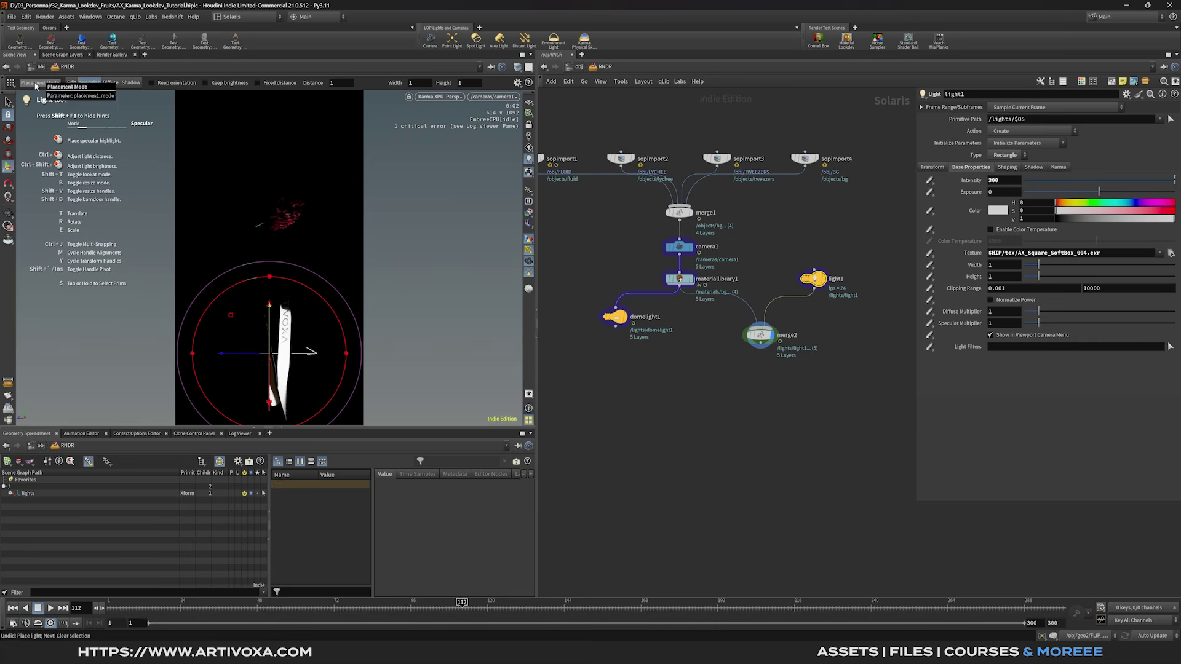
drag(259, 310, 252, 283)
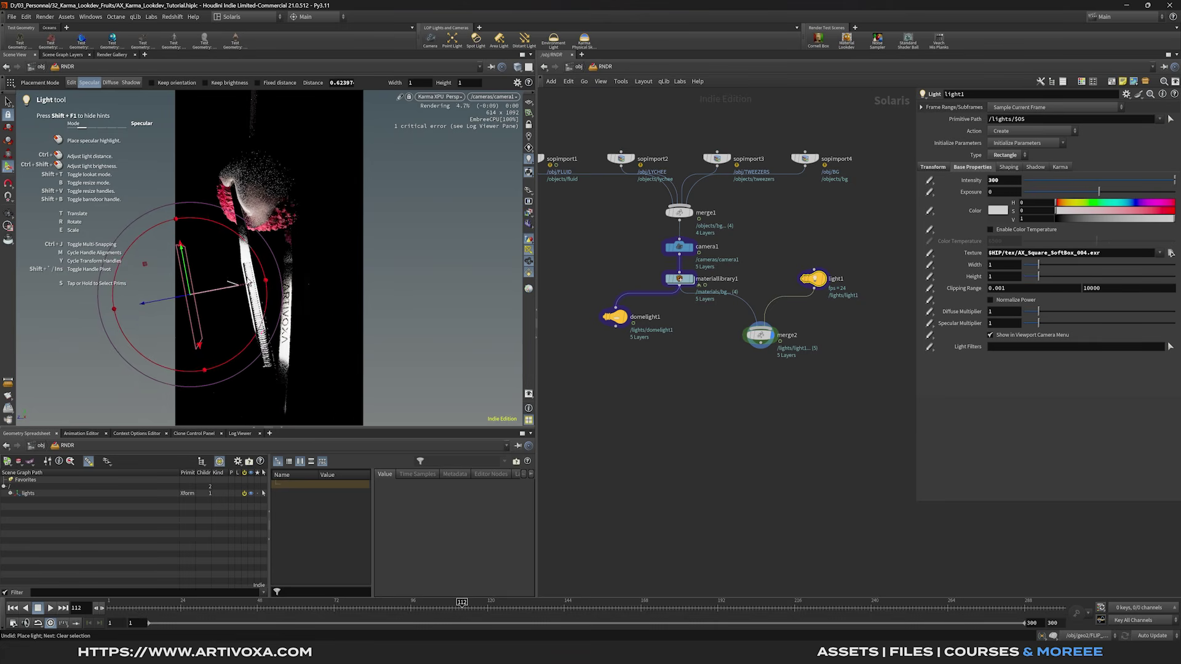
ctrl+drag(311, 277, 315, 275)
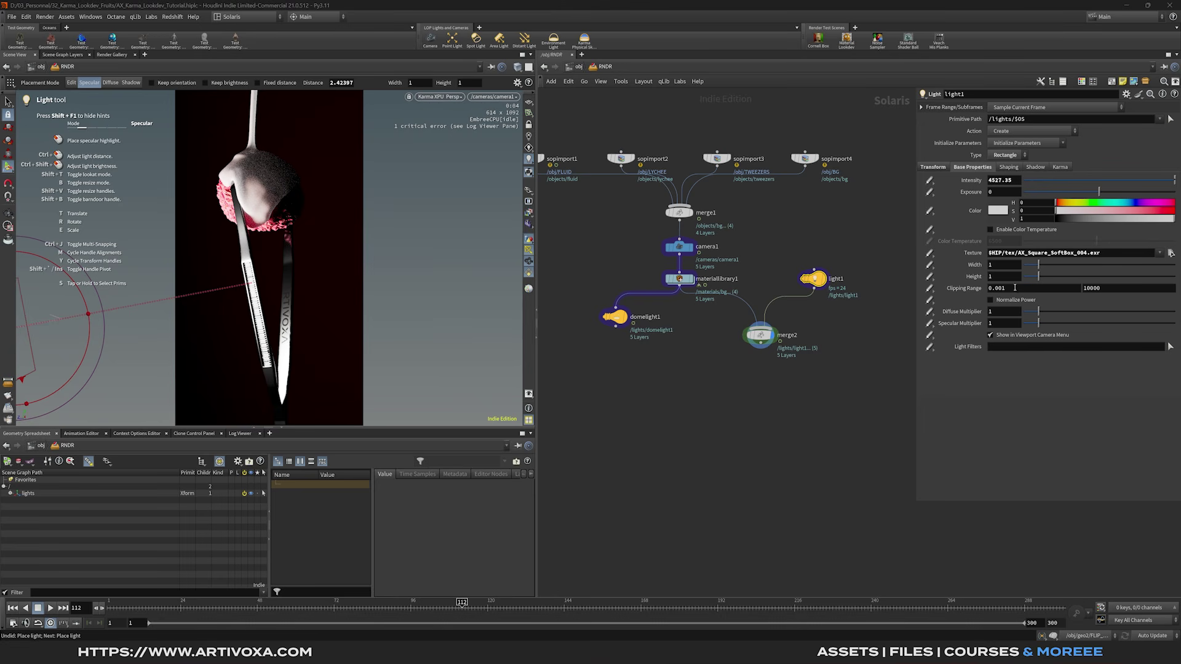
Step: Size light1 to width 3, height 5, intensity 300, and Alt-drag a duplicate light2
click(1009, 265)
text(3)
click(1007, 276)
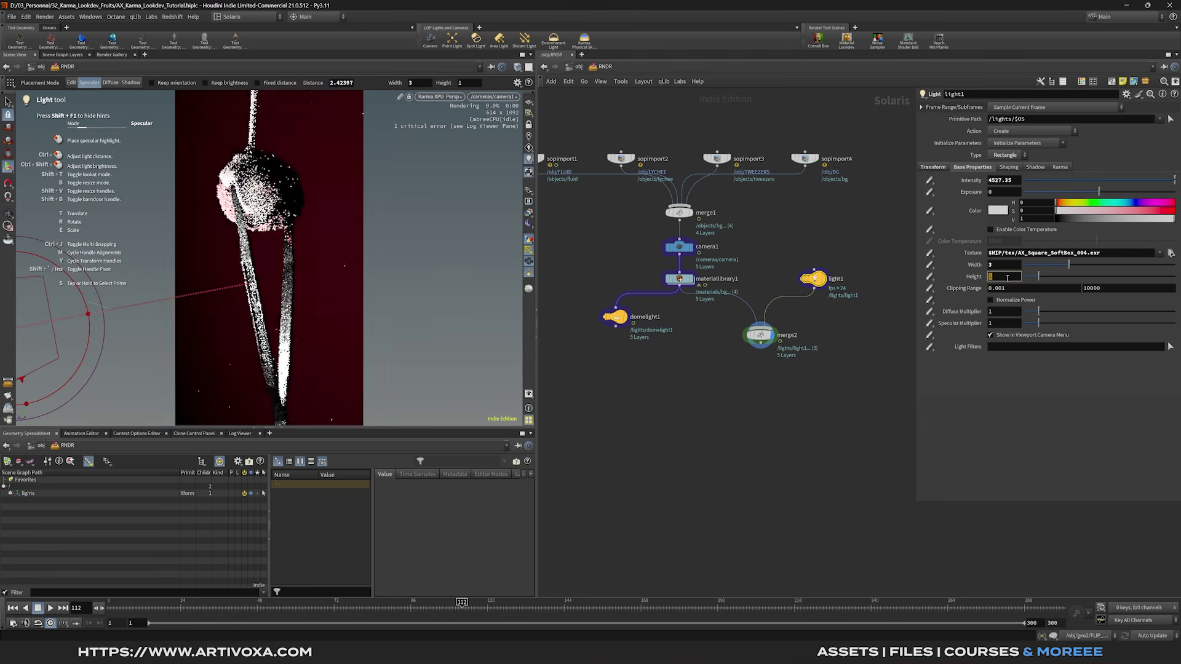
text(5)
key(Return)
click(1011, 184)
text(300)
key(Return)
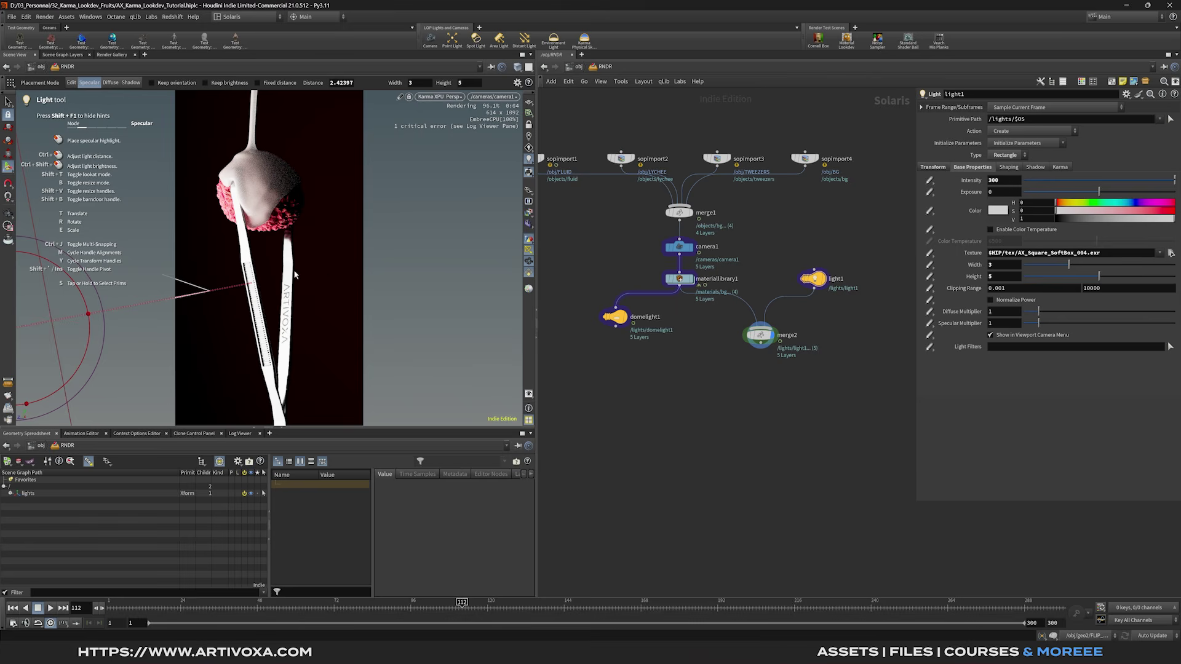
middle_drag(839, 315, 754, 318)
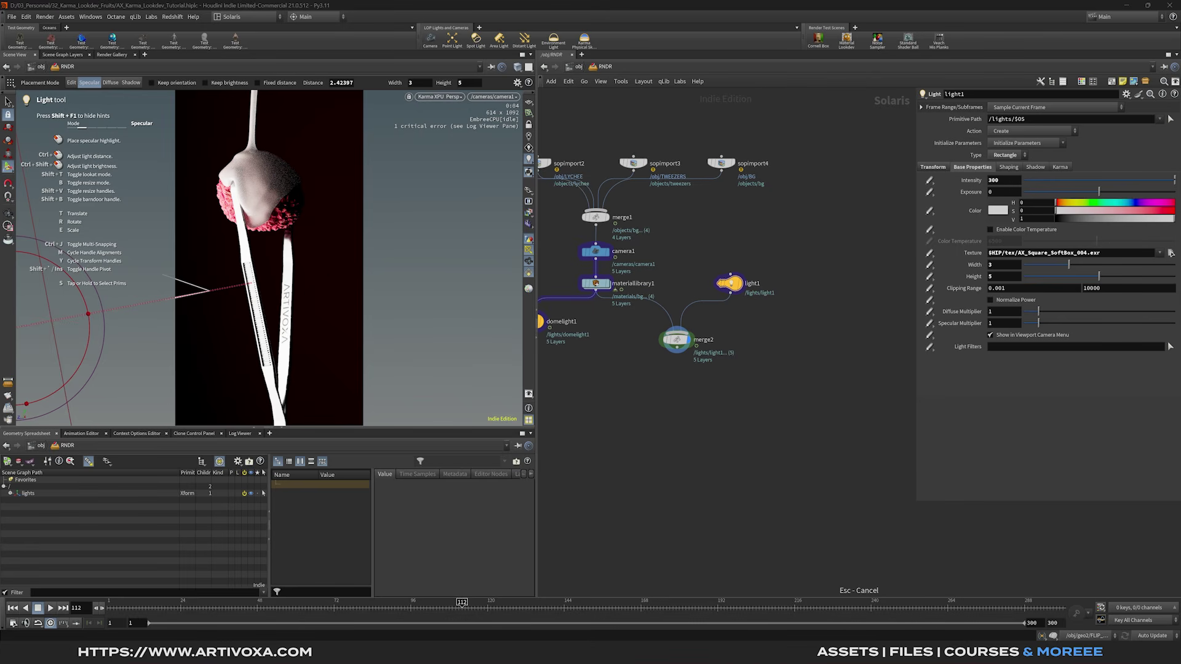
alt+drag(734, 284, 848, 287)
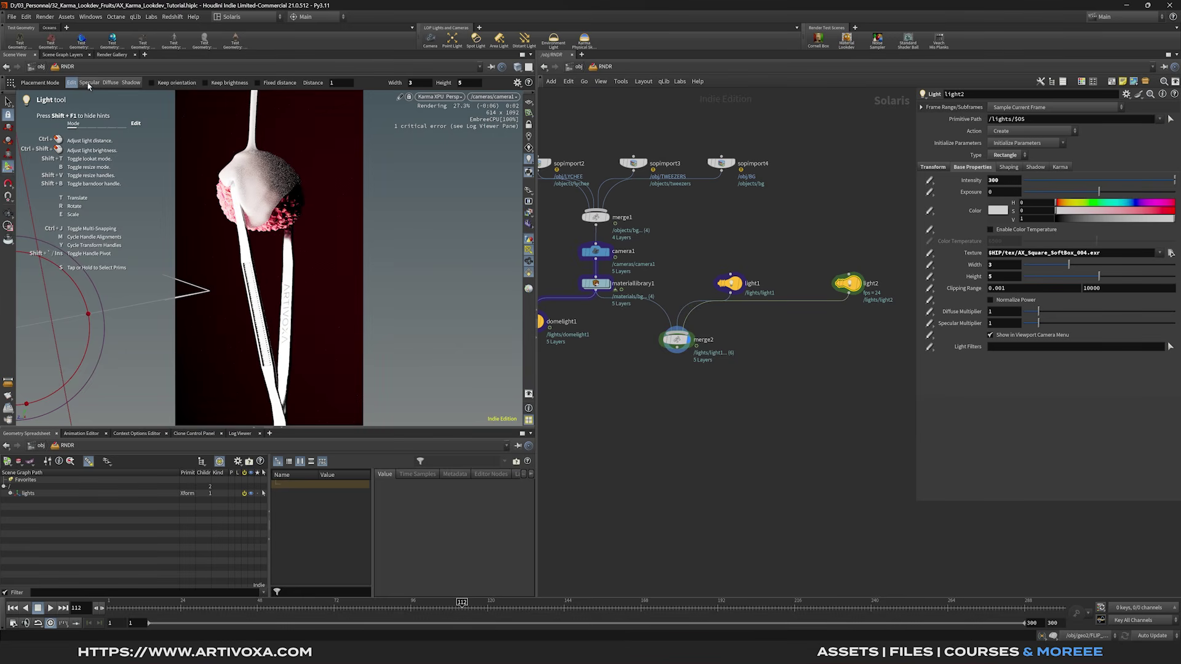
Step: Place light2 in Specular mode so its highlight sits on the right of the lychee
click(89, 84)
click(275, 189)
click(267, 201)
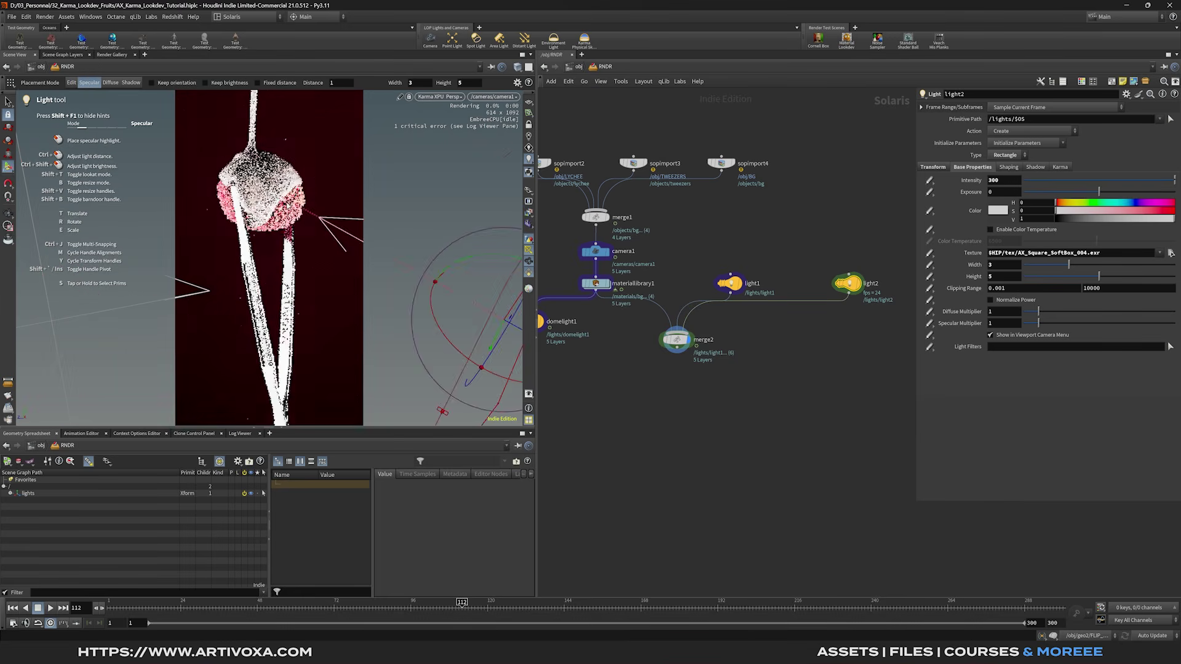
click(286, 200)
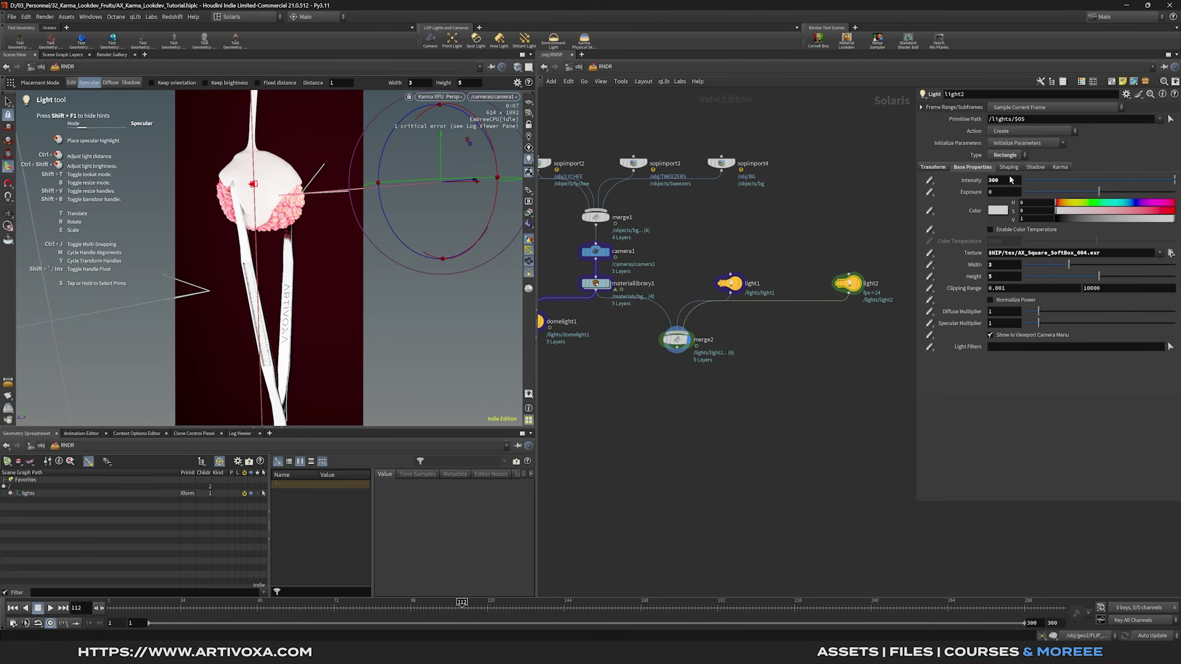
Step: Set light2's width to 5.5 and height to 3.5
click(1003, 264)
text(5.5)
key(Tab)
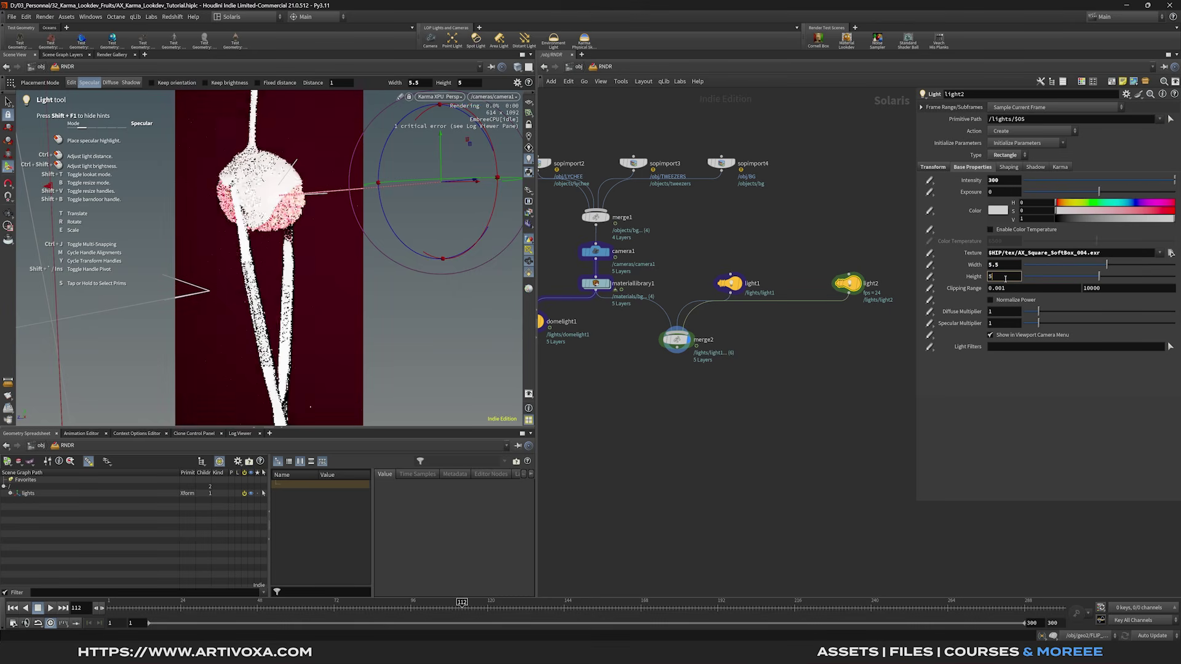
text(3.5)
key(Return)
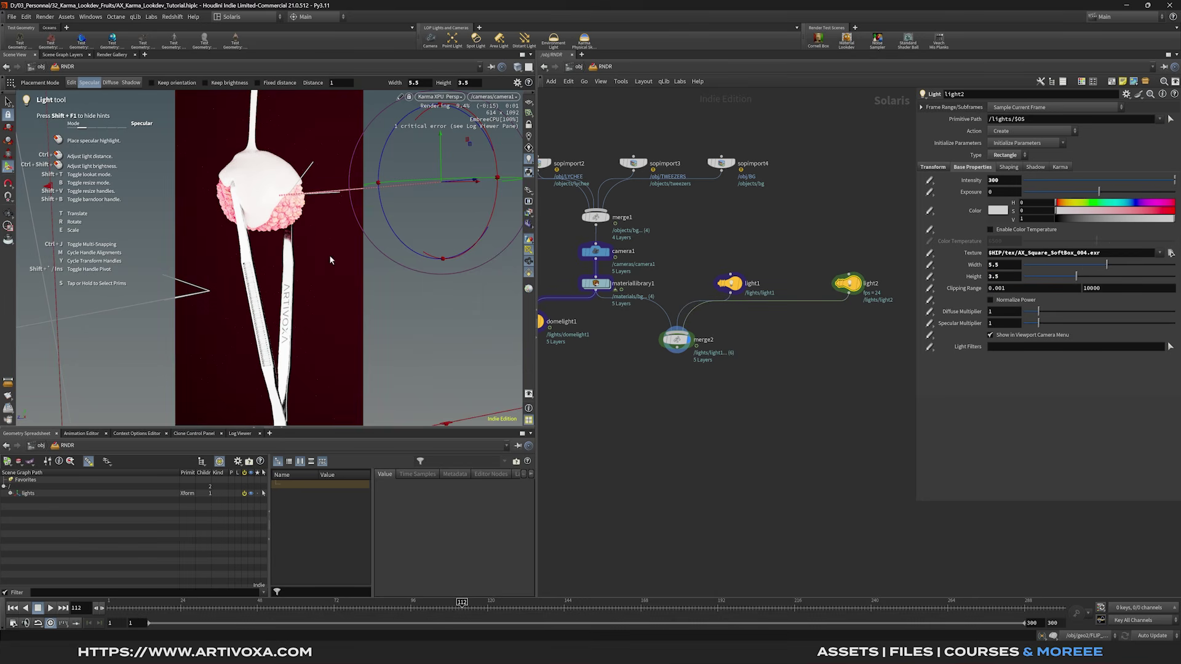
key(Escape)
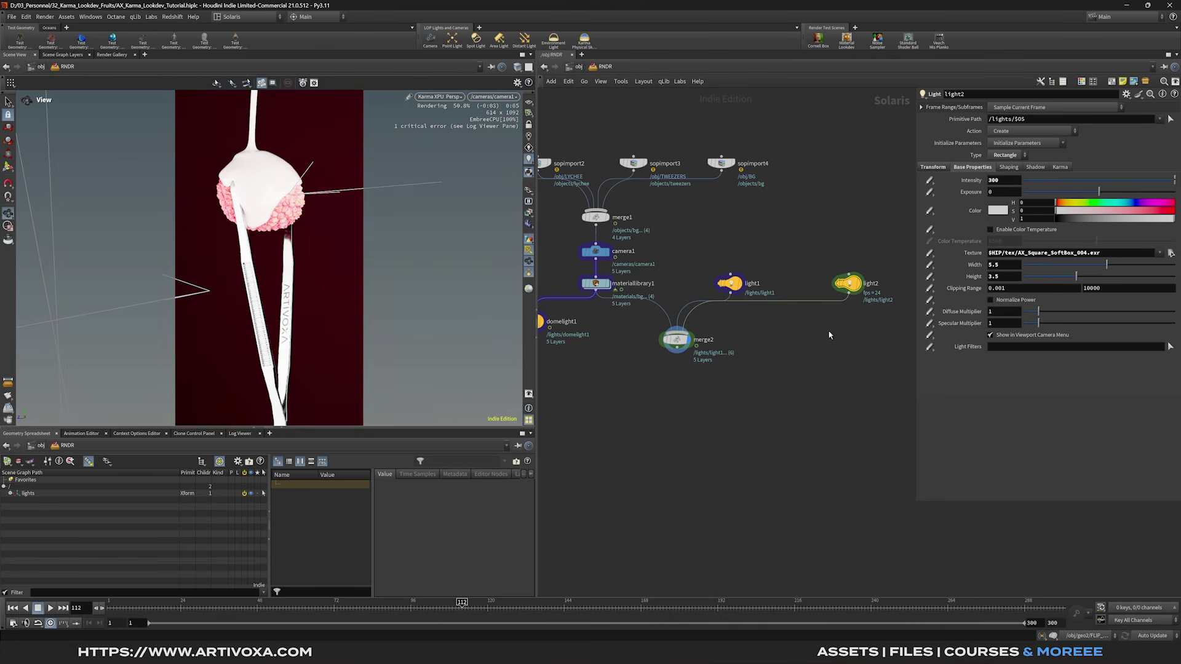
Step: Place light3's specular highlight on the backdrop
middle_drag(829, 335, 796, 336)
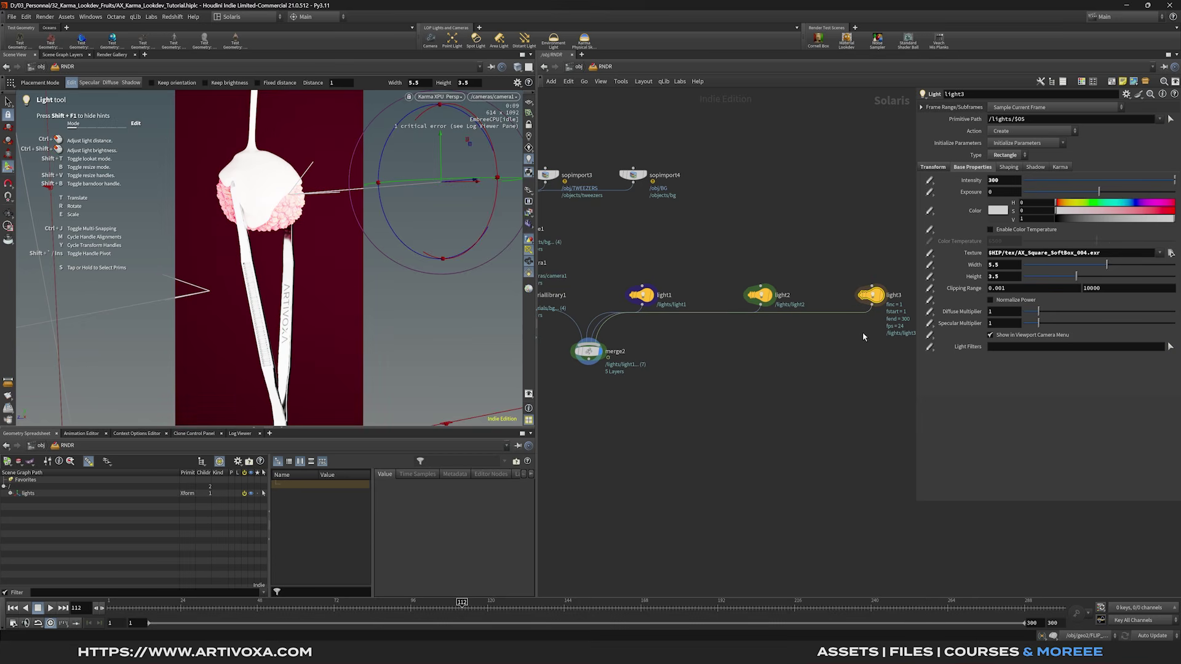
click(91, 84)
click(312, 238)
click(352, 244)
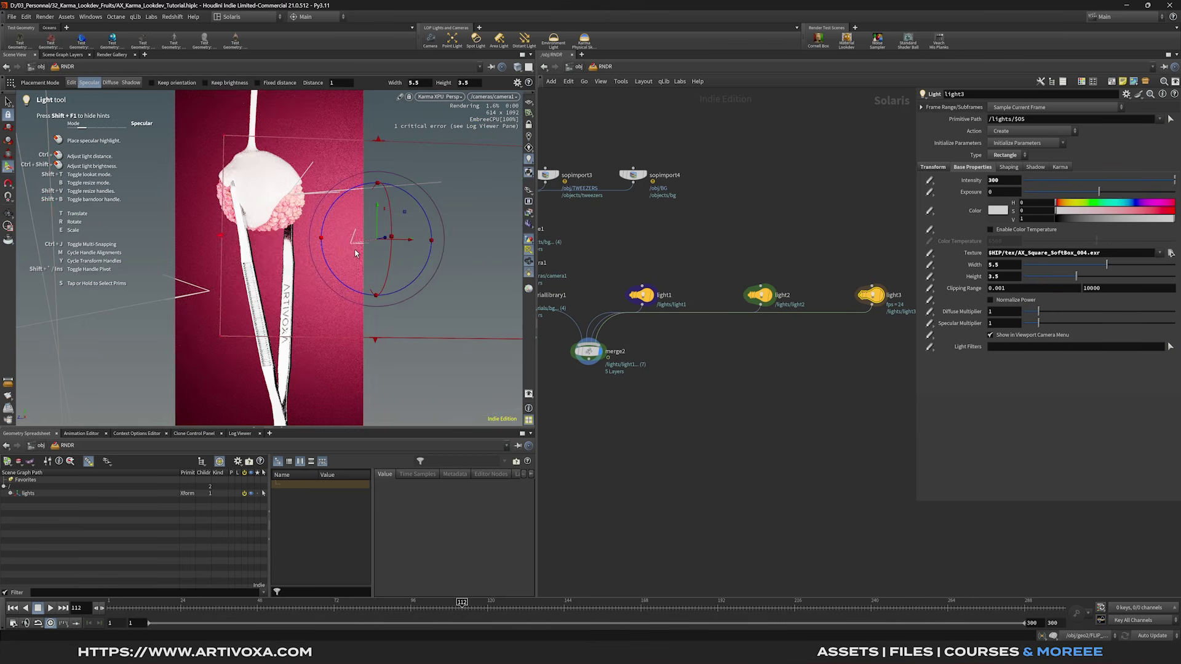
click(354, 255)
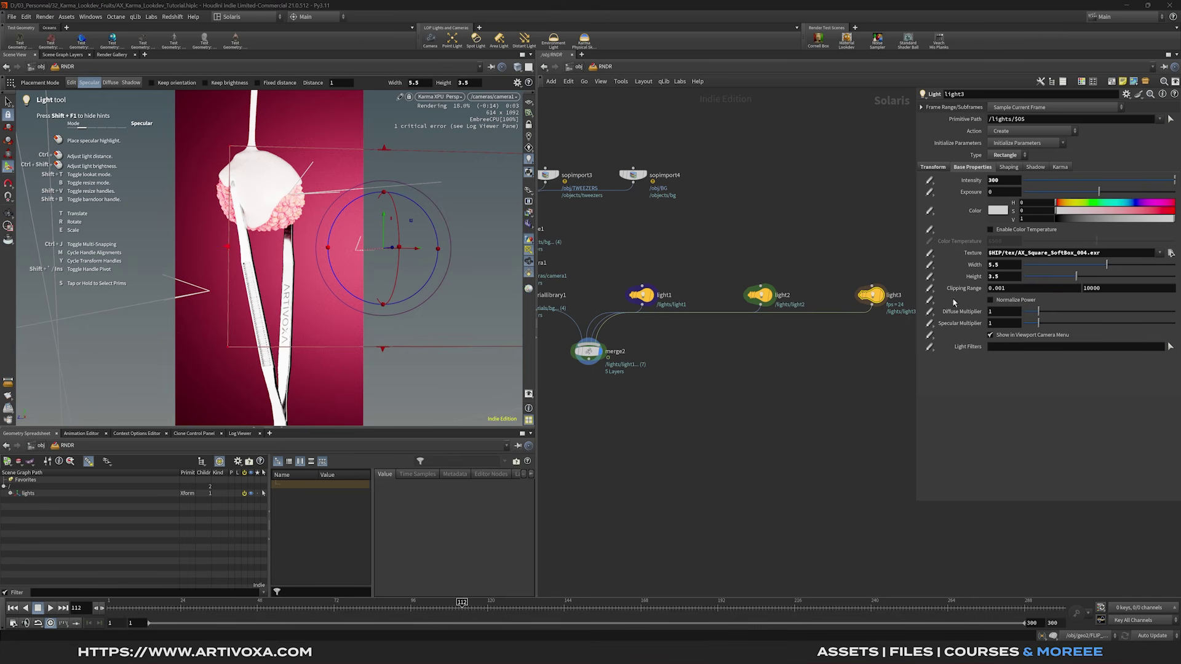
Step: Set light3's width to 2.5 and height to 7
click(1004, 265)
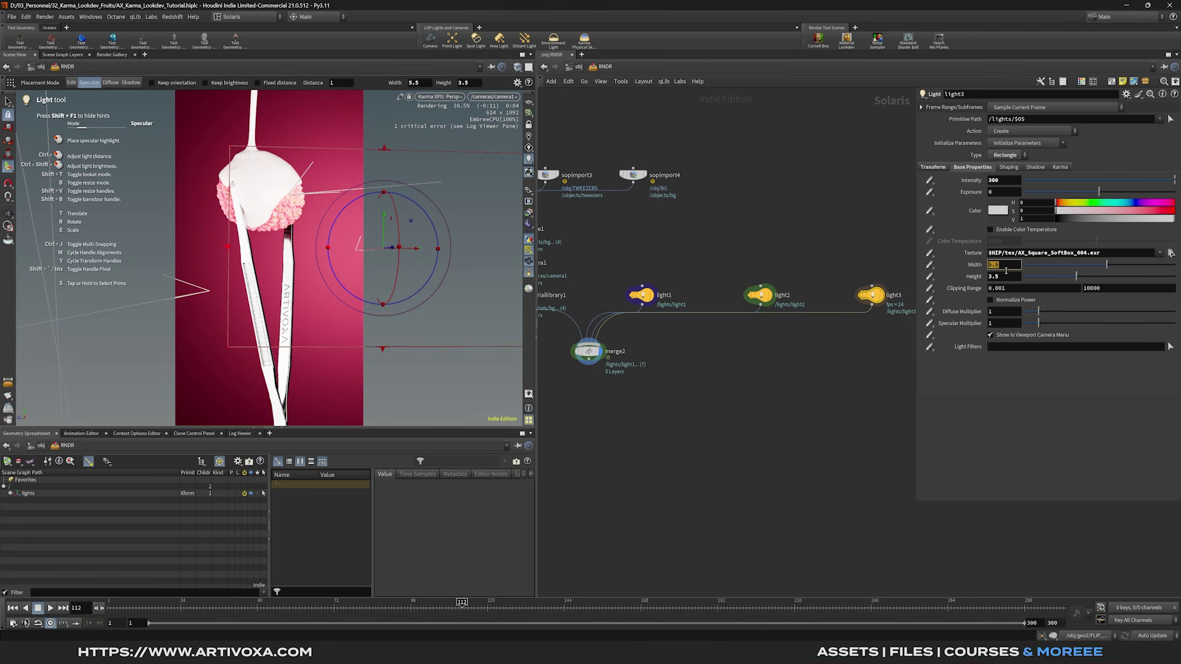
text(2.5)
click(1002, 277)
text(7)
key(Return)
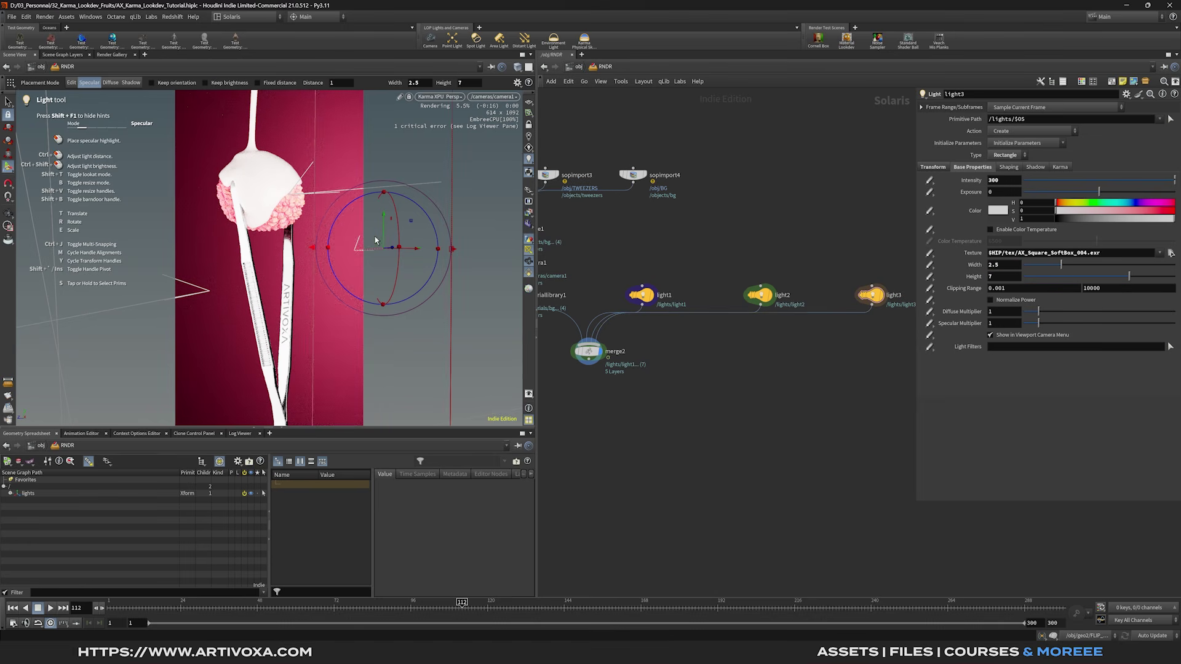
key(Escape)
Step: Orbit the view and move light3 up and to the right on the backdrop
scroll(345, 256, down, 3)
scroll(336, 275, down, 5)
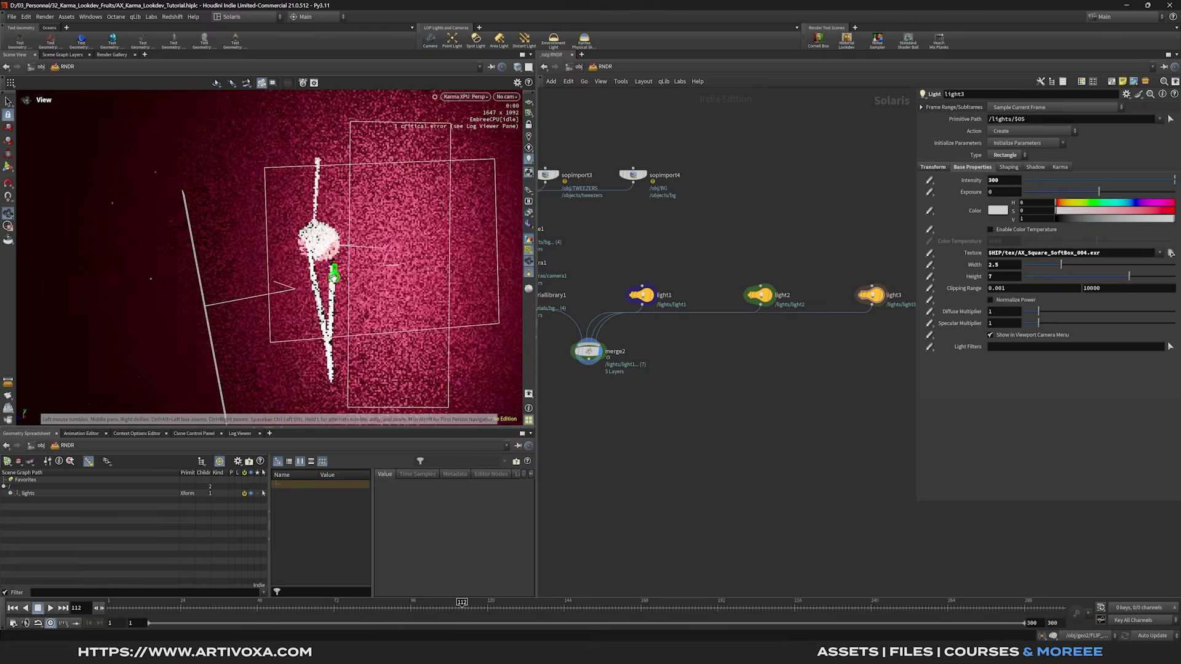
drag(334, 278, 356, 280)
drag(877, 344, 876, 279)
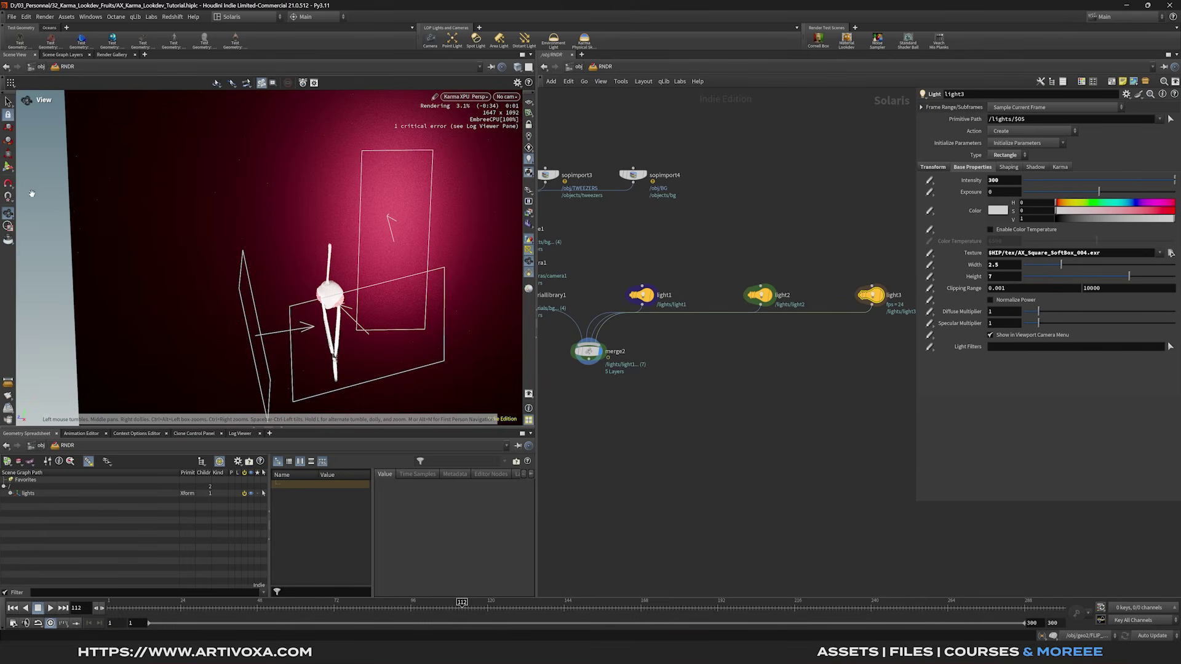
click(8, 166)
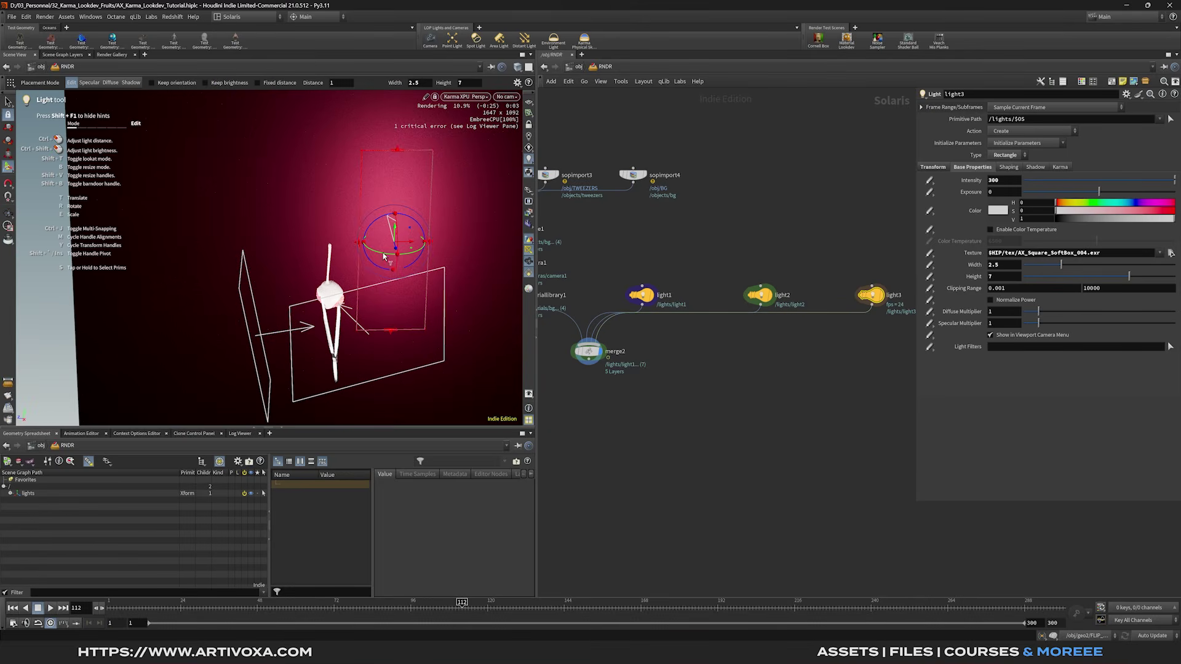
key(Escape)
drag(383, 256, 335, 259)
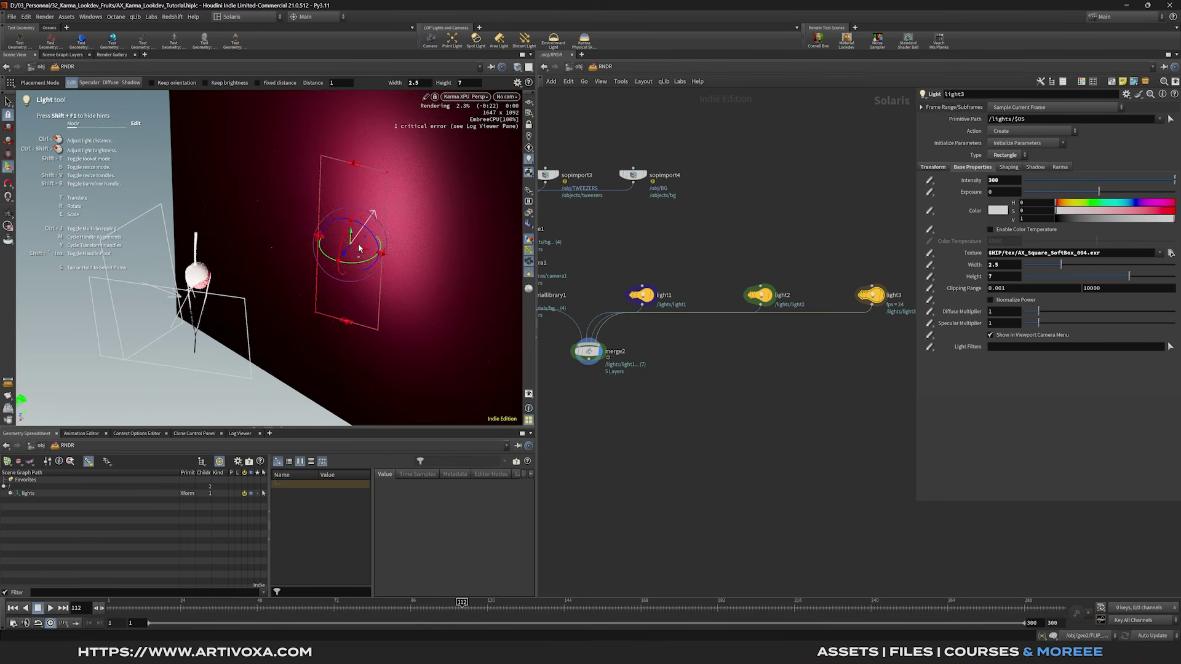
key(m)
key(m)
drag(351, 254, 366, 245)
key(r)
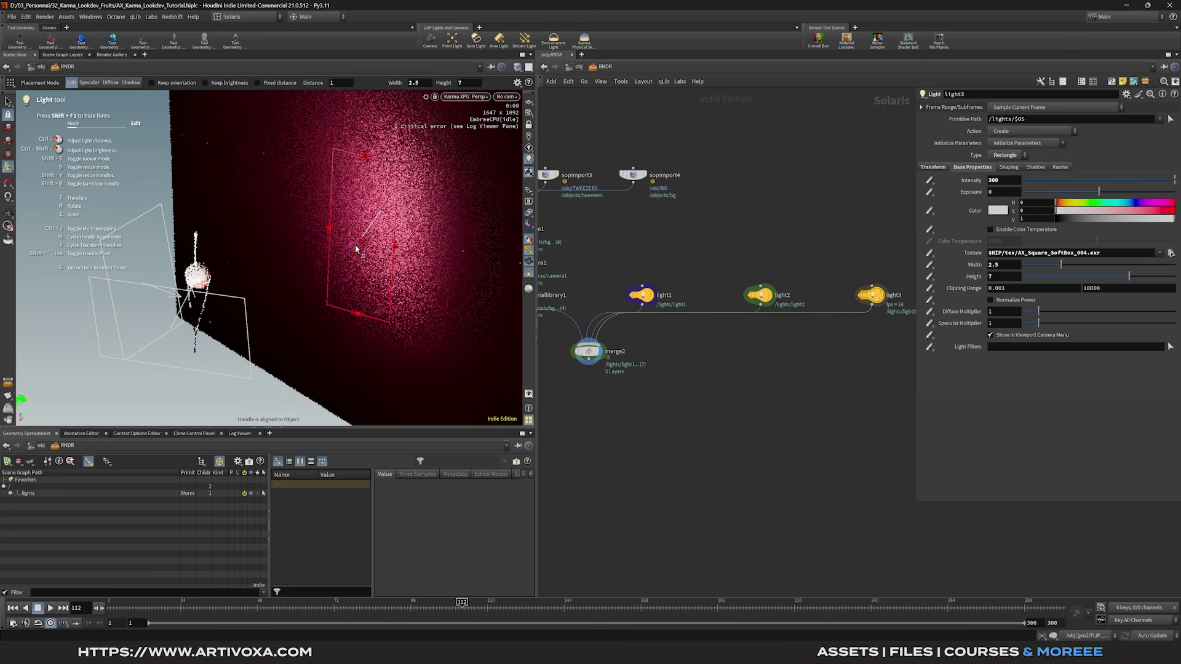
key(Escape)
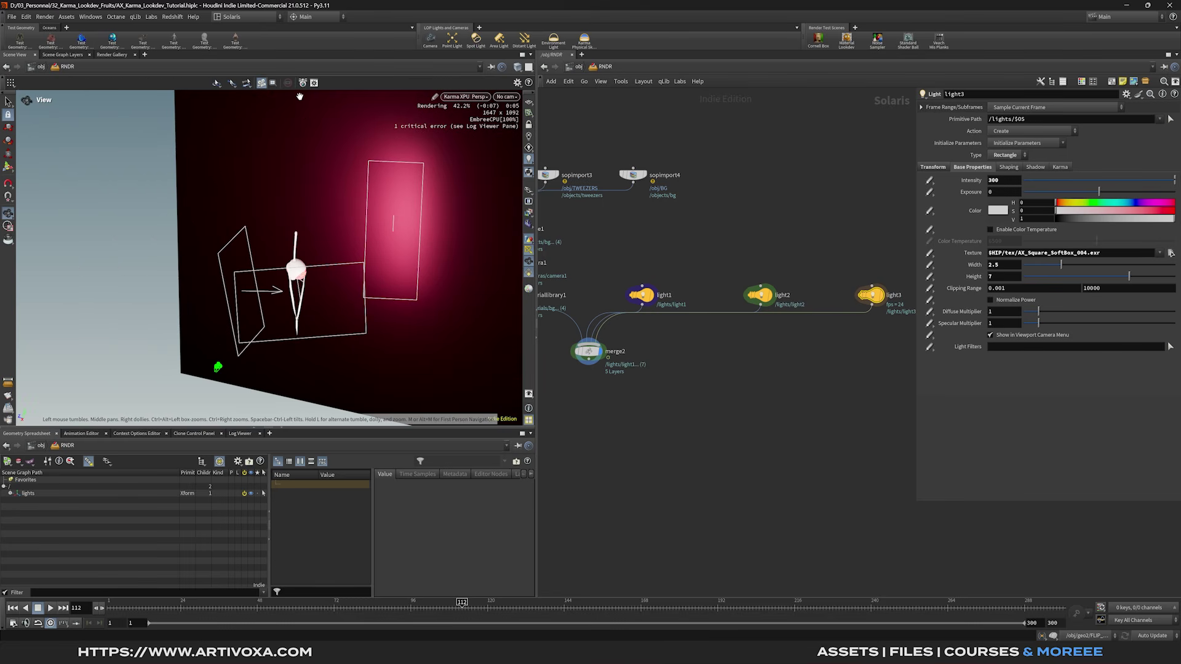
click(529, 66)
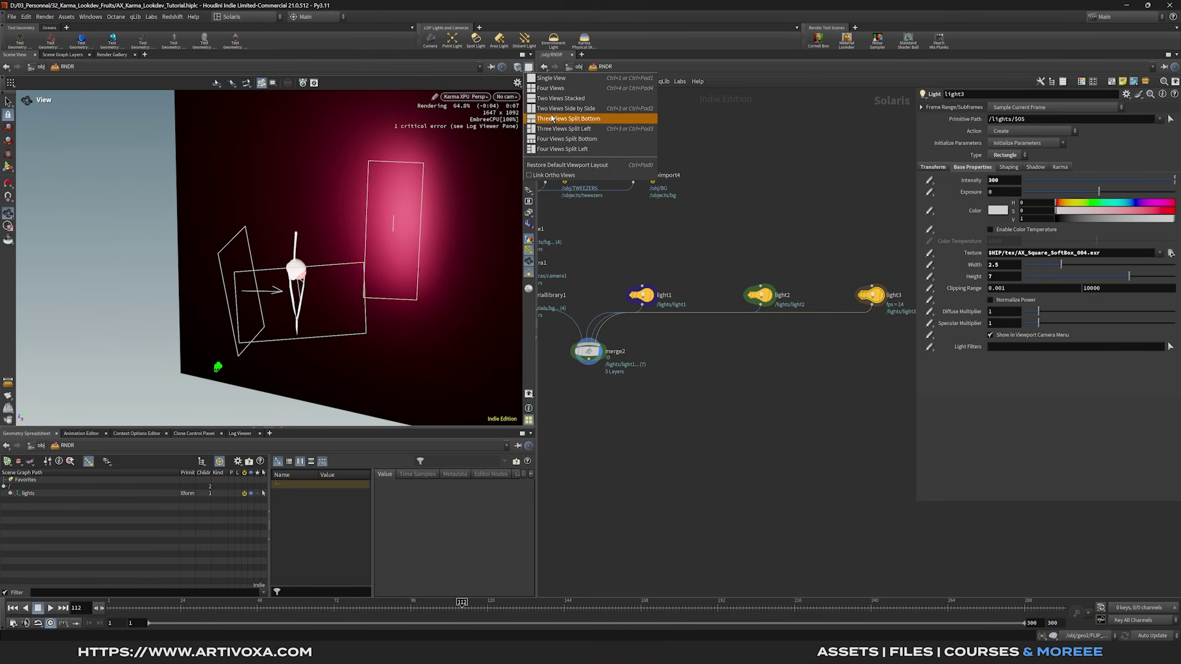
Step: Split the viewport into two views: camera1 on the right, perspective on the left
click(572, 109)
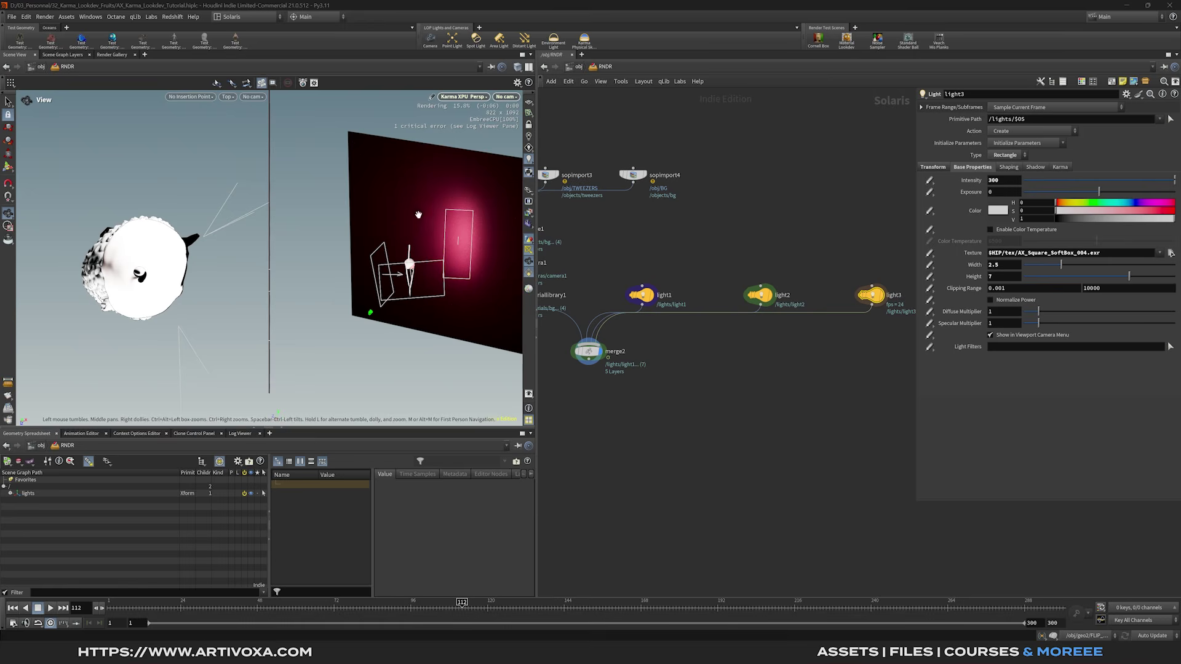
click(508, 98)
click(515, 106)
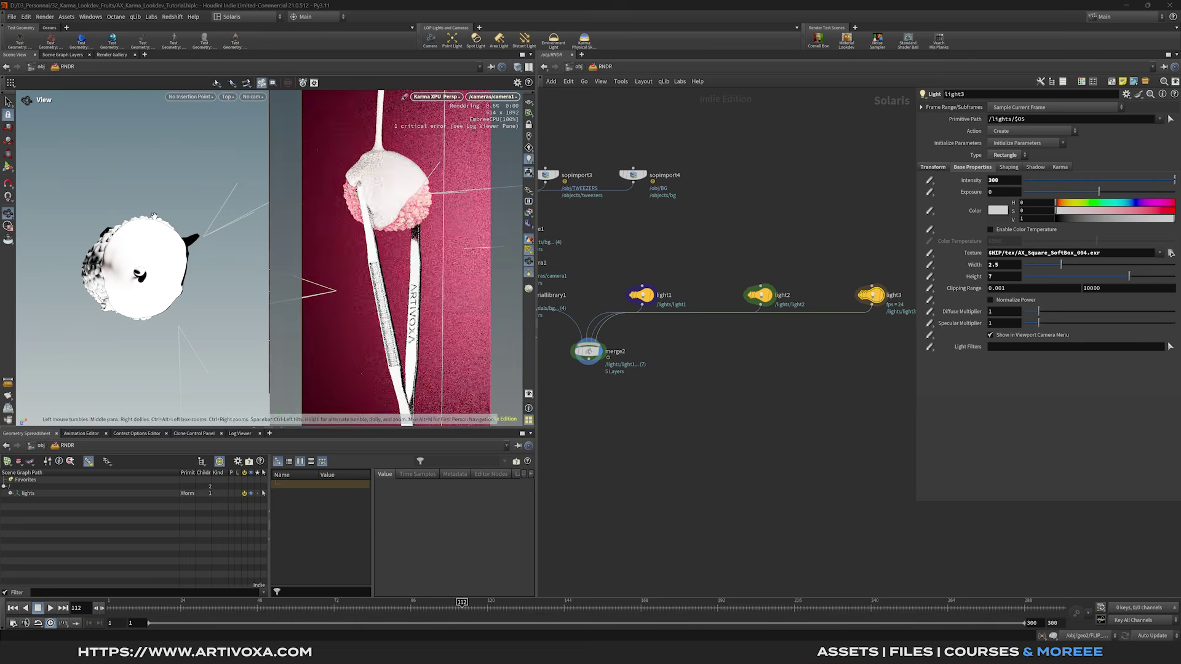
right_click(223, 104)
mouse_move(240, 120)
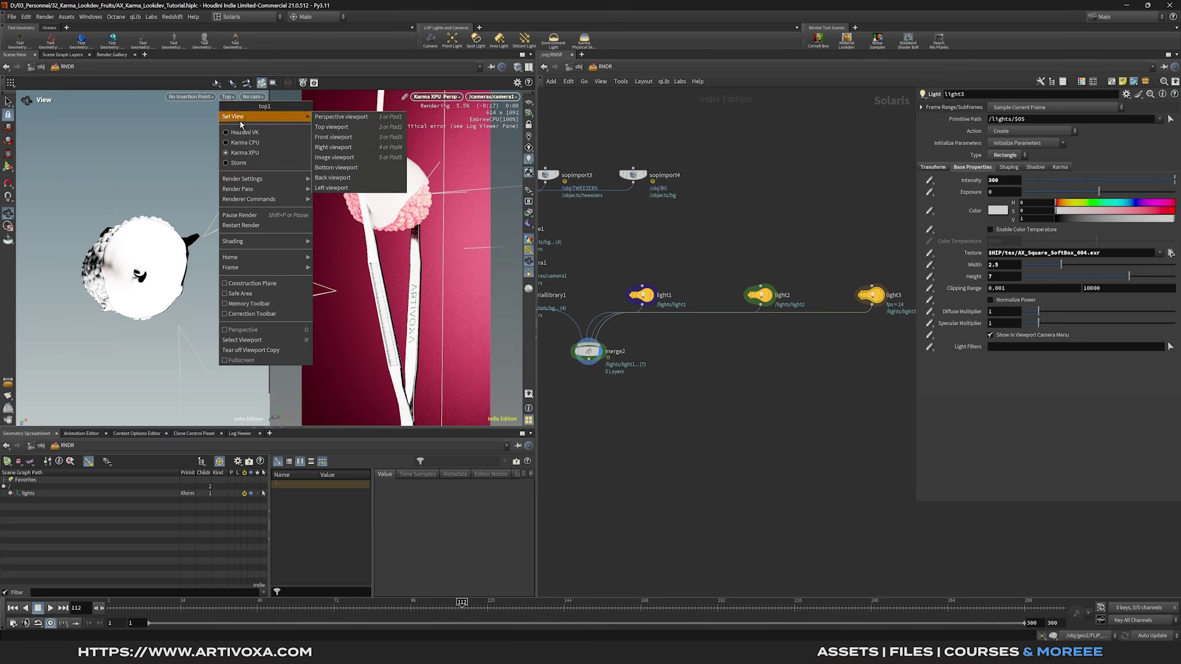
click(341, 117)
scroll(140, 259, up, 3)
drag(147, 265, 248, 261)
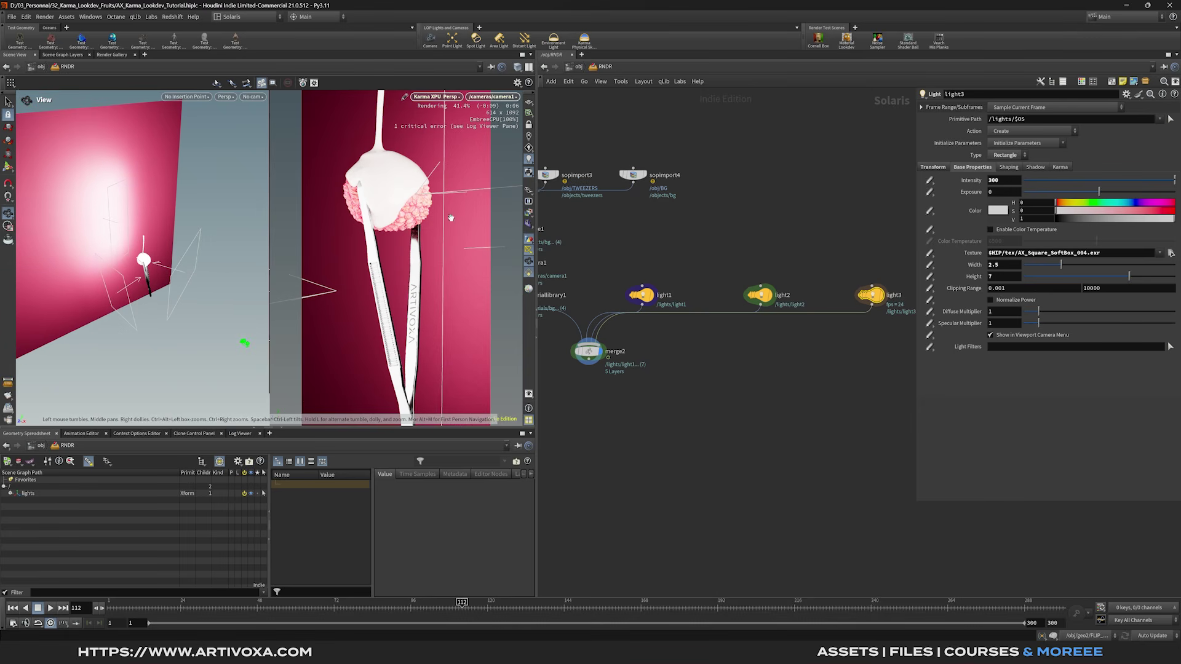
Step: Select light2, undo its last transform, and orbit the left view around the pink wall
click(761, 294)
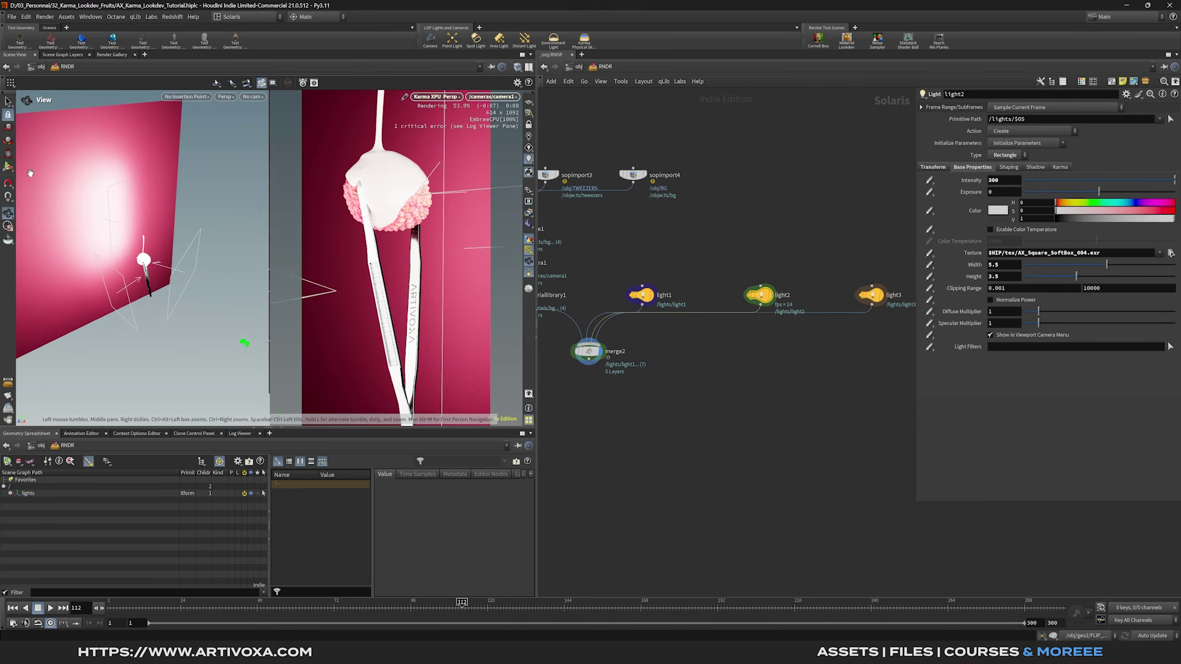
mouse_move(172, 268)
mouse_down()
mouse_move(147, 252)
mouse_move(164, 252)
mouse_move(174, 279)
mouse_move(146, 268)
mouse_move(164, 291)
mouse_up()
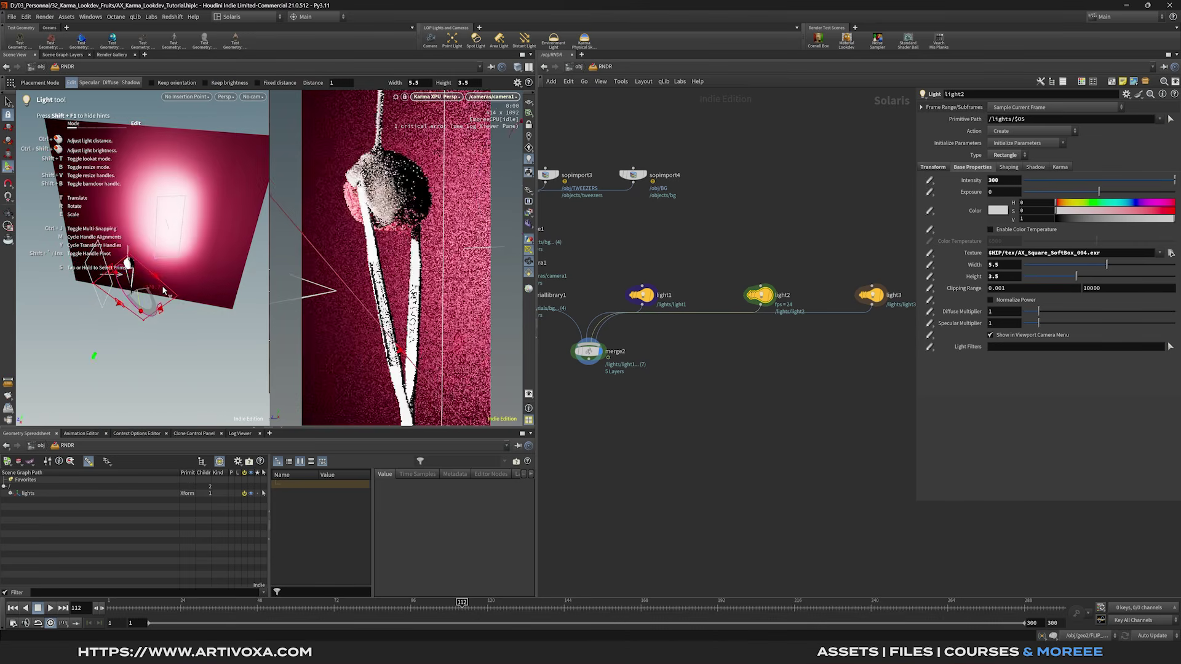
key(ctrl+z)
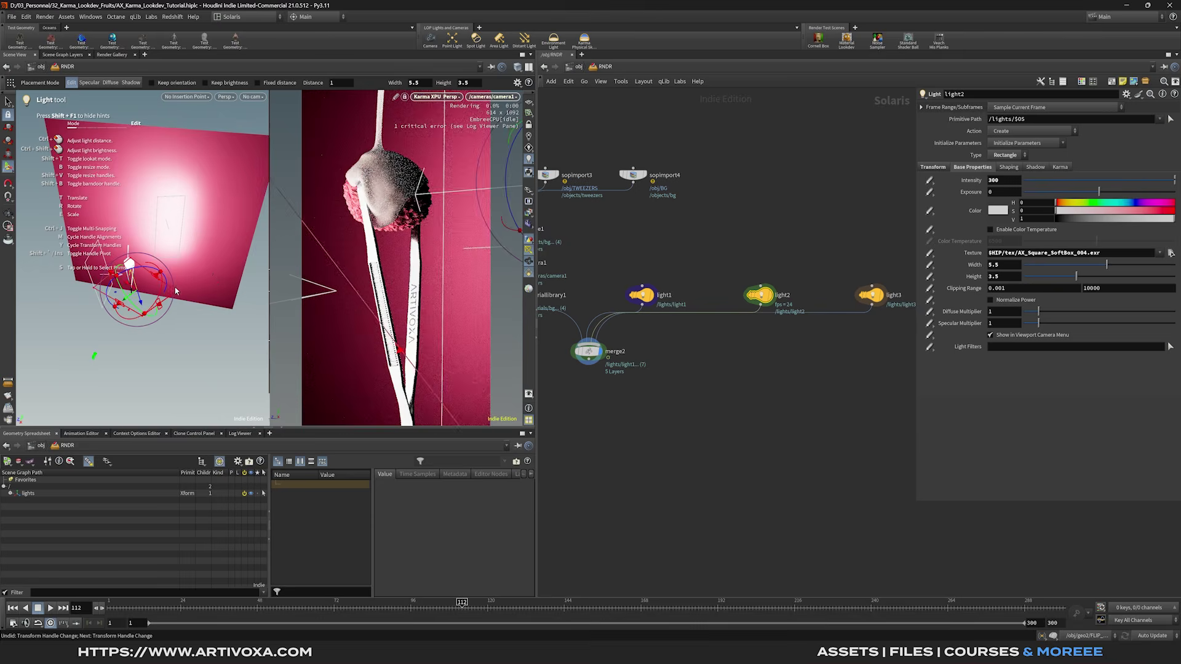
key(Escape)
drag(176, 291, 203, 263)
key(Return)
key(Escape)
key(Return)
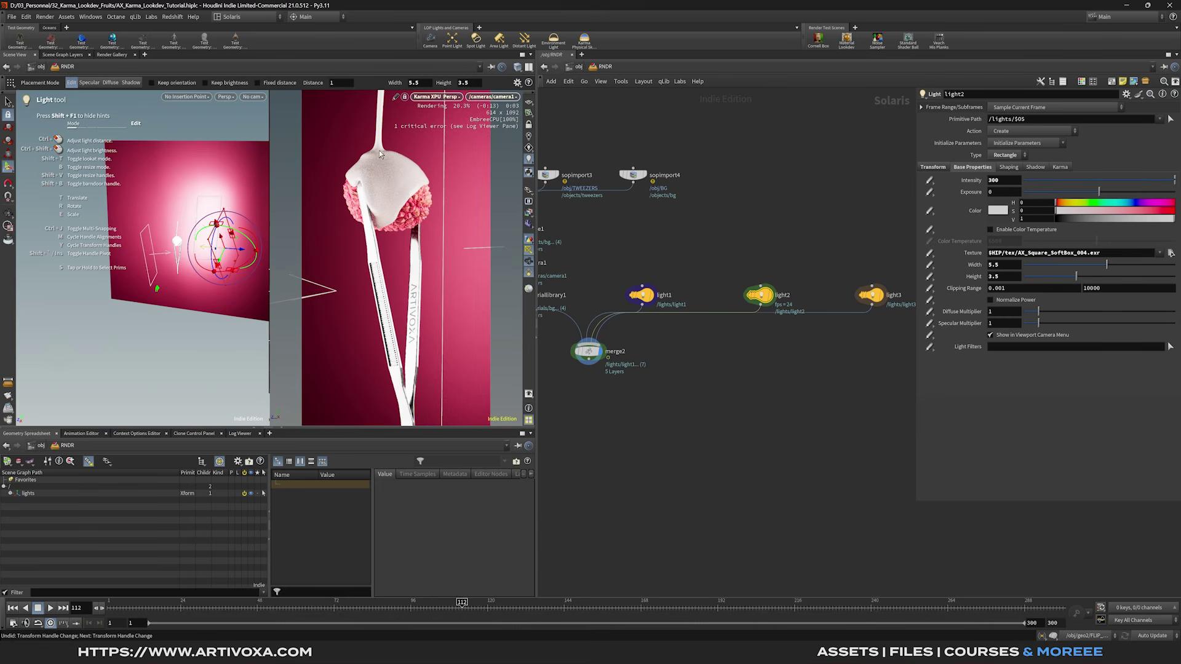
key(Escape)
drag(169, 275, 148, 299)
Step: Move light1 along Z and rotate it with the Light tool handles
click(642, 297)
key(r)
key(Escape)
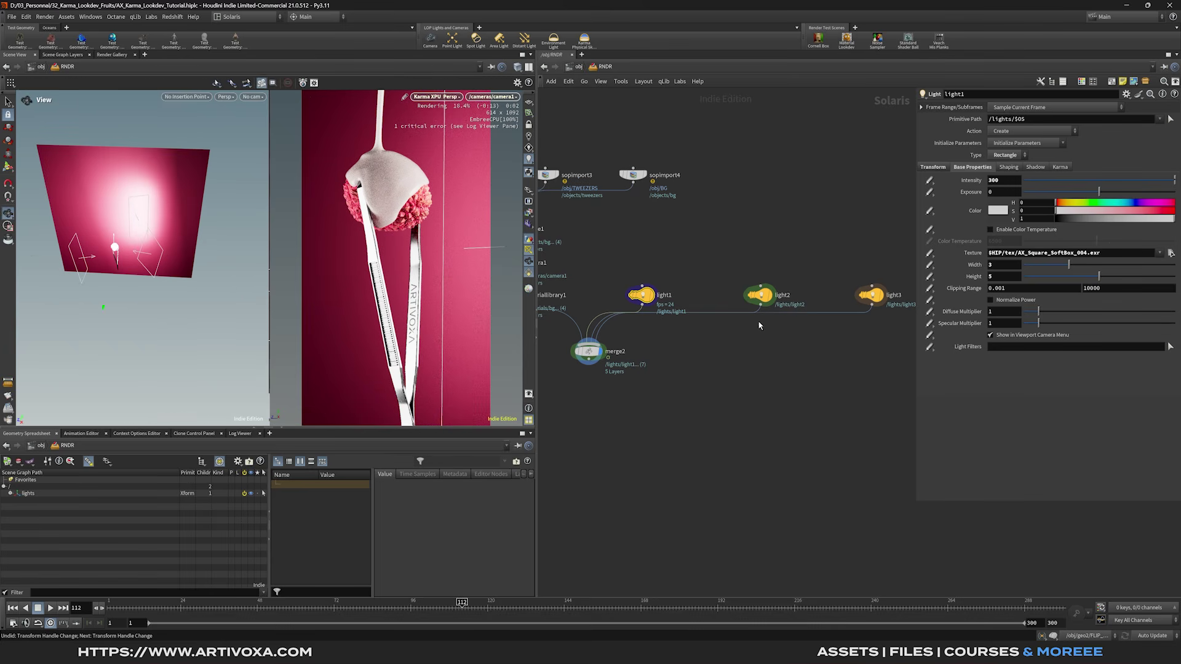
Step: Select light3 and nudge it slightly upward on the backdrop
click(871, 297)
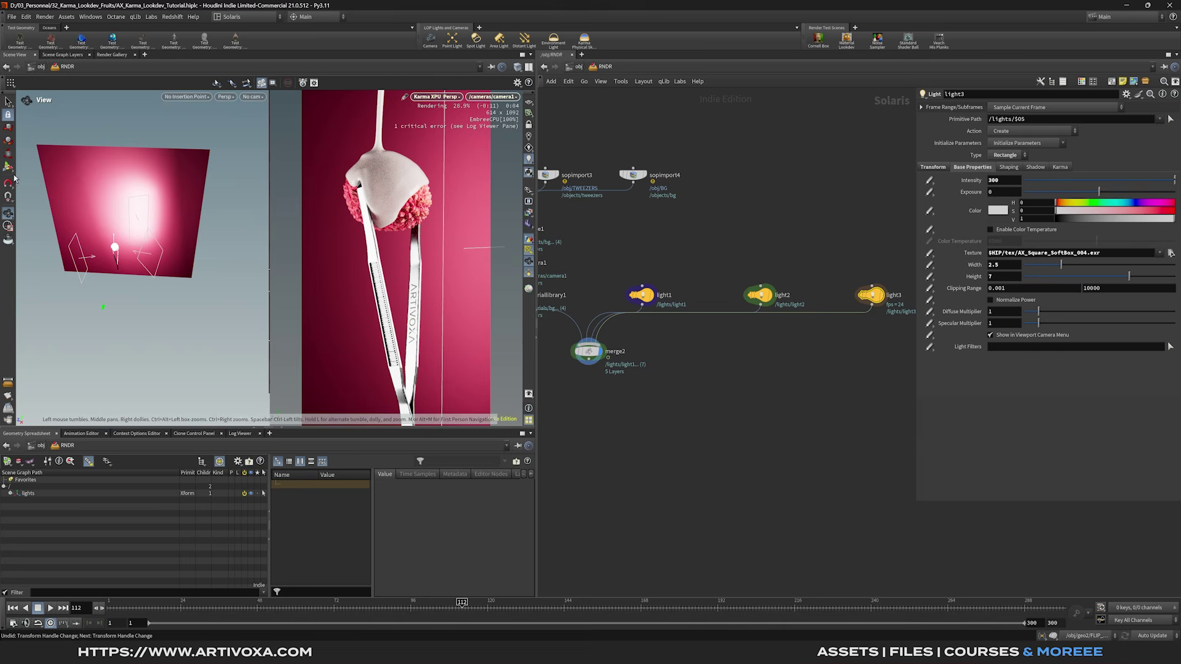
key(Return)
alt+scroll(148, 228, up, 2)
alt+middle_drag(141, 230, 161, 257)
alt+drag(162, 257, 164, 263)
key(m)
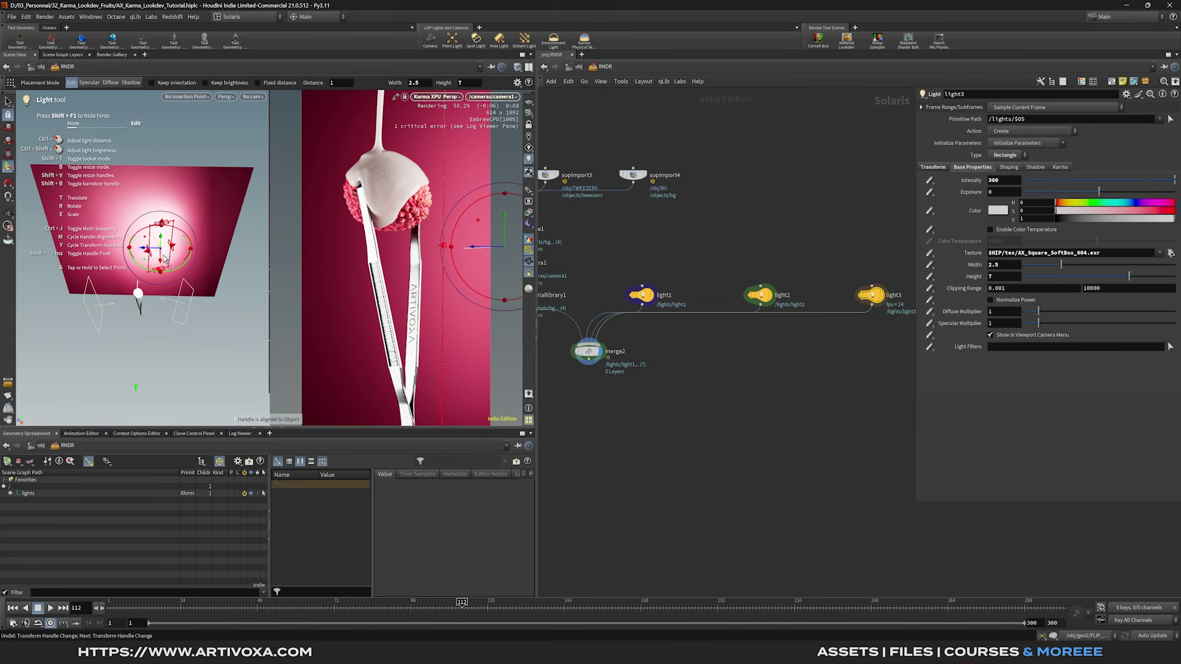
drag(161, 262, 149, 267)
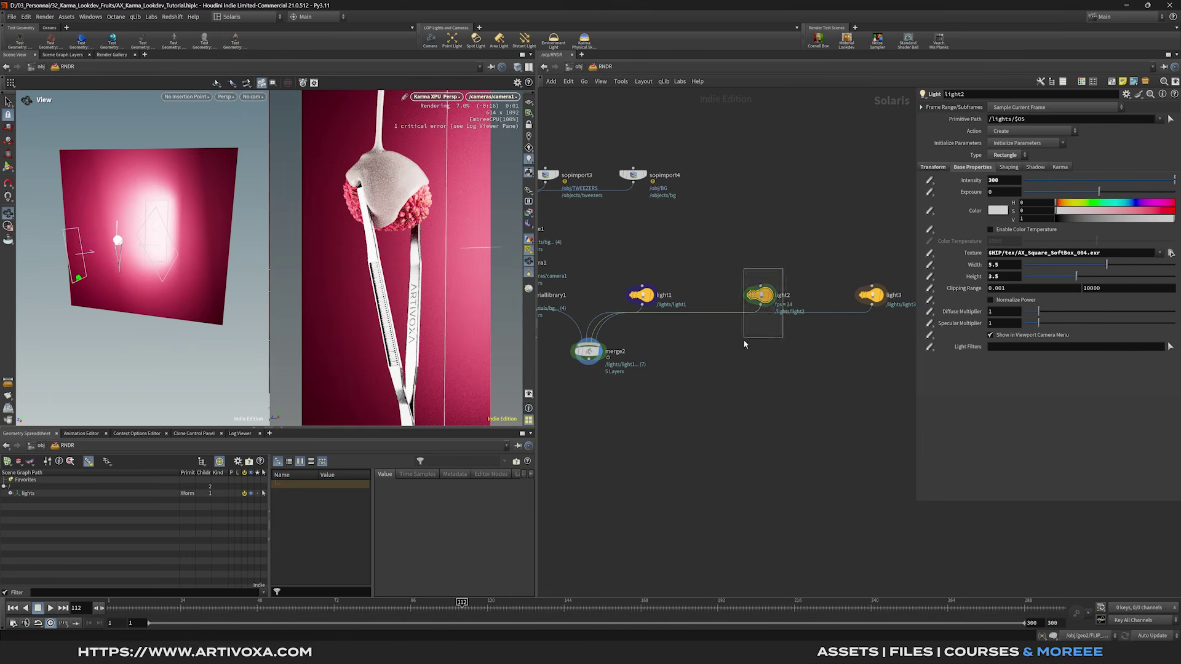
Step: Widen light2 to about 6.65 and set its intensity to 350
mouse_move(1106, 265)
mouse_down()
mouse_move(1146, 266)
mouse_move(1126, 264)
mouse_up()
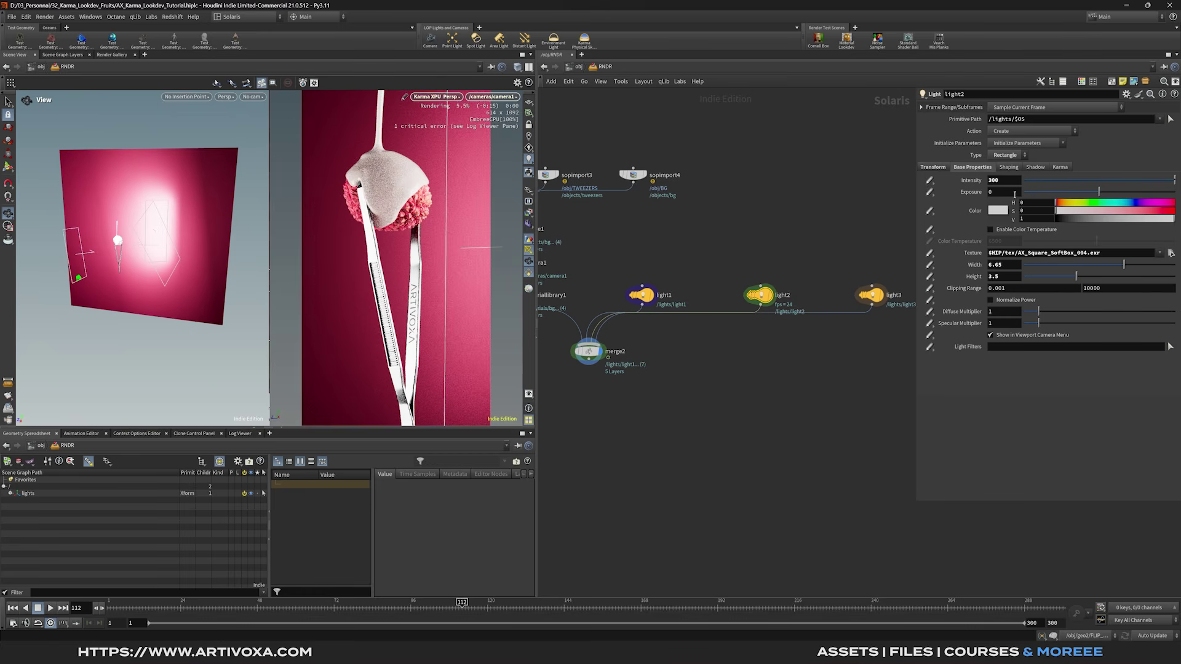
text(50)
key(Return)
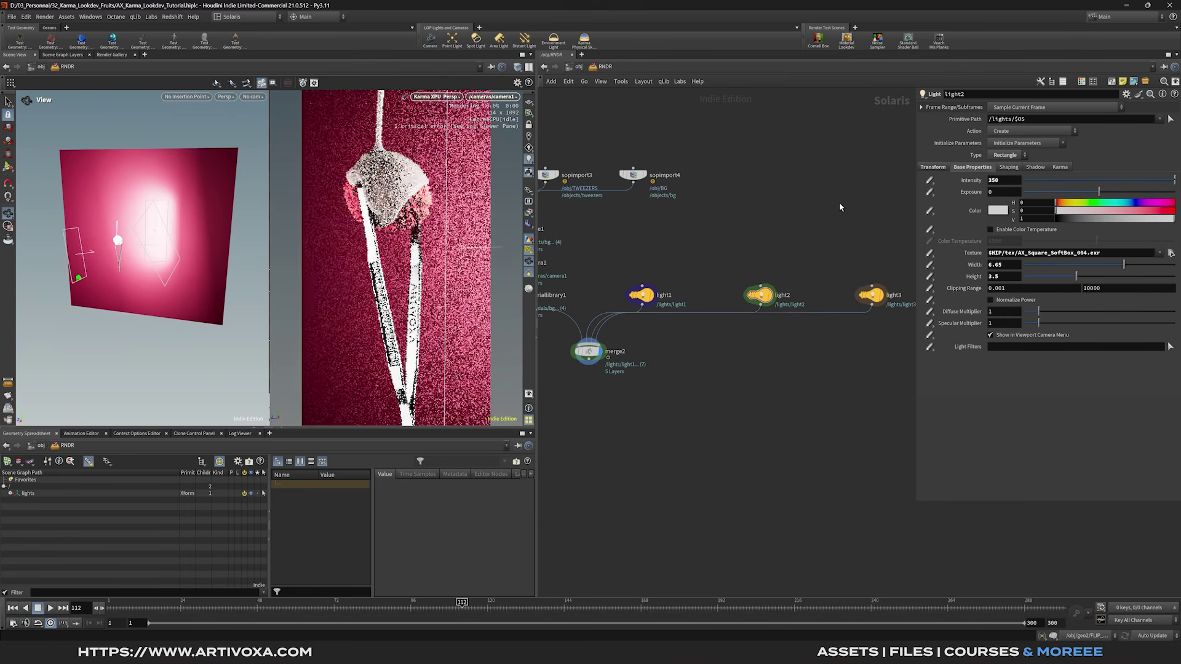
Step: Lower light1's intensity to 200
drag(681, 263, 640, 319)
double_click(994, 182)
text(200)
key(Return)
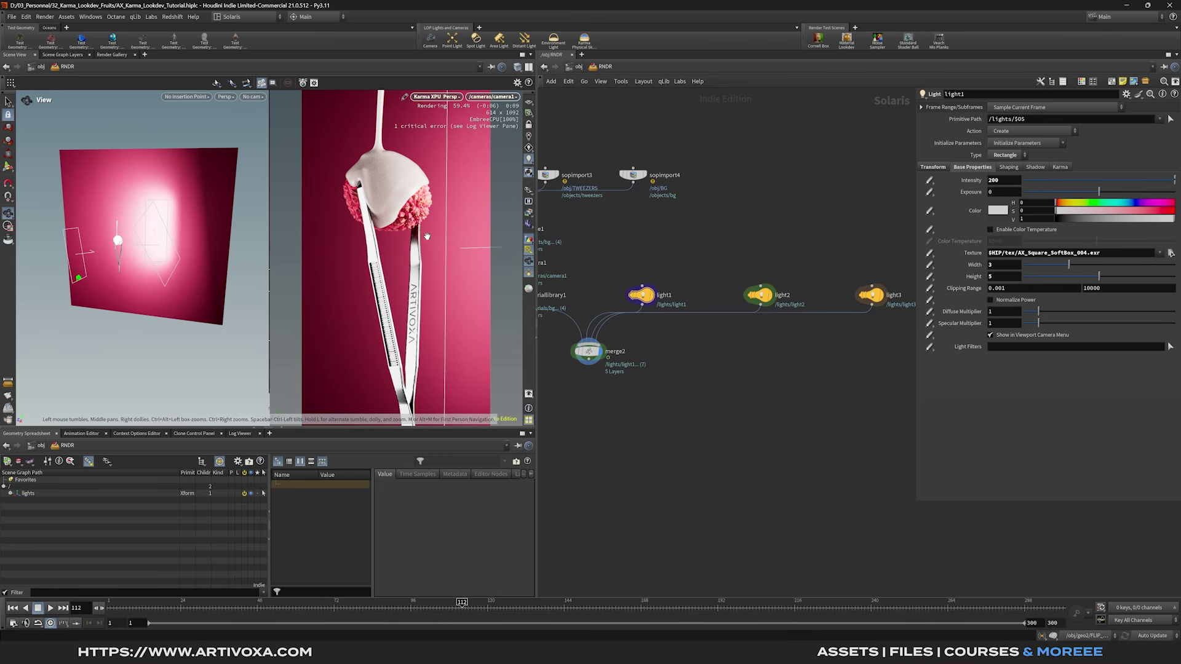
click(528, 66)
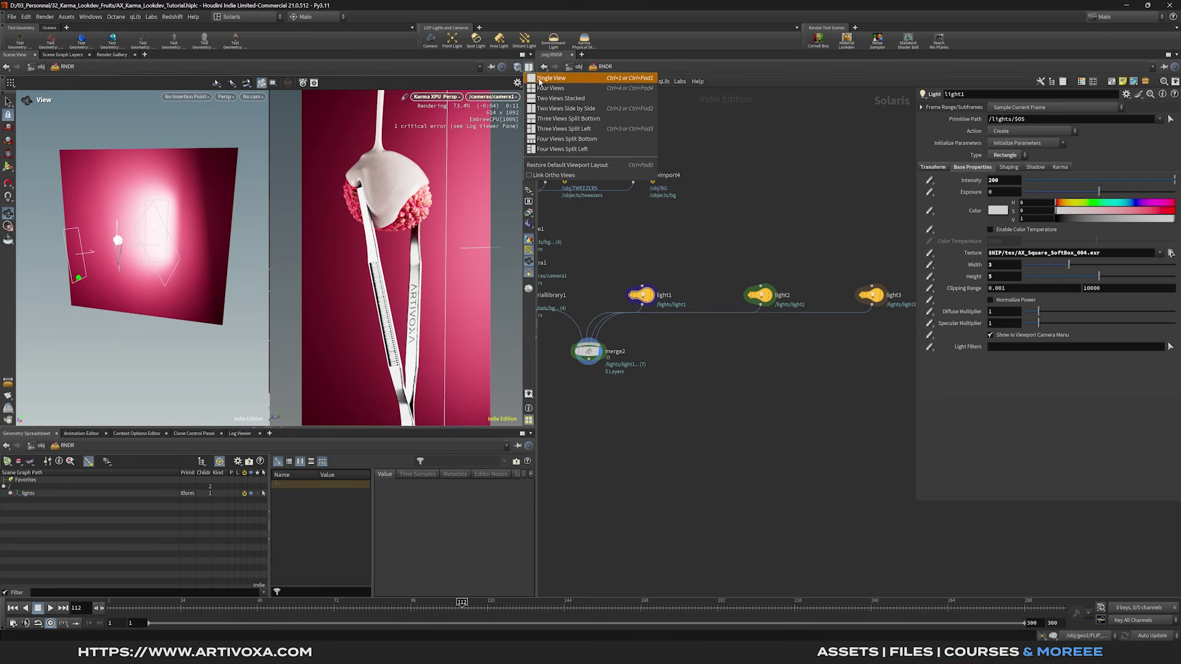
Step: Add the Karma render settings and USD render ROP nodes below merge2 and wire merge2 into them
click(547, 78)
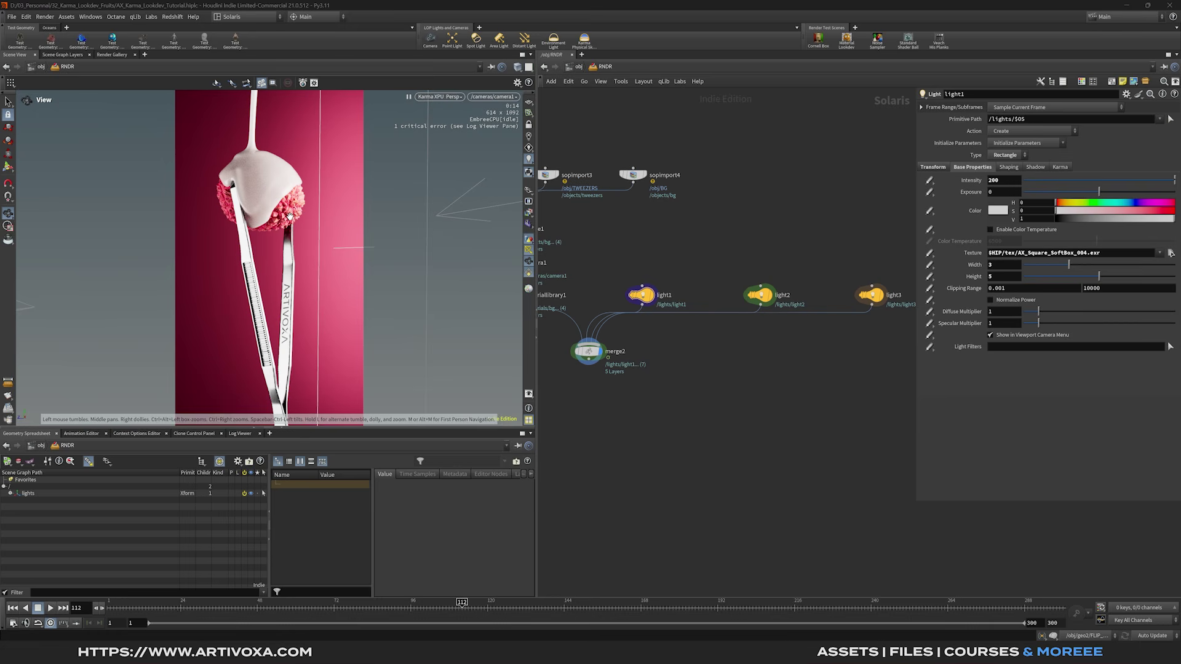
middle_drag(637, 416, 727, 387)
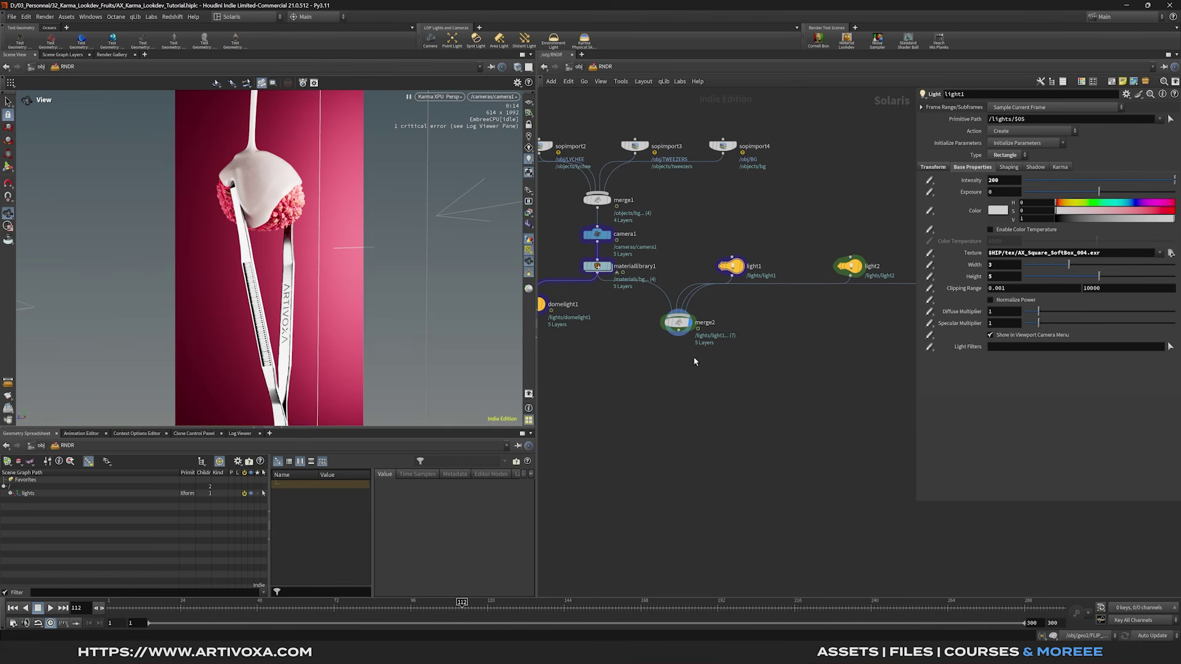
key(Tab)
text(karm)
key(Return)
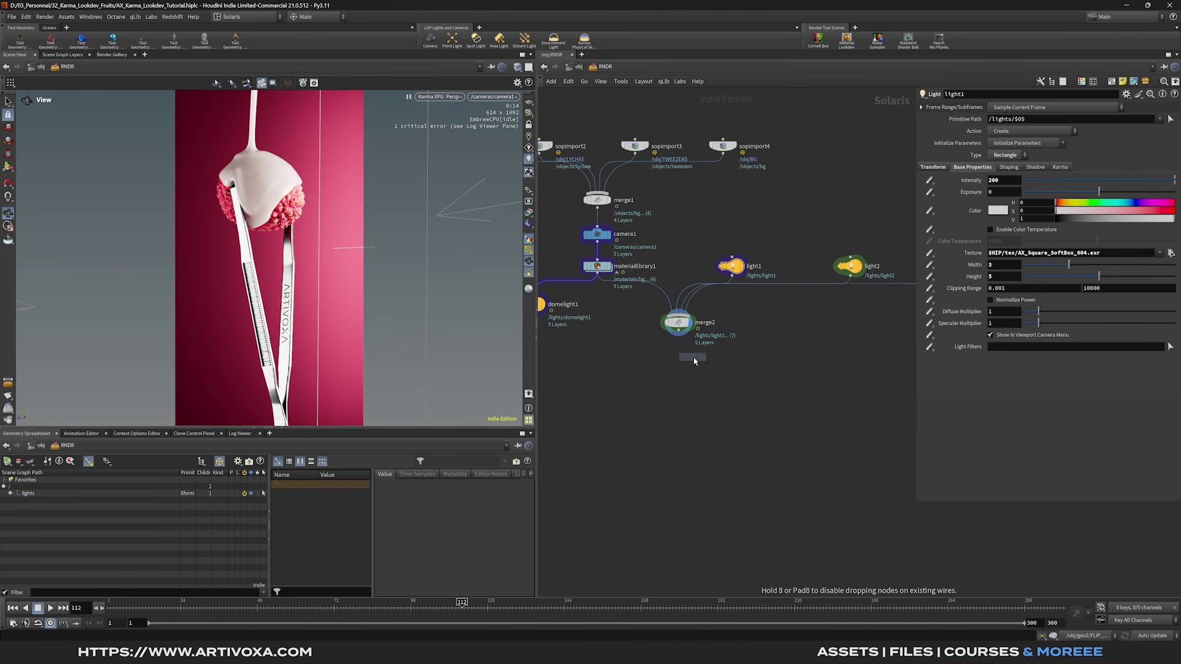
click(692, 356)
drag(675, 360, 675, 359)
middle_drag(735, 378, 732, 372)
drag(768, 351, 683, 409)
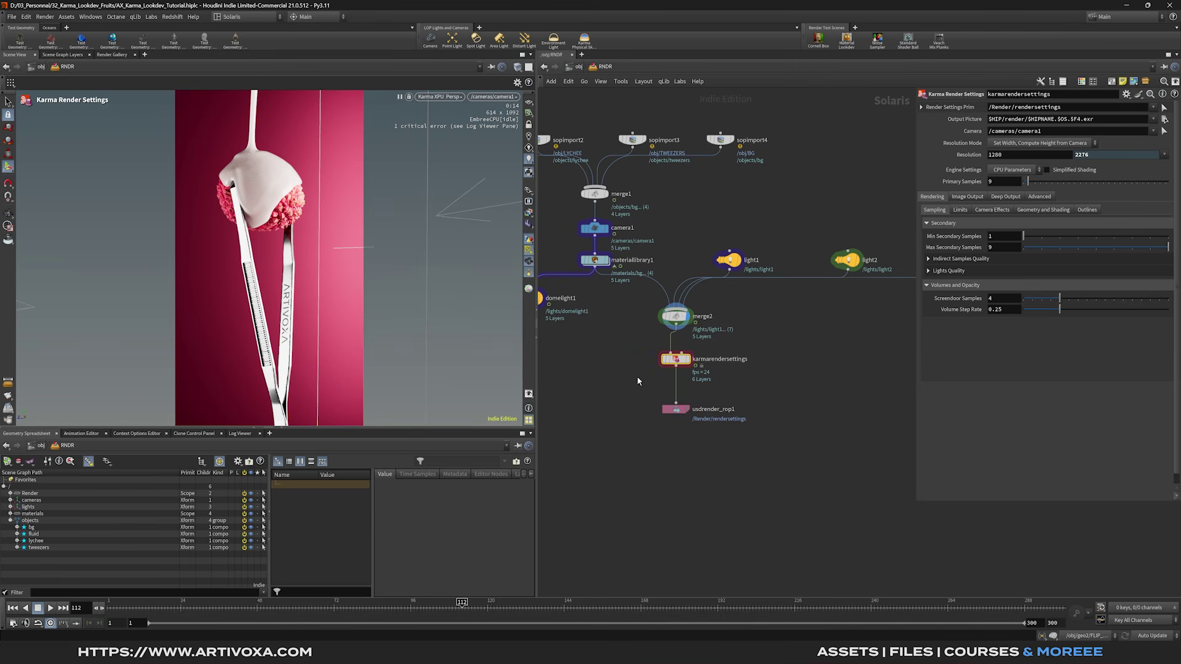
Step: Set the Karma engine to XPU Parameters and a Manual resolution of 1080×1920
drag(917, 338, 856, 337)
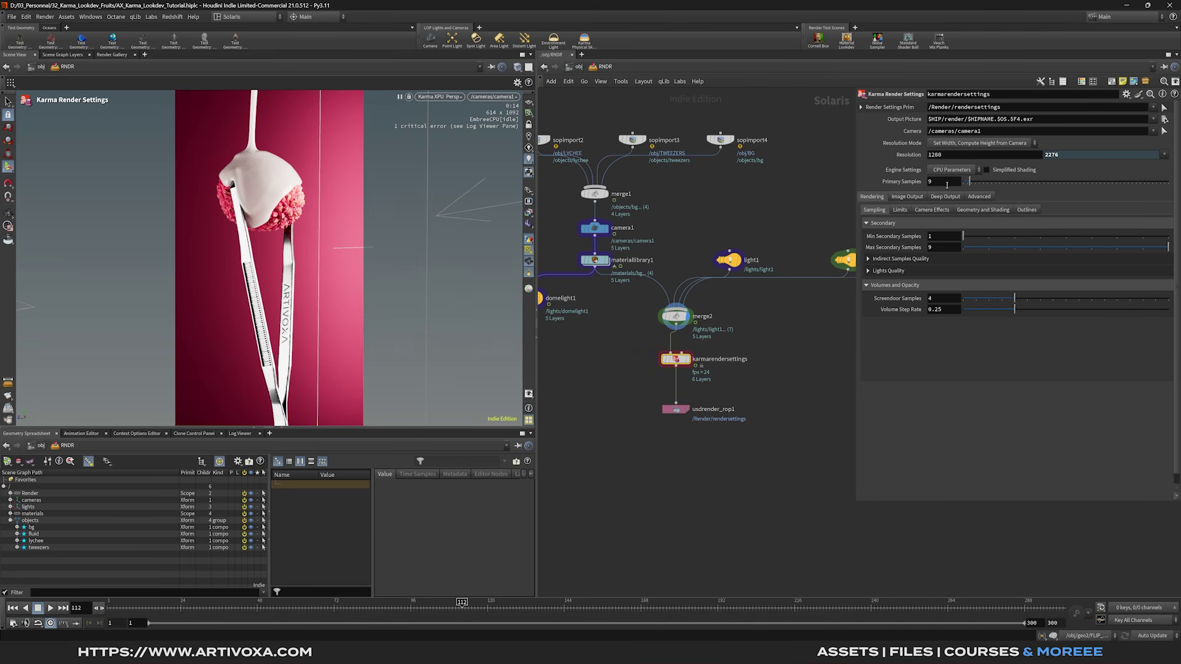
click(946, 171)
click(954, 185)
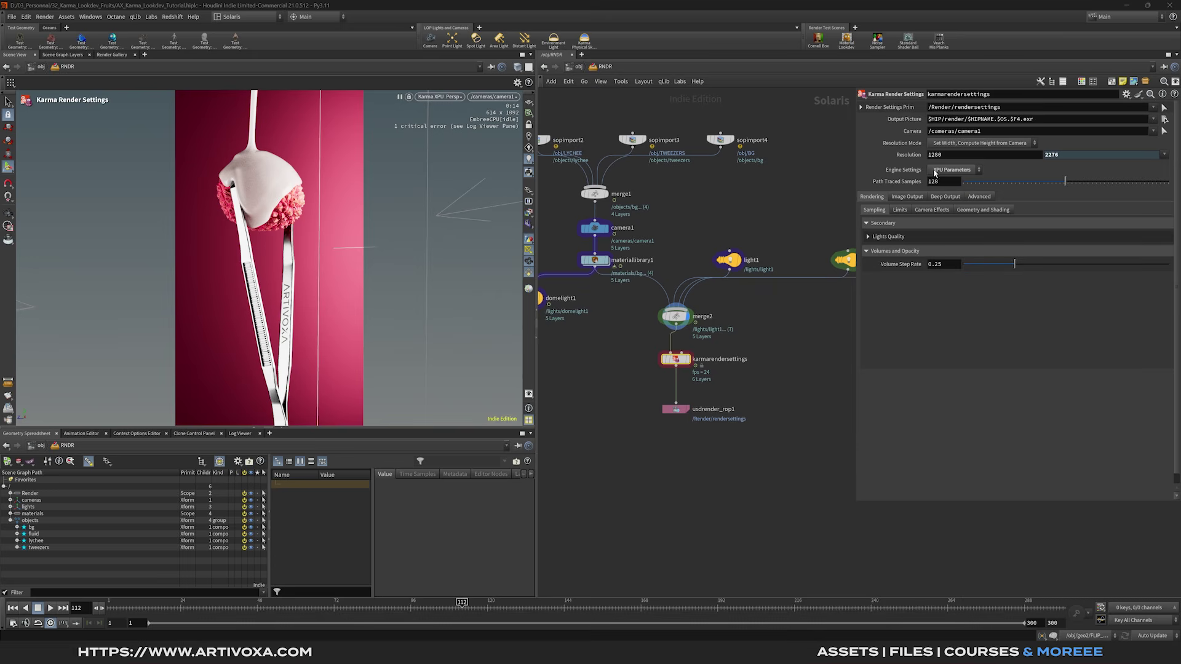
click(962, 142)
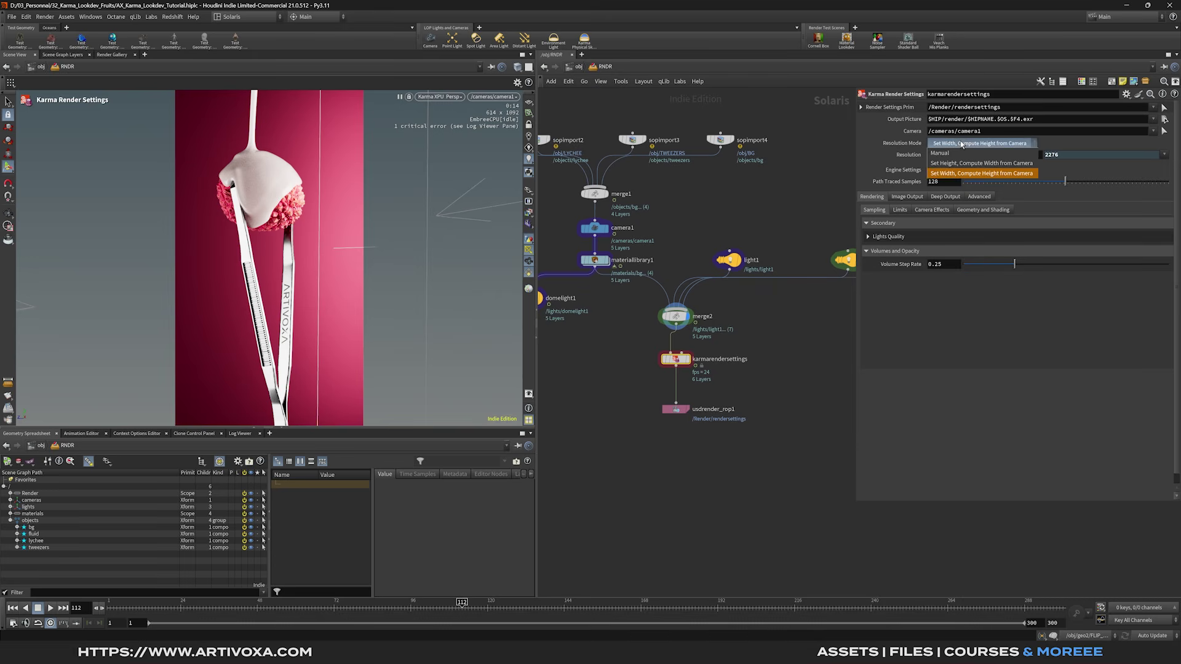
click(955, 154)
double_click(955, 155)
text(1080)
key(Tab)
text(1920)
key(Return)
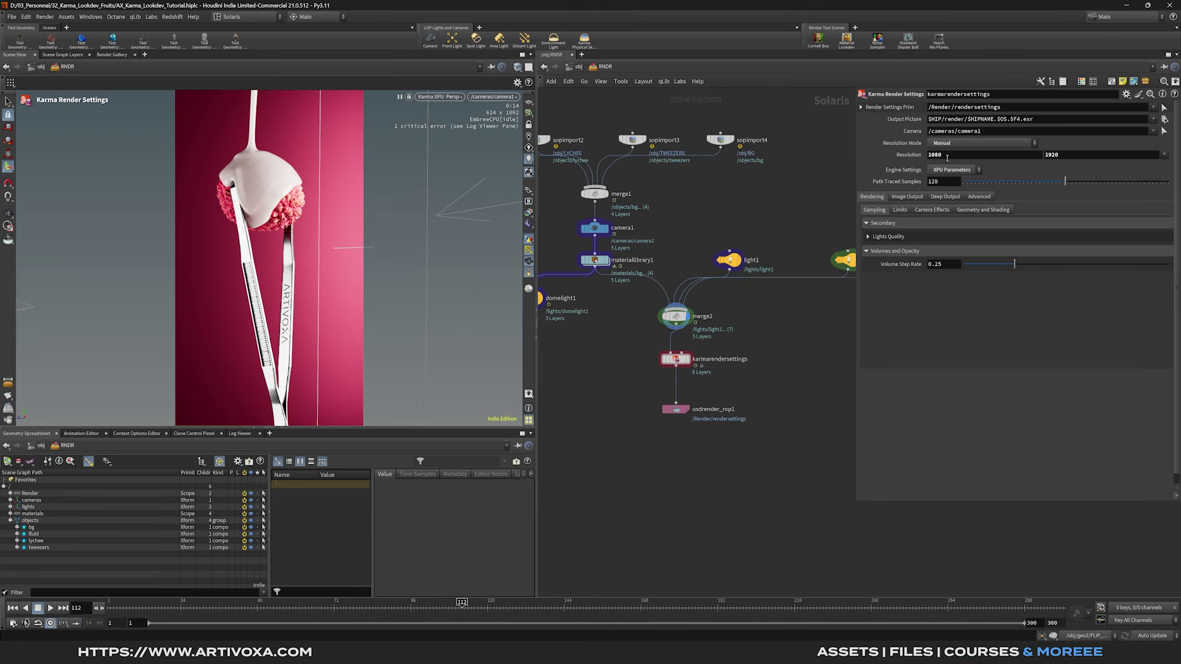
Step: Raise Path Traced Samples to 512
double_click(950, 183)
text(256)
key(Return)
double_click(940, 184)
text(512)
key(Return)
Step: Enable the Combined Diffuse and Combined Glossy Reflection AOVs under Image Output
click(908, 197)
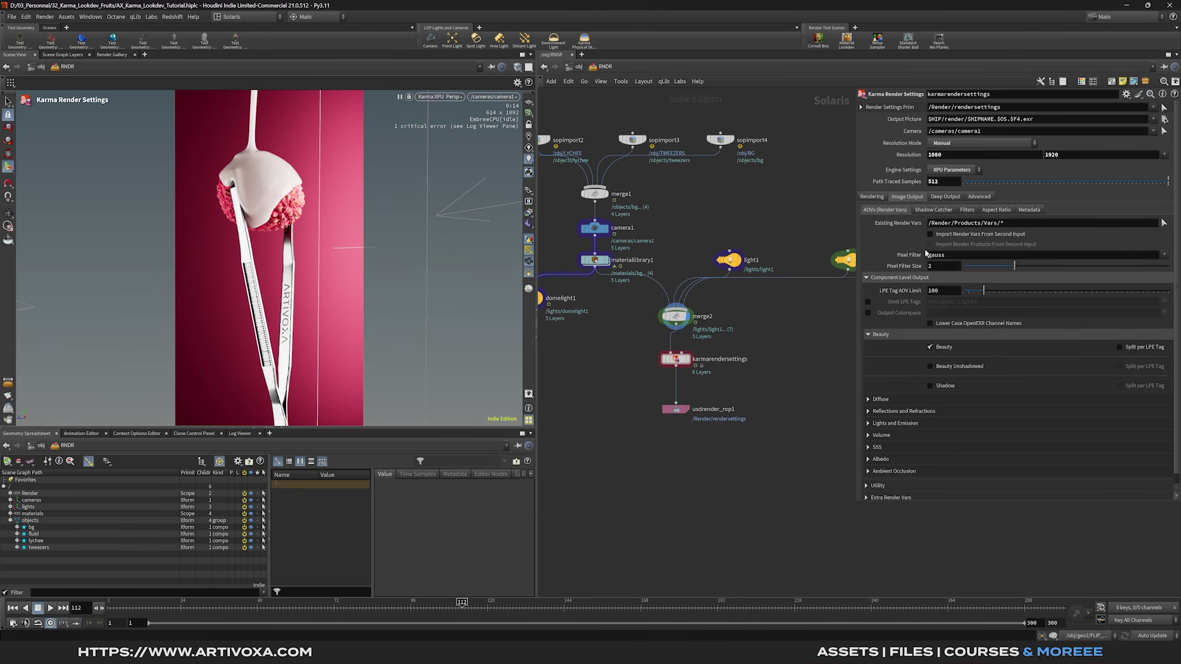
scroll(917, 409, down, 1)
click(883, 390)
scroll(955, 410, down, 2)
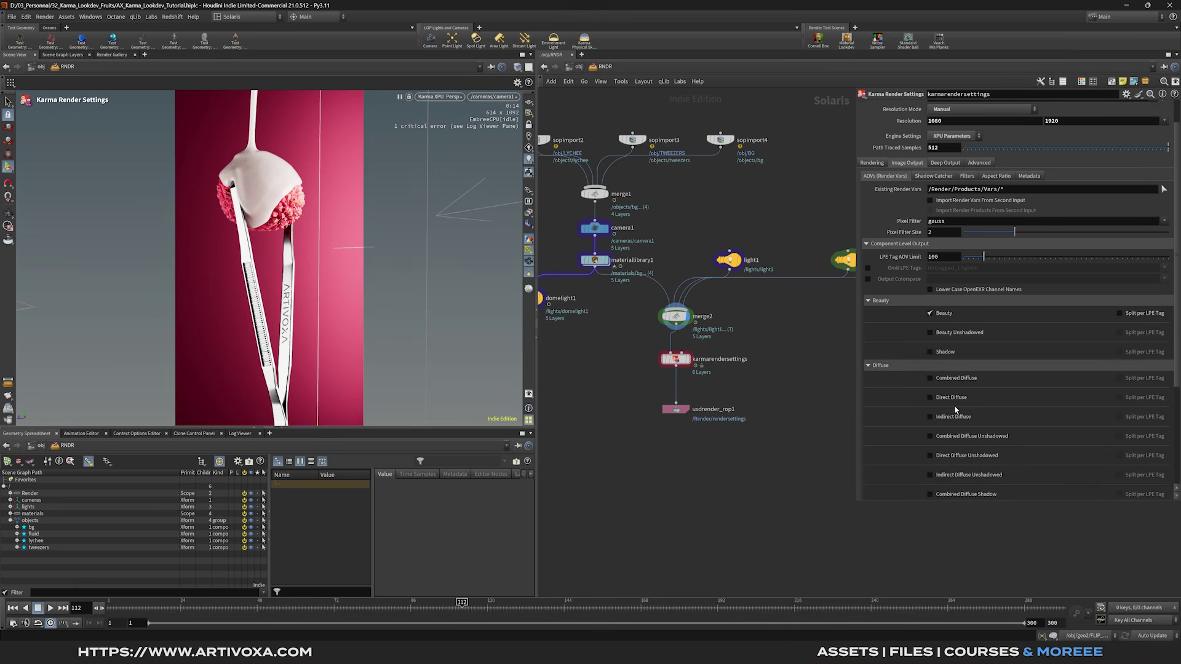
click(930, 378)
scroll(890, 372, down, 4)
click(891, 419)
scroll(930, 394, down, 2)
click(930, 361)
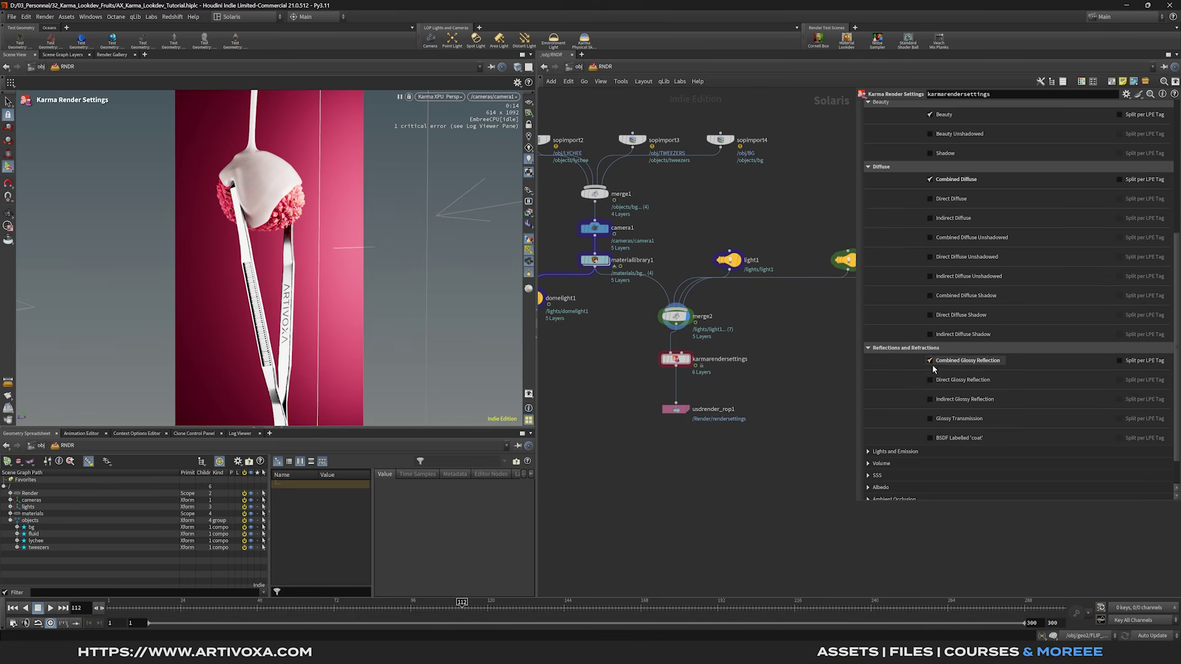
Step: Enable the BSDF Labelled 'sss' AOV, then select usdrender_rop1
scroll(932, 364, down, 1)
click(912, 436)
scroll(915, 441, down, 1)
click(930, 435)
click(676, 409)
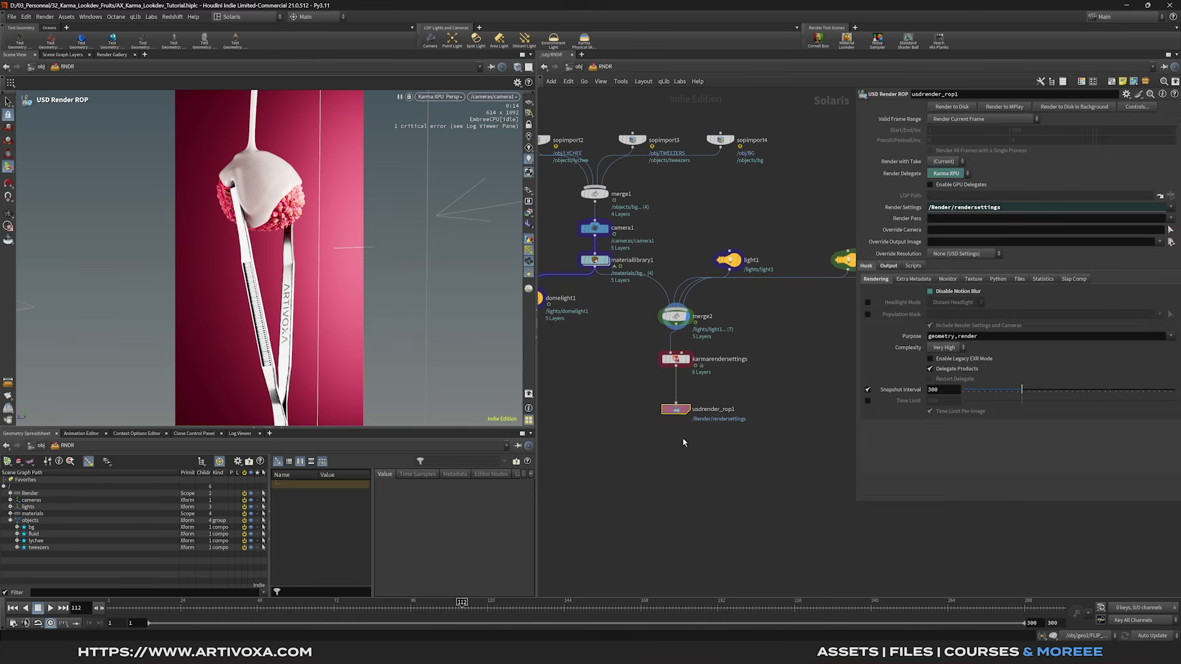
Step: Keep usdrender_rop1's Valid Frame Range on Render Current Frame
click(738, 359)
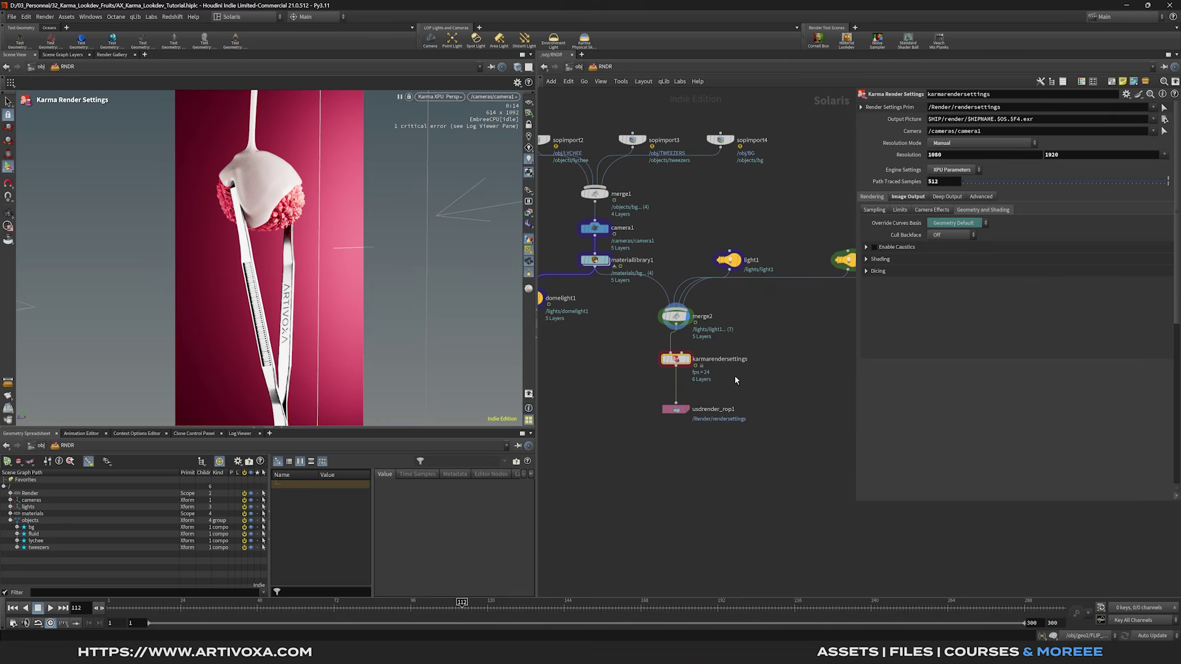
click(676, 409)
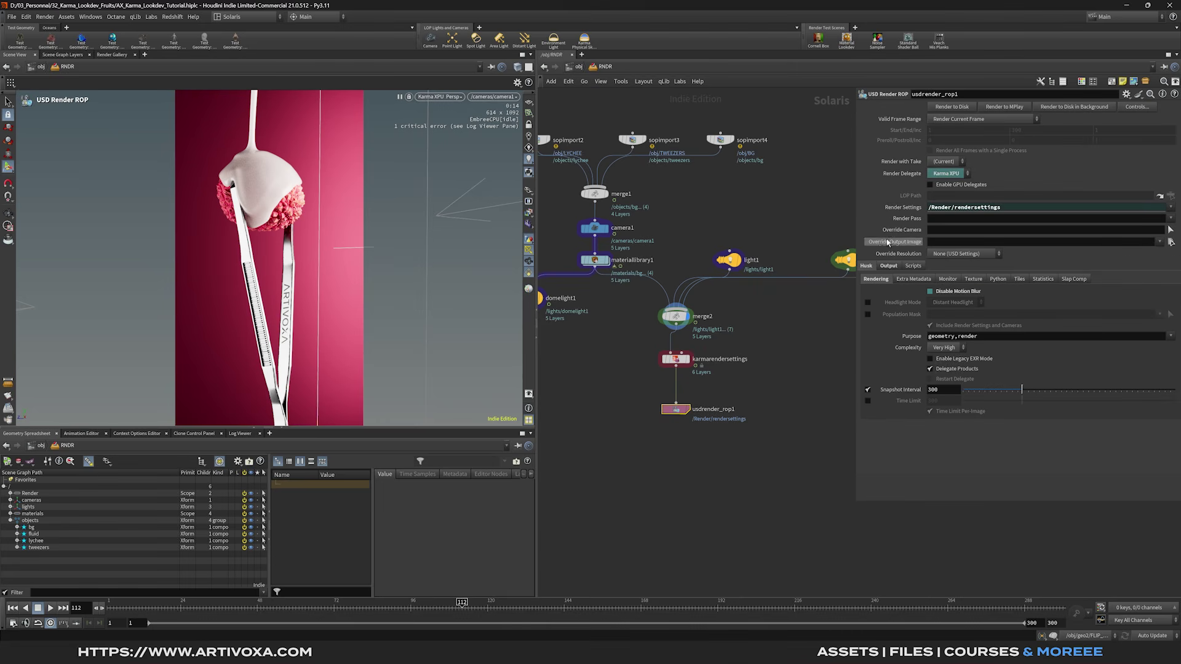
click(953, 120)
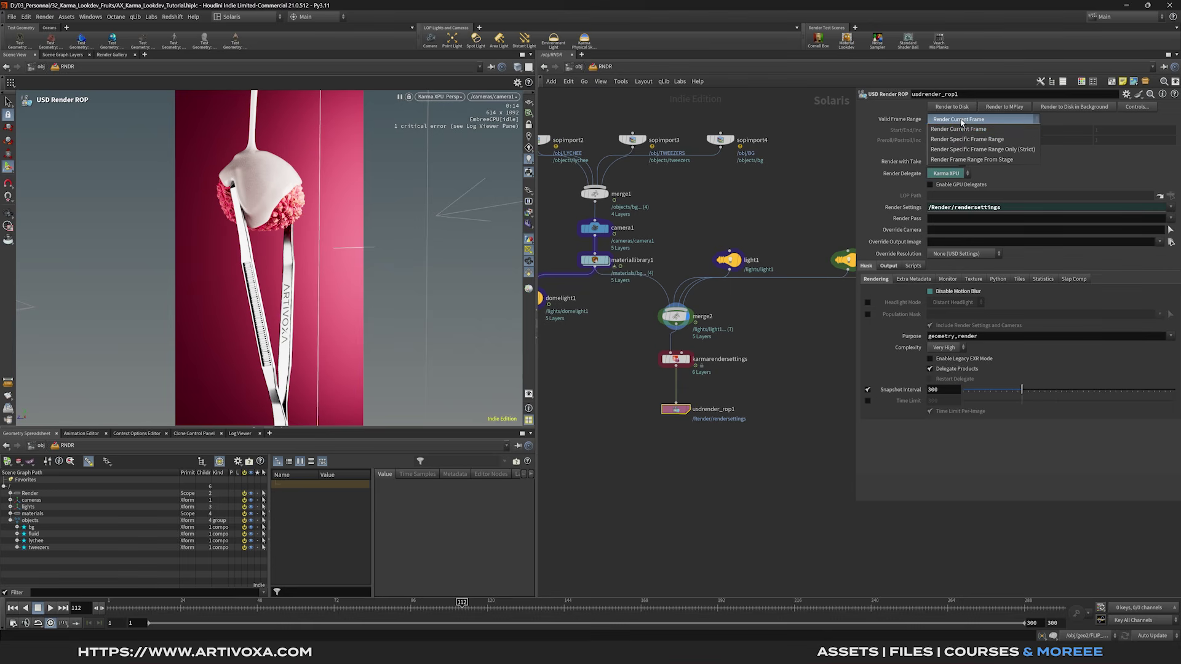
click(961, 120)
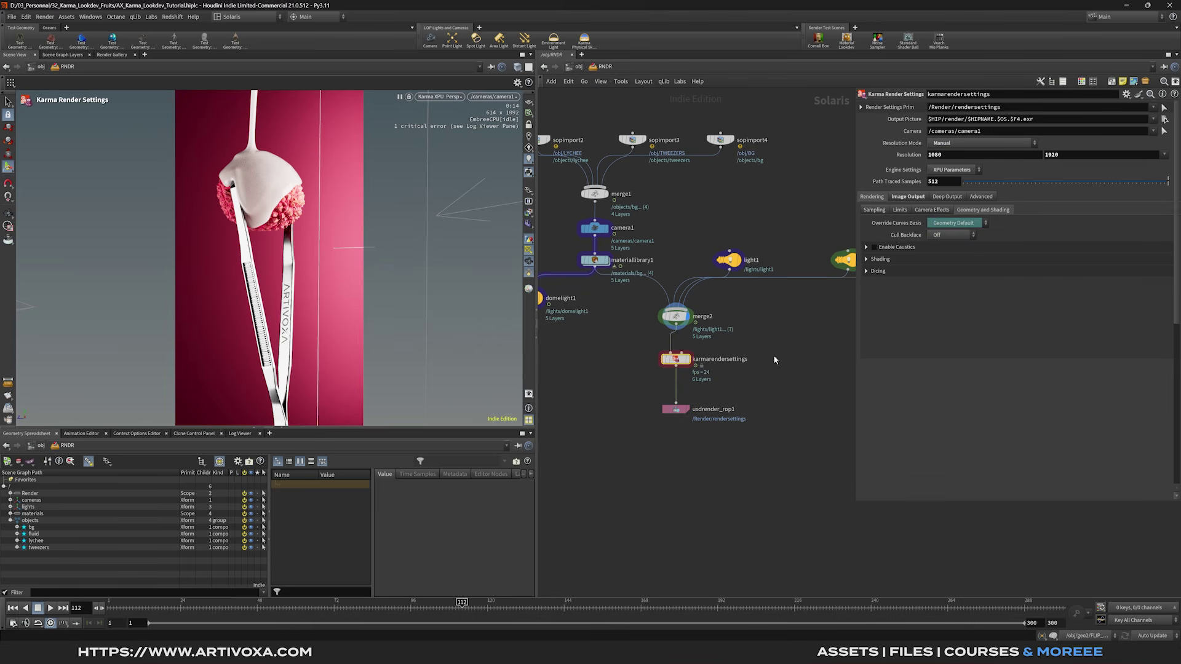
Step: Change the output picture path to $HIP/render/916/$HIPNAME.$OS.$F4.exr
drag(856, 163, 829, 163)
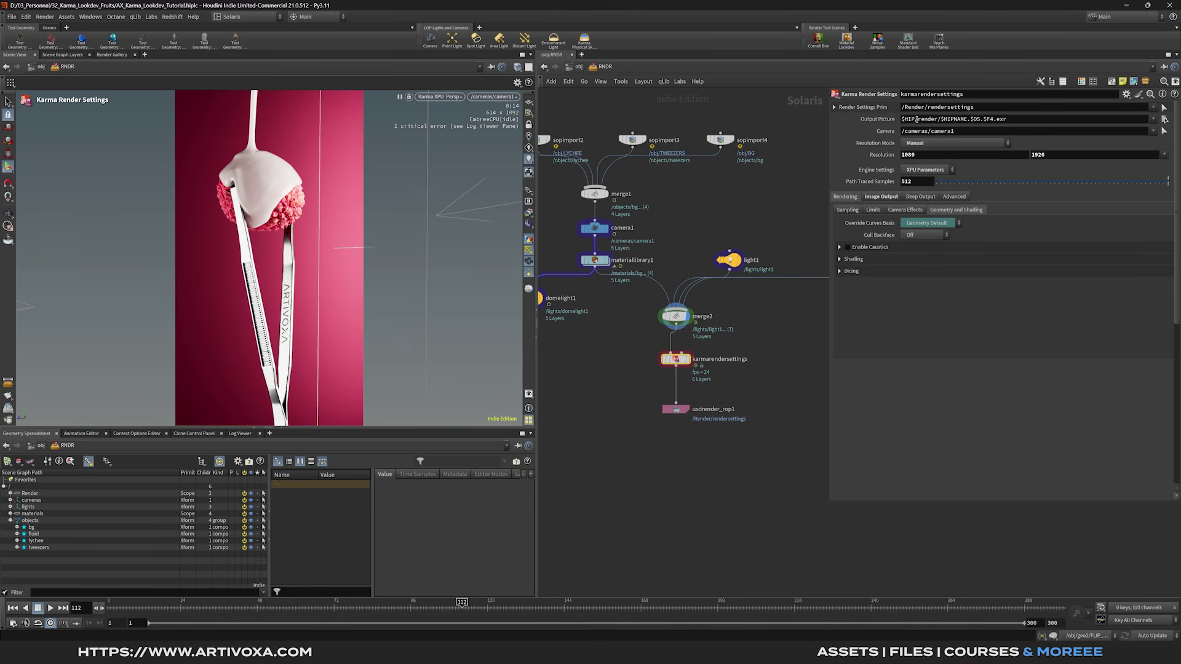
click(950, 119)
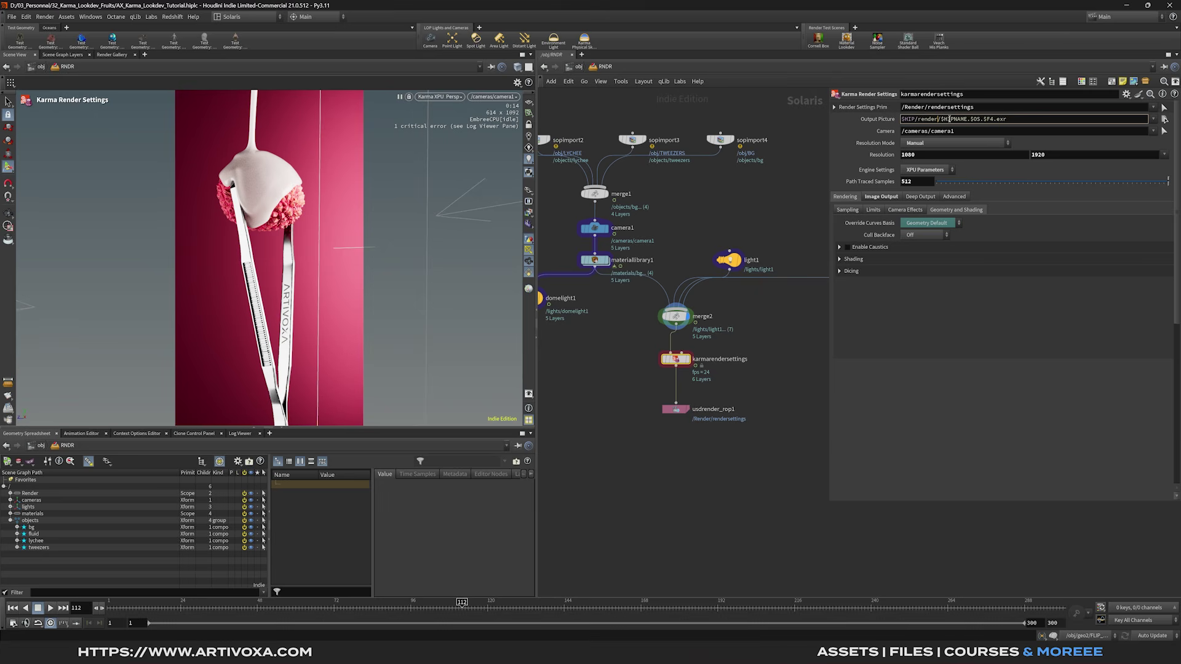
text(/916)
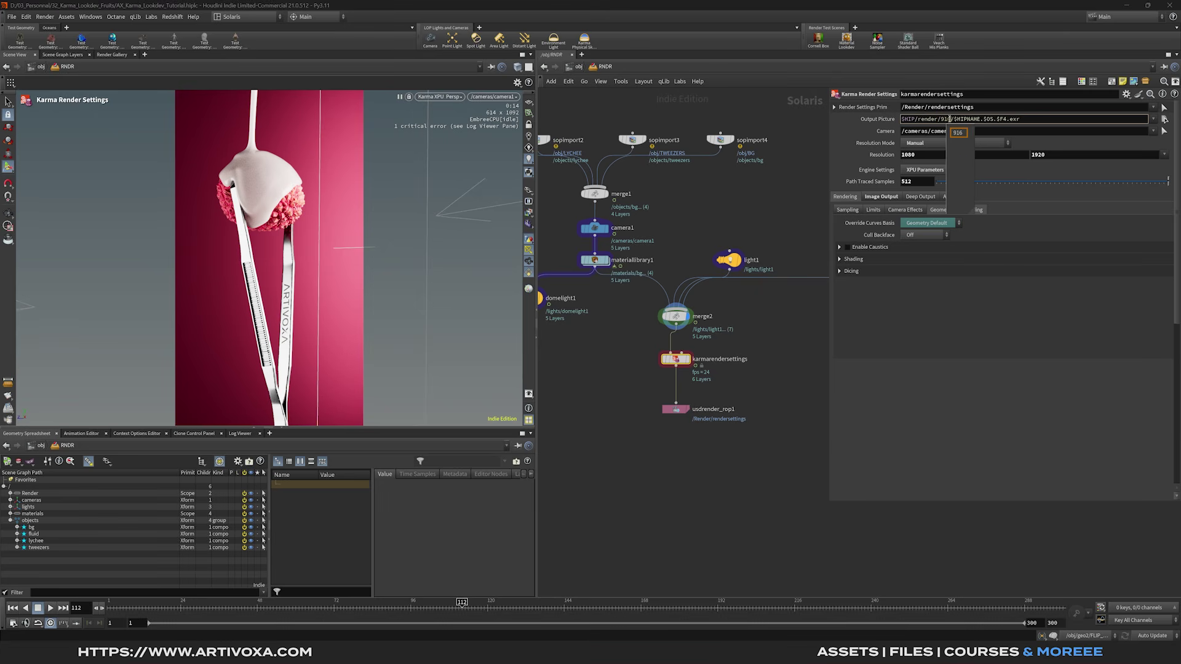
key(Return)
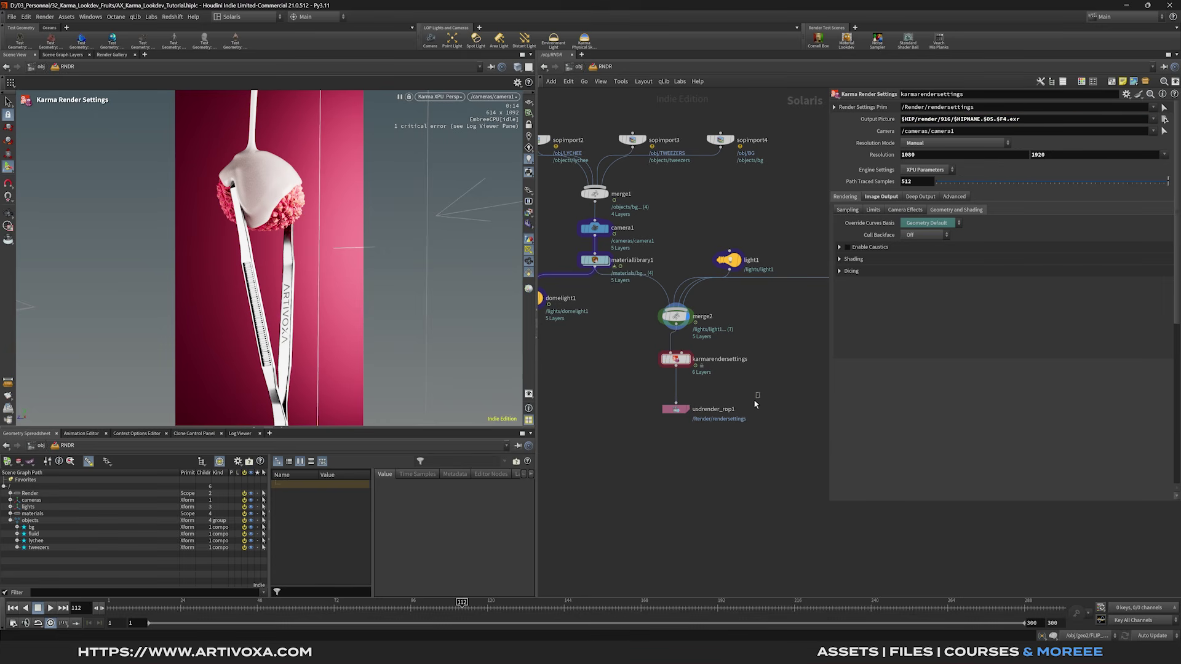
click(678, 409)
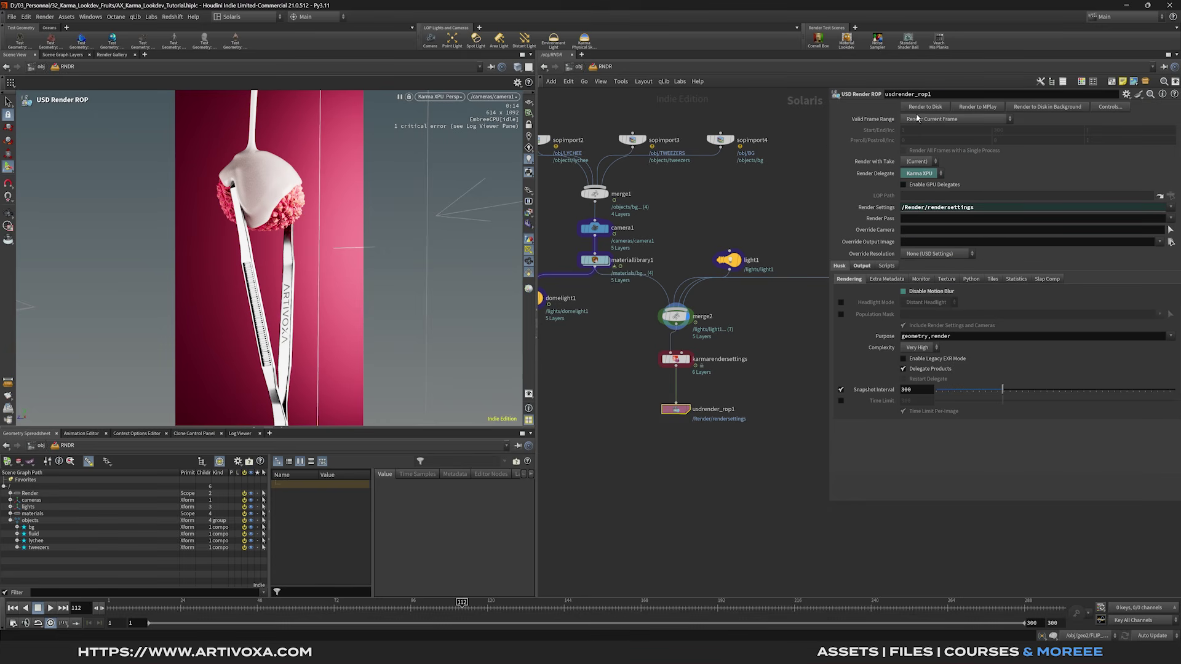